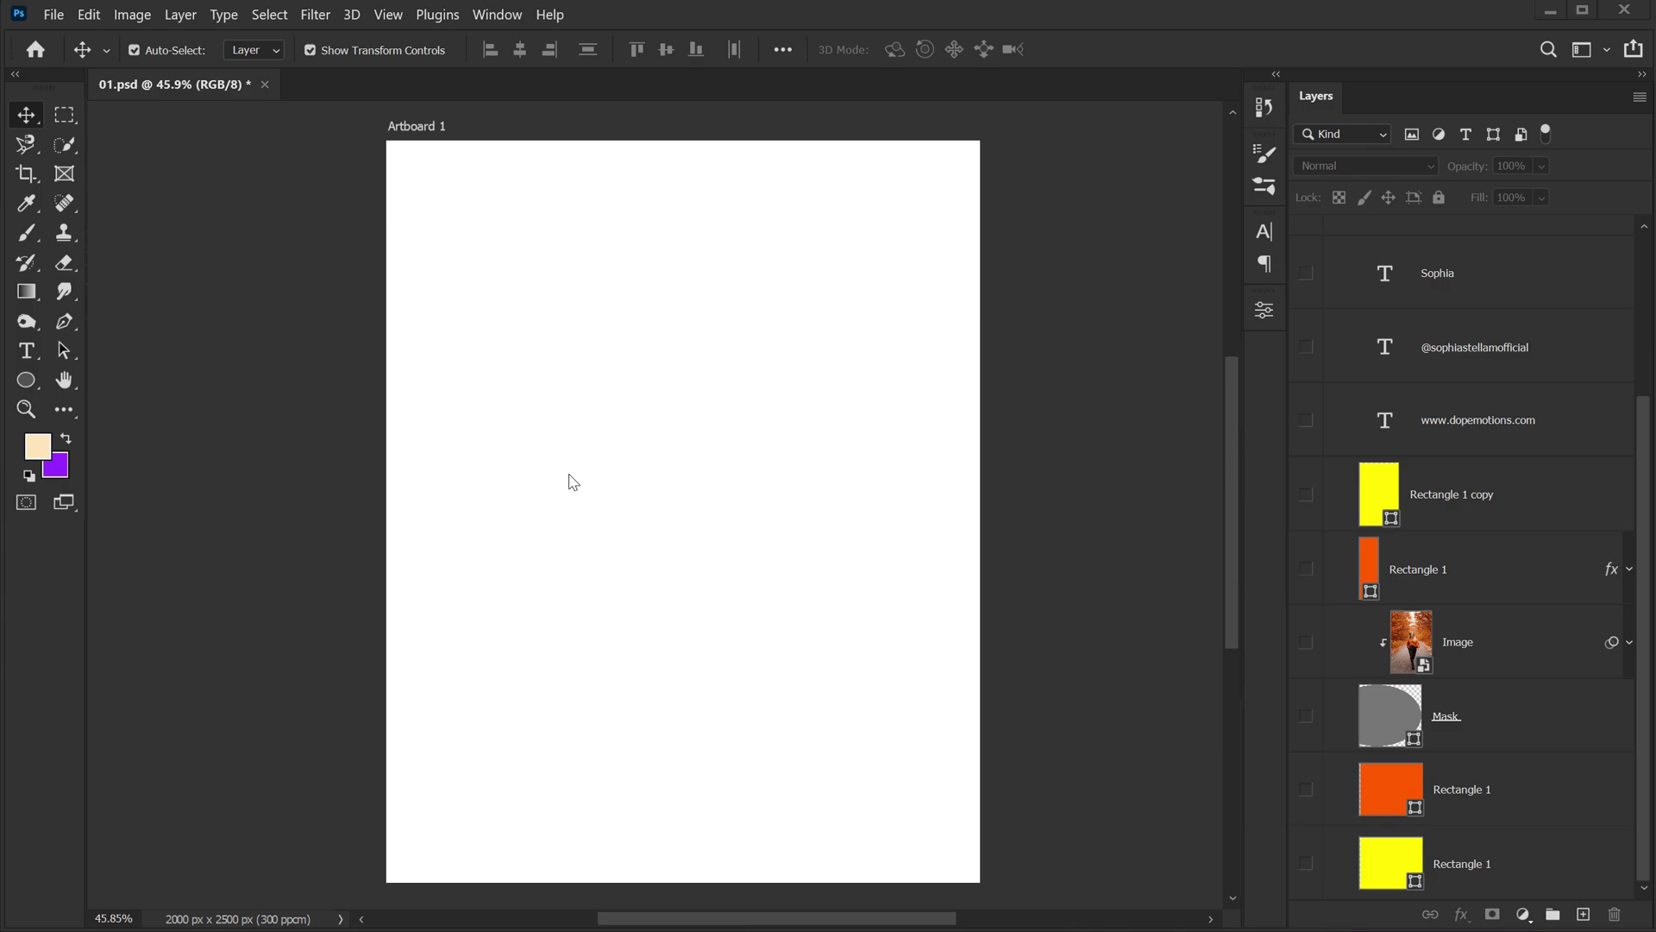
# - Check the document's Canvas Size and close it unchanged
pyautogui.click(122, 23)
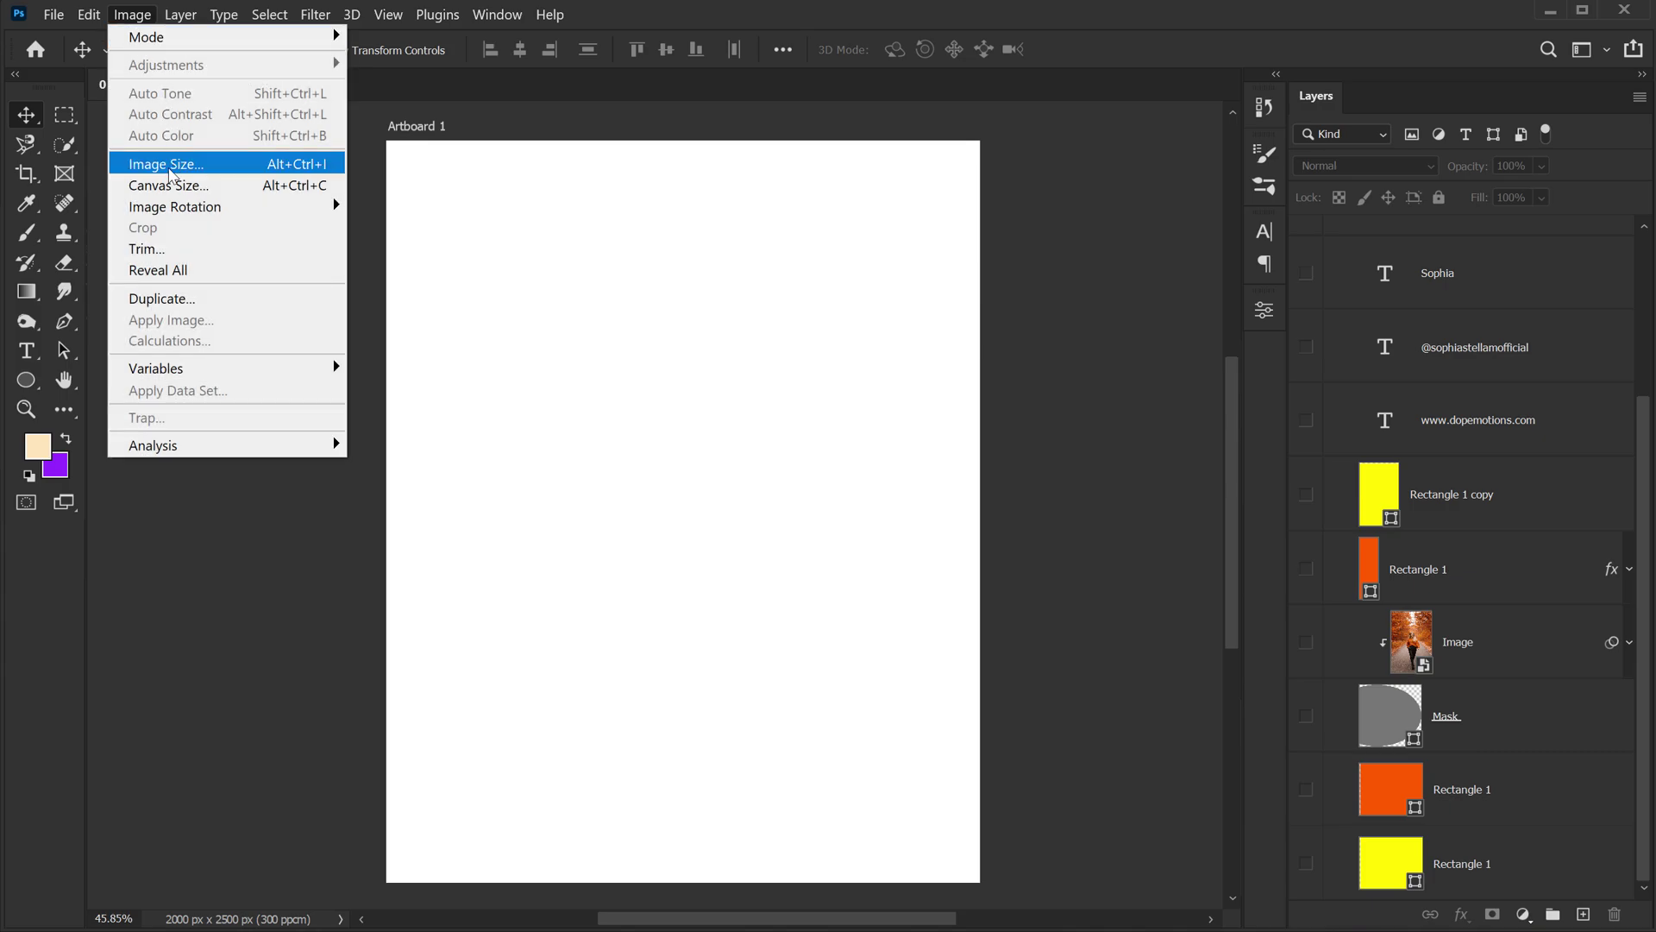
pyautogui.click(168, 183)
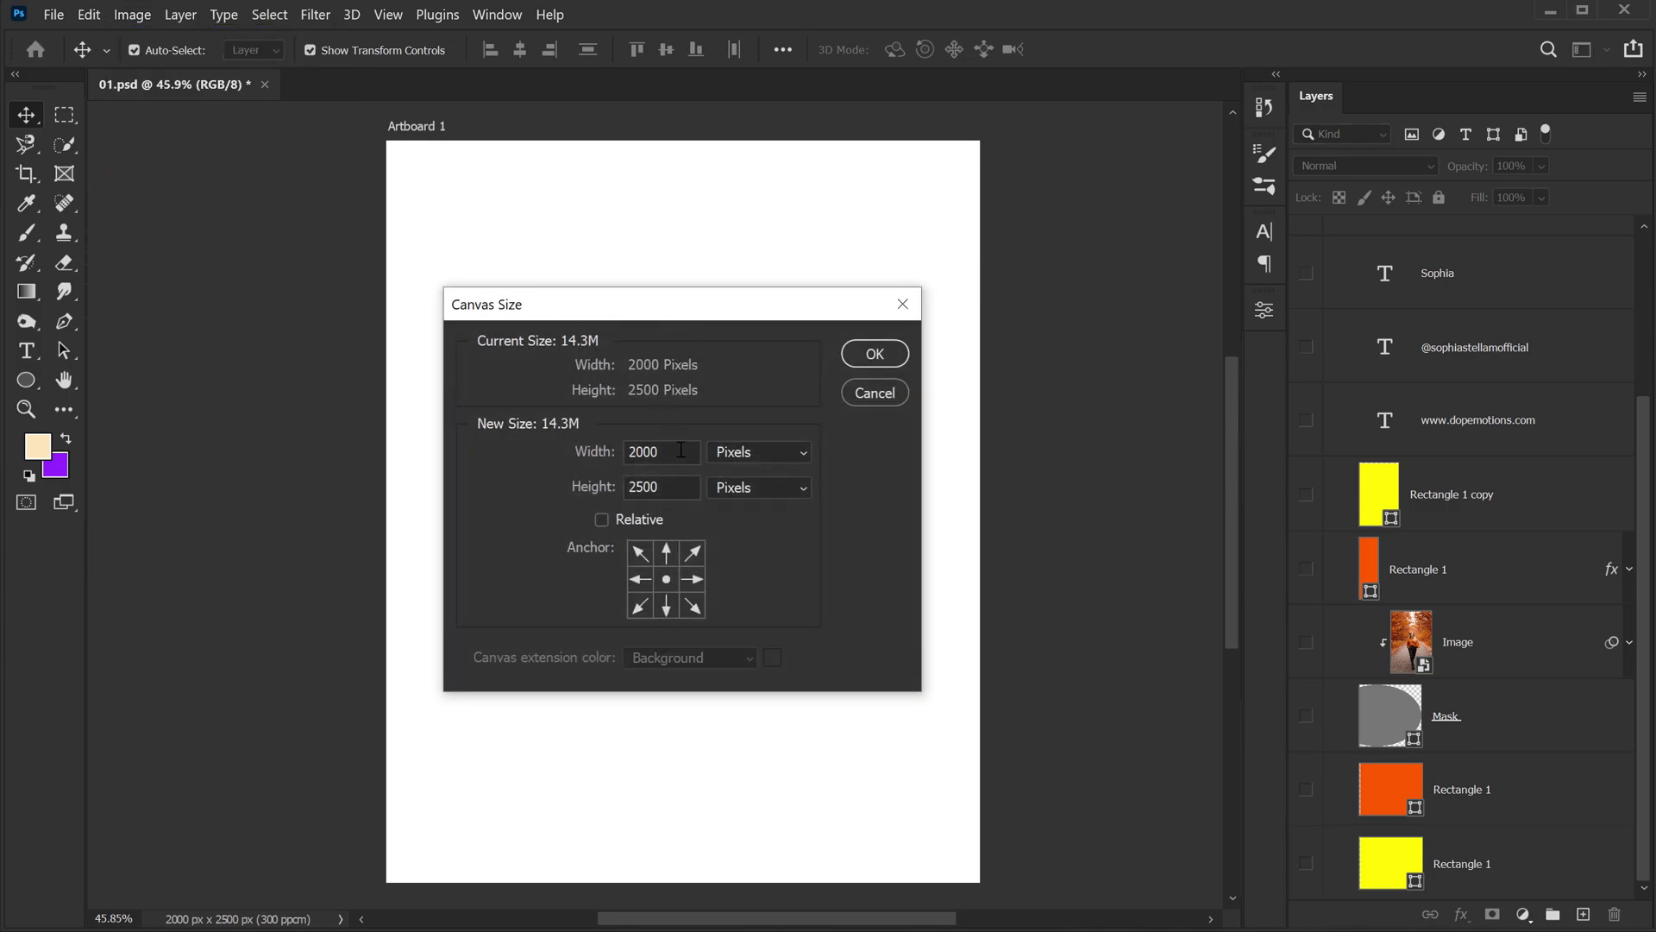
pyautogui.click(873, 361)
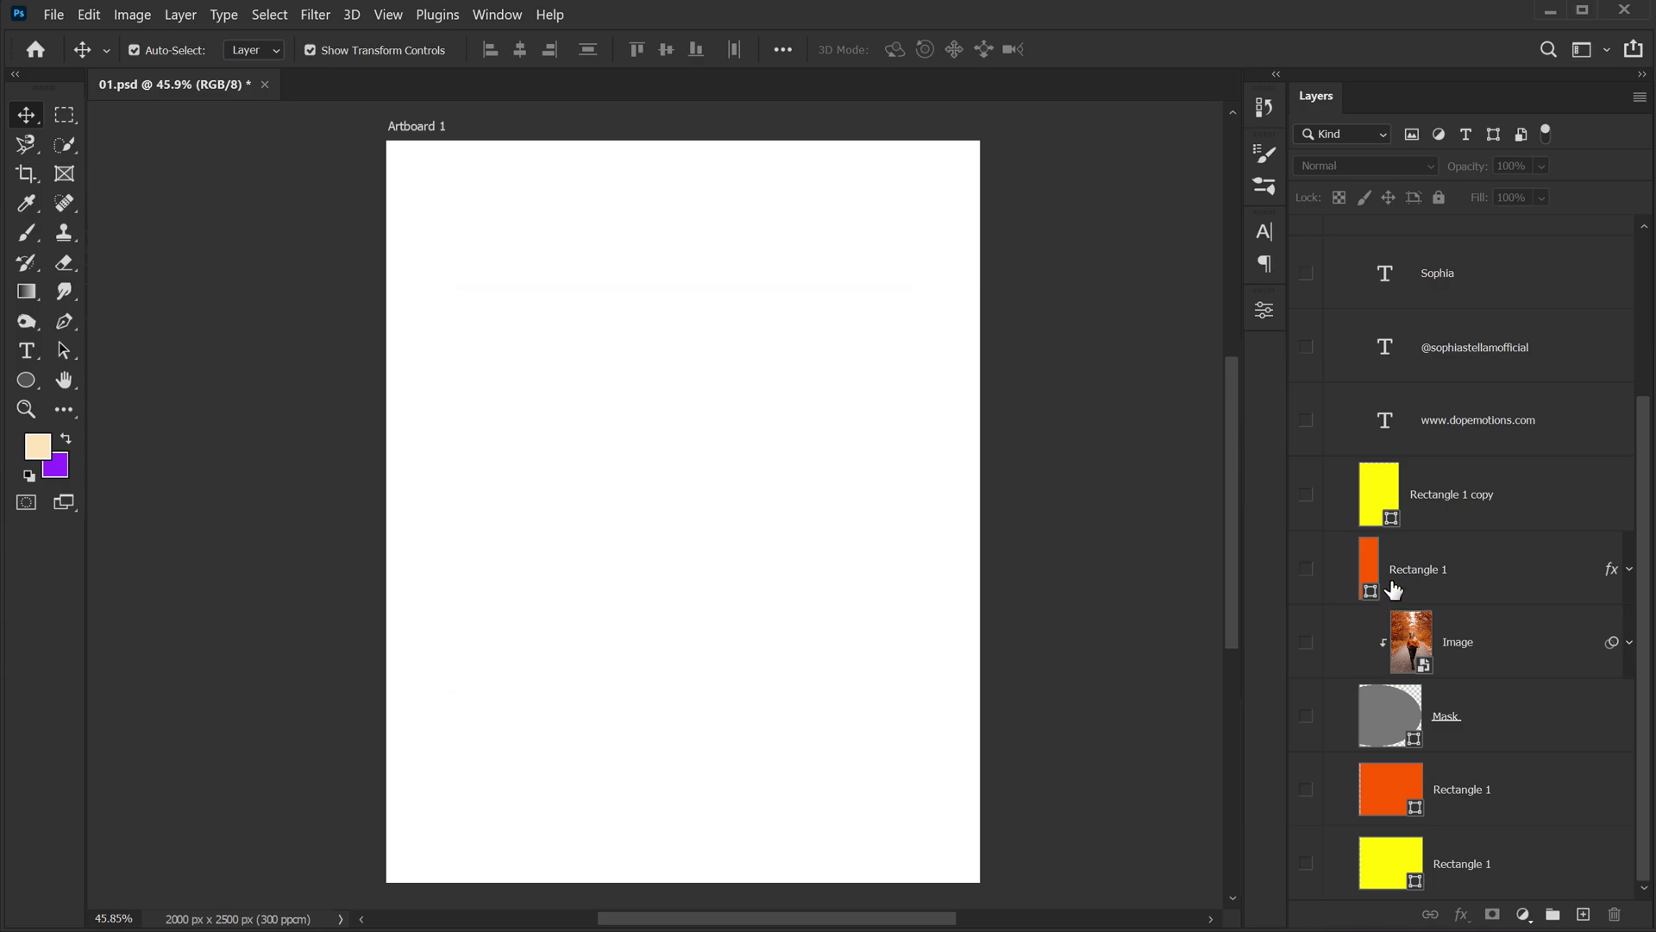
# - Show the yellow Rectangle 1 layer and undo a stray test rectangle
pyautogui.click(1306, 862)
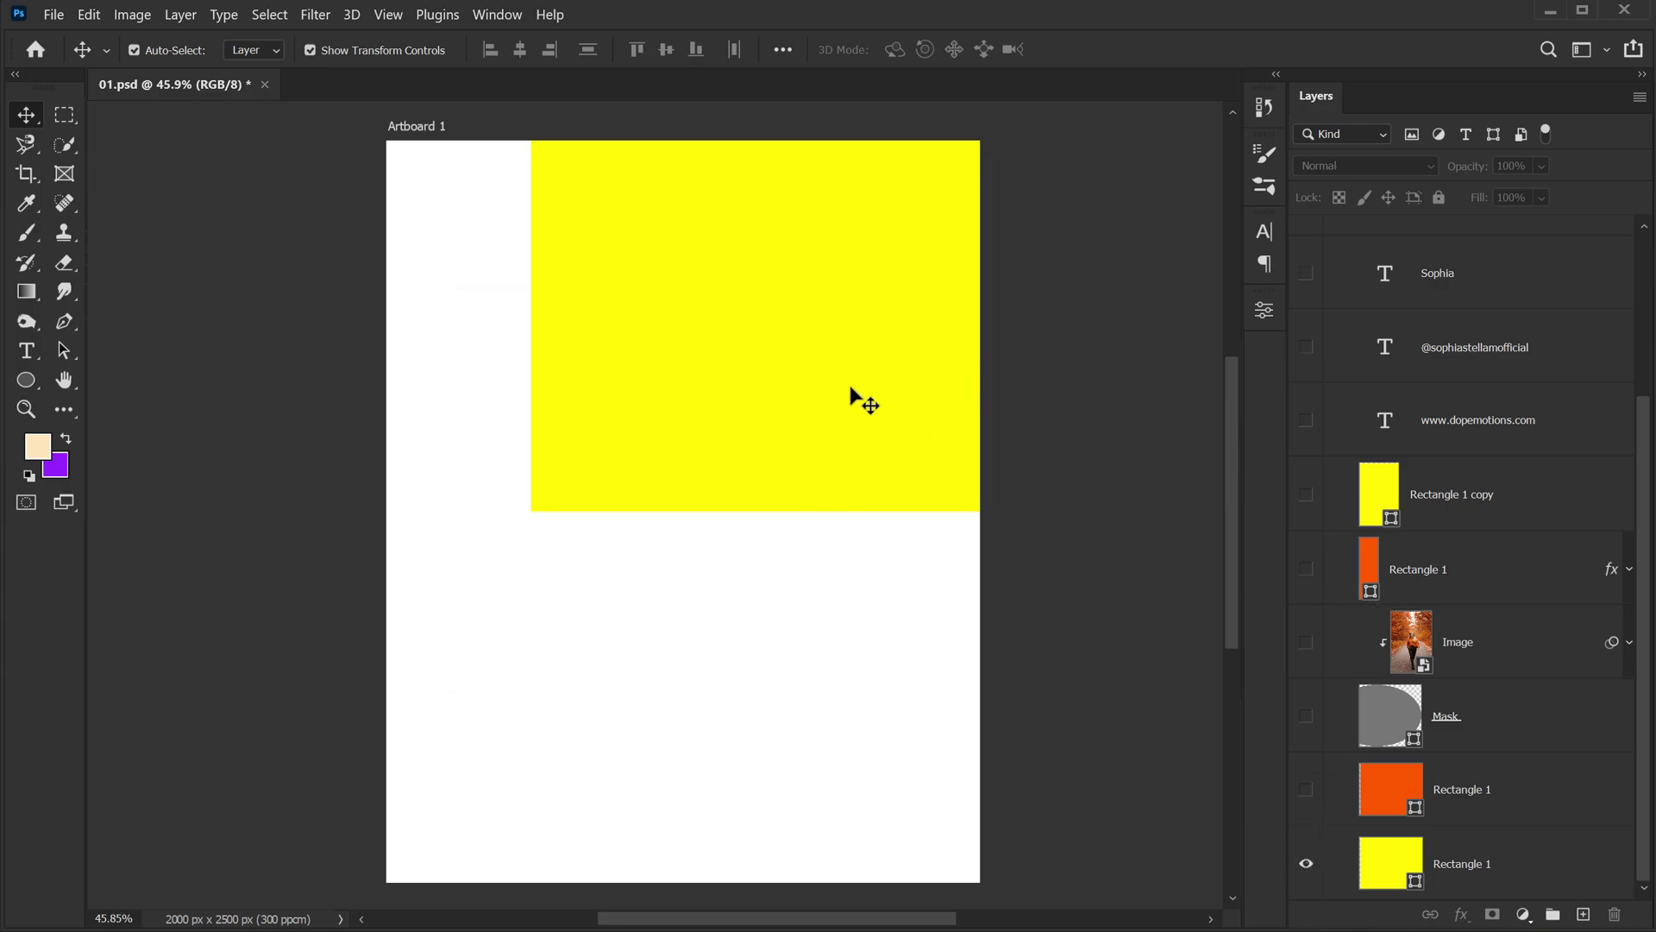
pyautogui.click(851, 391)
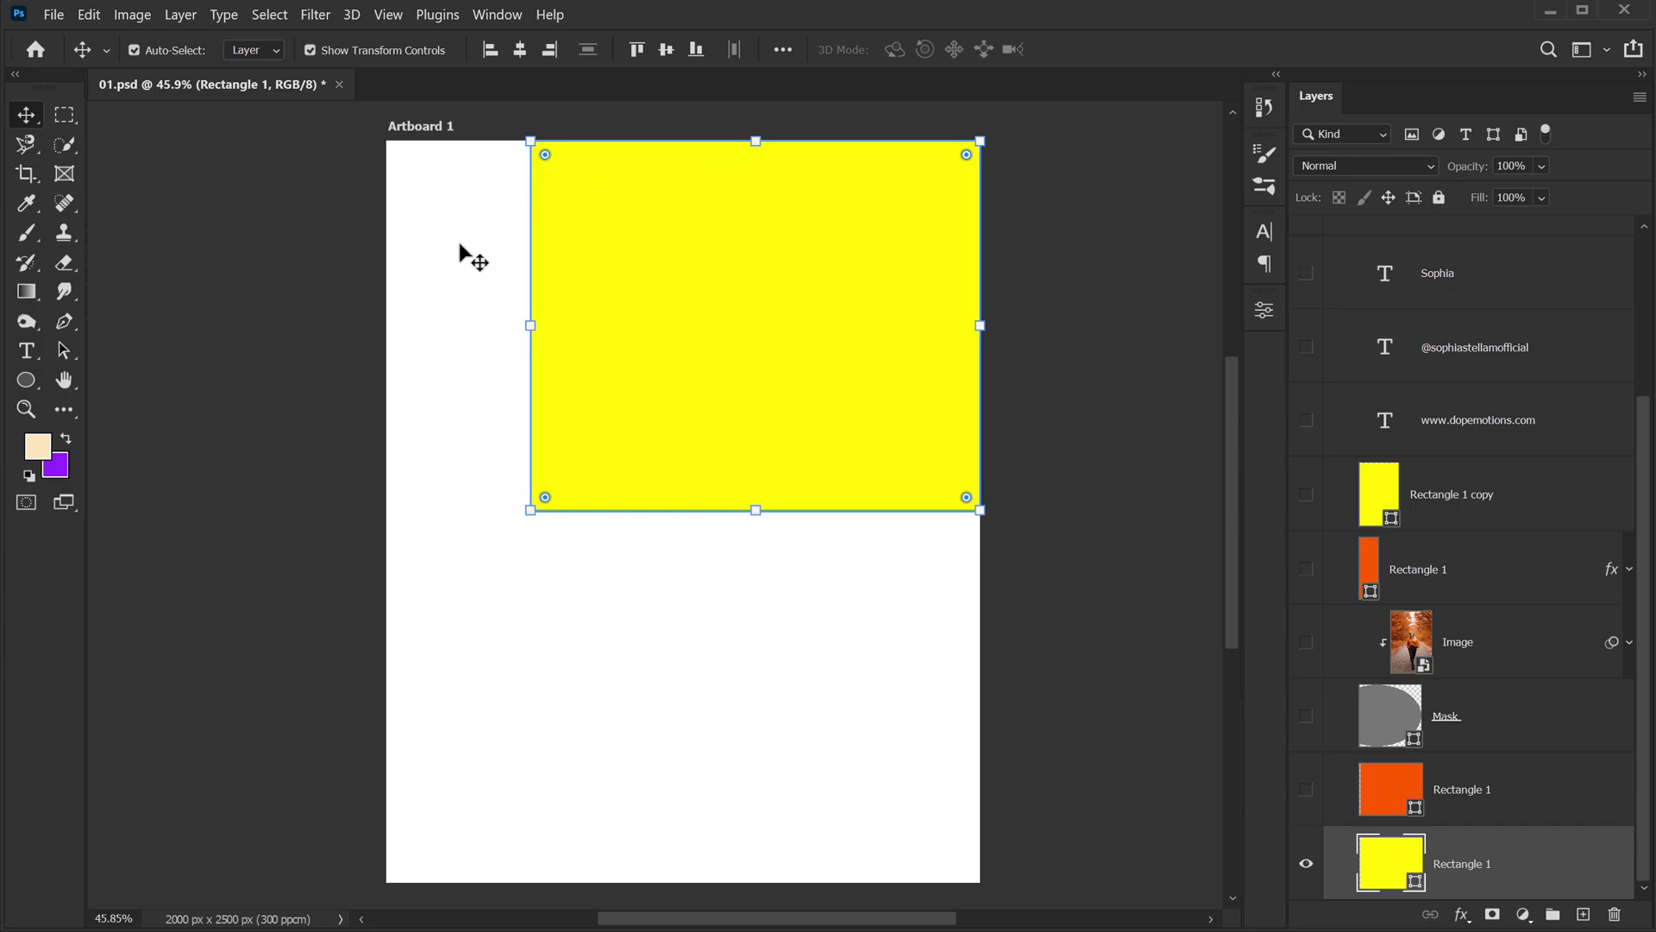
pyautogui.click(29, 380)
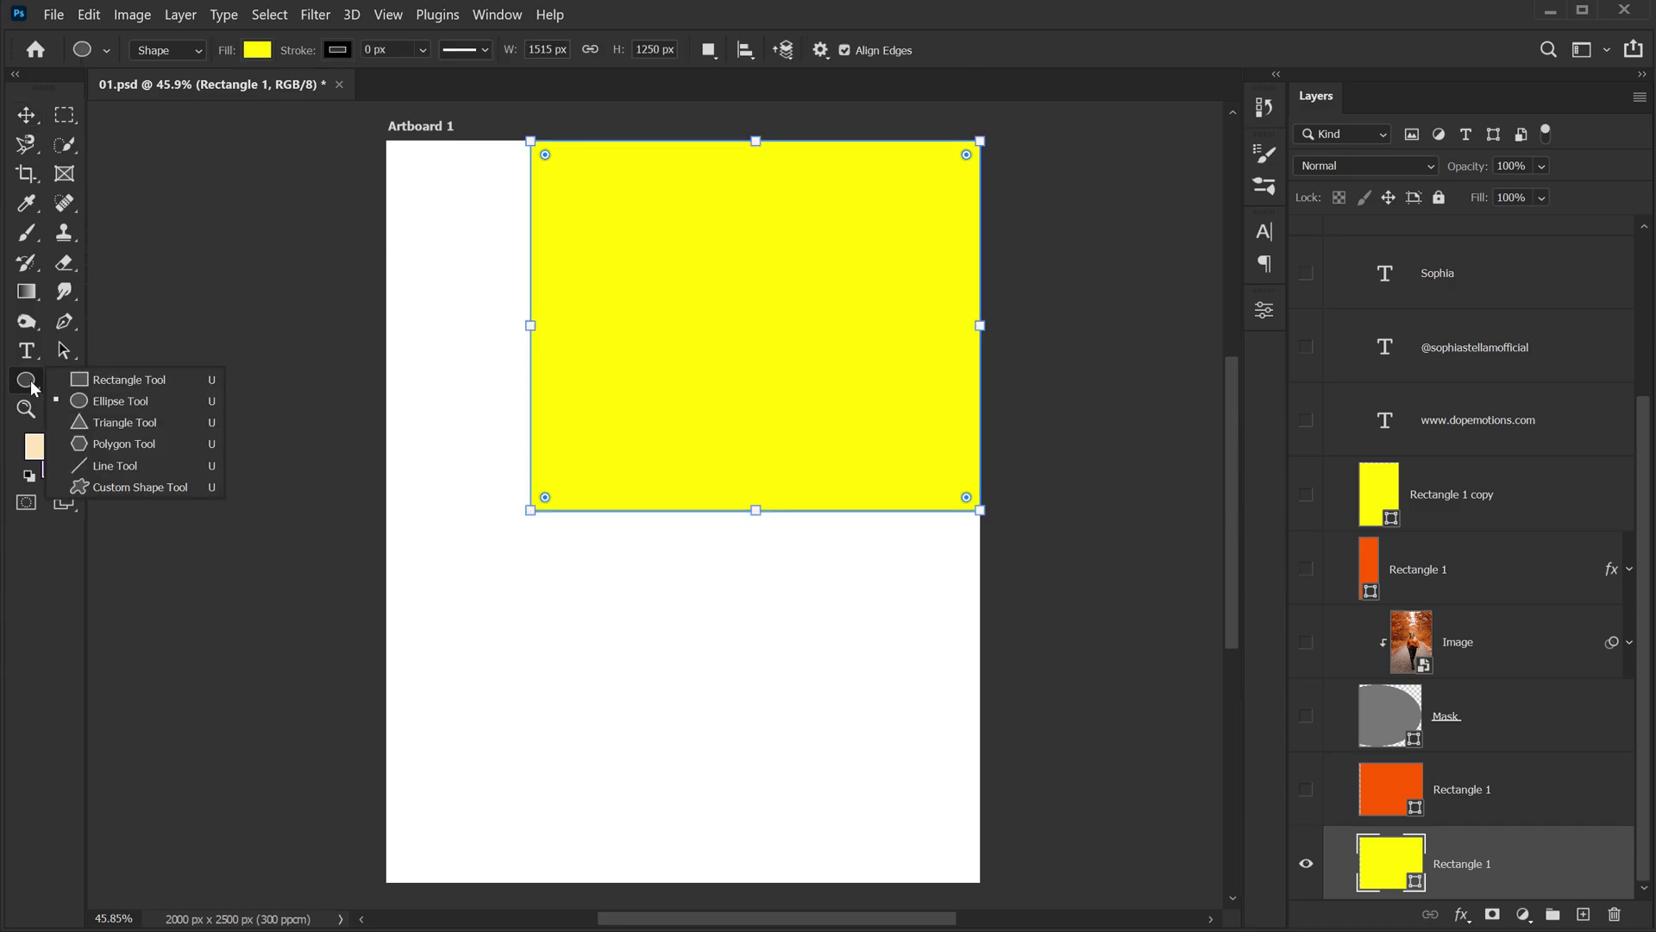
pyautogui.click(115, 379)
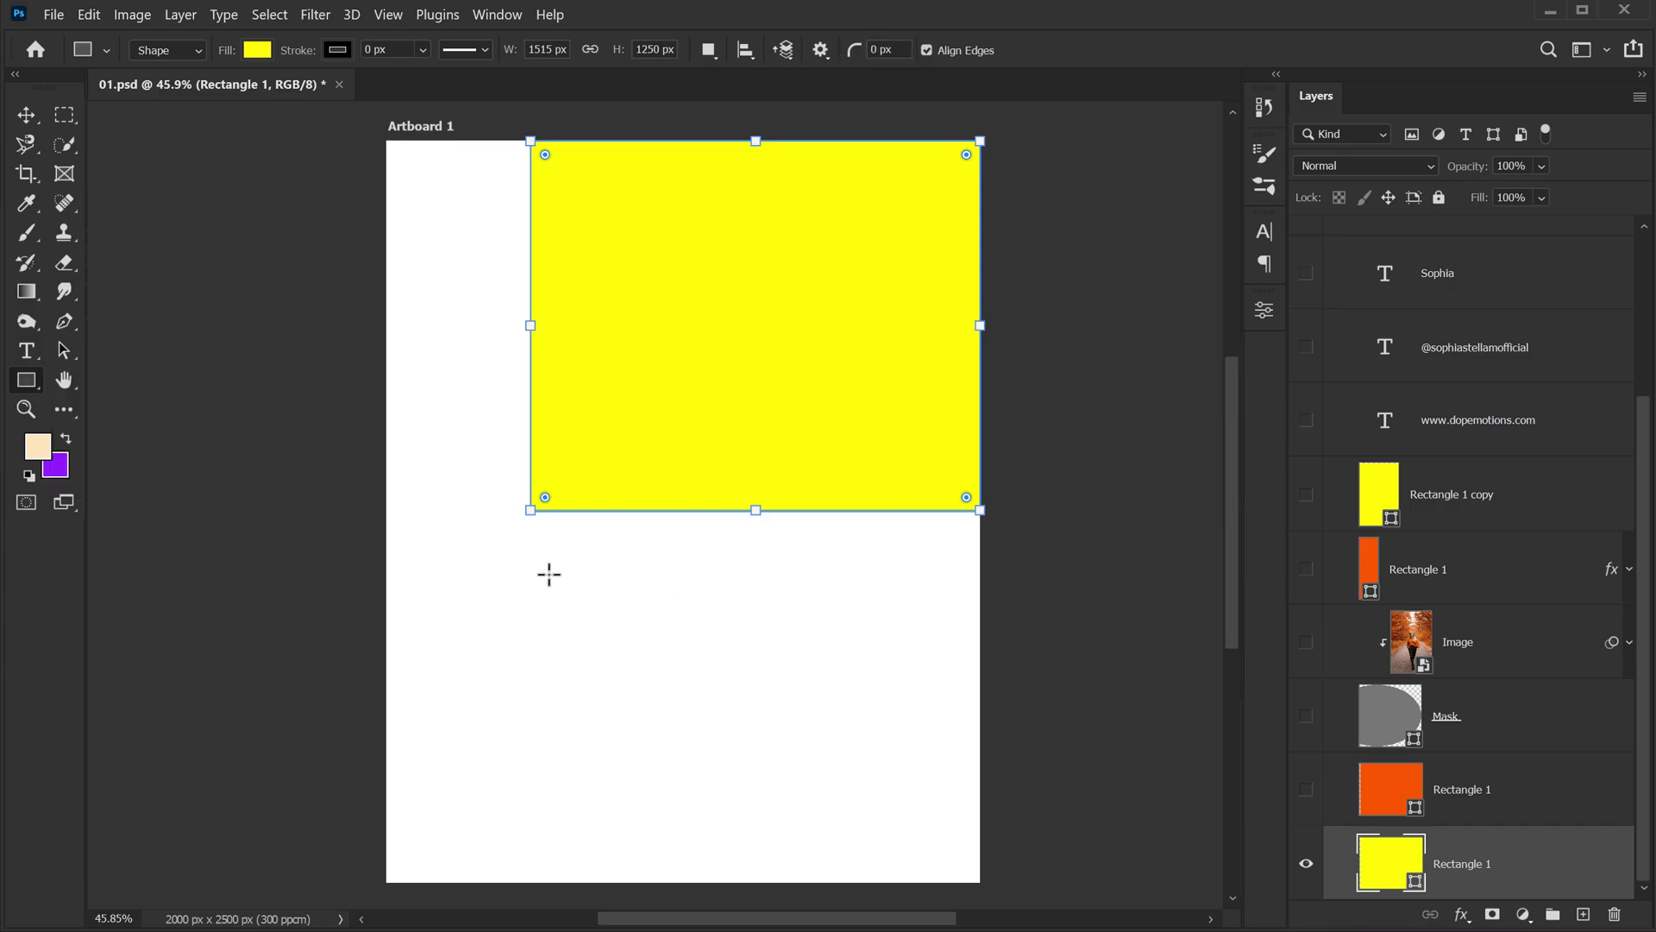
pyautogui.moveTo(532, 568); pyautogui.dragTo(890, 784)
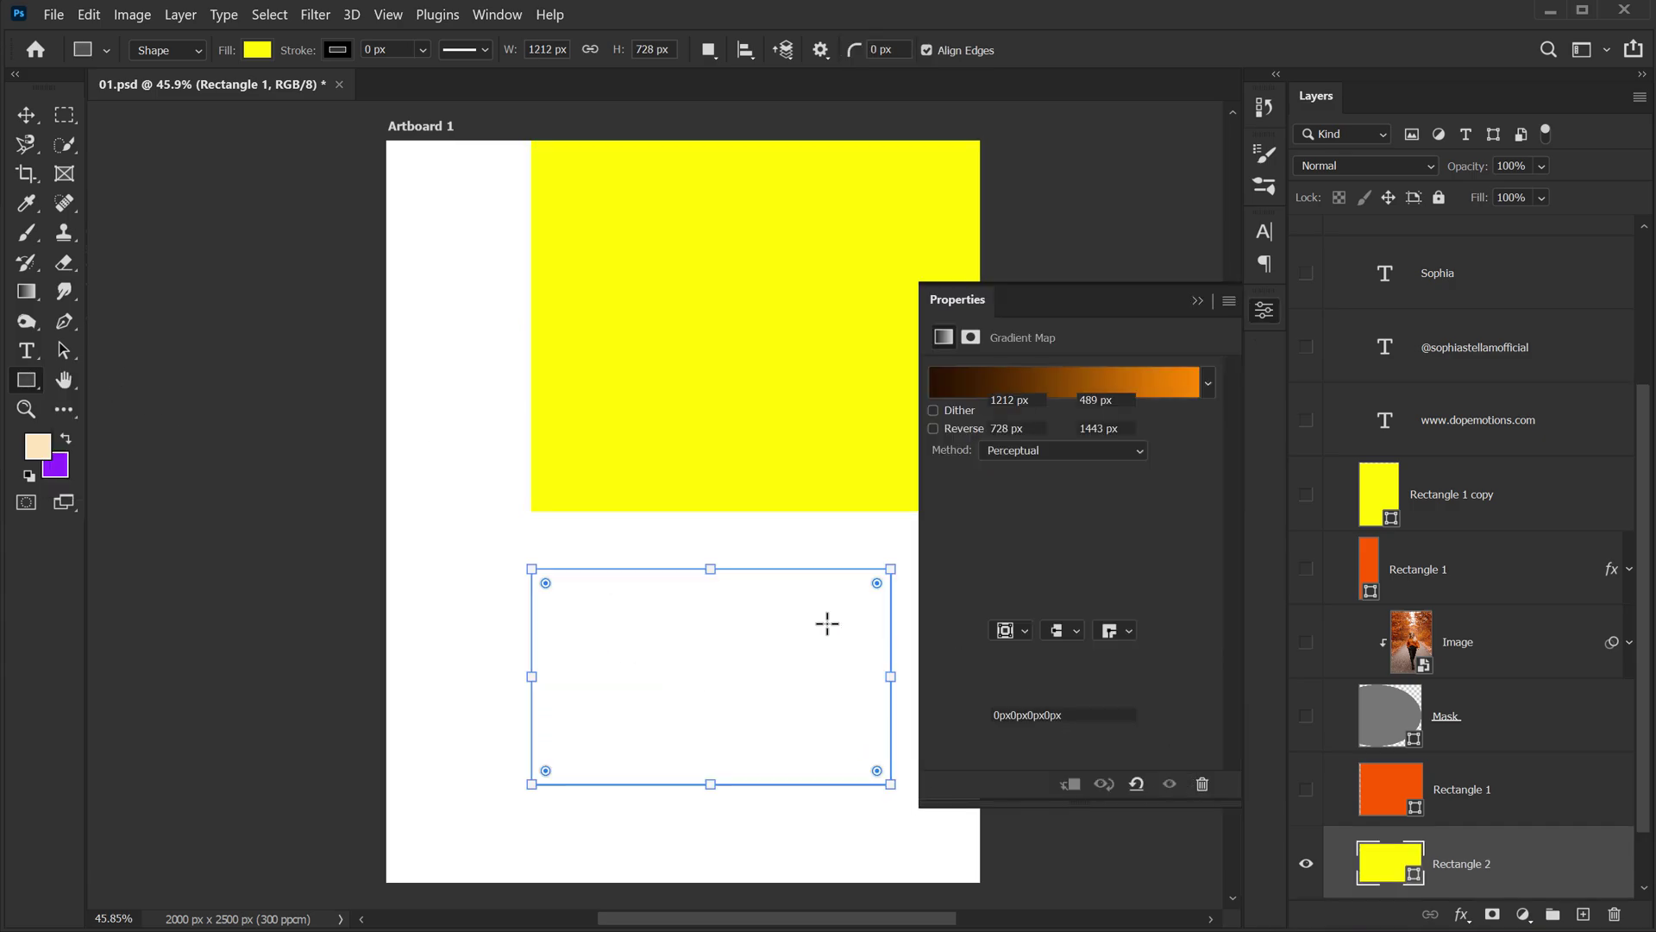
pyautogui.click(26, 115)
pyautogui.click(426, 228)
pyautogui.hotkey('ctrl', 'z')
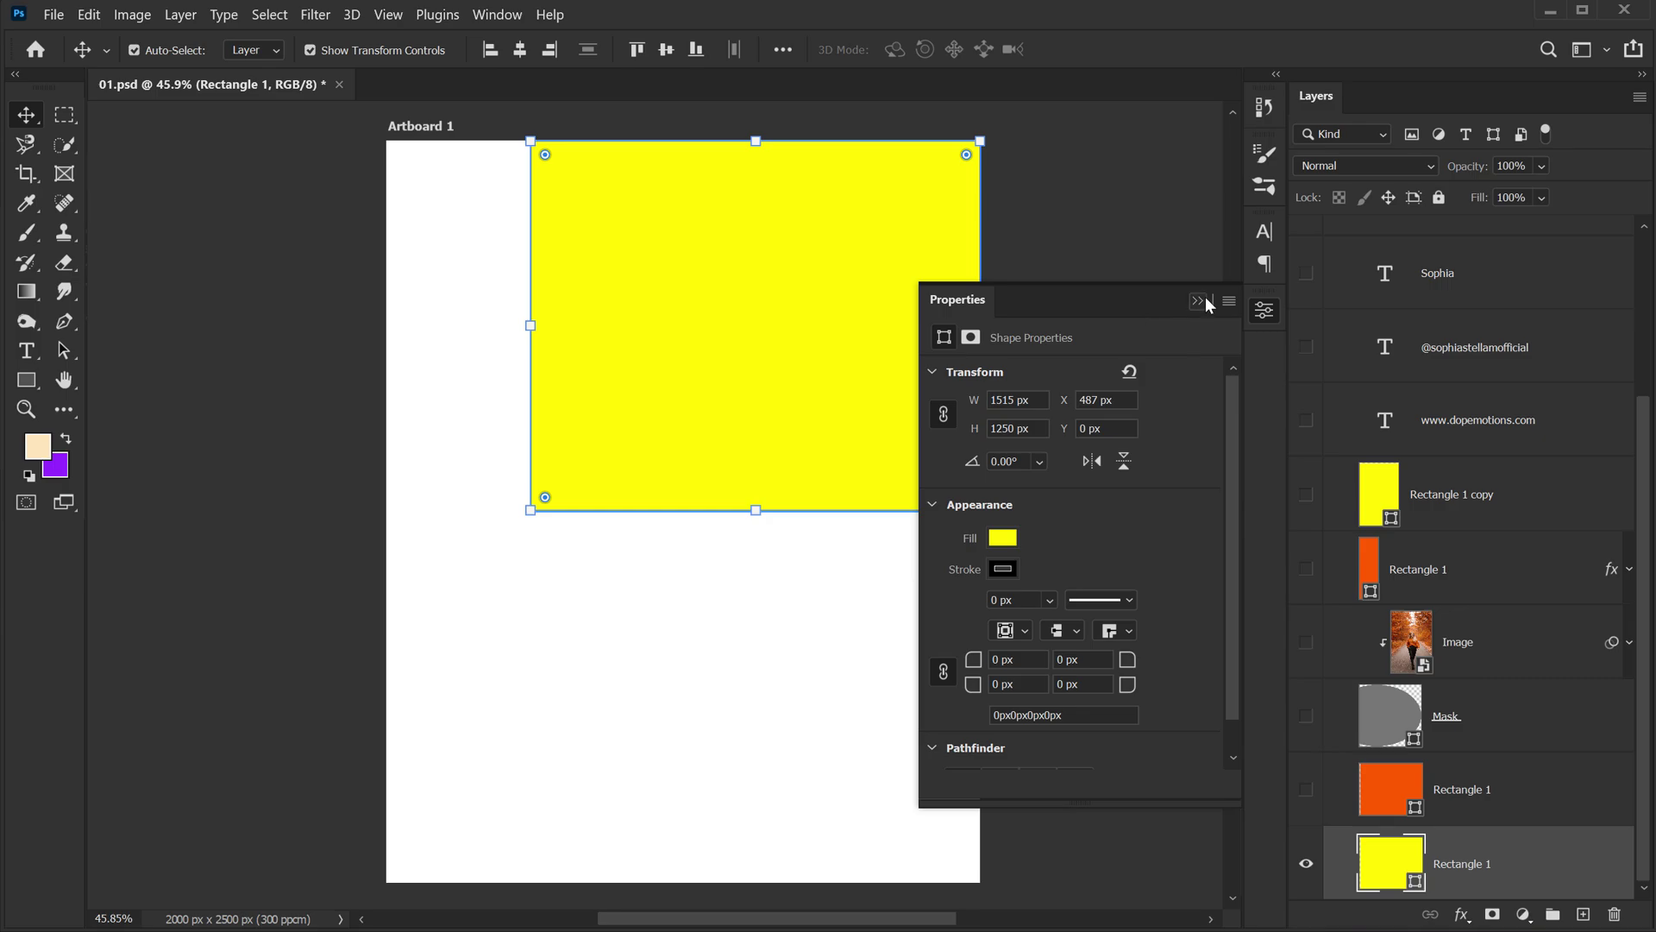
pyautogui.click(1197, 300)
# - Show the orange Rectangle 1 layer in the lower right, leaving nothing selected
pyautogui.click(1306, 790)
pyautogui.click(1079, 526)
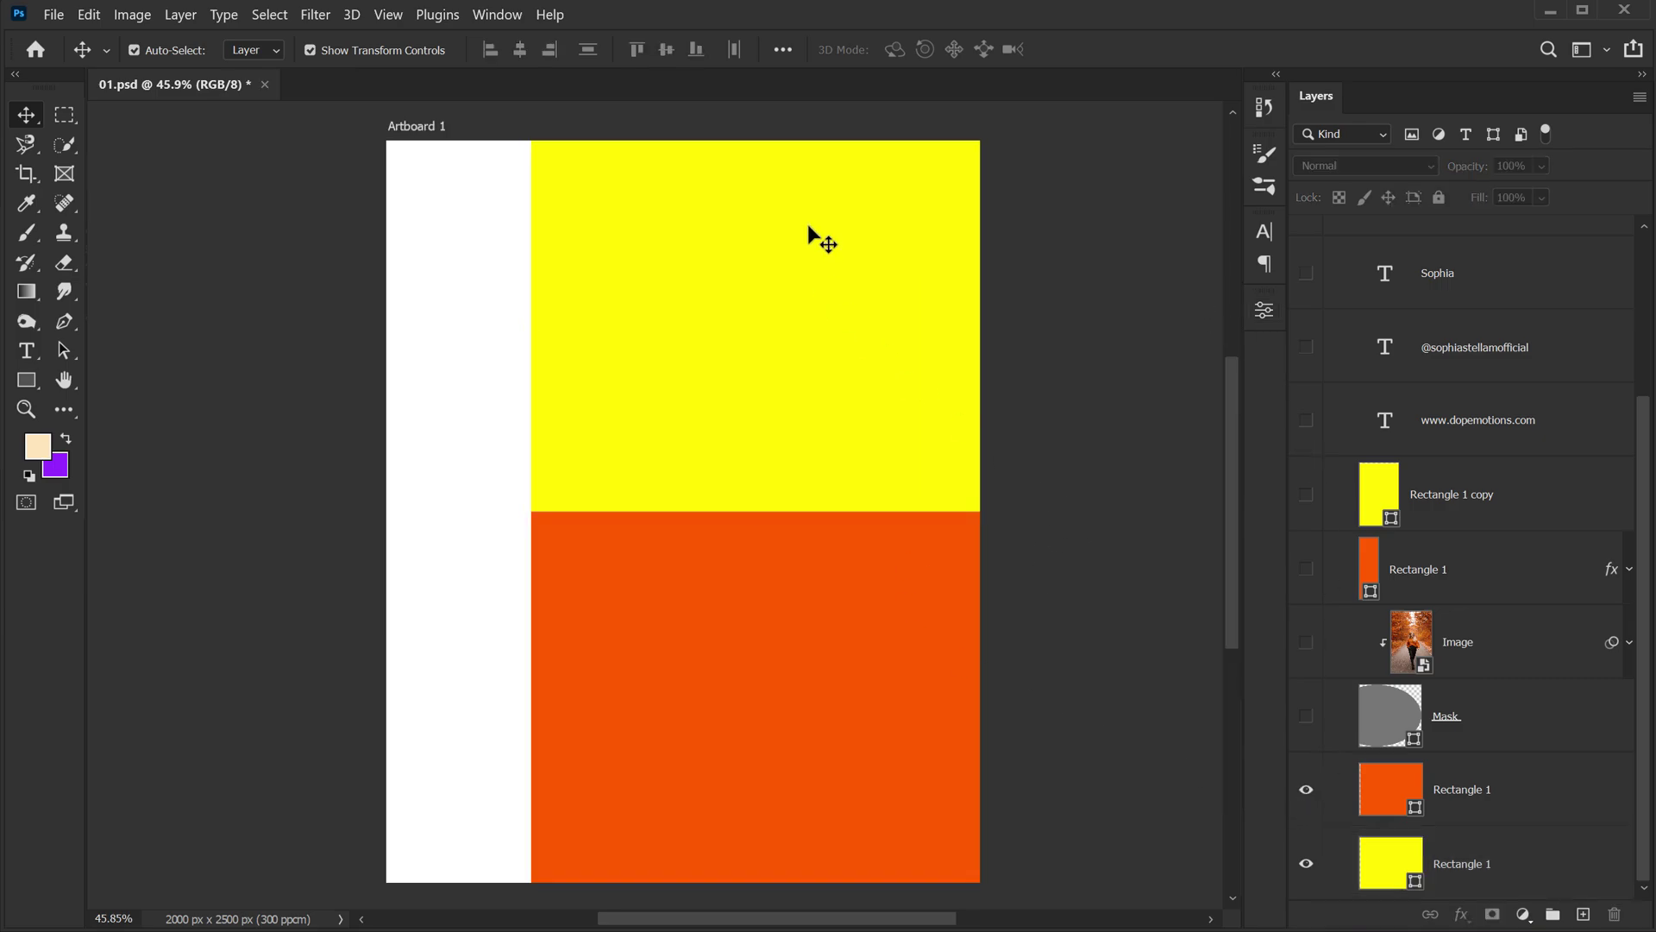
pyautogui.click(811, 246)
pyautogui.click(780, 565)
pyautogui.click(1054, 528)
# - Show the grey circle Mask layer and undo a trial ellipse
pyautogui.click(1306, 716)
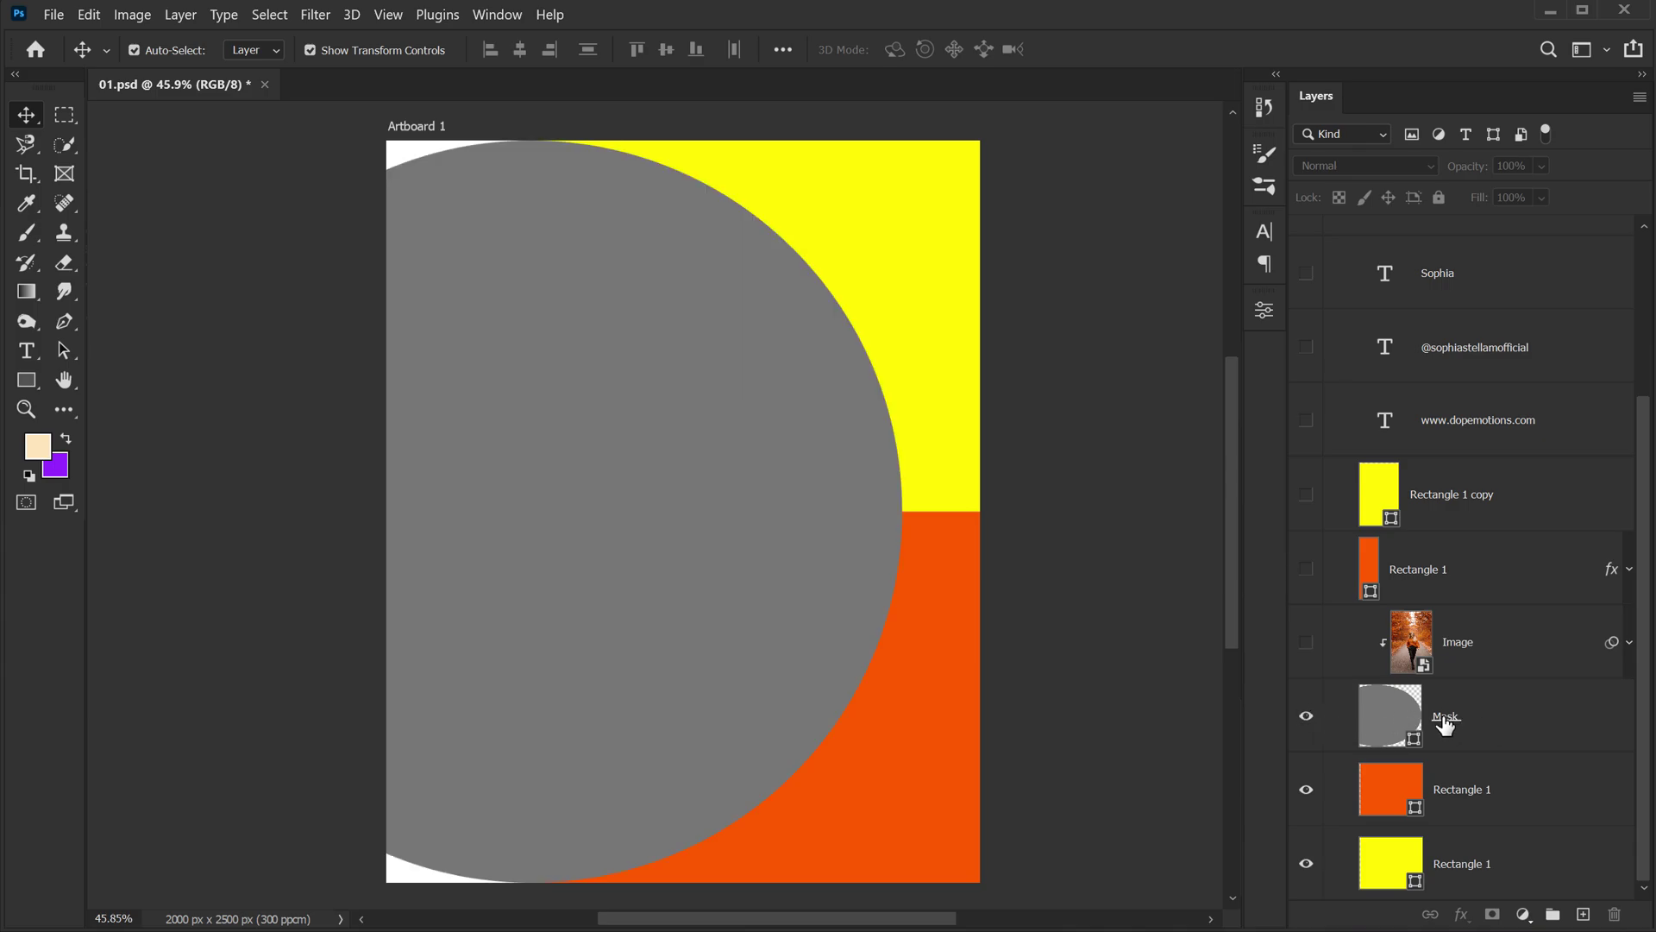
pyautogui.click(26, 380)
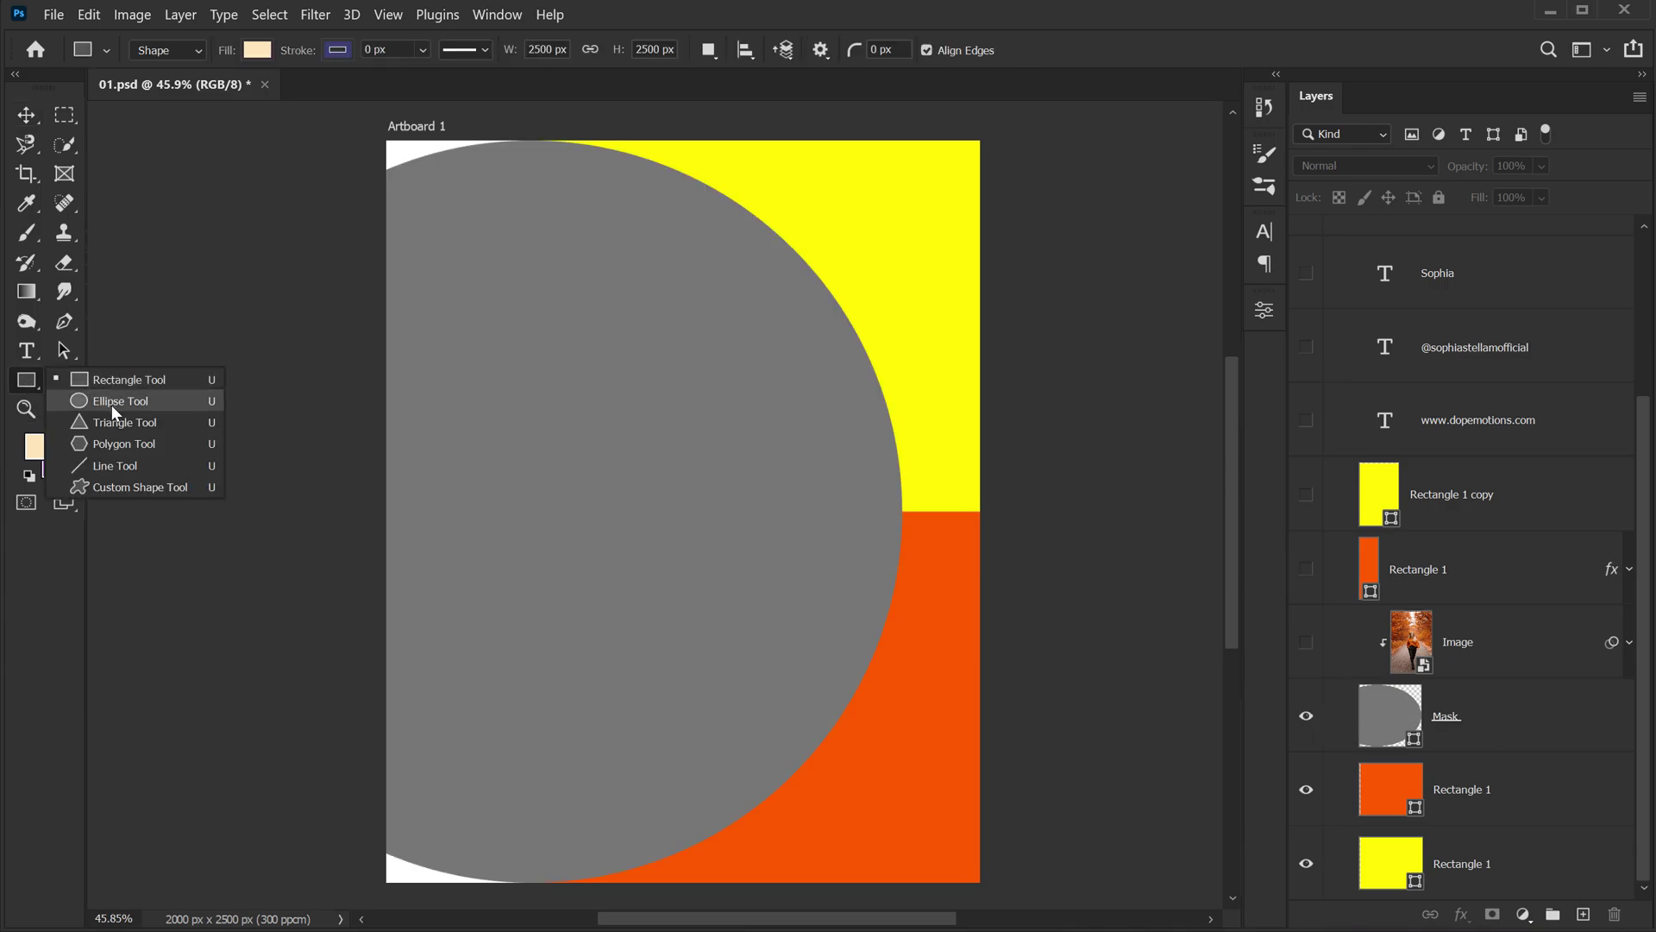
pyautogui.click(111, 406)
pyautogui.moveTo(538, 409); pyautogui.dragTo(919, 795)
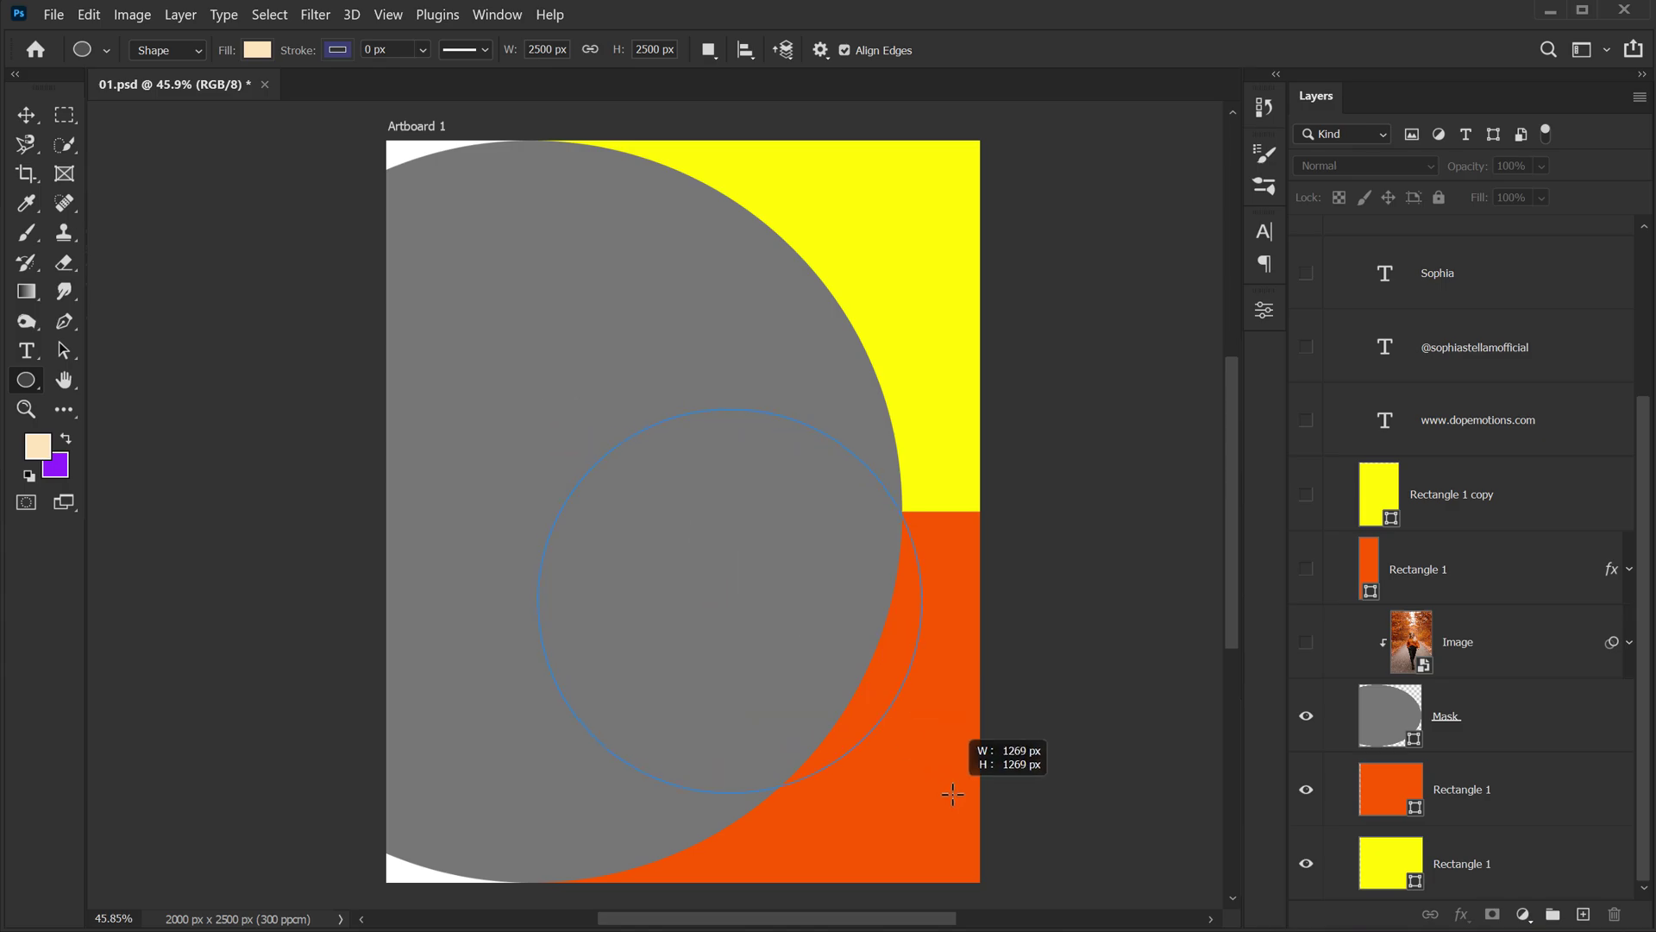
pyautogui.hotkey('ctrl', 'z')
pyautogui.click(1210, 301)
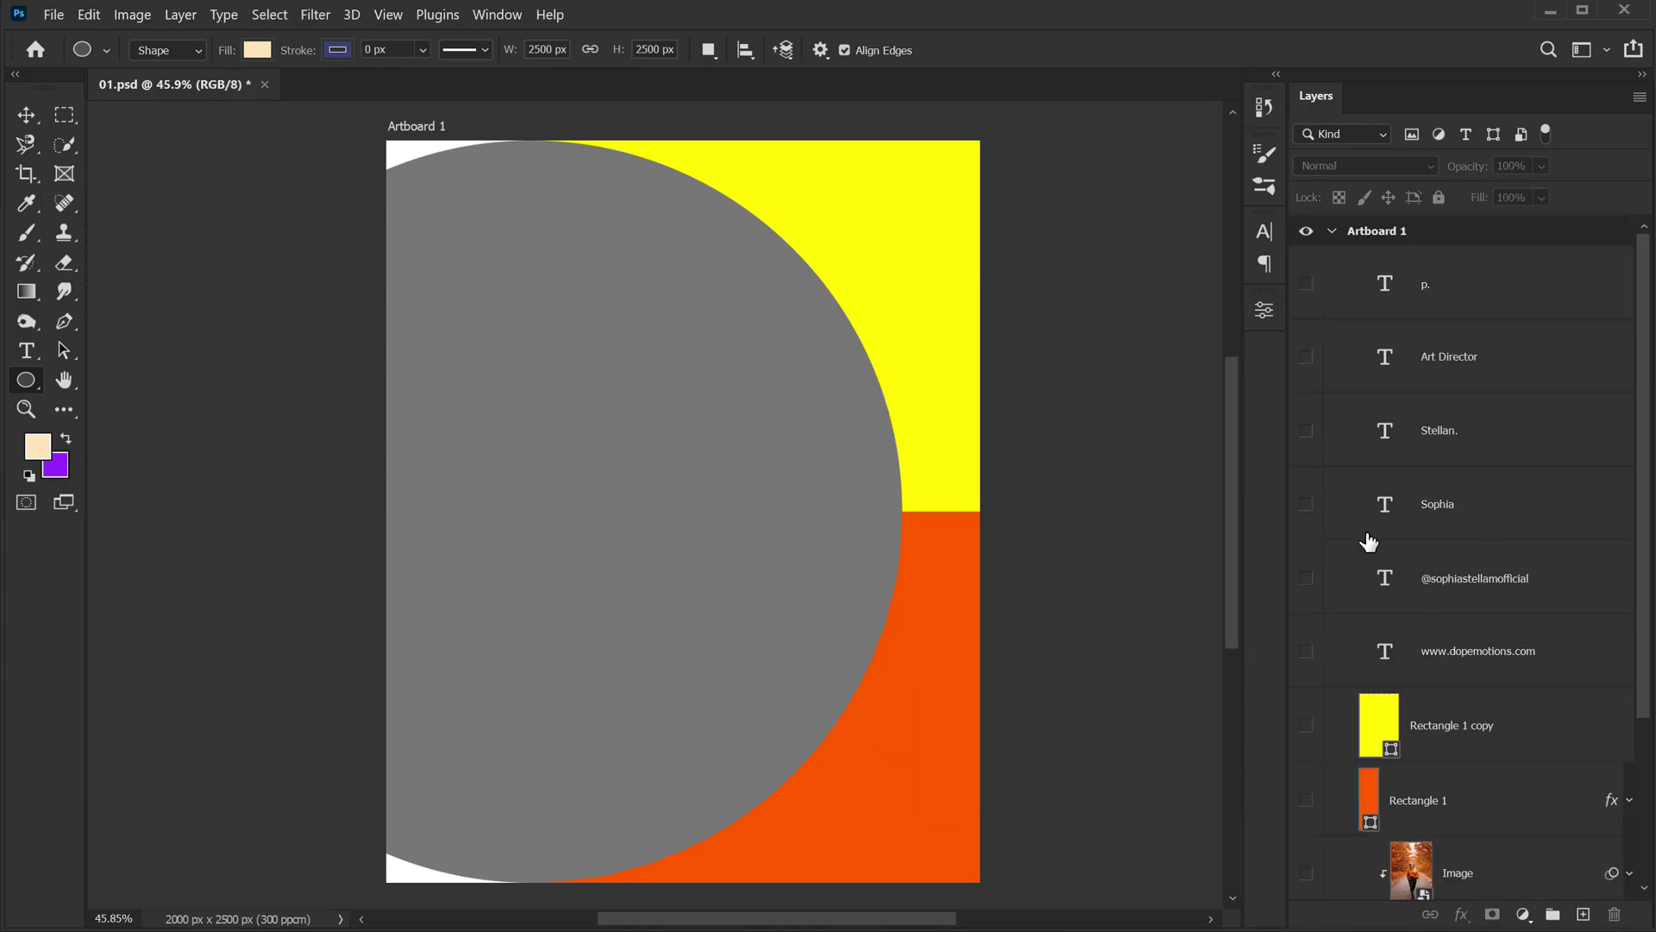
pyautogui.press('v')
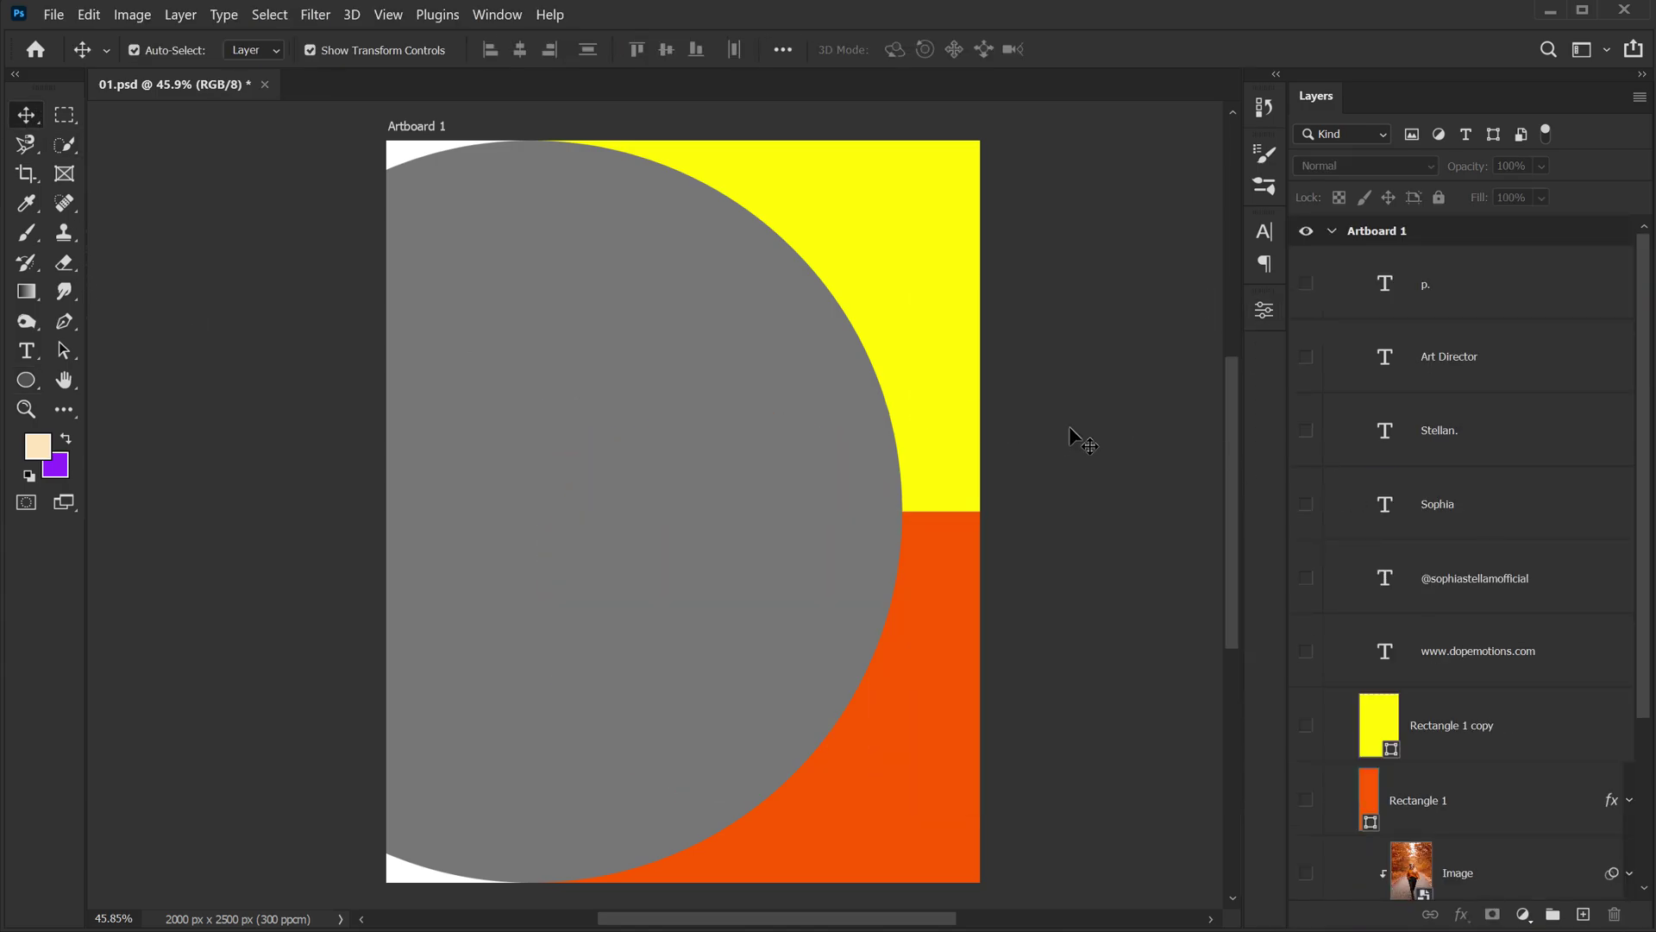
# - Show the Image layer so the autumn walking-woman photo covers the artboard
pyautogui.scroll(-3, 1458, 690)
pyautogui.click(1437, 750)
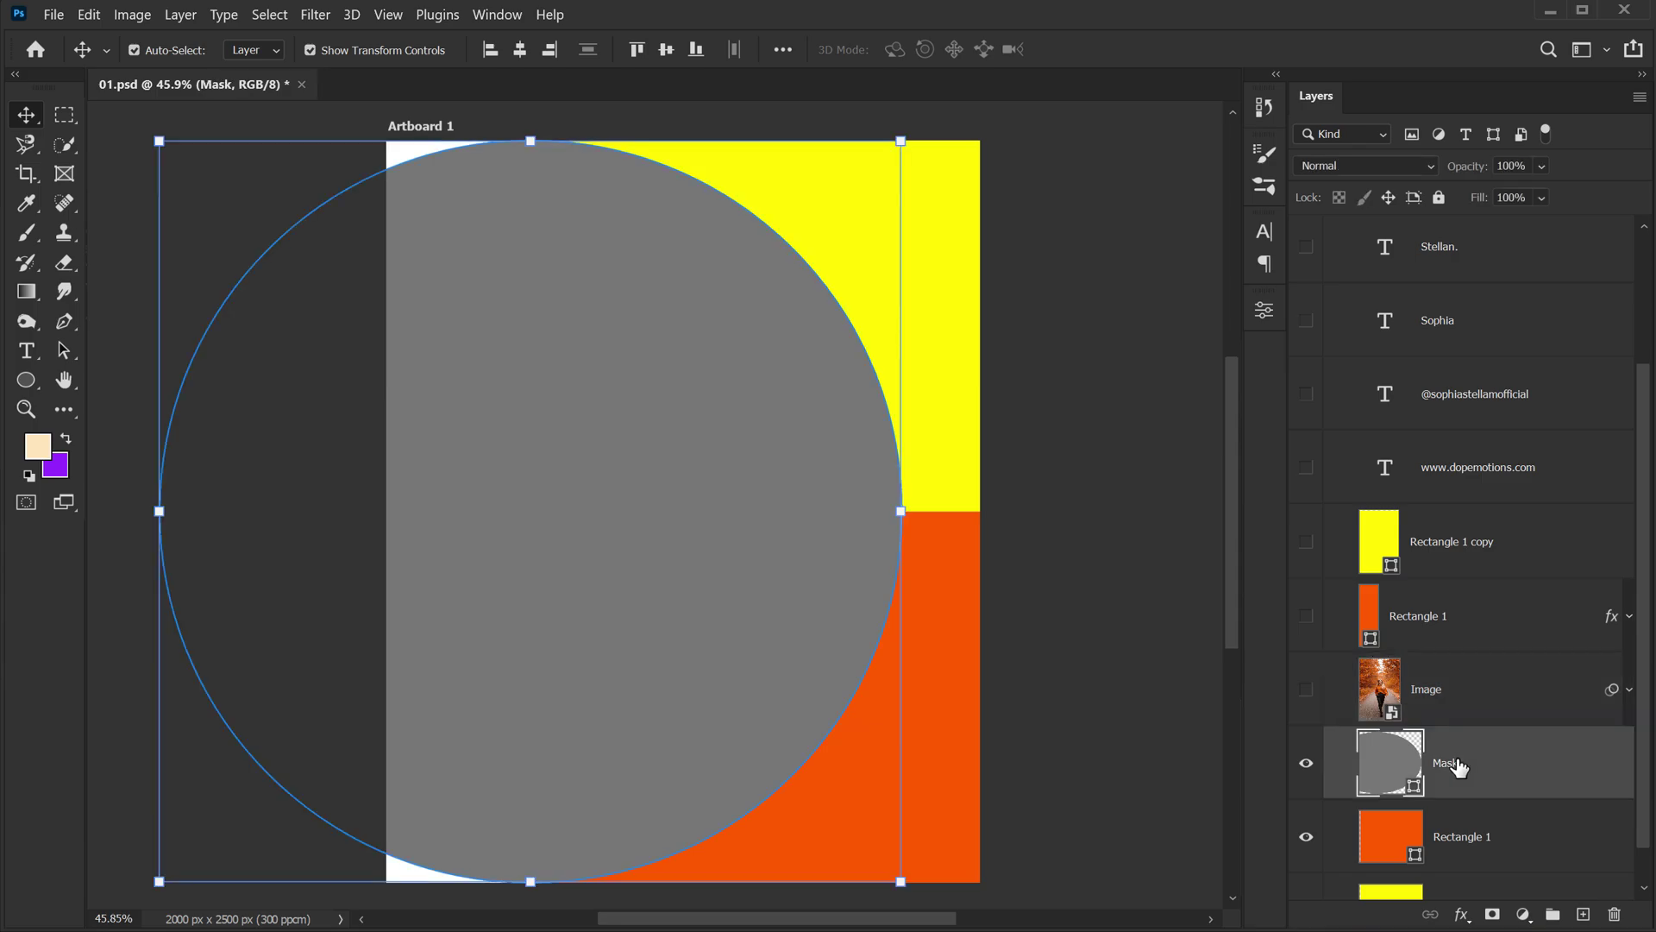
pyautogui.click(1307, 689)
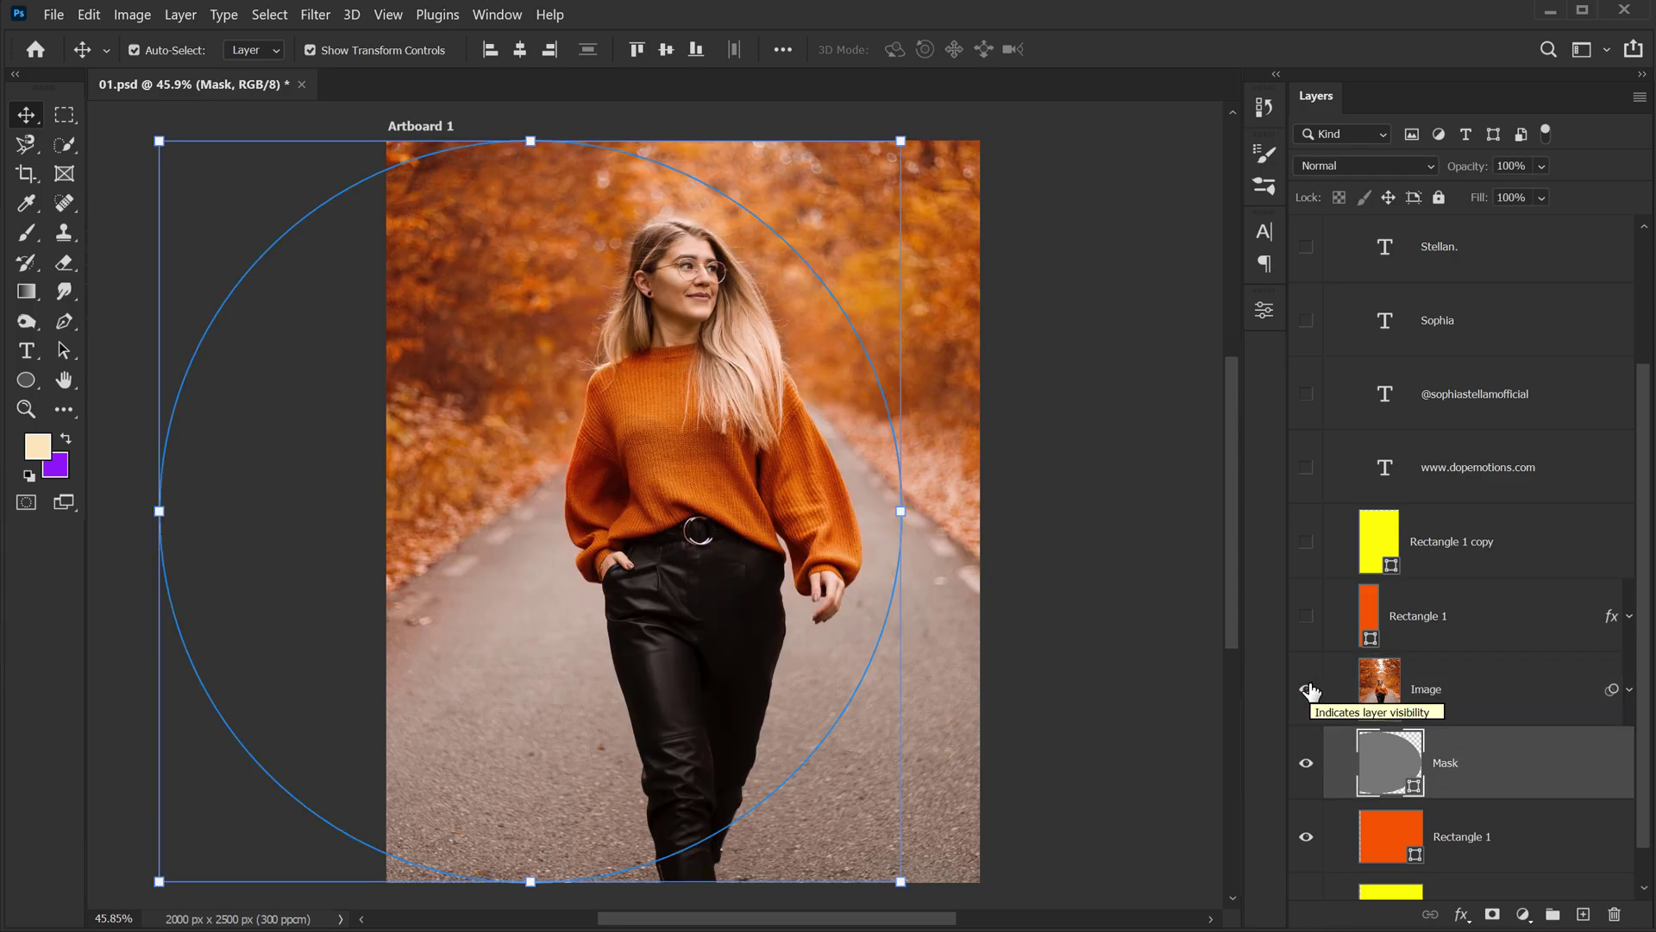
pyautogui.click(1000, 435)
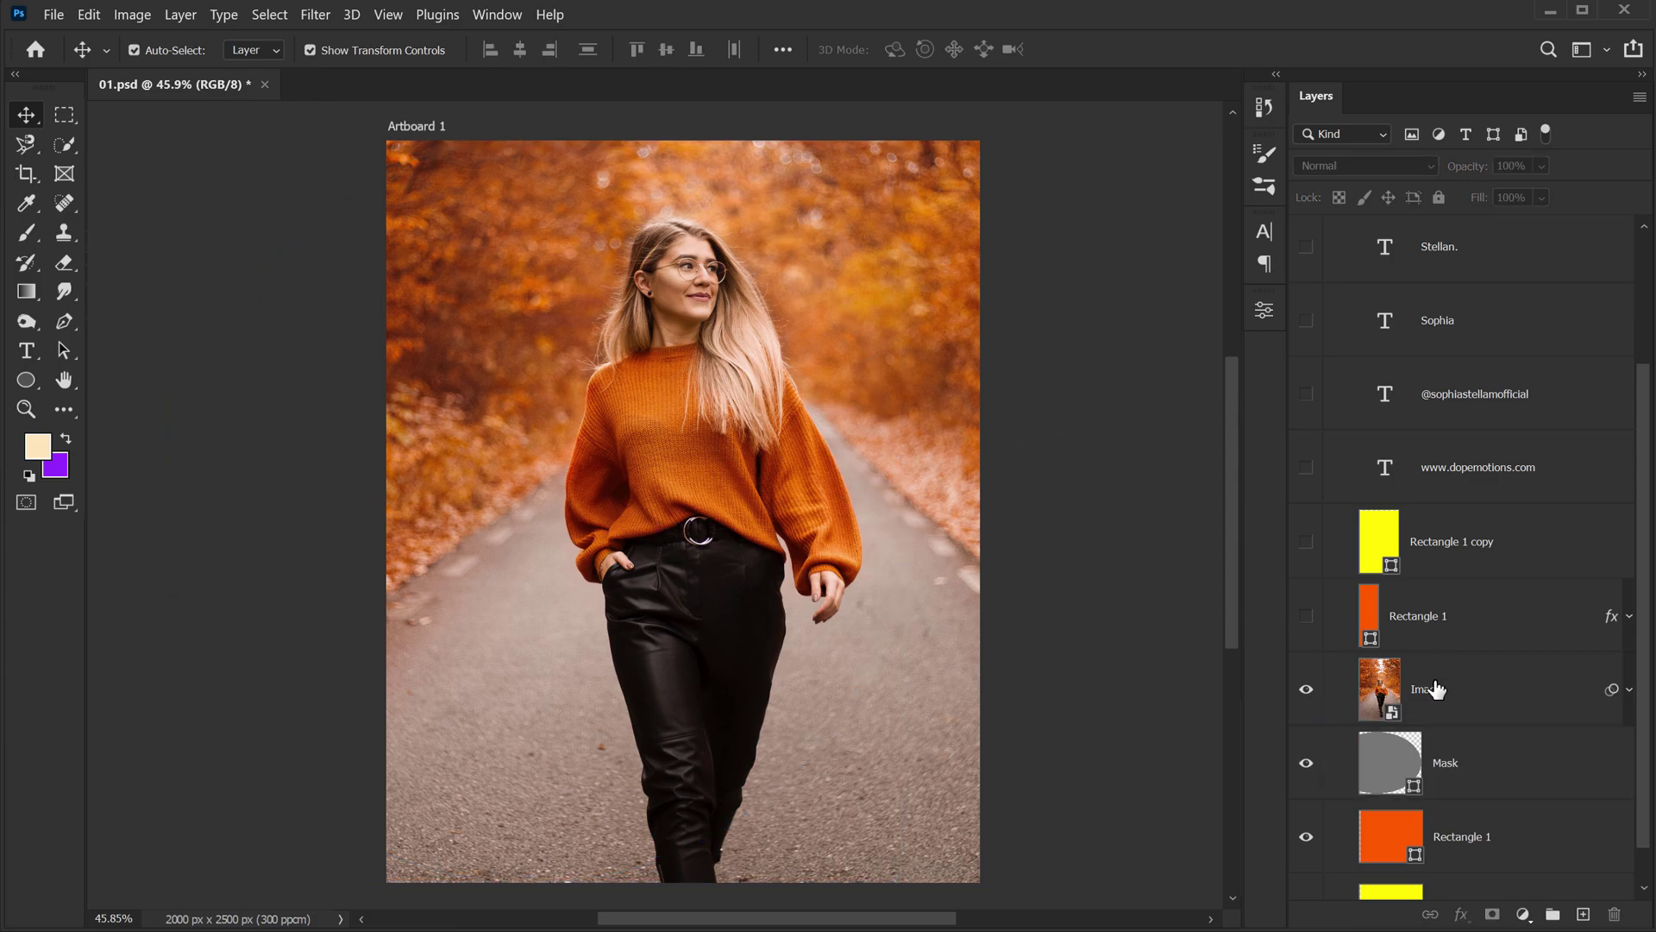
# - Clip the Image photo layer to the grey Mask circle as a clipping mask
pyautogui.click(1442, 695)
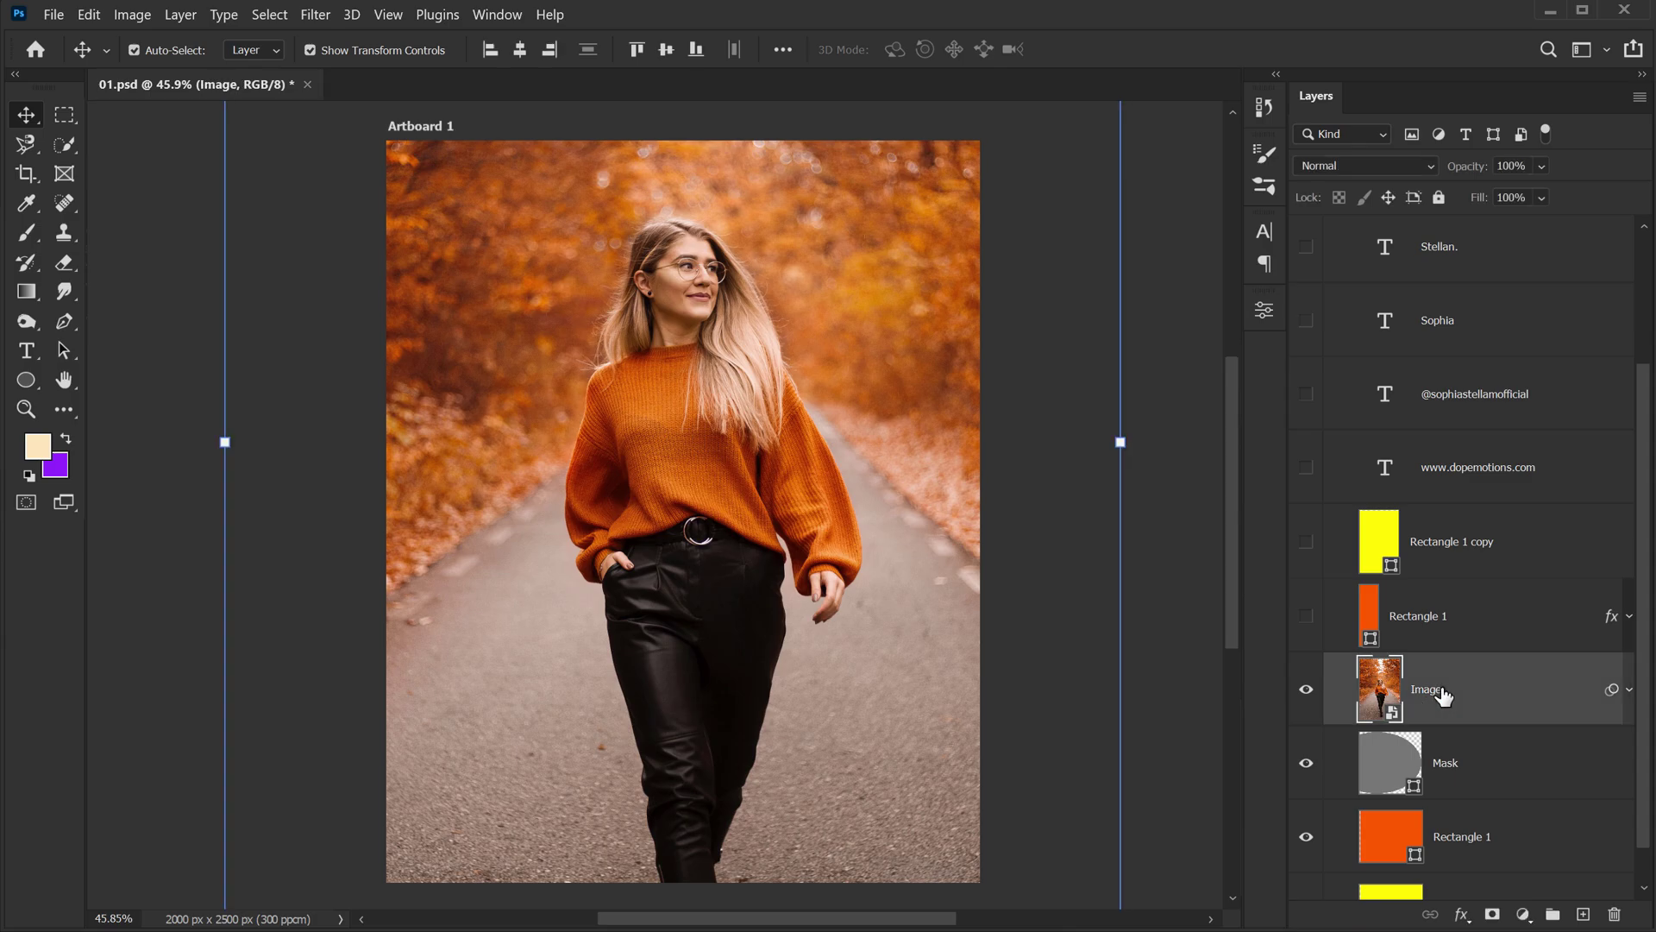
pyautogui.rightClick(1463, 700)
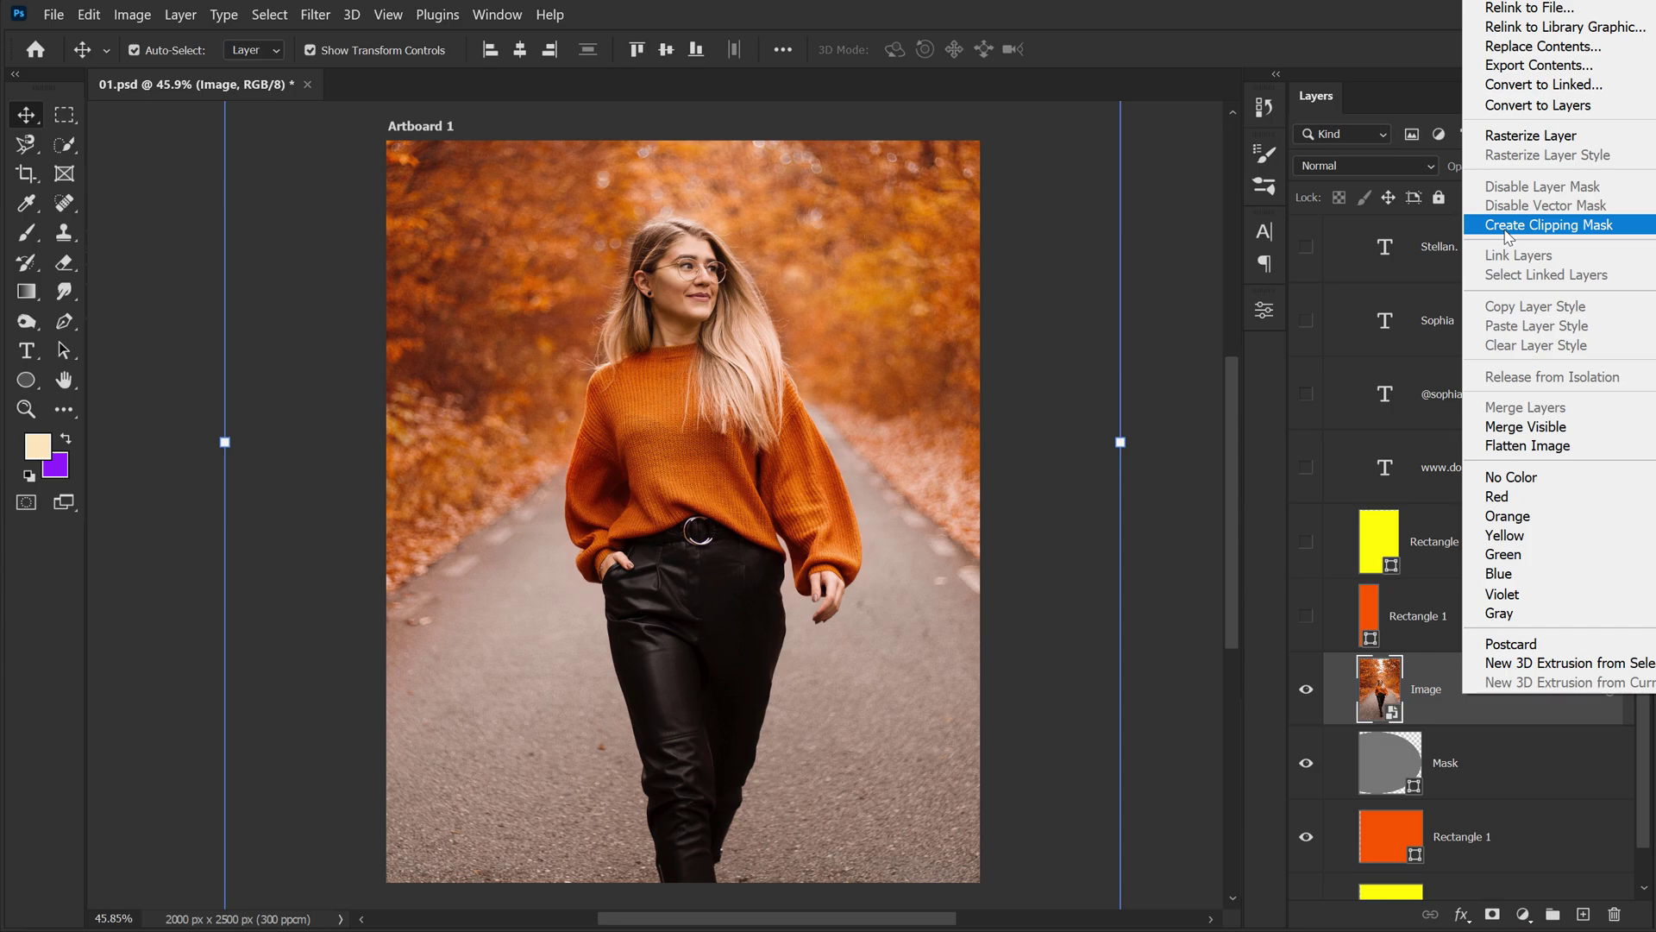
pyautogui.click(1508, 226)
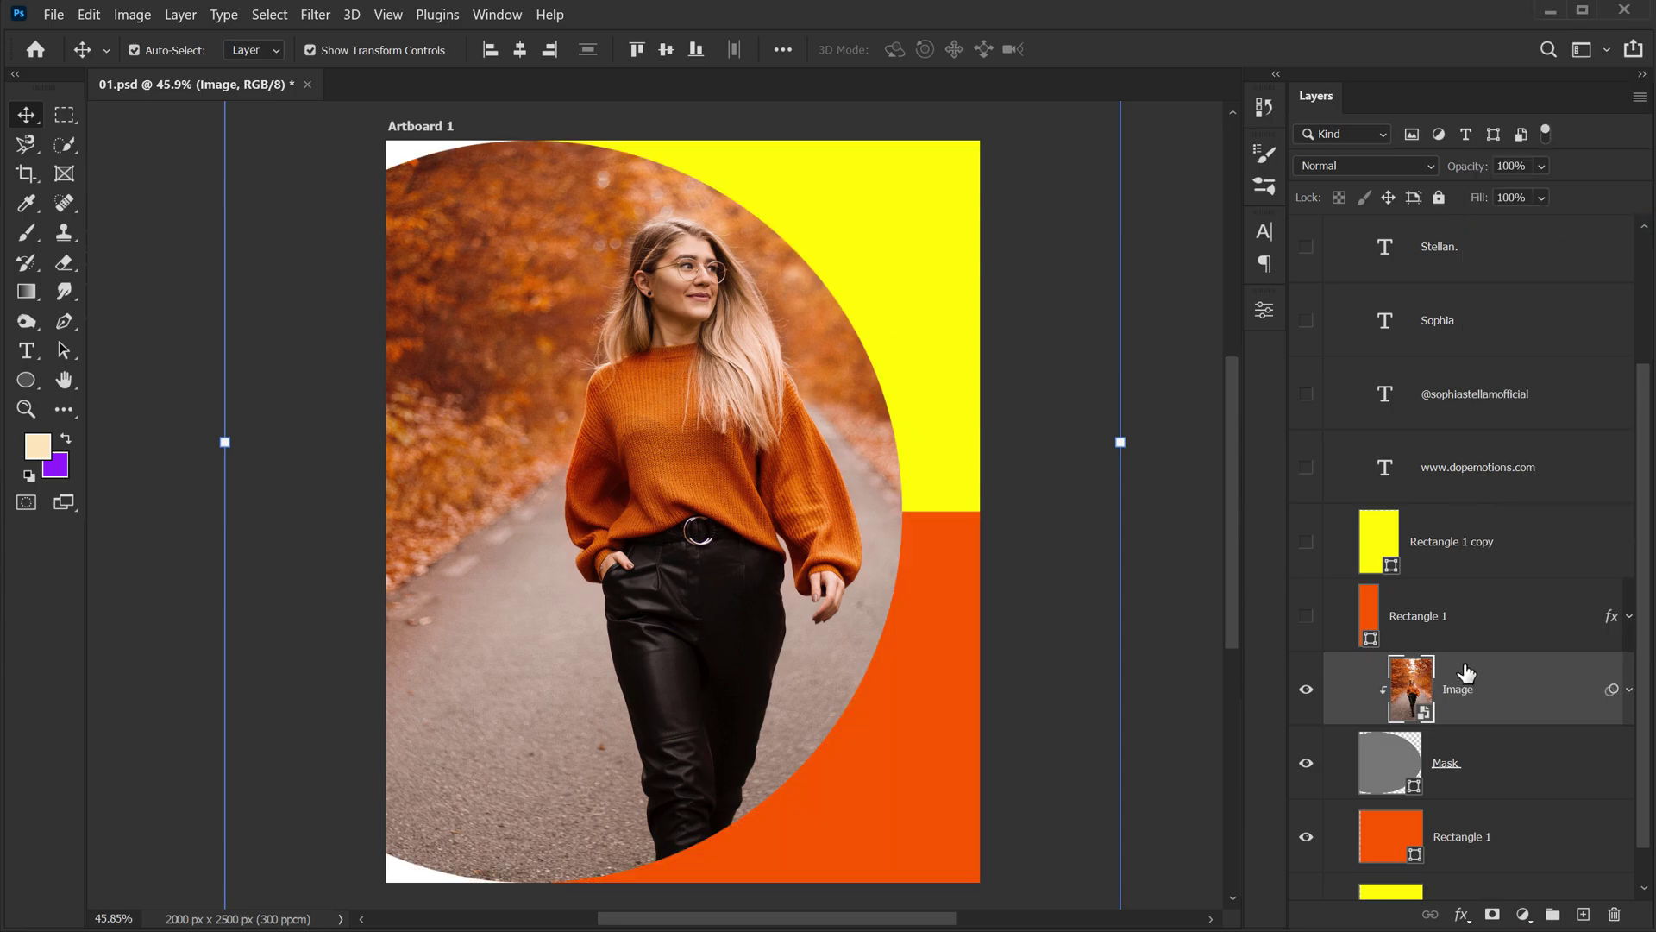
pyautogui.hotkey('ctrl', 'alt', 'g')
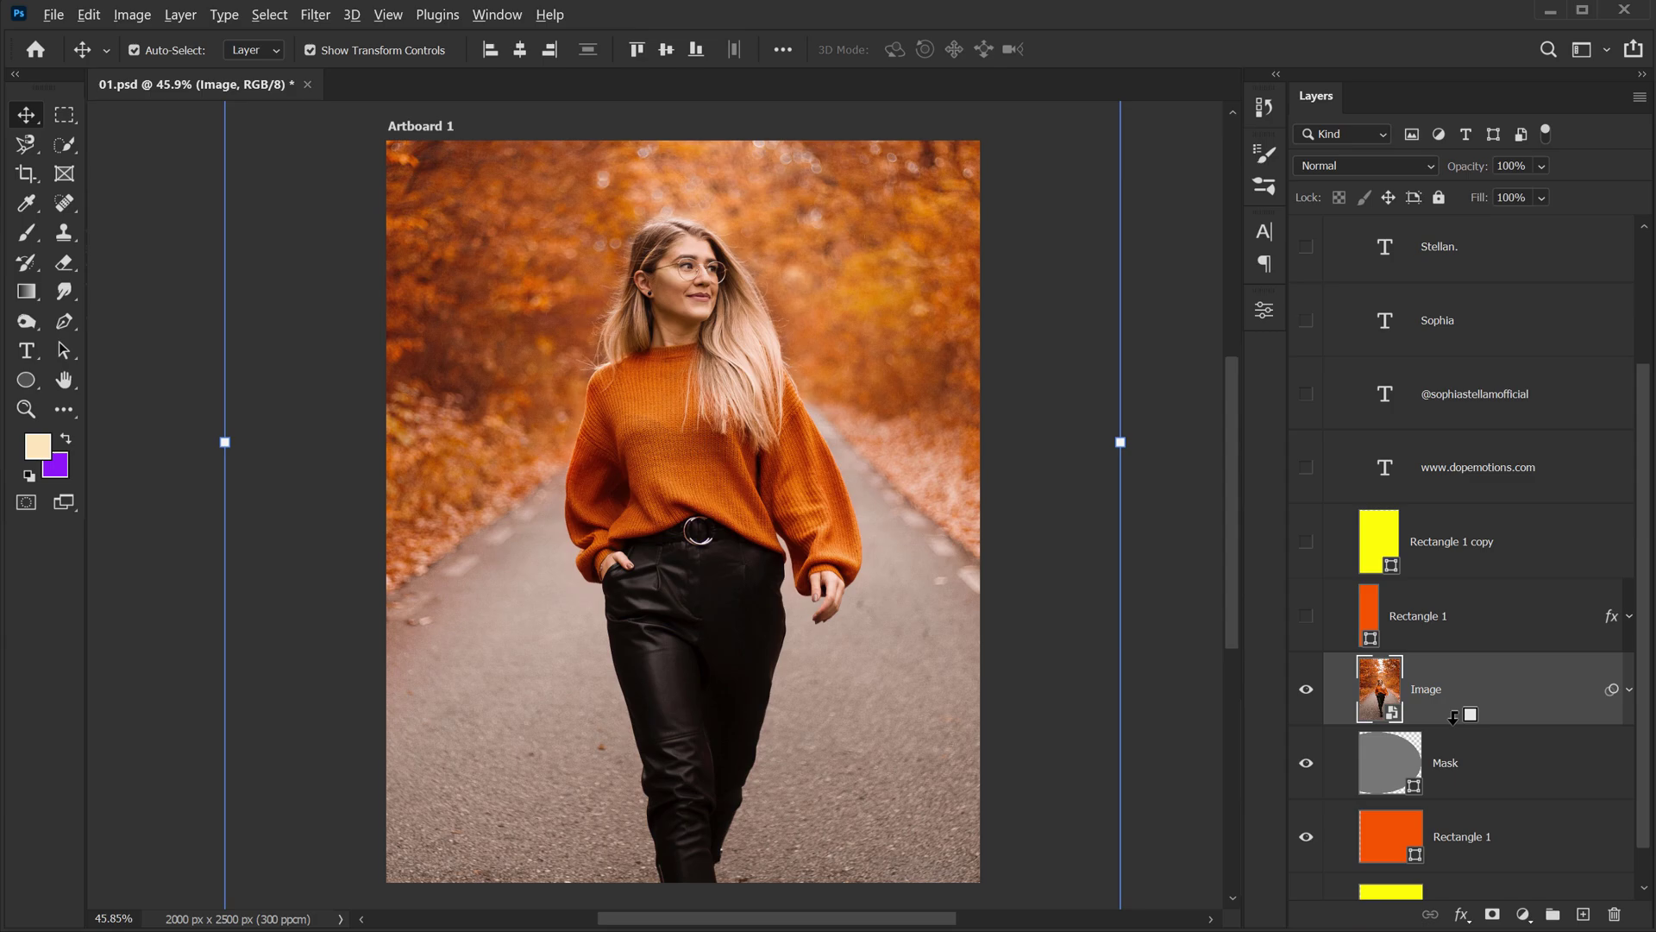
pyautogui.keyDown('alt'); pyautogui.click(1454, 716); pyautogui.keyUp('alt')
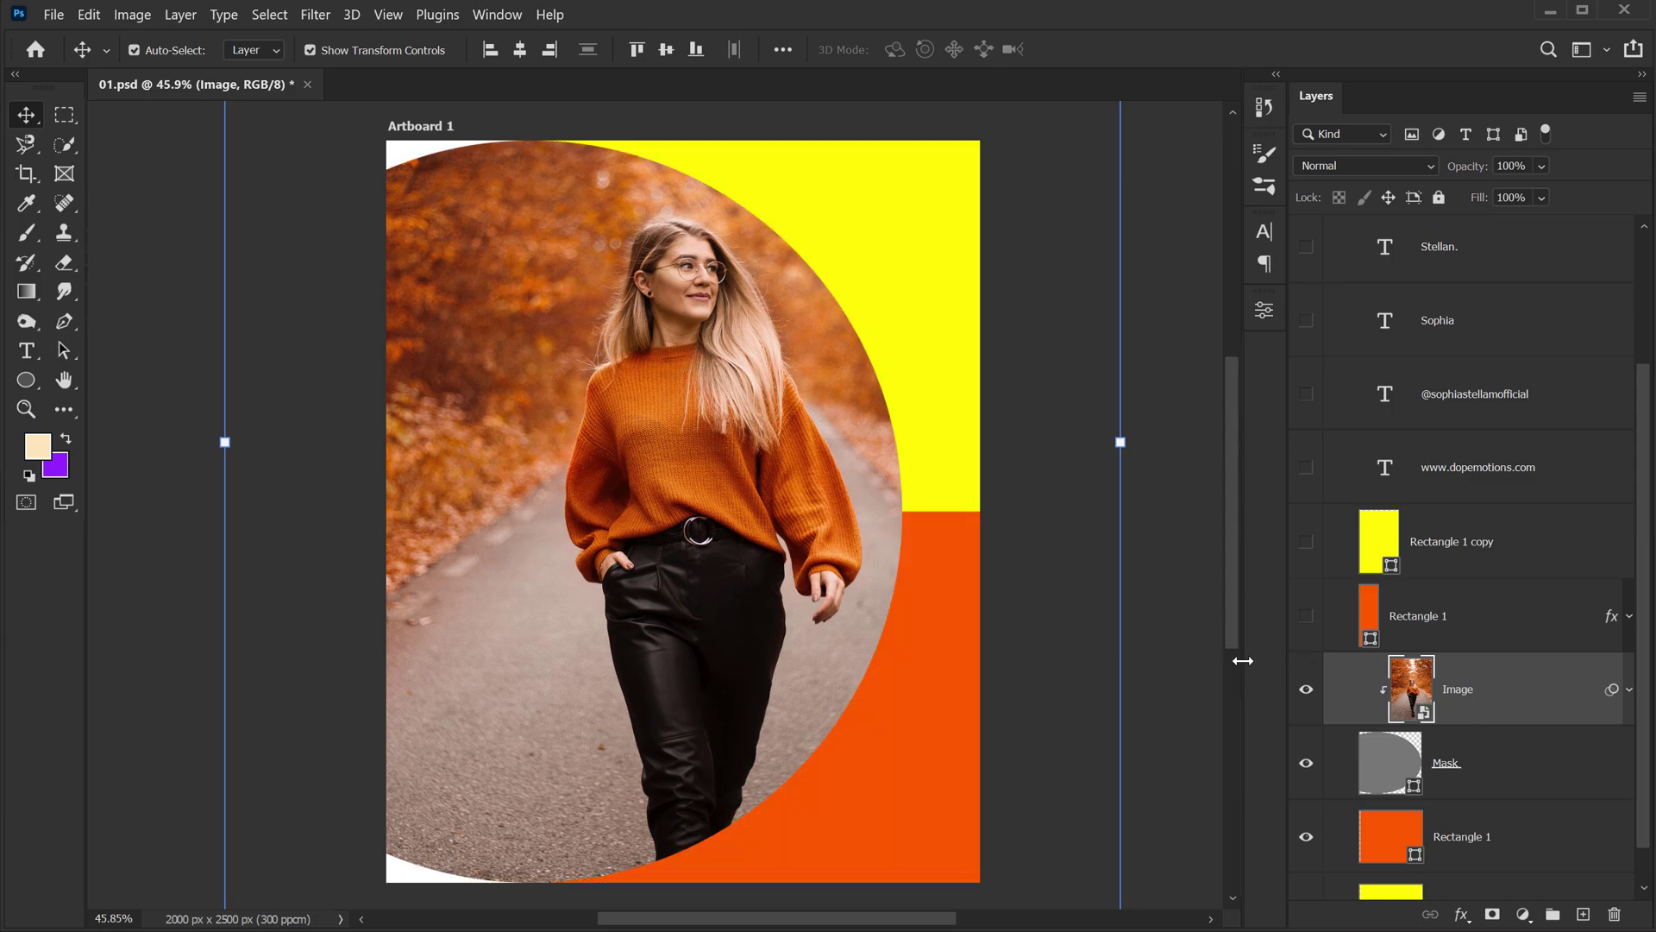
pyautogui.click(1124, 393)
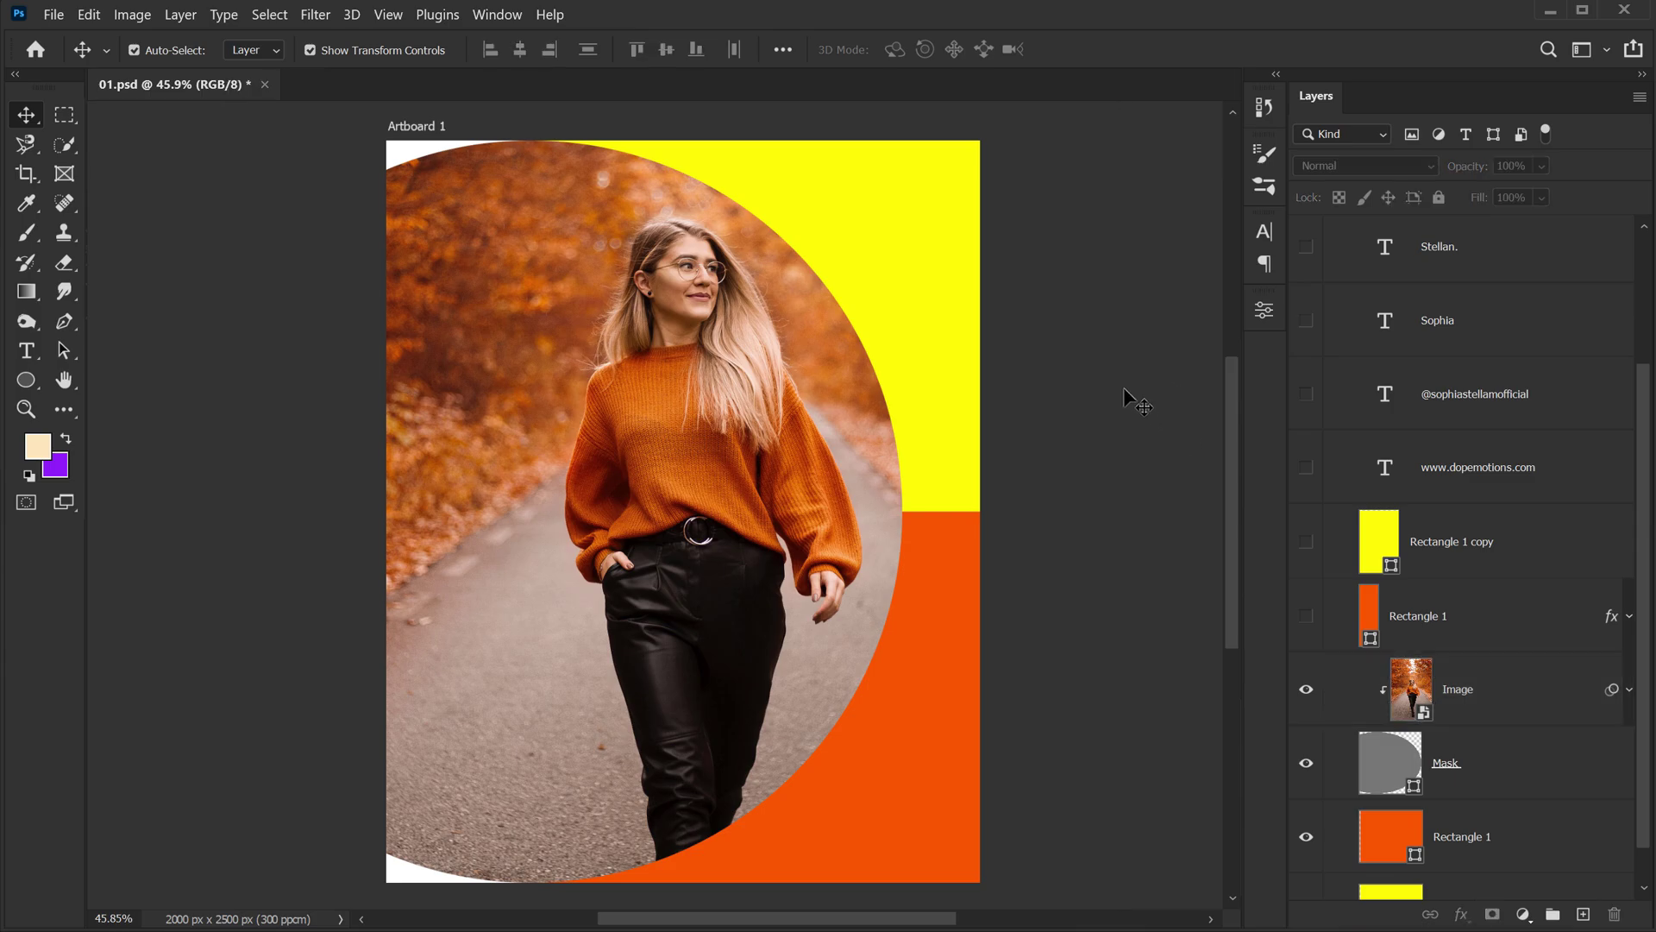
# - Show the orange left-side block and the yellow Rectangle 1 copy block
pyautogui.click(1306, 615)
pyautogui.click(1306, 541)
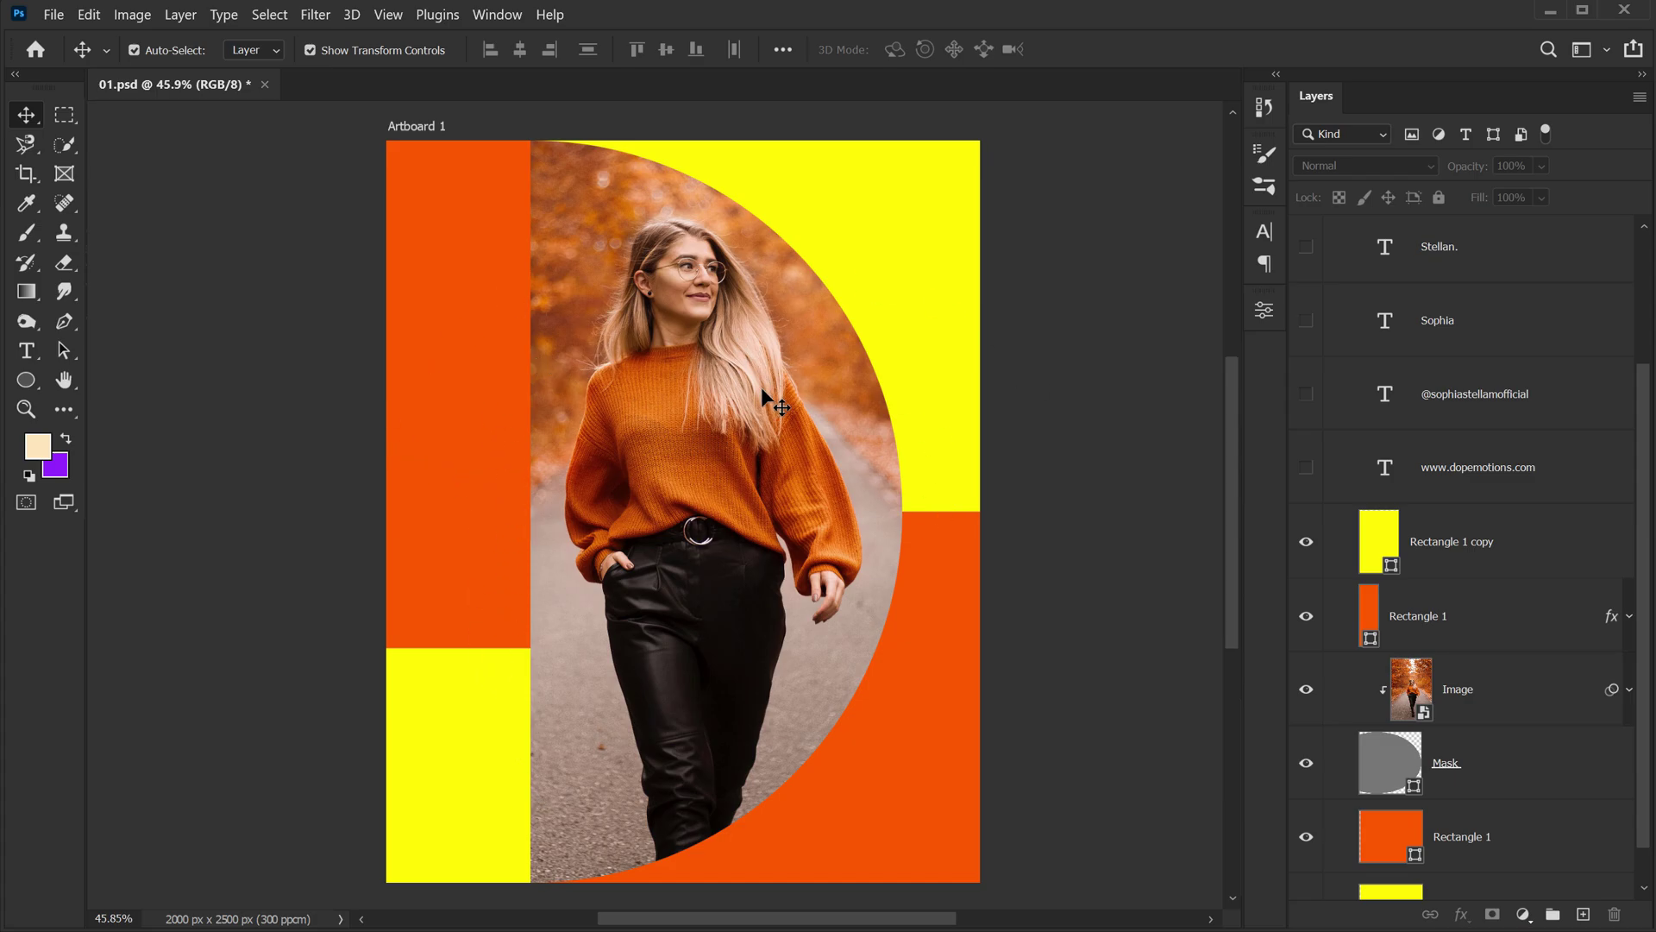
pyautogui.click(927, 233)
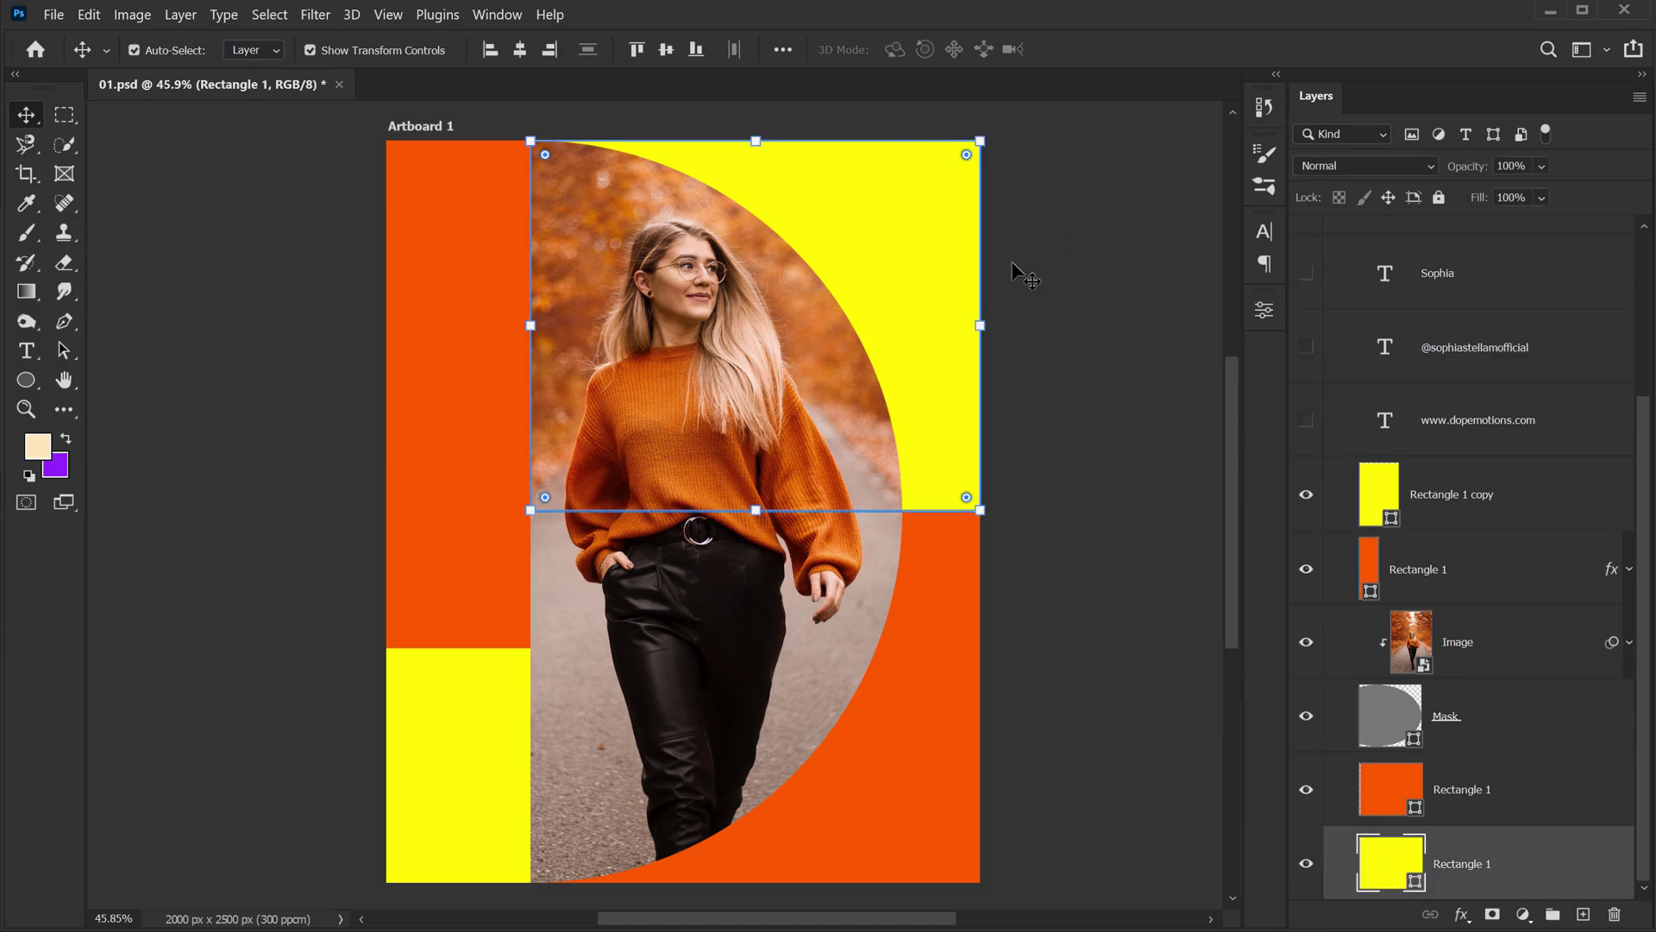
pyautogui.click(478, 700)
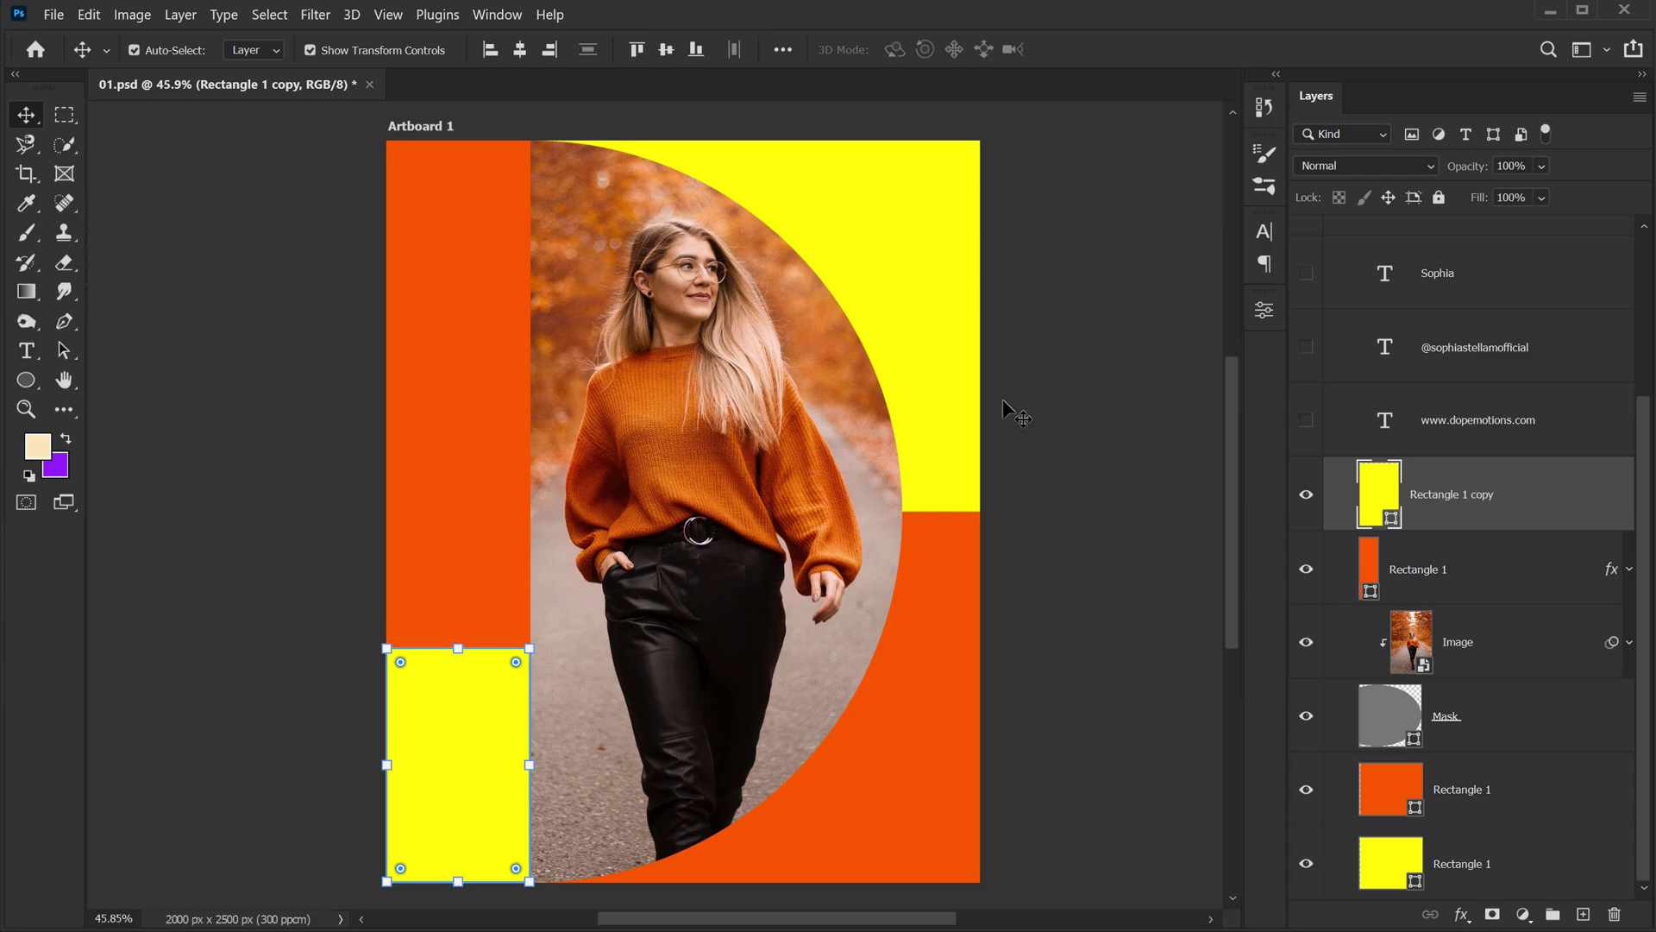
pyautogui.click(1067, 372)
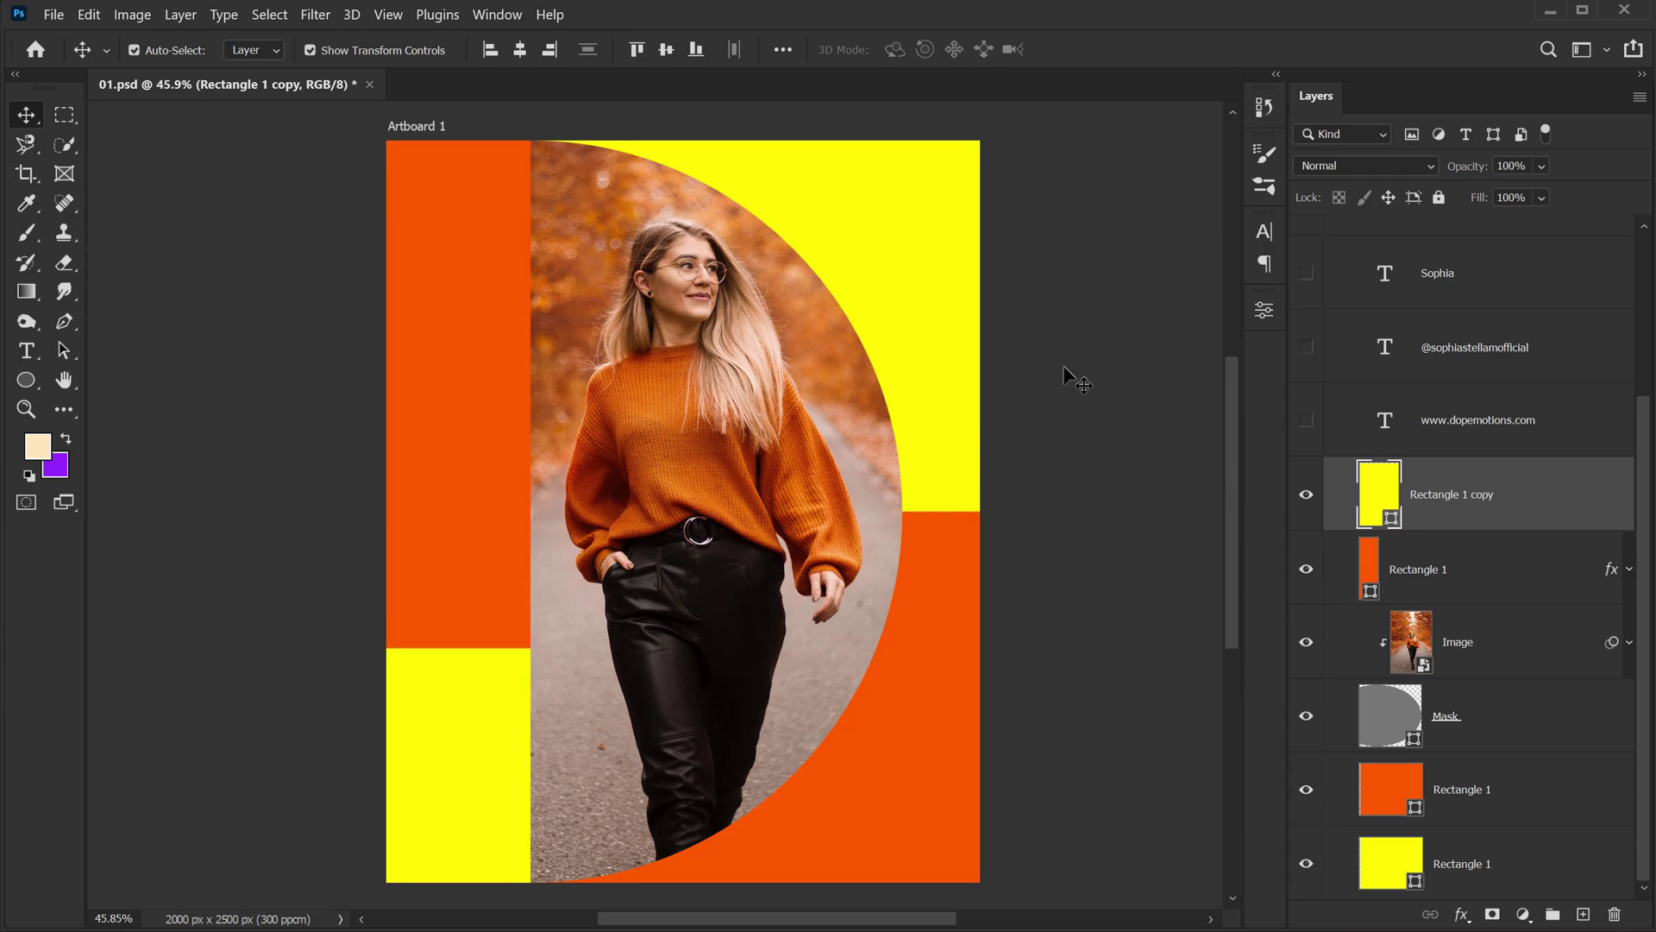
# - Show the website and handle texts, both name title lines, ART DIRECTOR and the P. logo
pyautogui.click(1306, 419)
pyautogui.click(1306, 347)
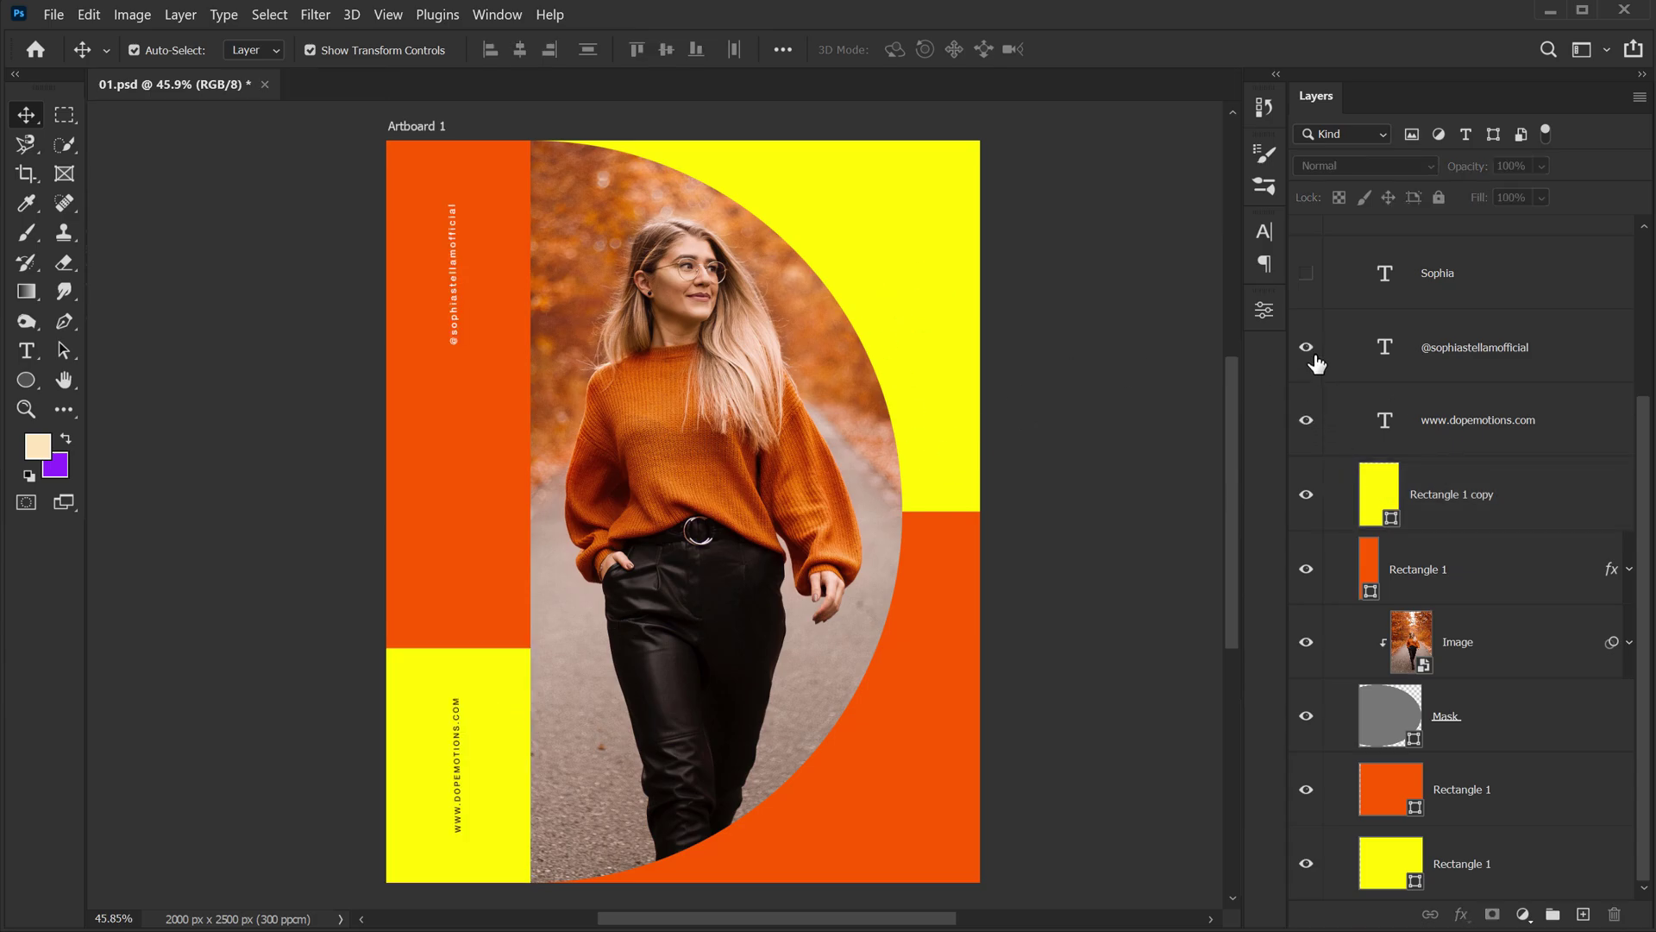
pyautogui.click(1306, 272)
pyautogui.scroll(2, 1376, 349)
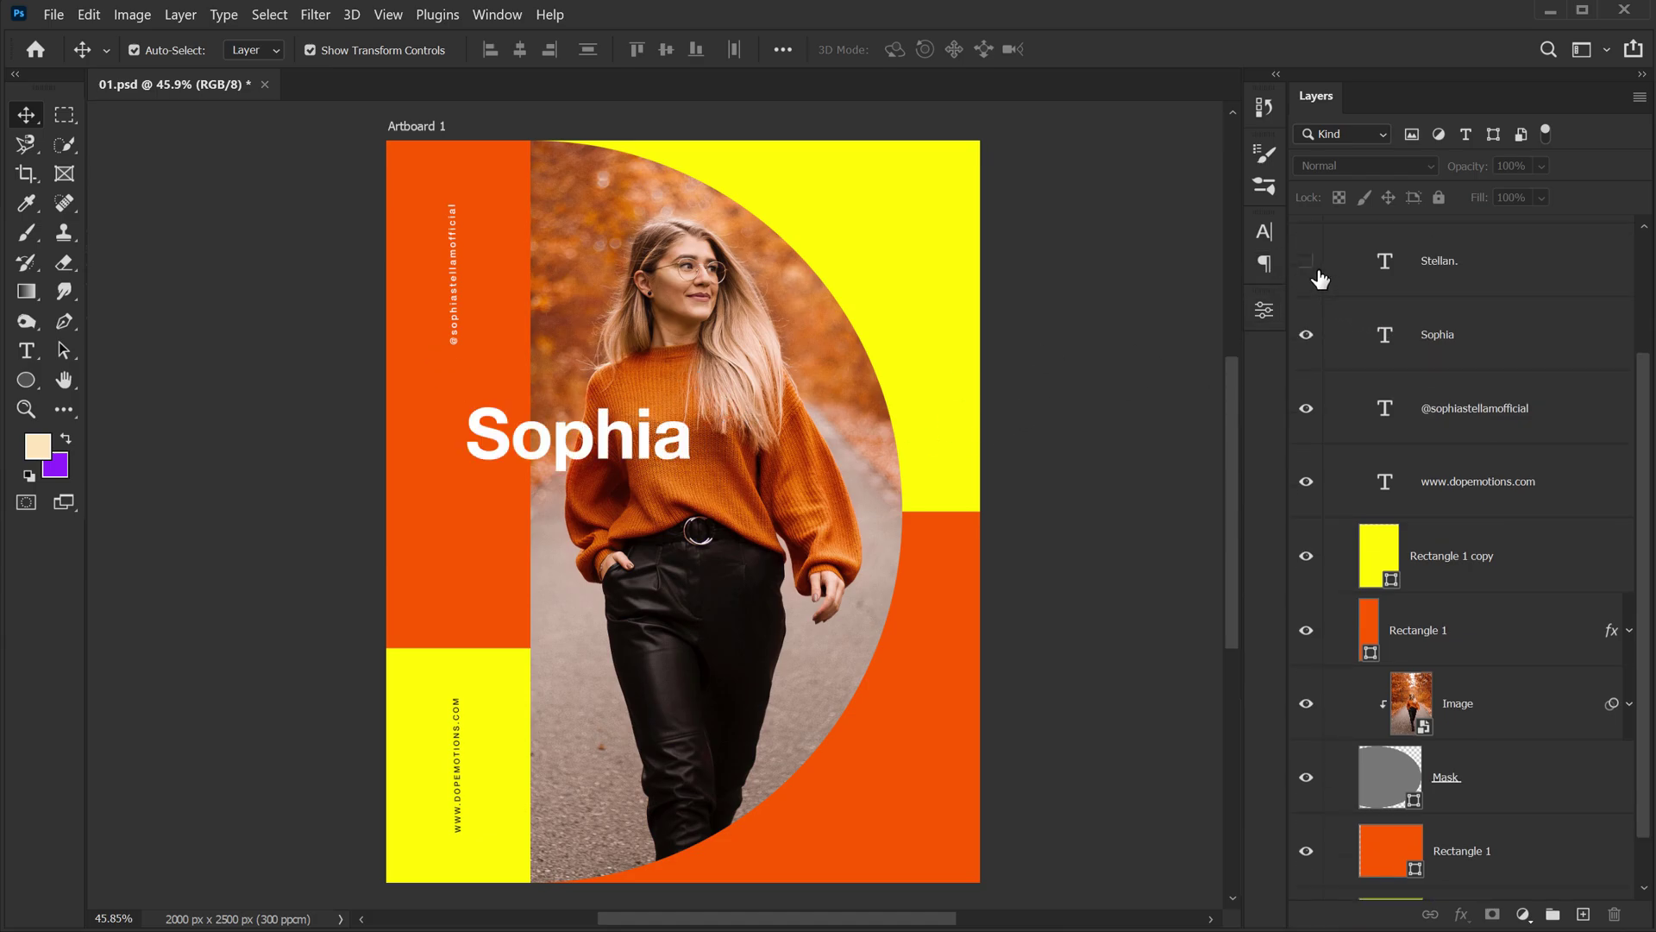
pyautogui.click(1306, 261)
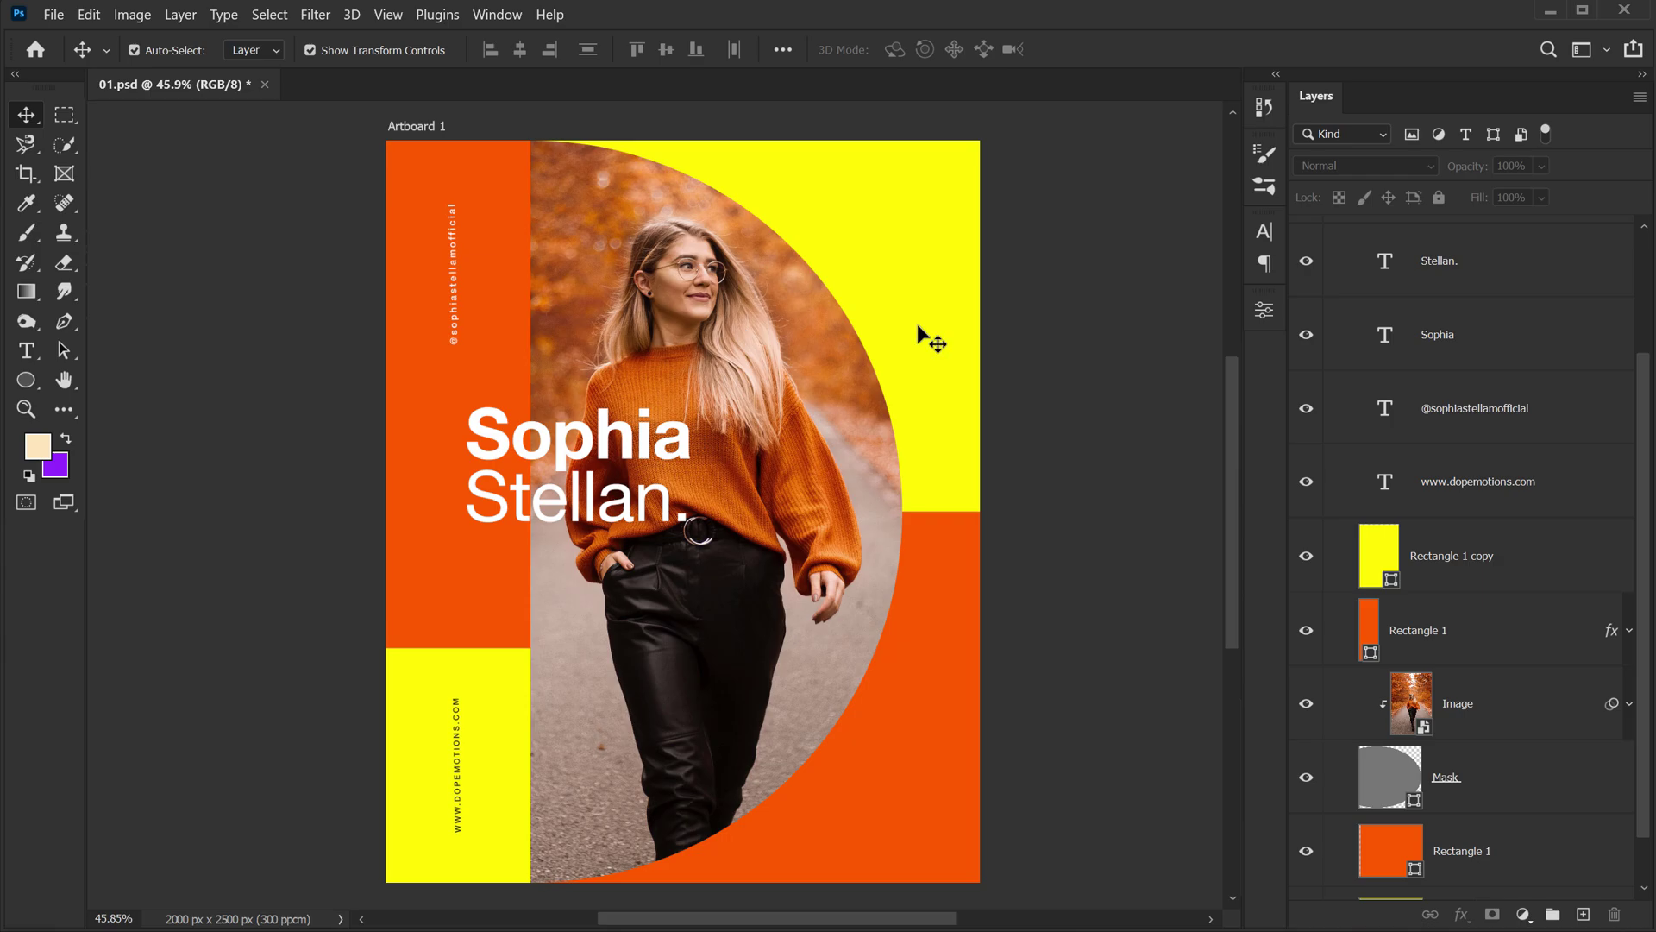
pyautogui.scroll(1, 1461, 350)
pyautogui.scroll(2, 1460, 349)
pyautogui.click(1306, 278)
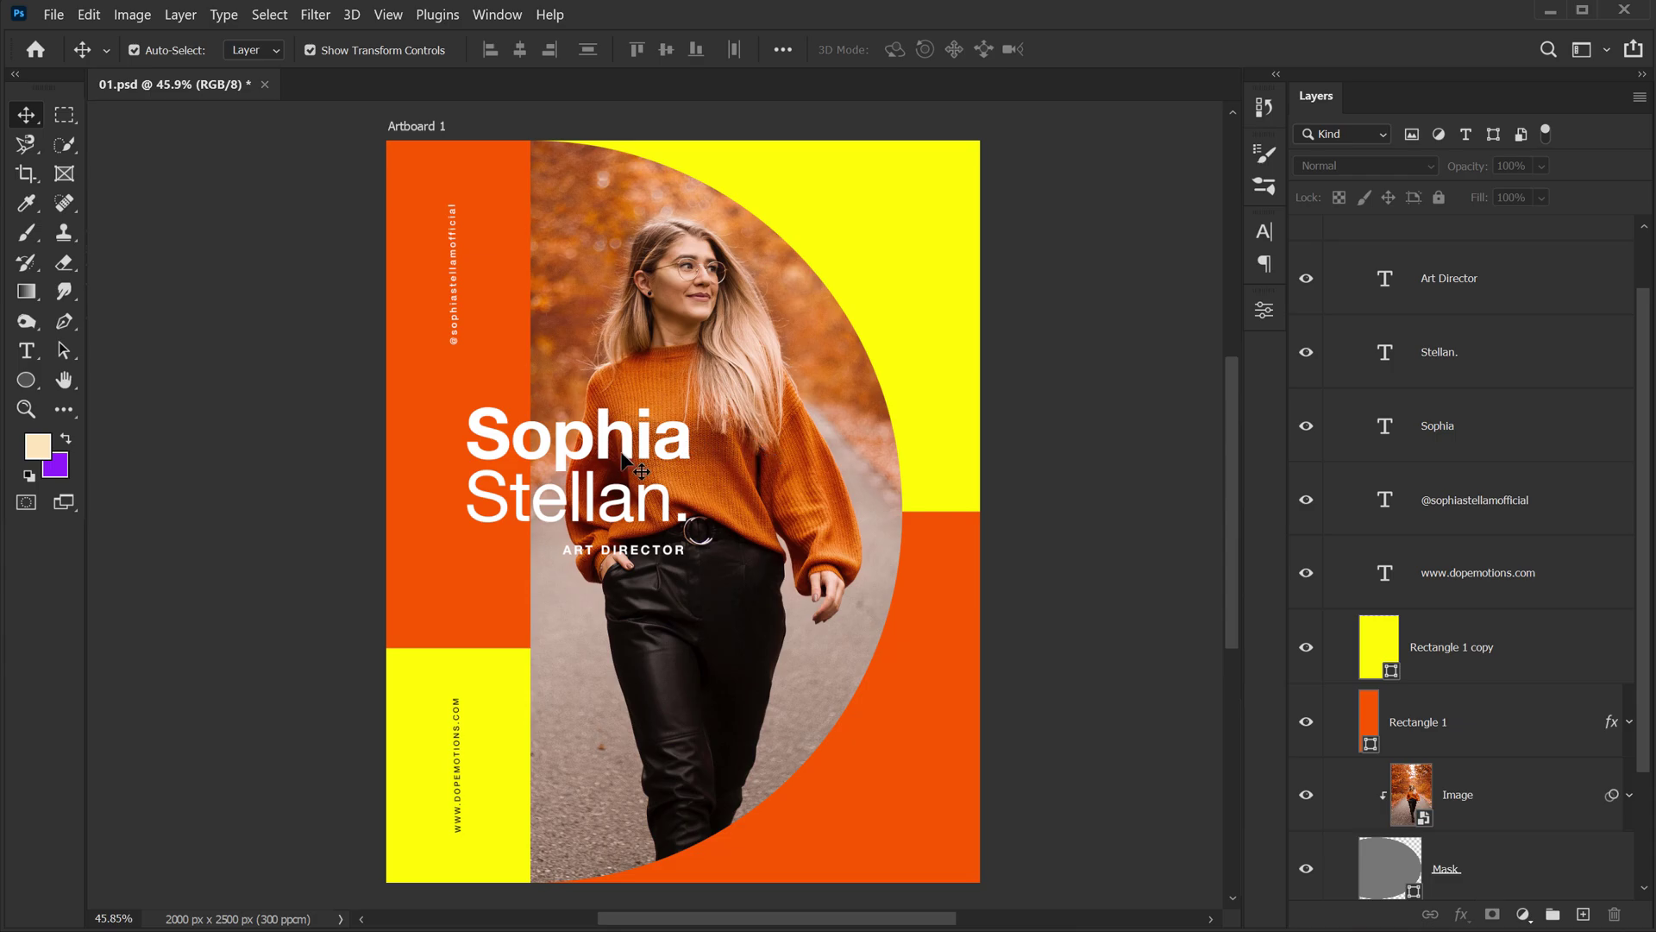
pyautogui.scroll(1, 1320, 341)
pyautogui.click(1306, 267)
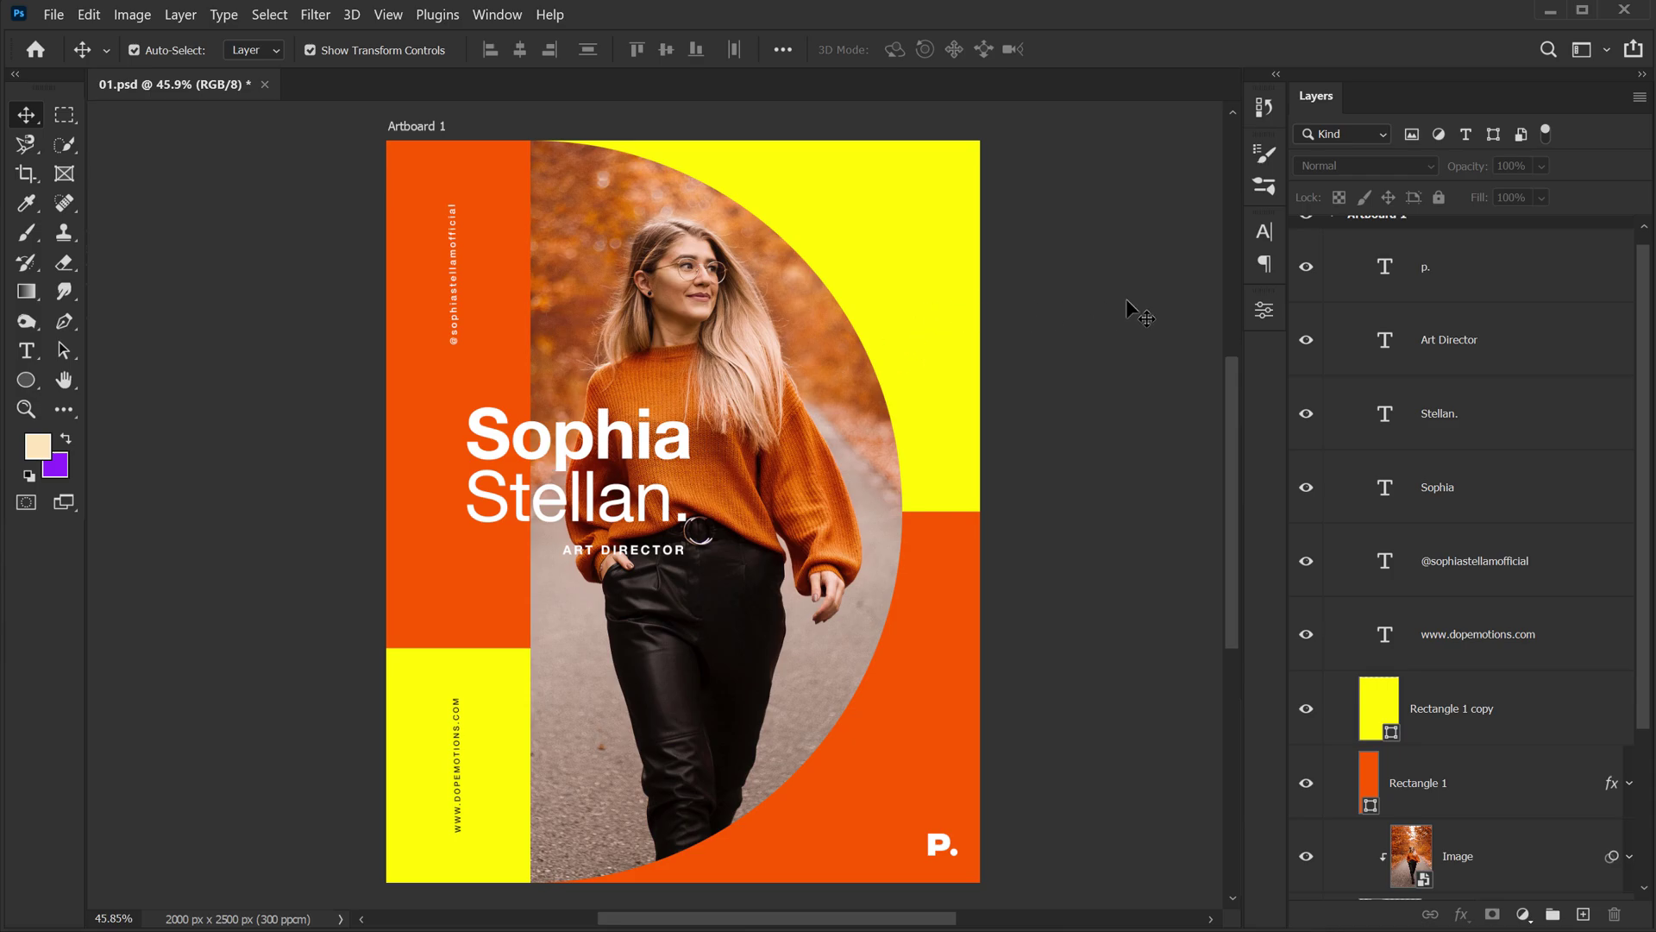
# - Select the Sophia first-name title layer and review its Character settings
pyautogui.click(617, 439)
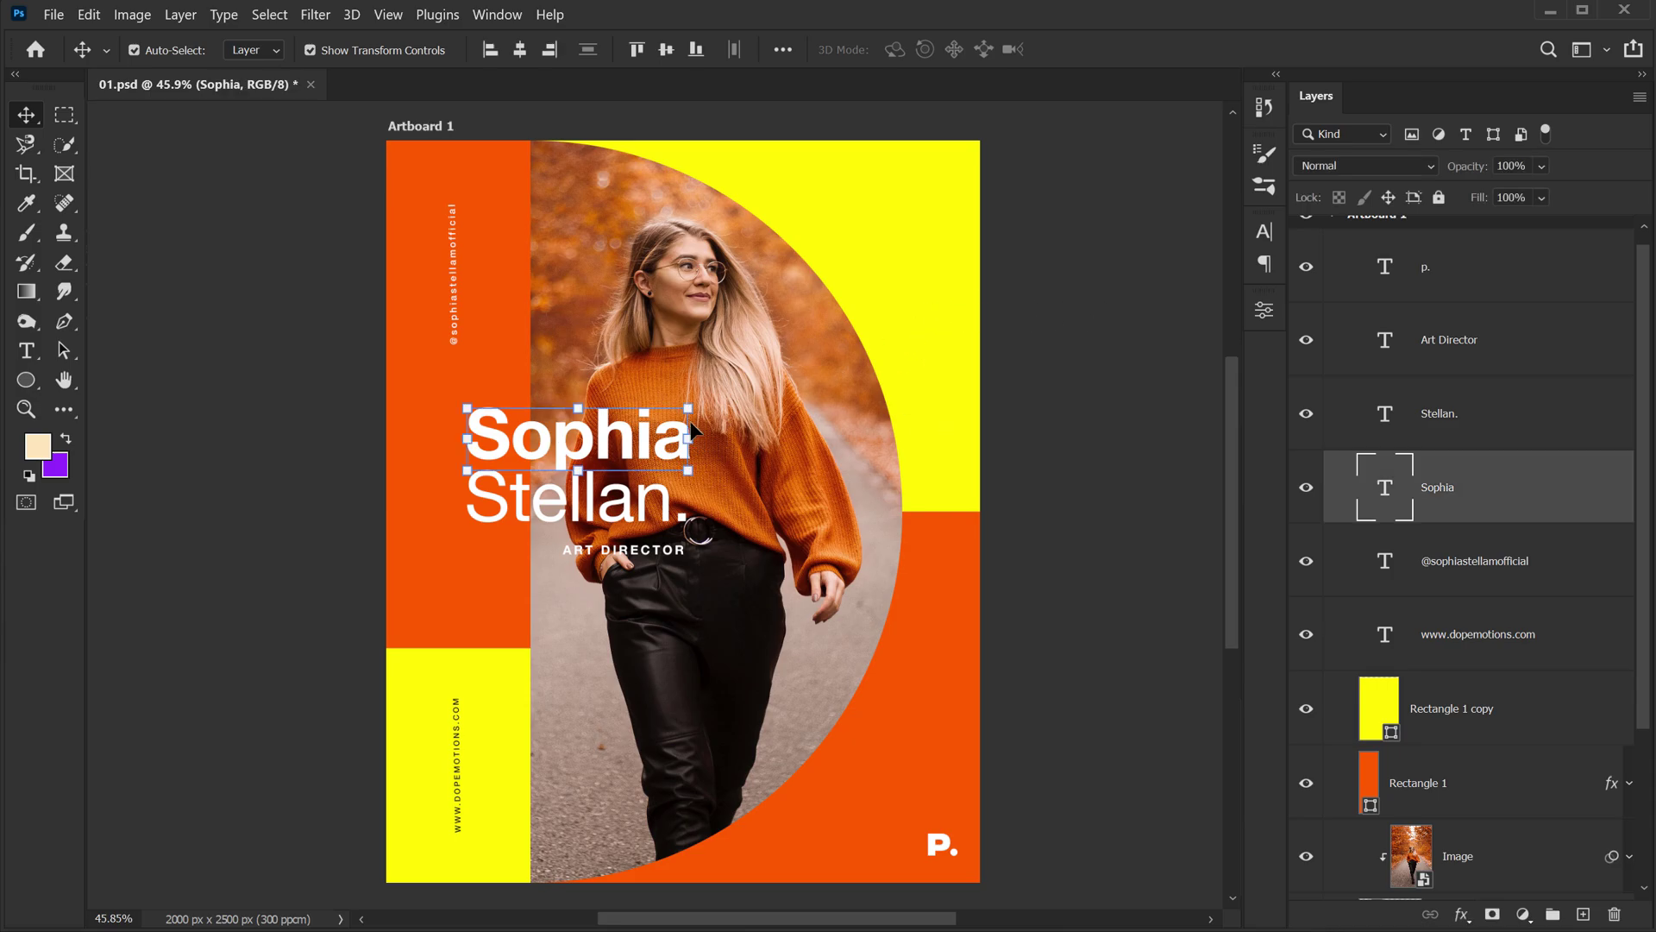
pyautogui.click(1276, 230)
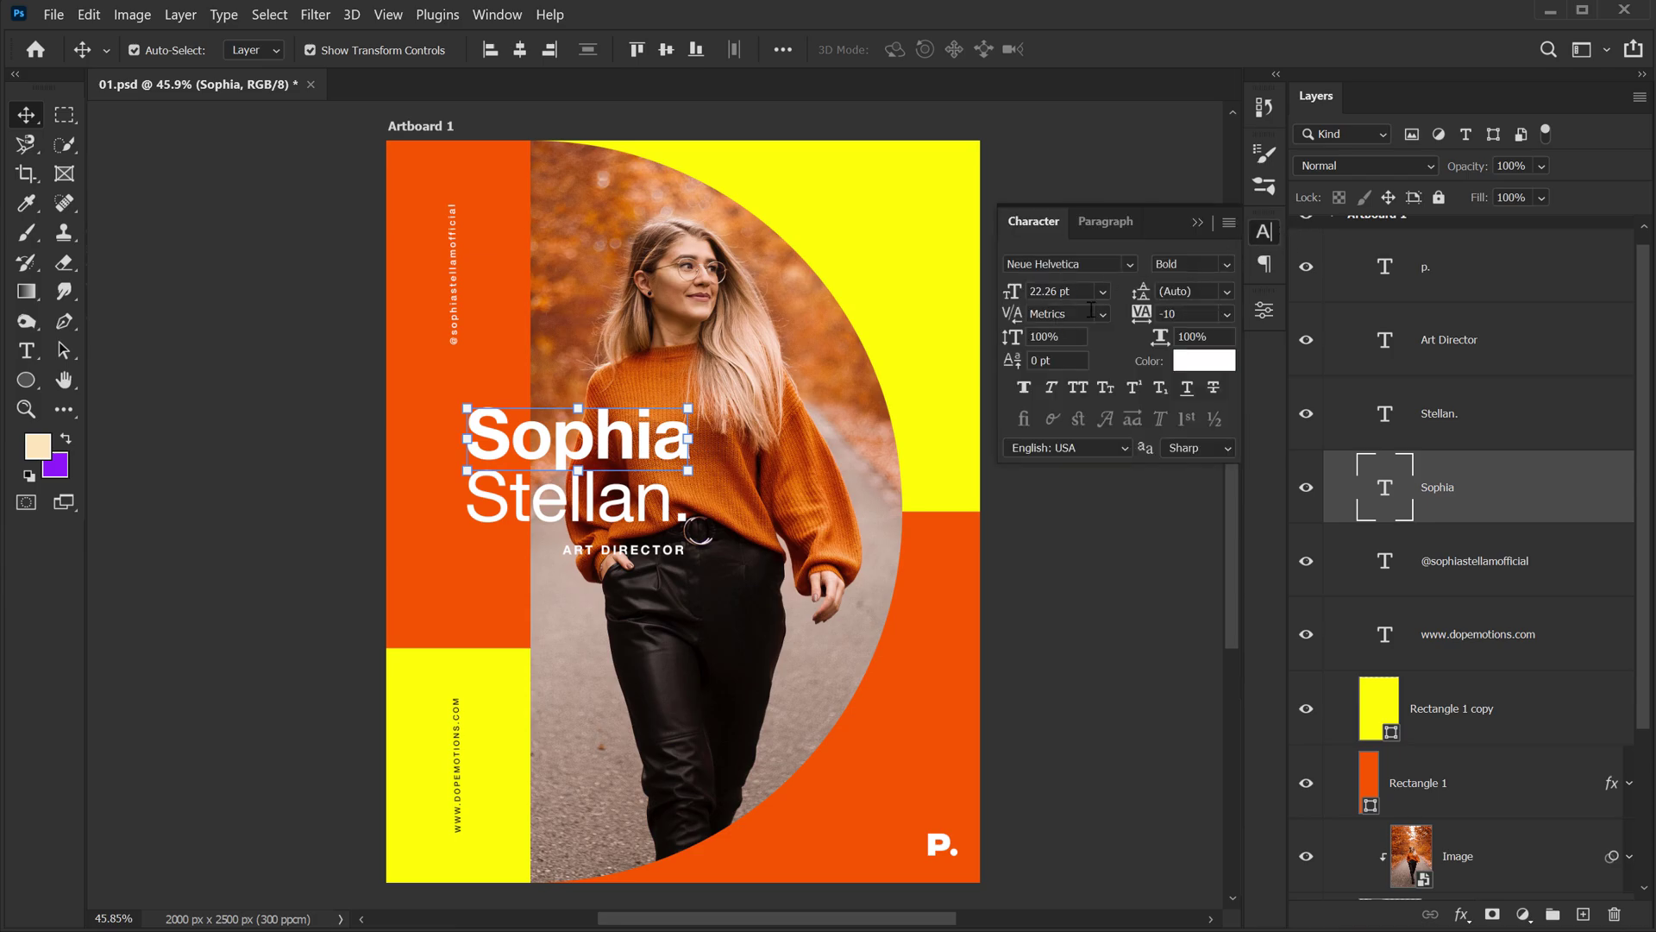
pyautogui.click(1100, 166)
pyautogui.click(1197, 223)
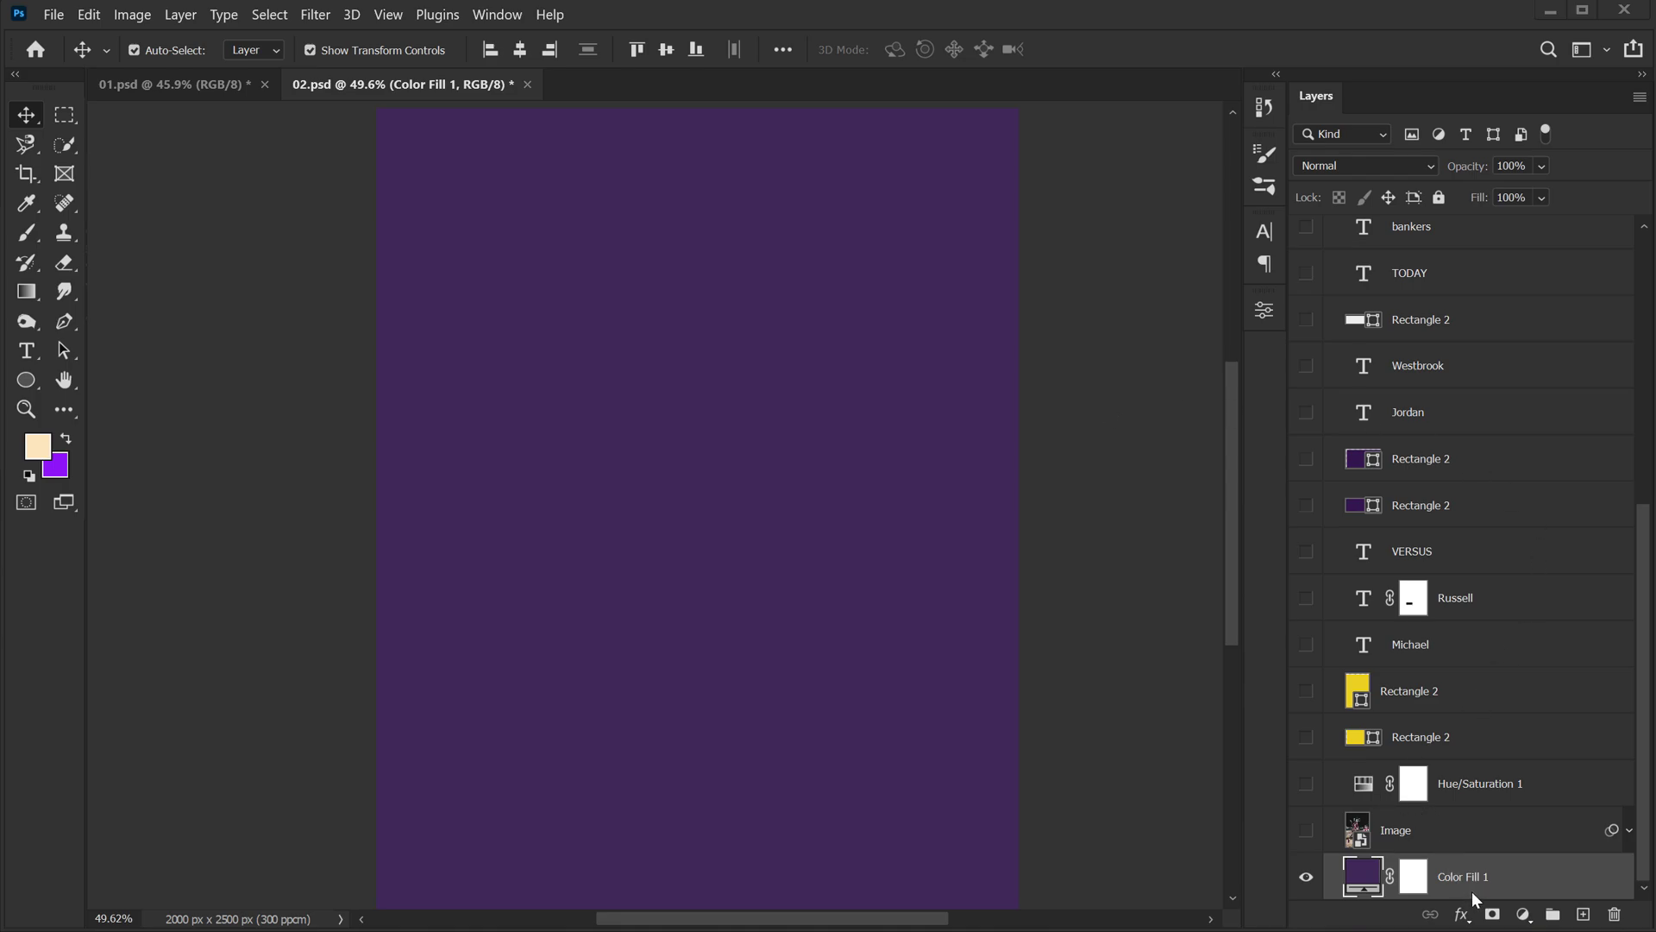
# - Try a new Solid Color fill layer, then cancel it
pyautogui.click(1524, 915)
pyautogui.click(1551, 519)
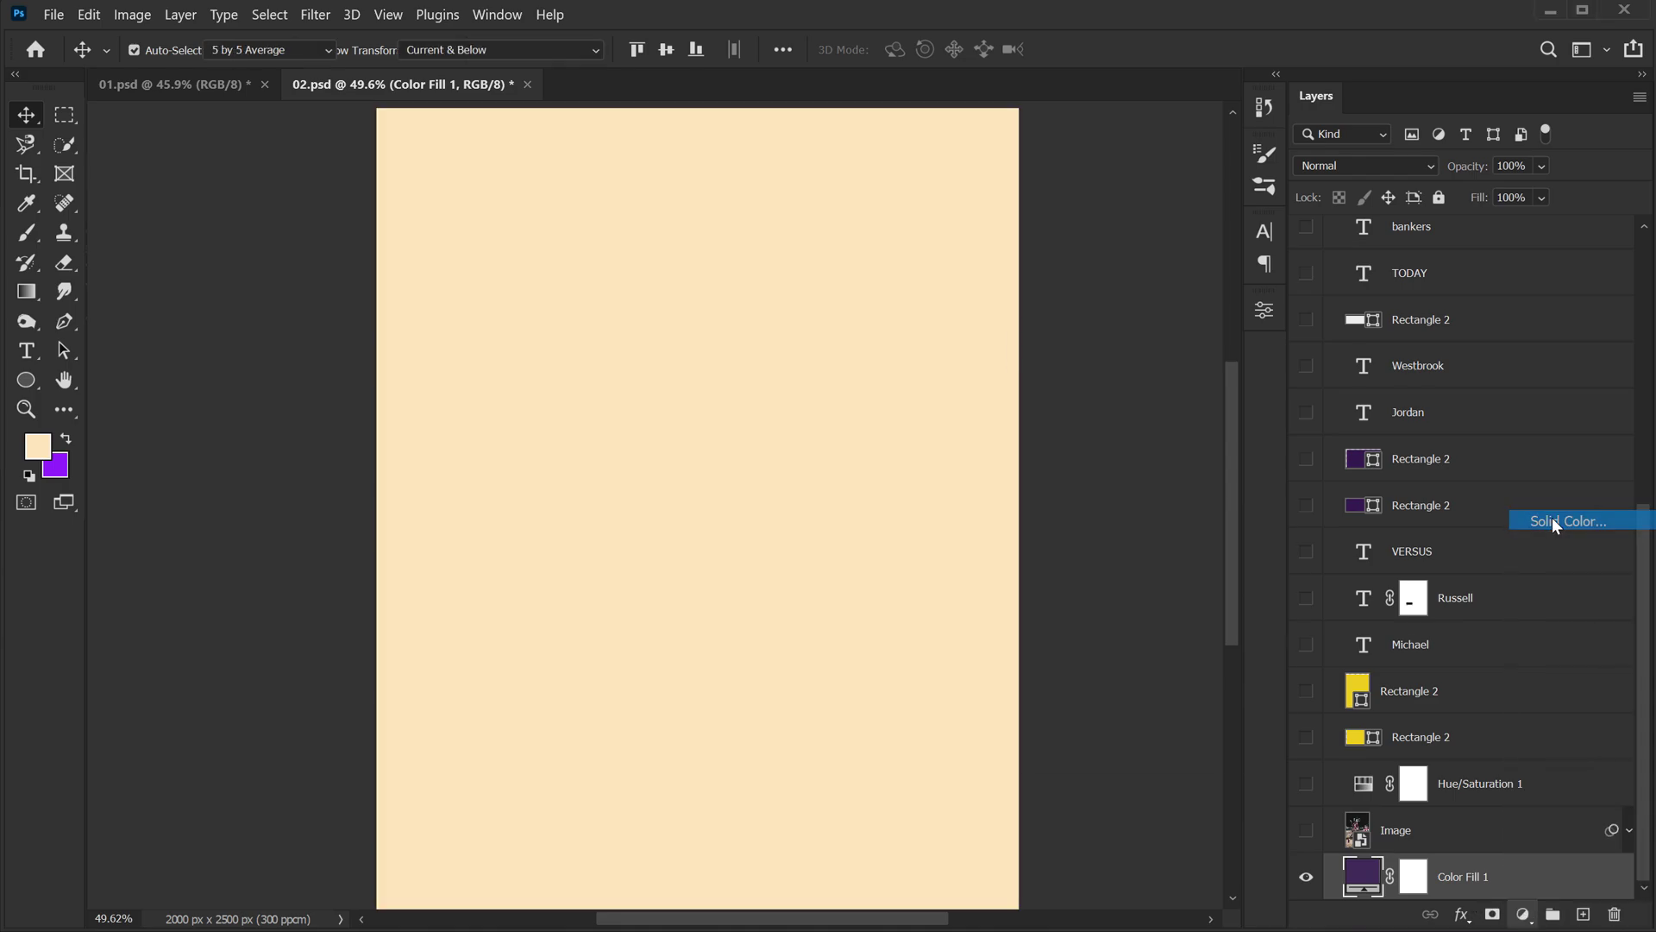
pyautogui.click(1058, 523)
pyautogui.moveTo(1058, 523); pyautogui.dragTo(1256, 363)
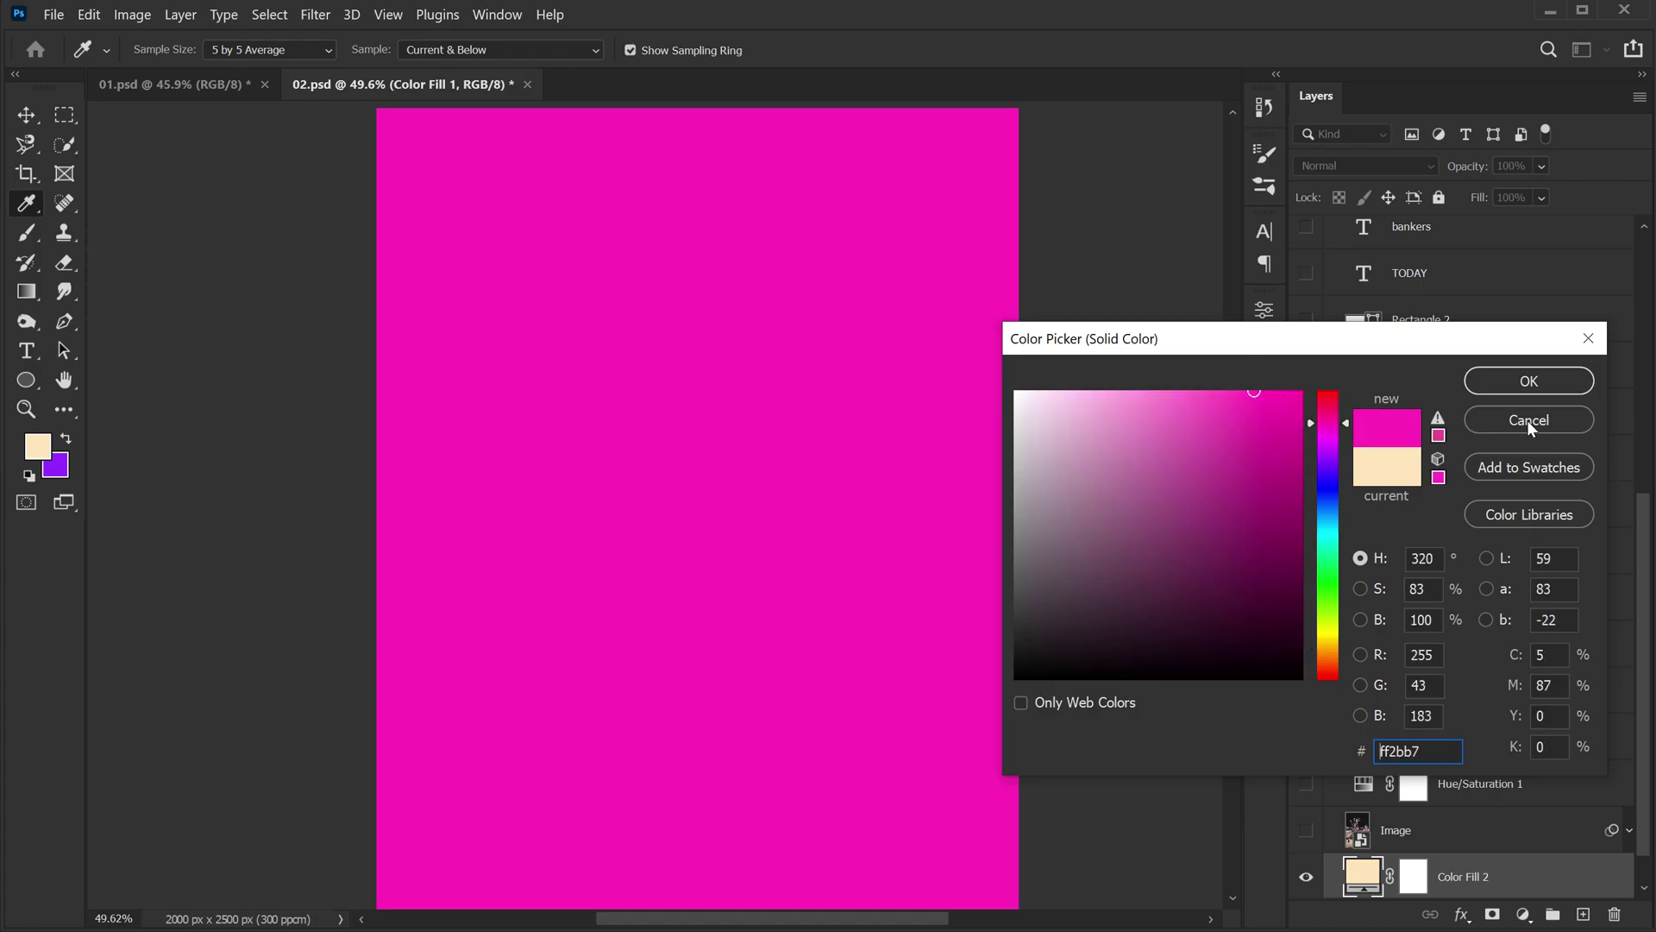
pyautogui.click(1528, 421)
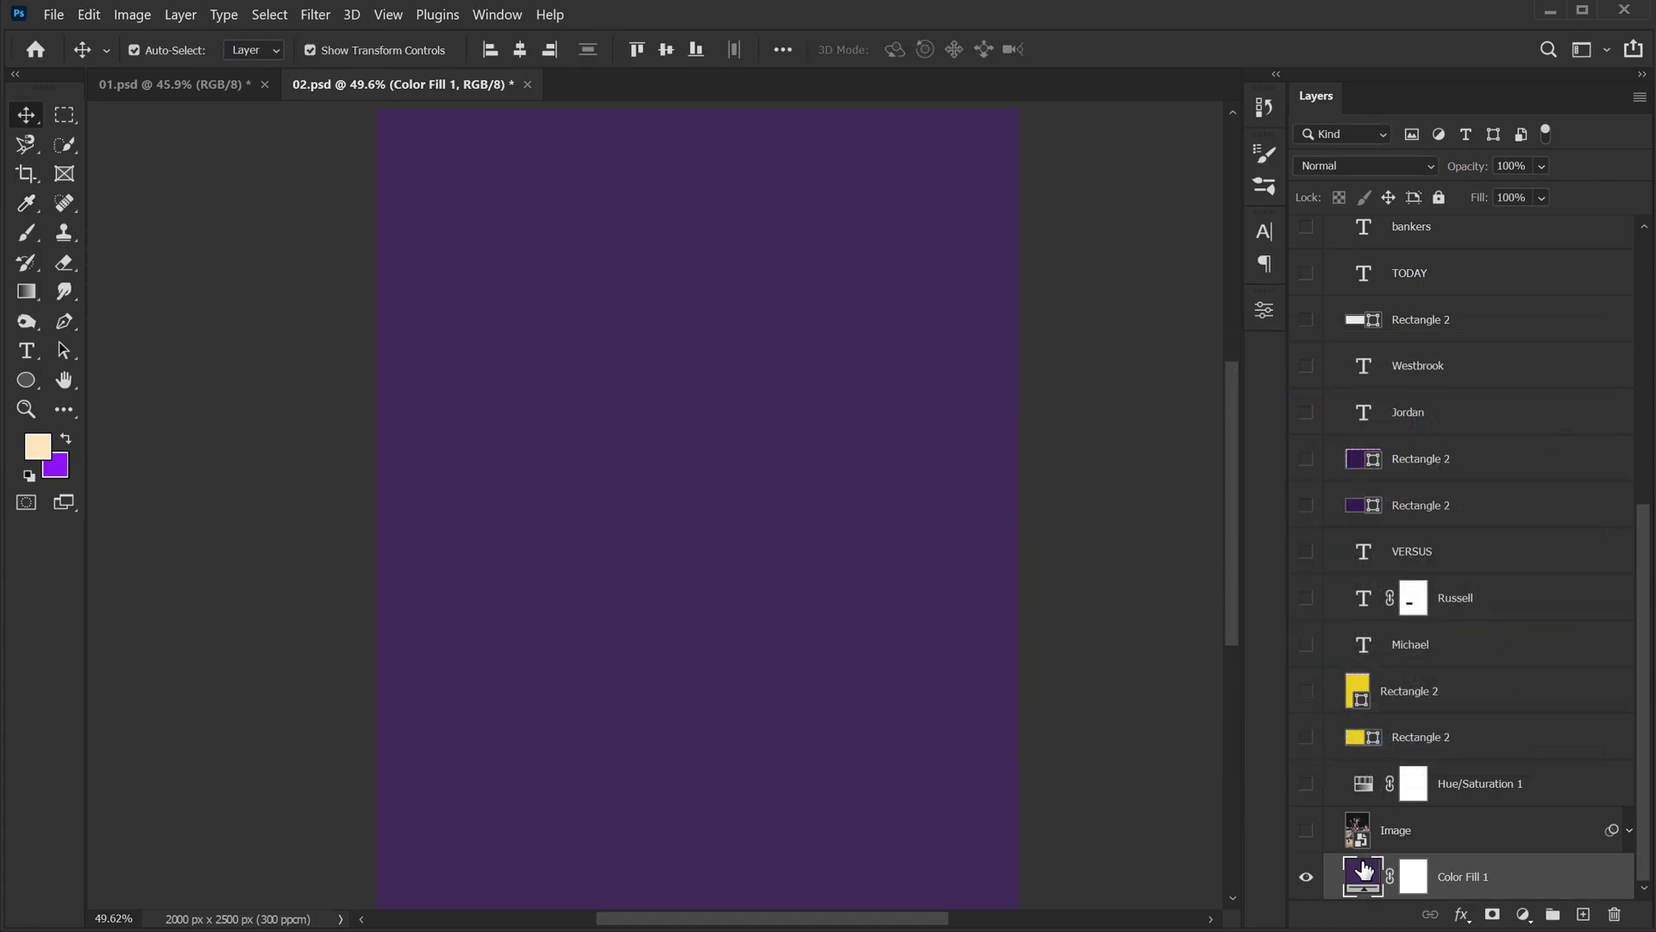
# - Show the basketball Image layer with Soft Light blend mode and 60% fill
pyautogui.click(1354, 834)
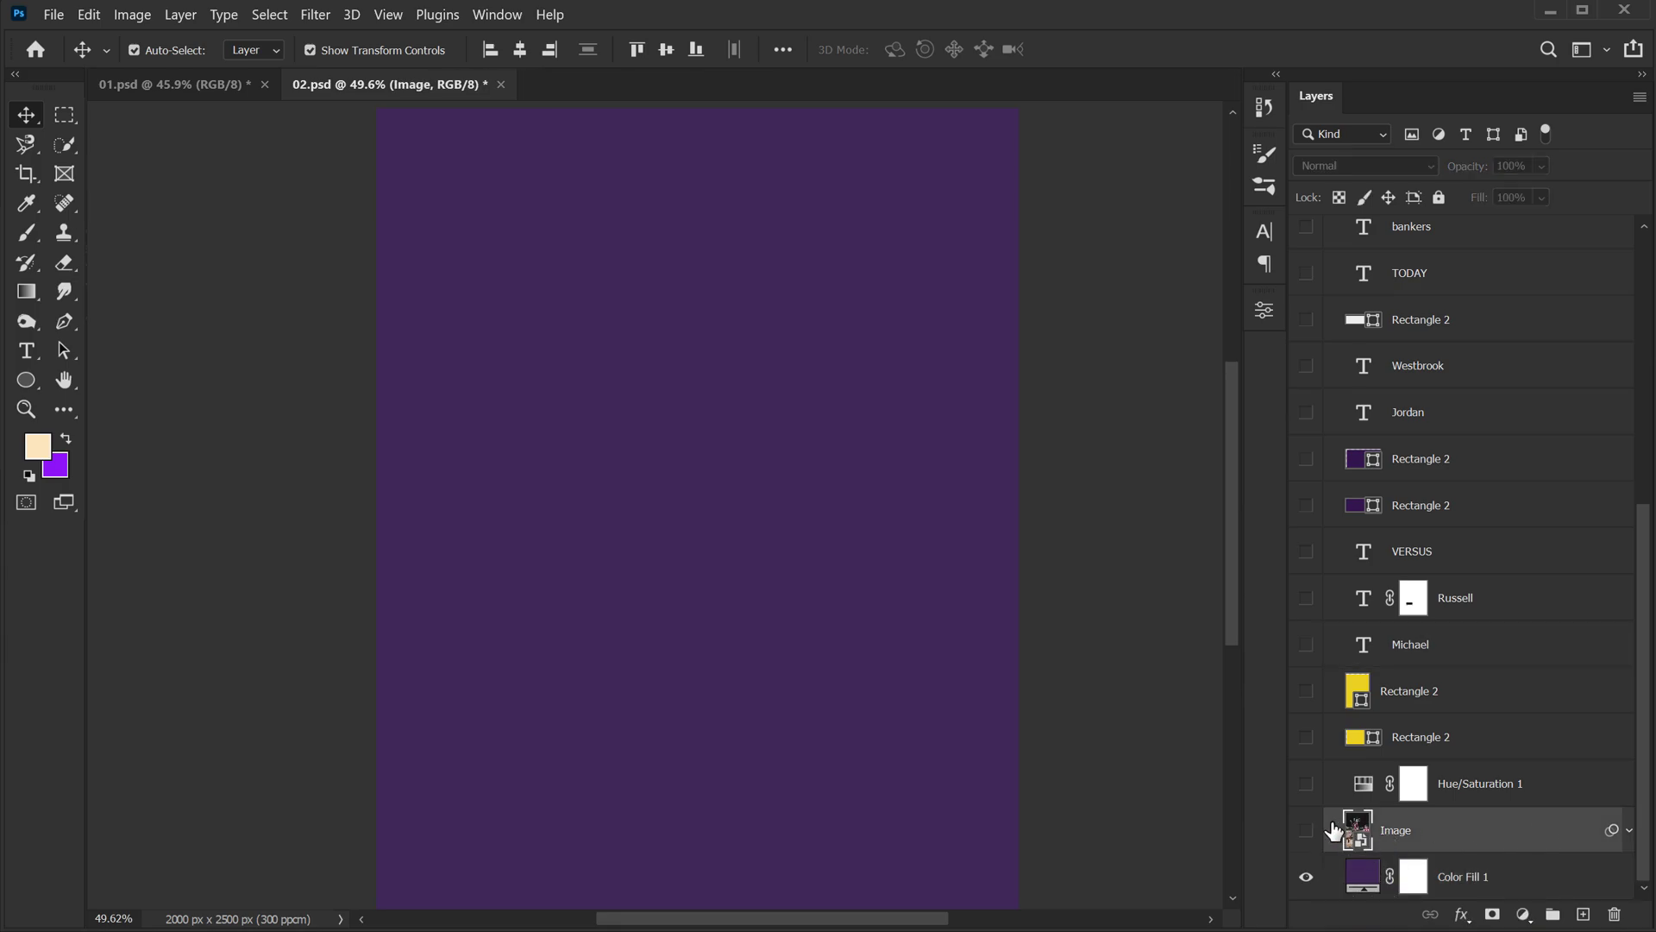
pyautogui.click(1306, 830)
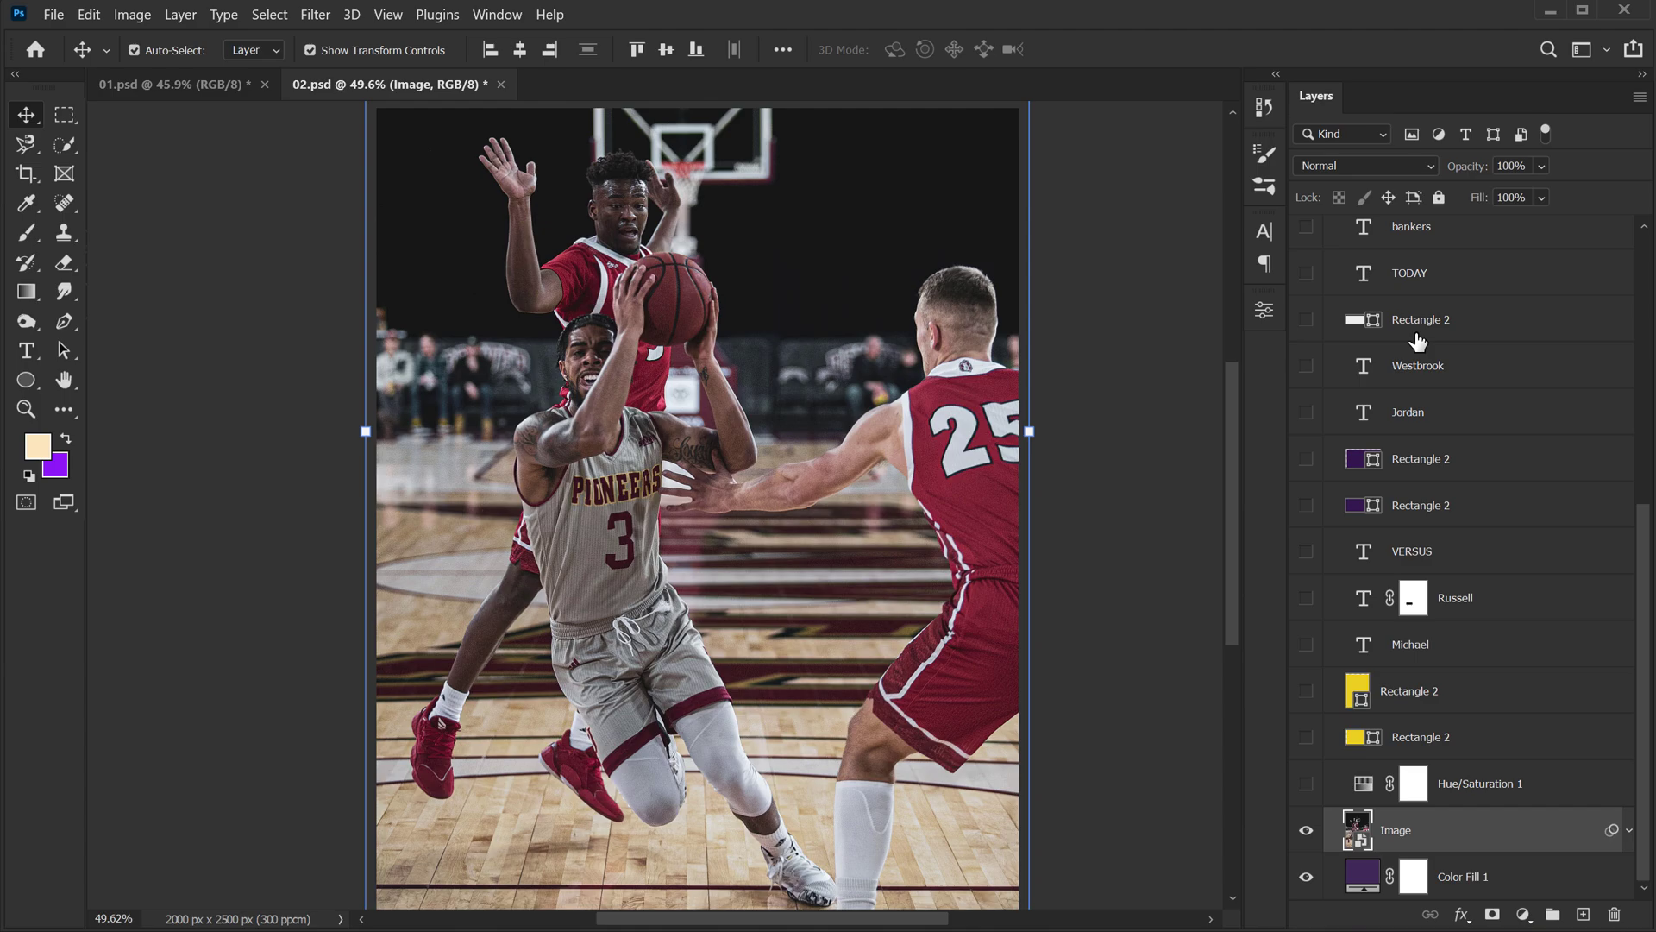
pyautogui.click(1351, 161)
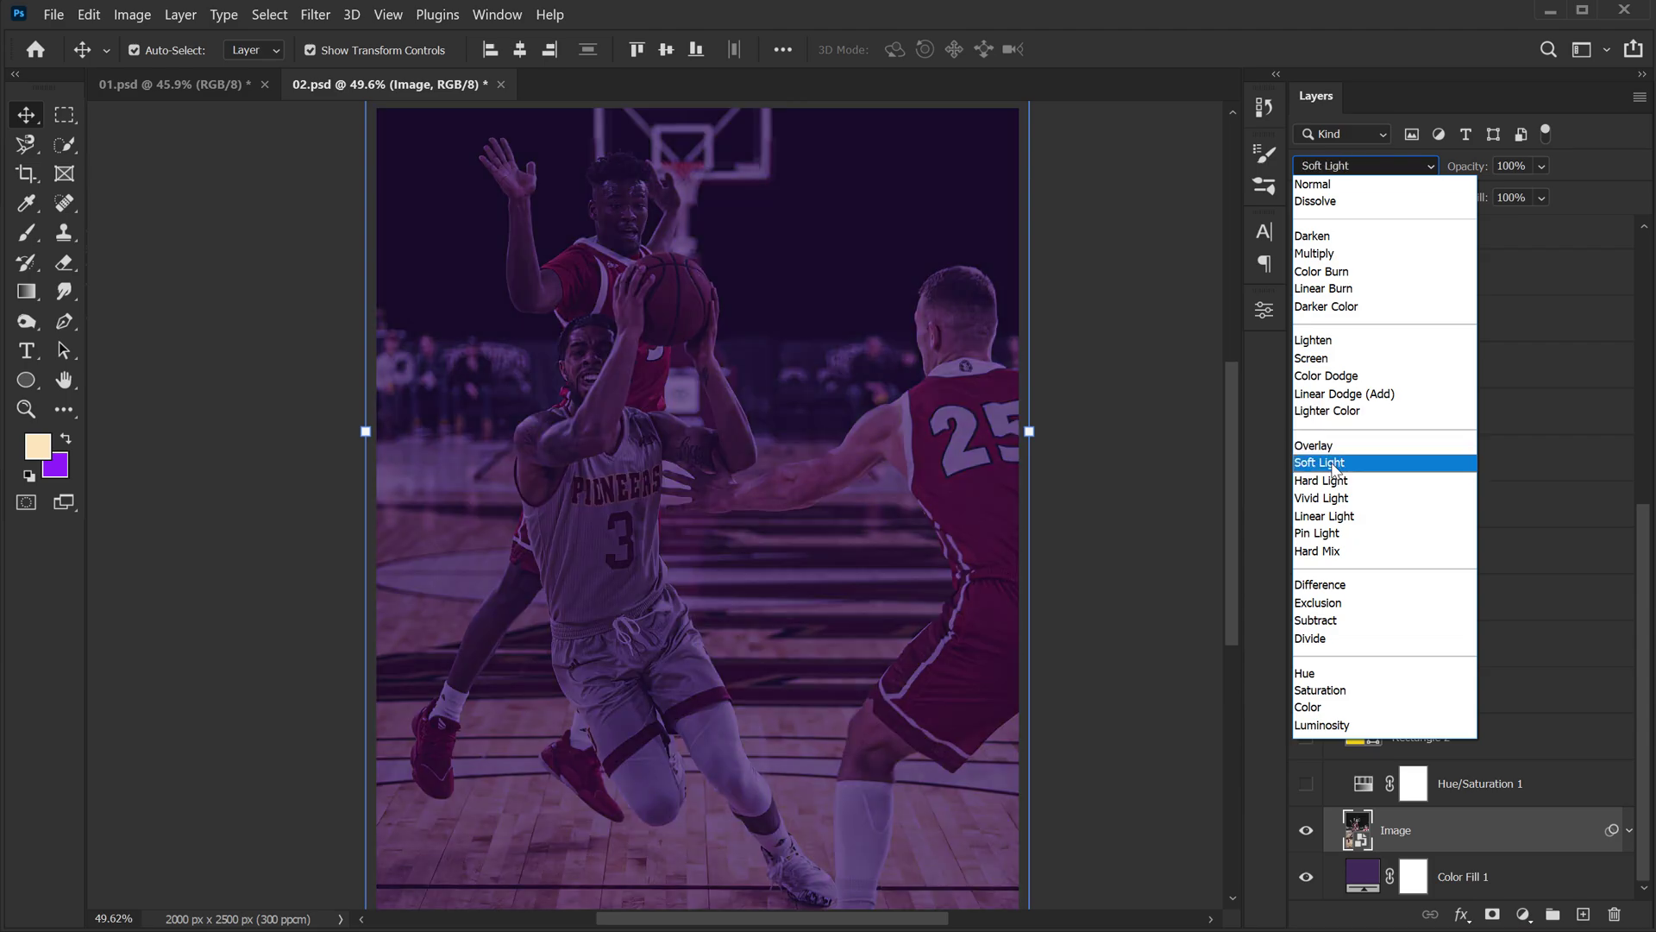
pyautogui.click(1332, 462)
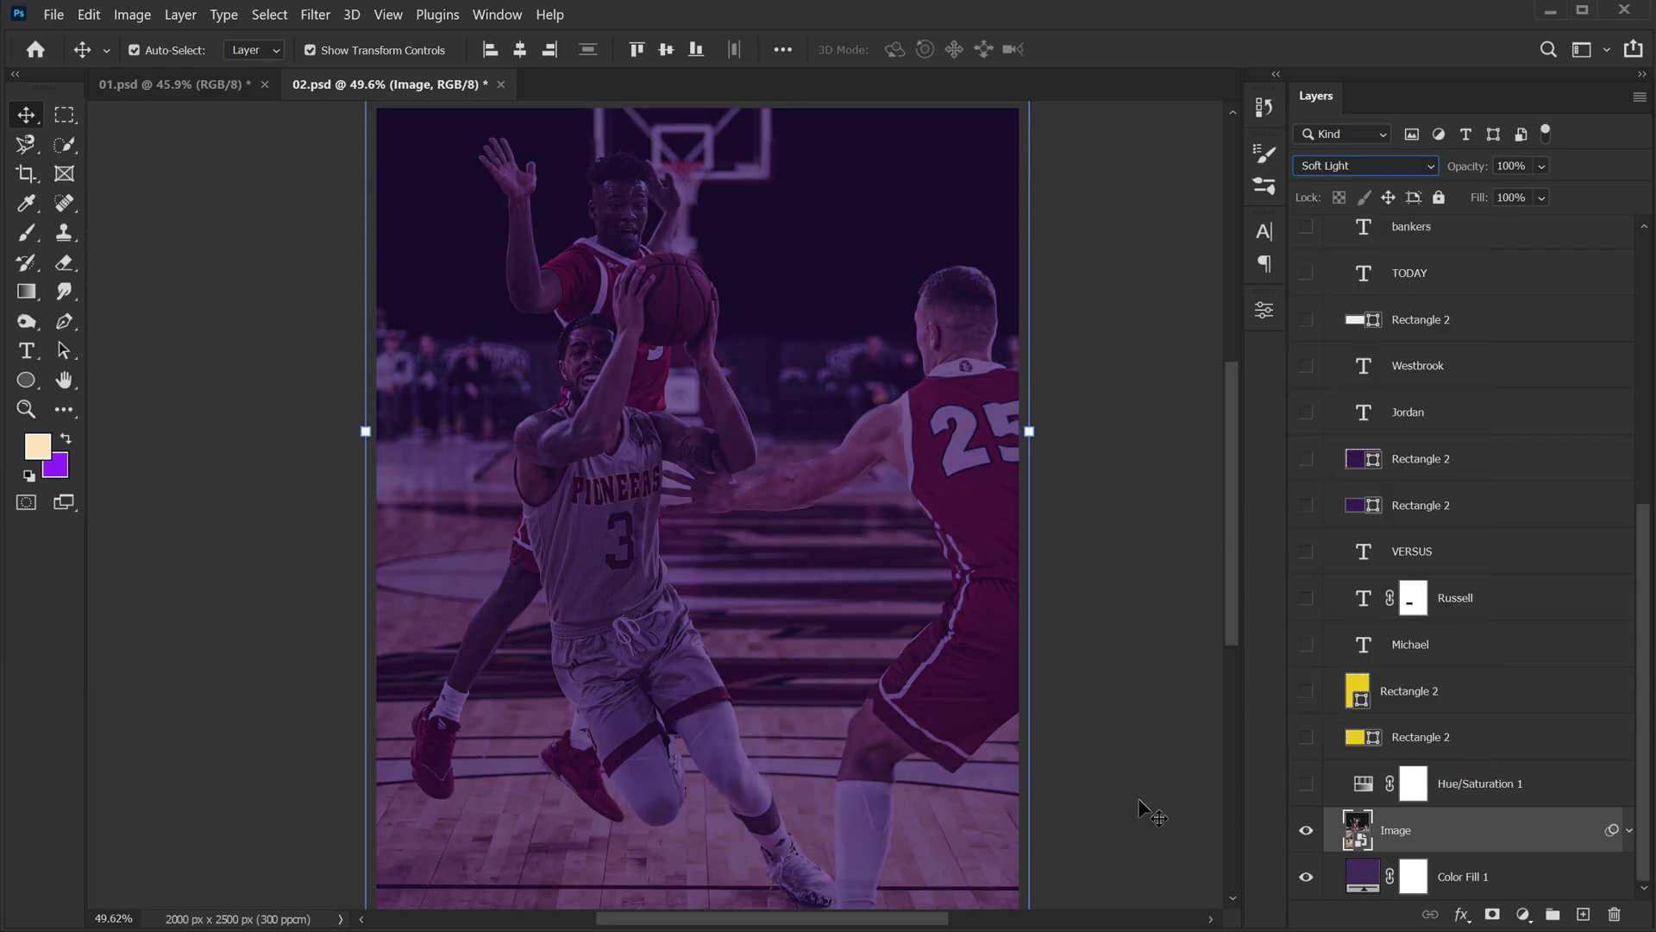
pyautogui.click(1530, 198)
pyautogui.write('60')
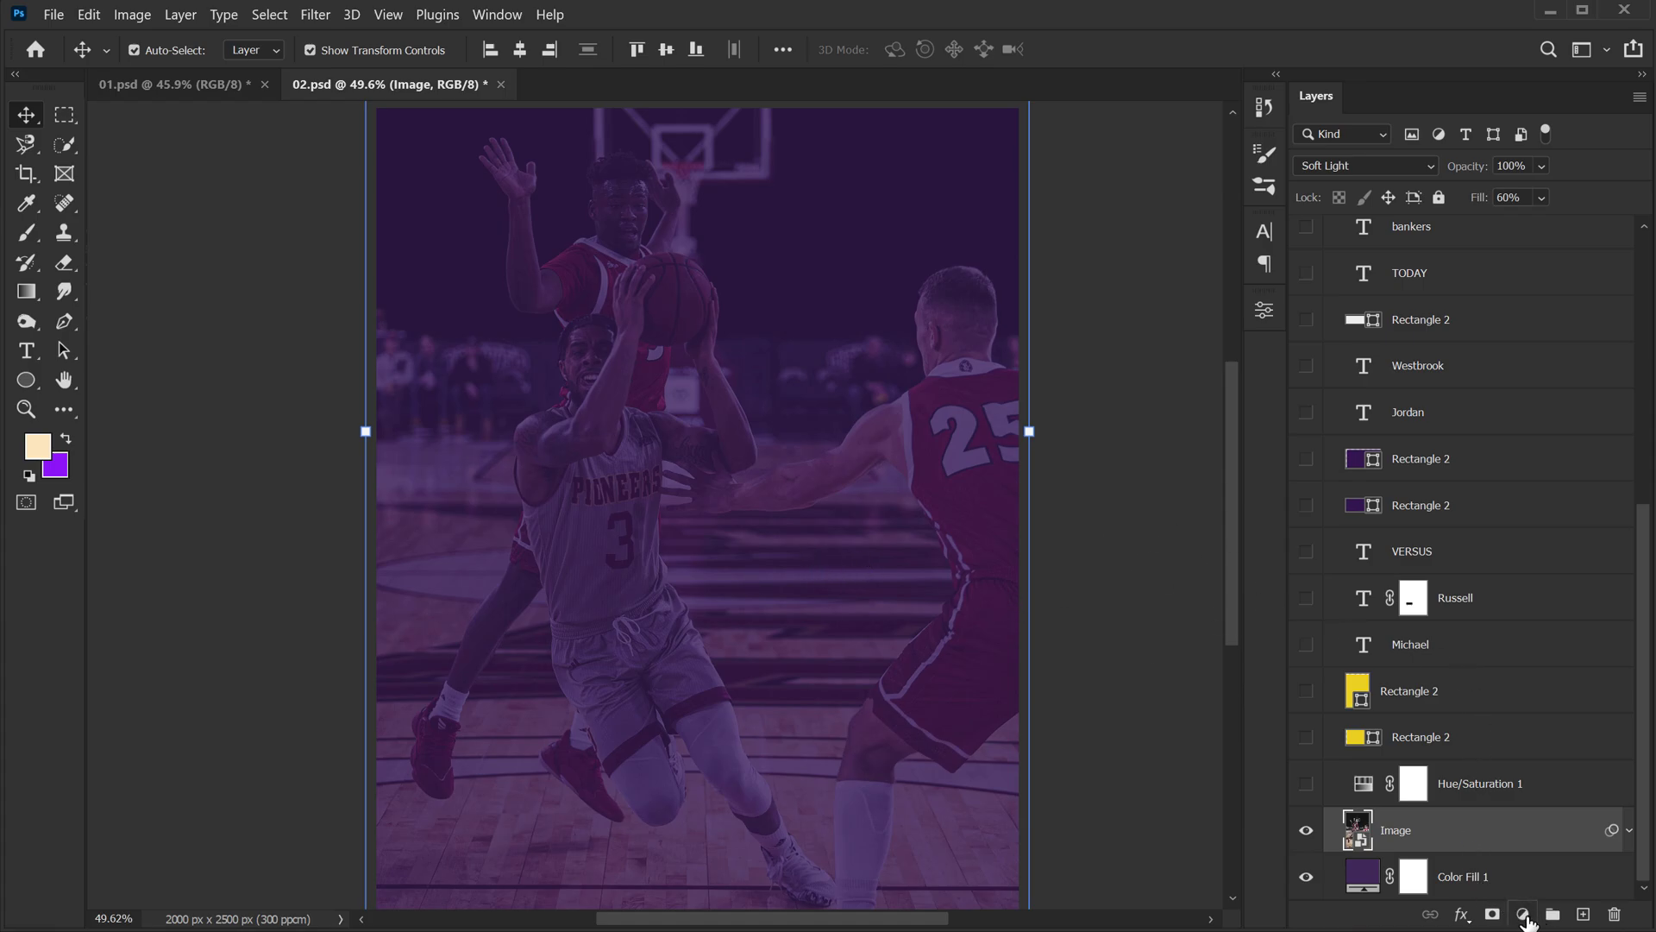
# - Show Hue/Saturation 1 at -100 saturation and clip it to the basketball photo
pyautogui.click(1523, 914)
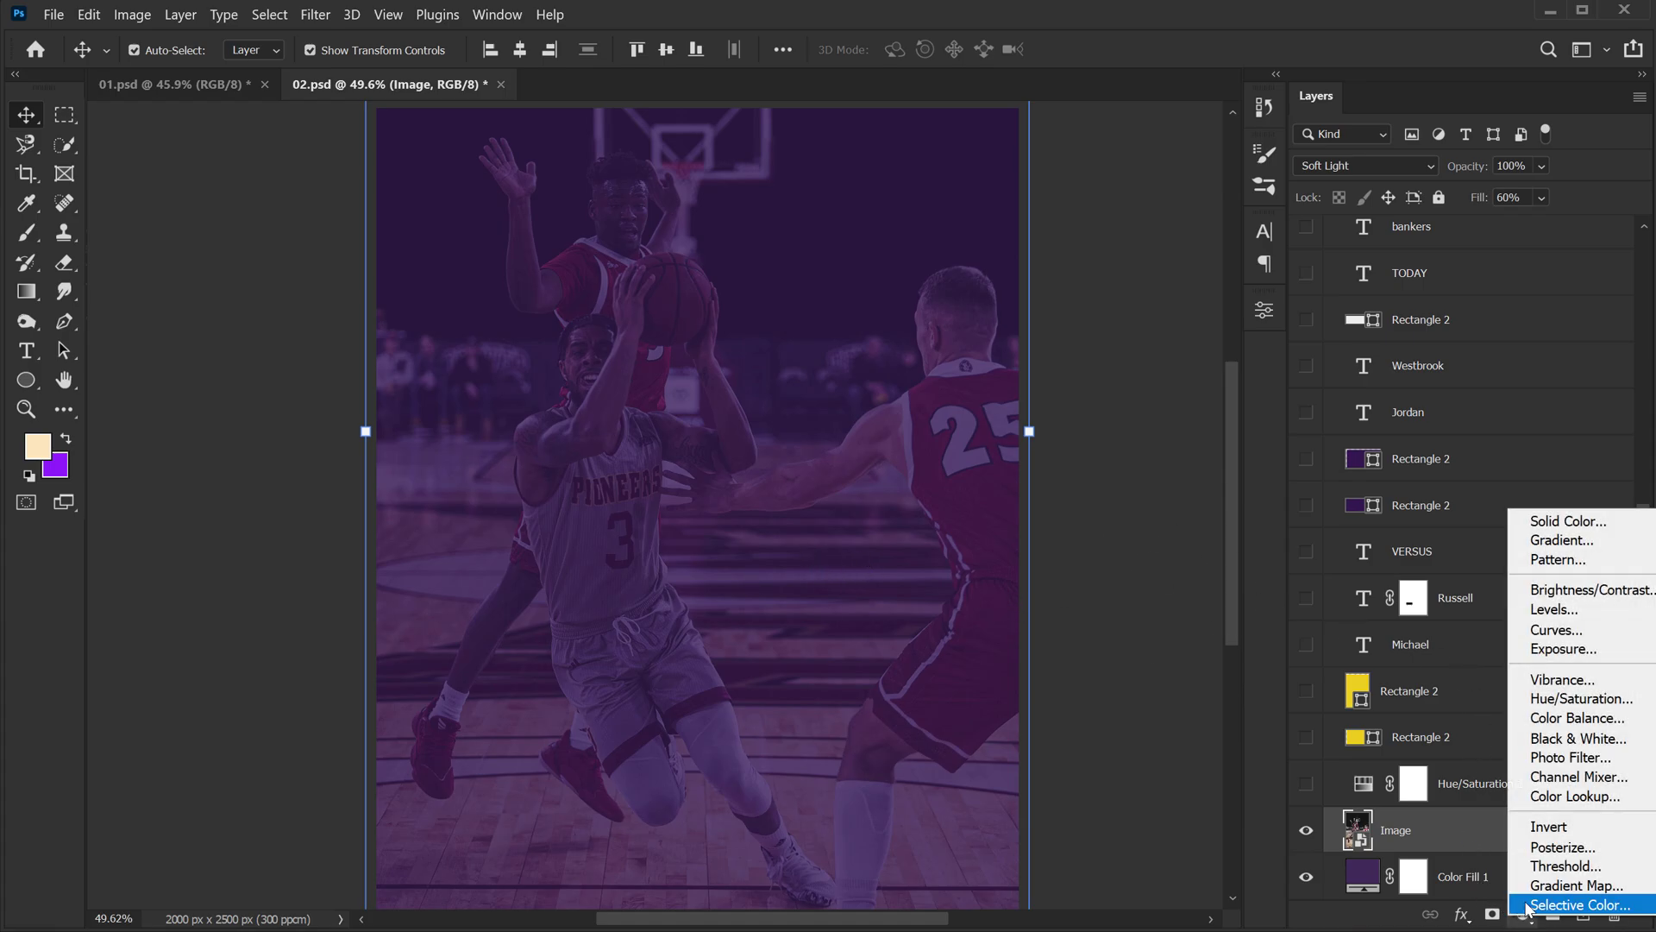
pyautogui.click(1453, 798)
pyautogui.click(1307, 784)
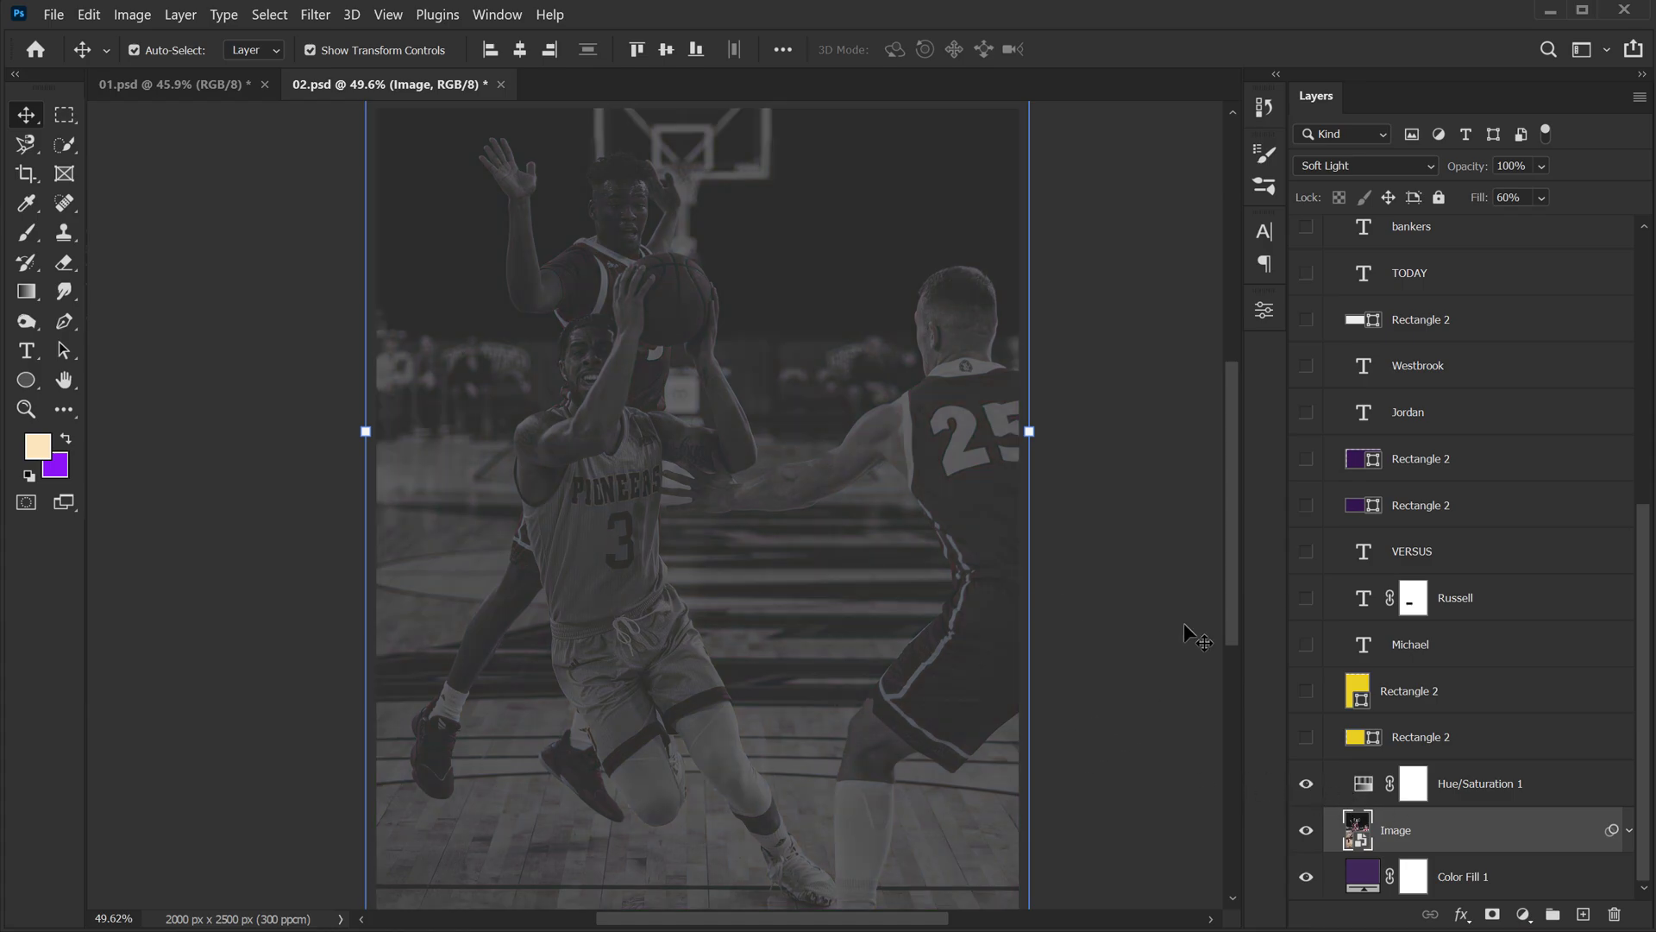
pyautogui.doubleClick(1363, 783)
pyautogui.moveTo(955, 516)
pyautogui.mouseDown()
pyautogui.moveTo(1071, 509)
pyautogui.moveTo(919, 514)
pyautogui.mouseUp()
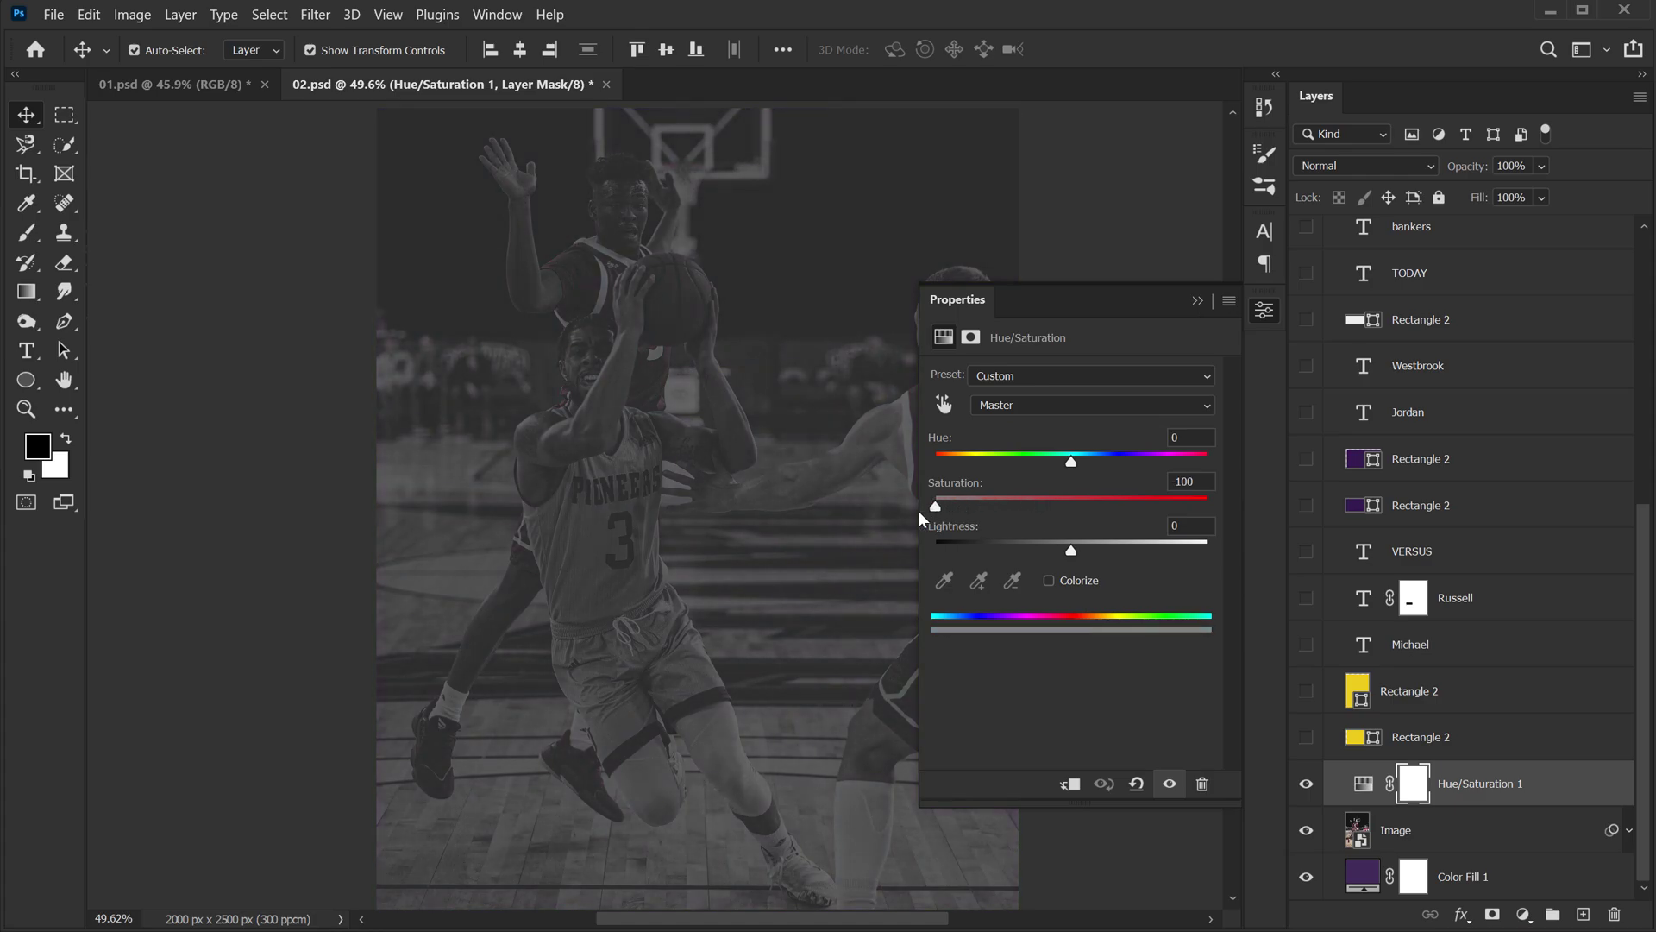
pyautogui.click(1196, 300)
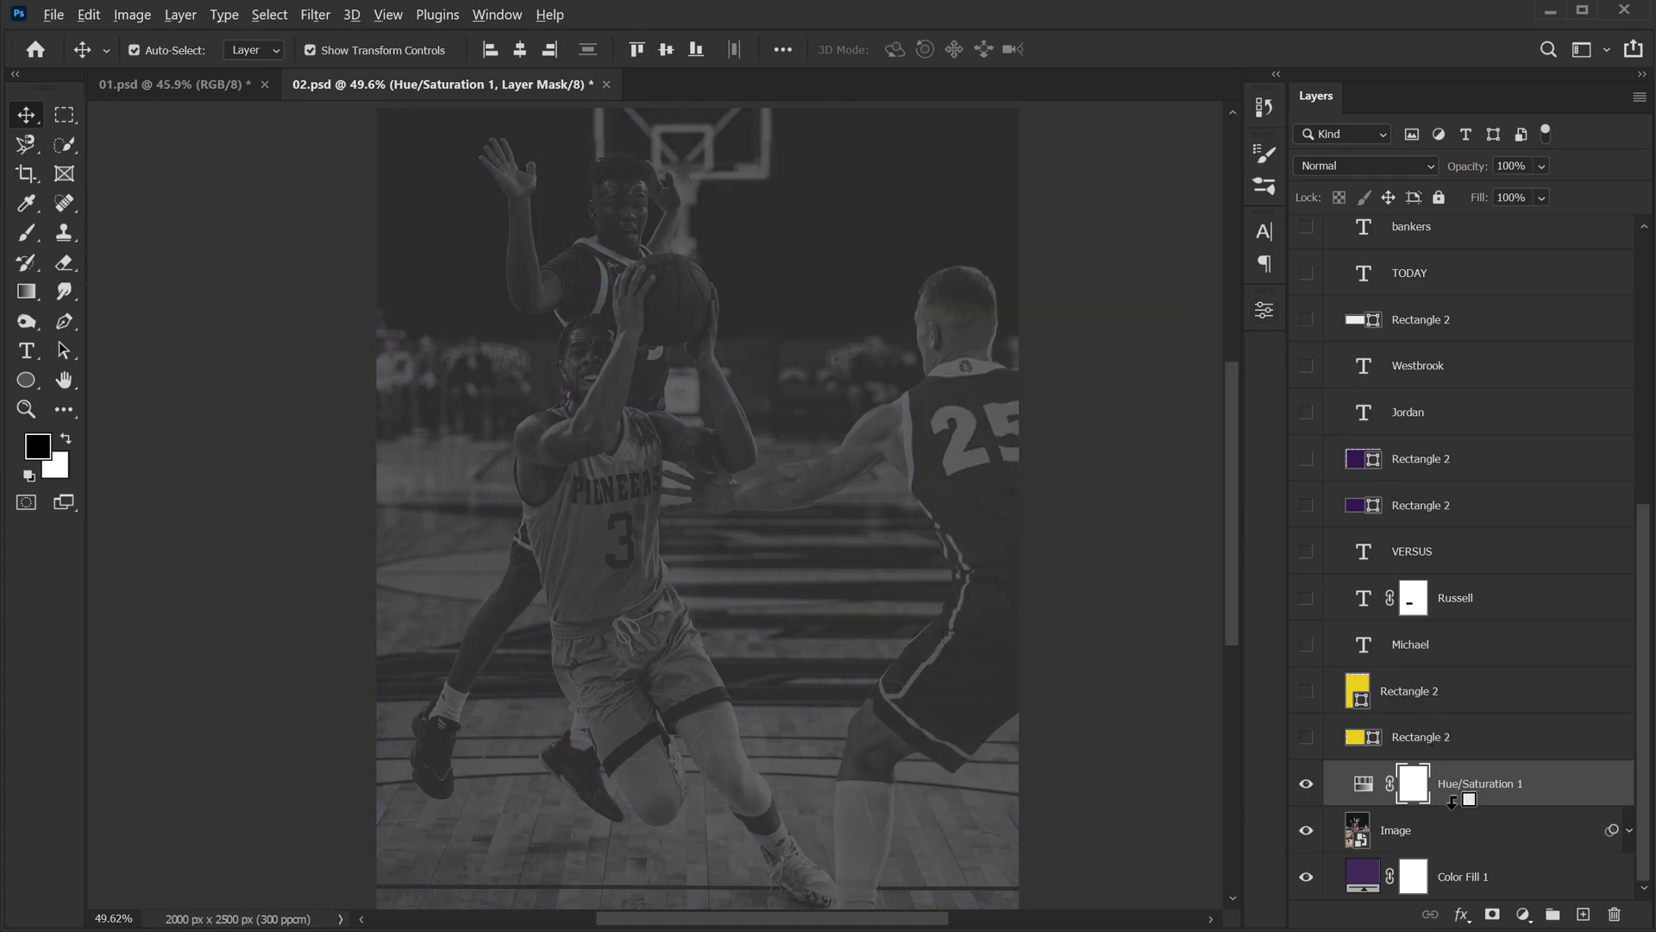
pyautogui.keyDown('alt'); pyautogui.click(1452, 802); pyautogui.keyUp('alt')
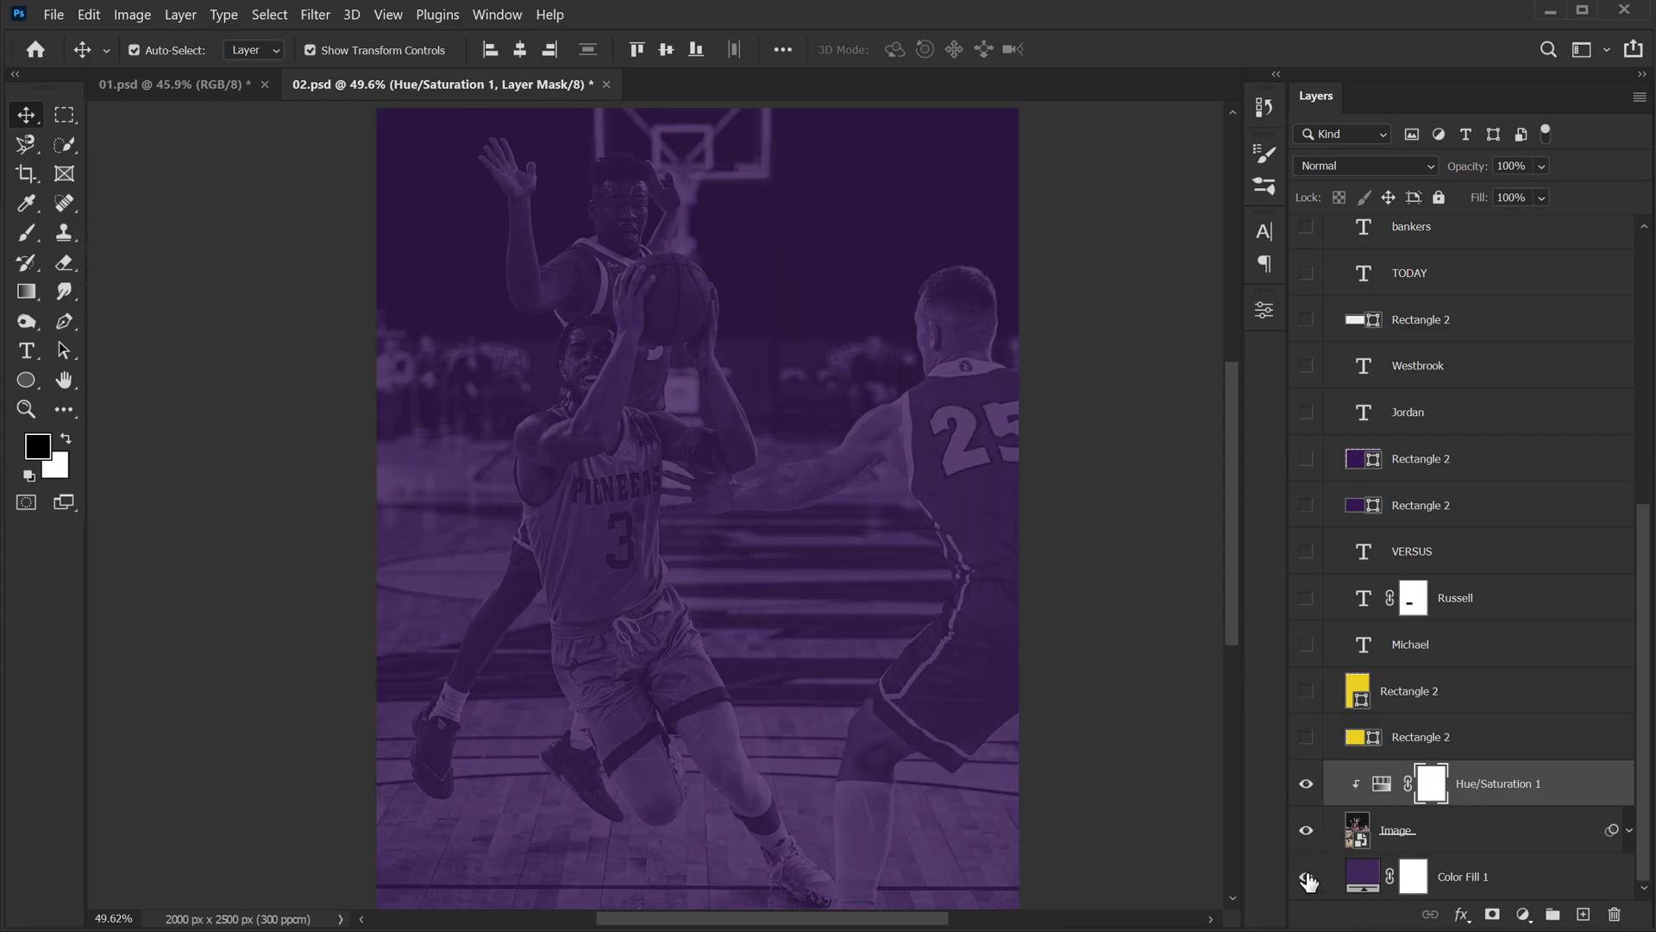
# - Show the white MICHAEL title and inspect its Character settings, leaving Rectangle 2 hidden
pyautogui.click(1305, 741)
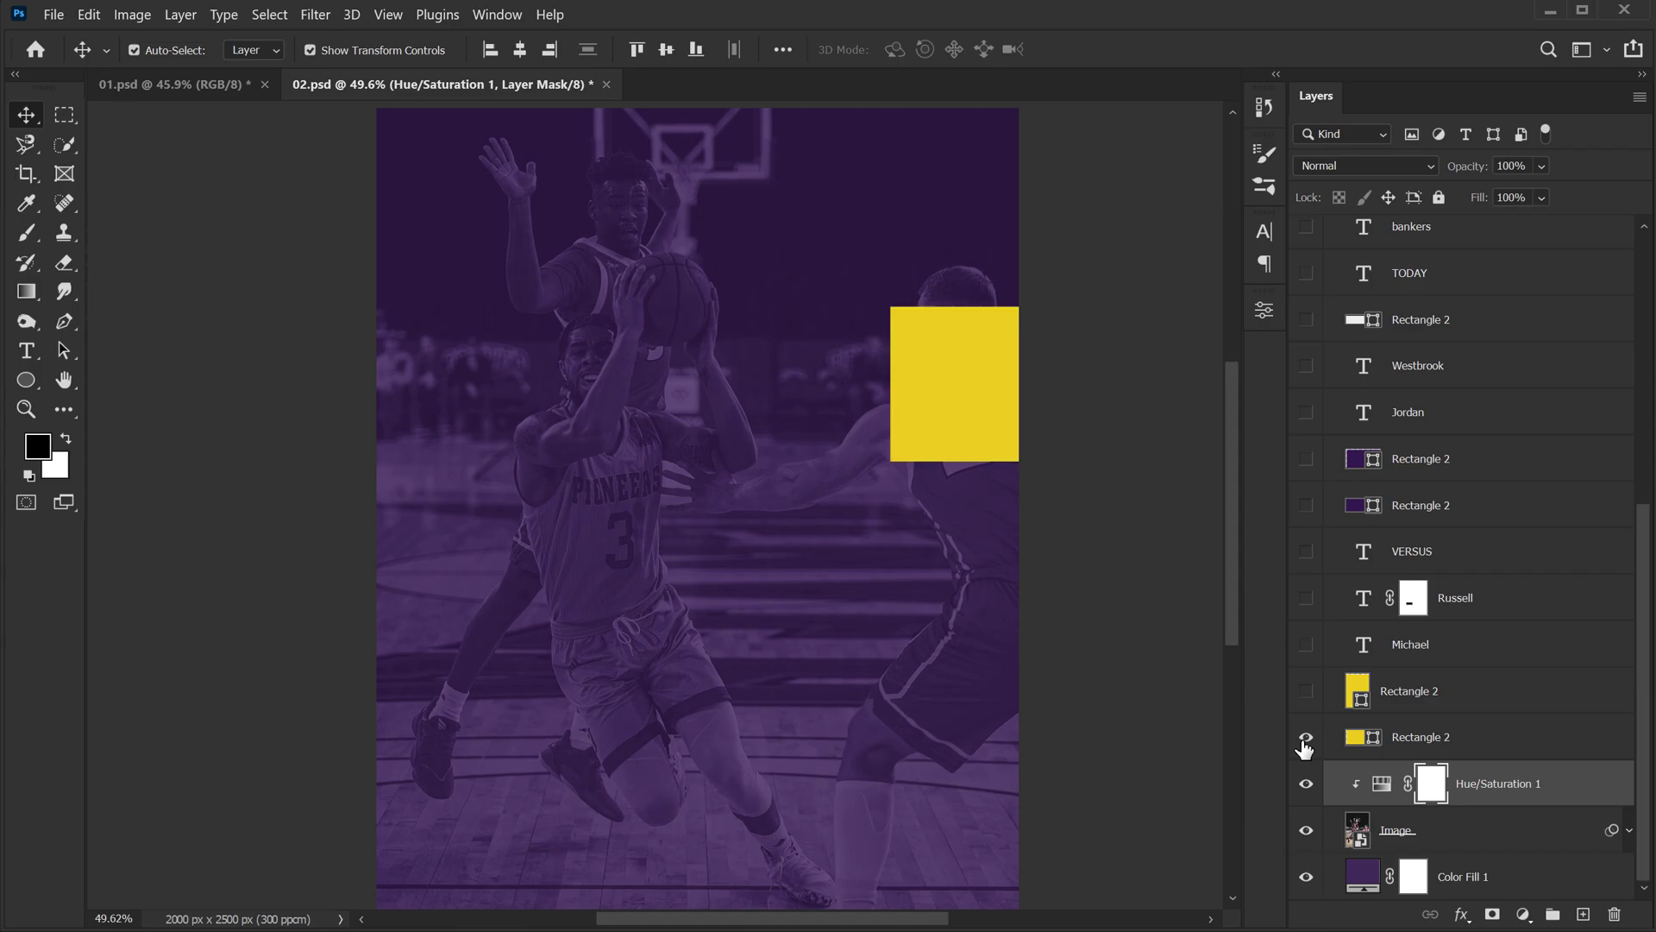
pyautogui.click(1310, 738)
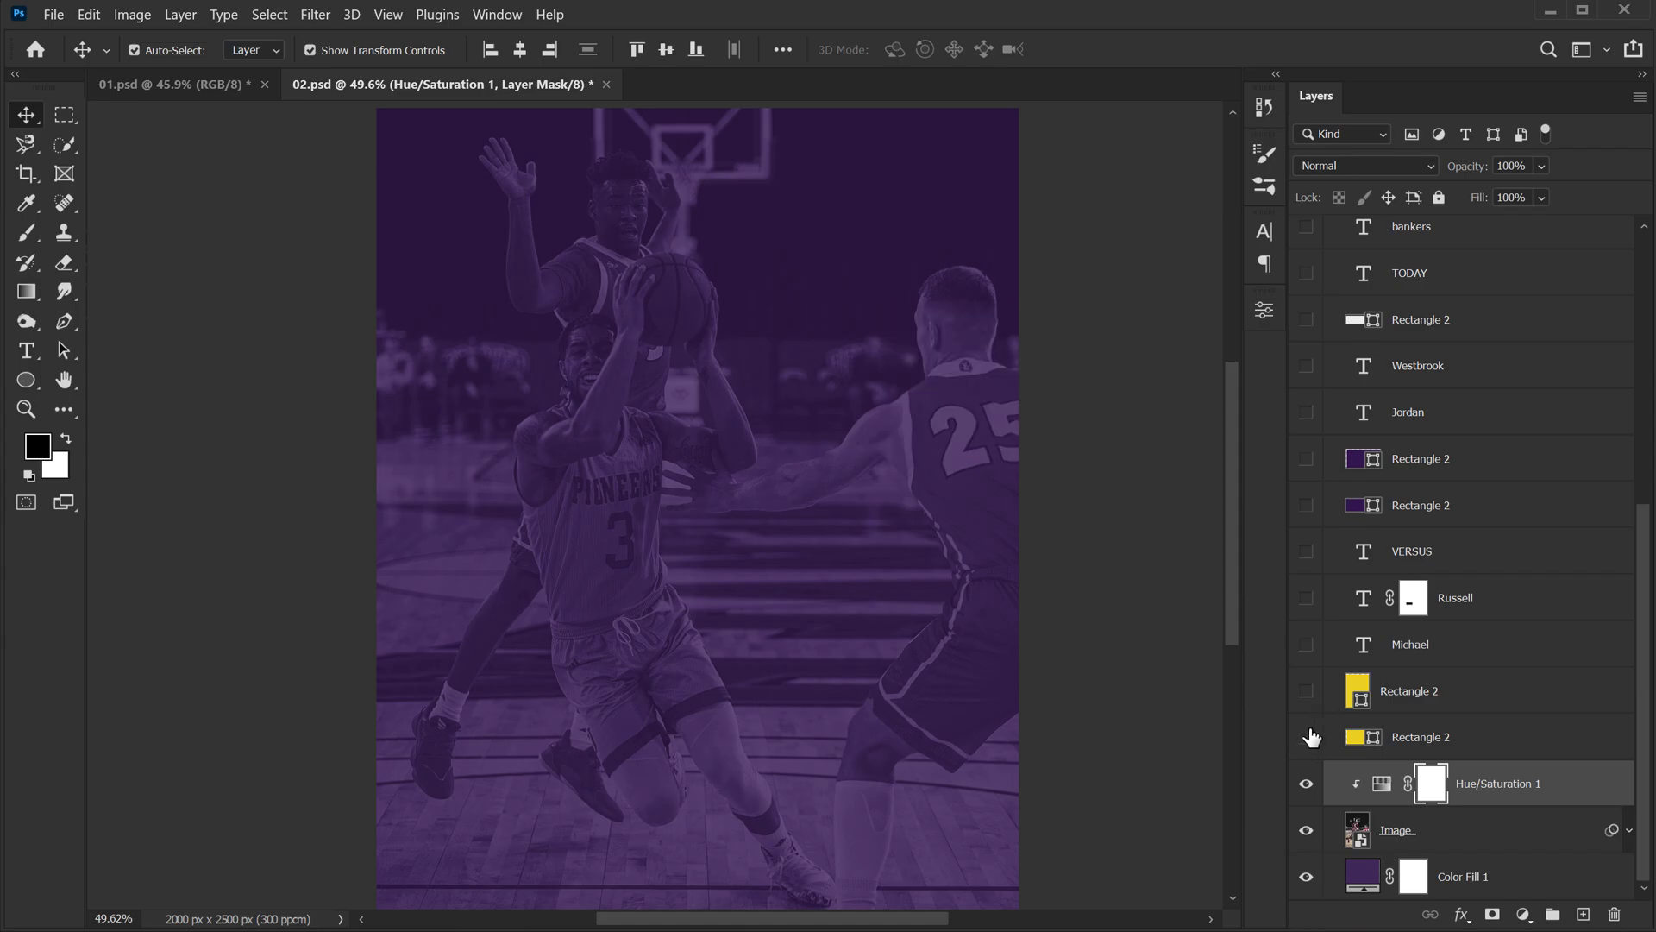
pyautogui.click(1306, 646)
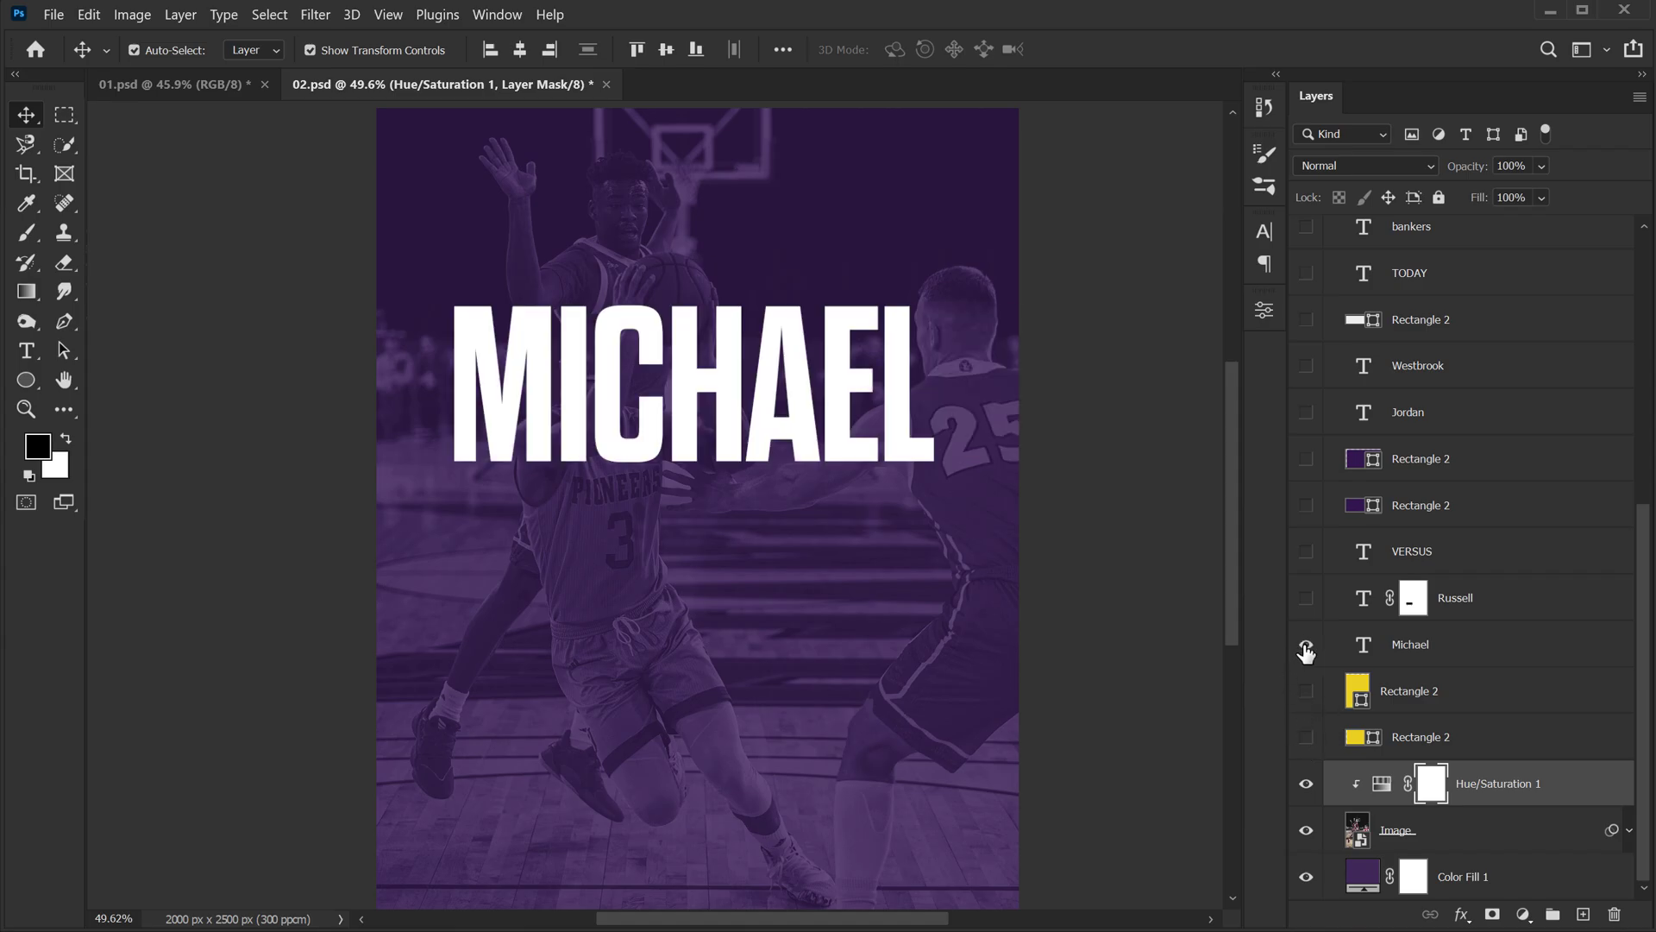
pyautogui.click(1402, 647)
pyautogui.click(1266, 232)
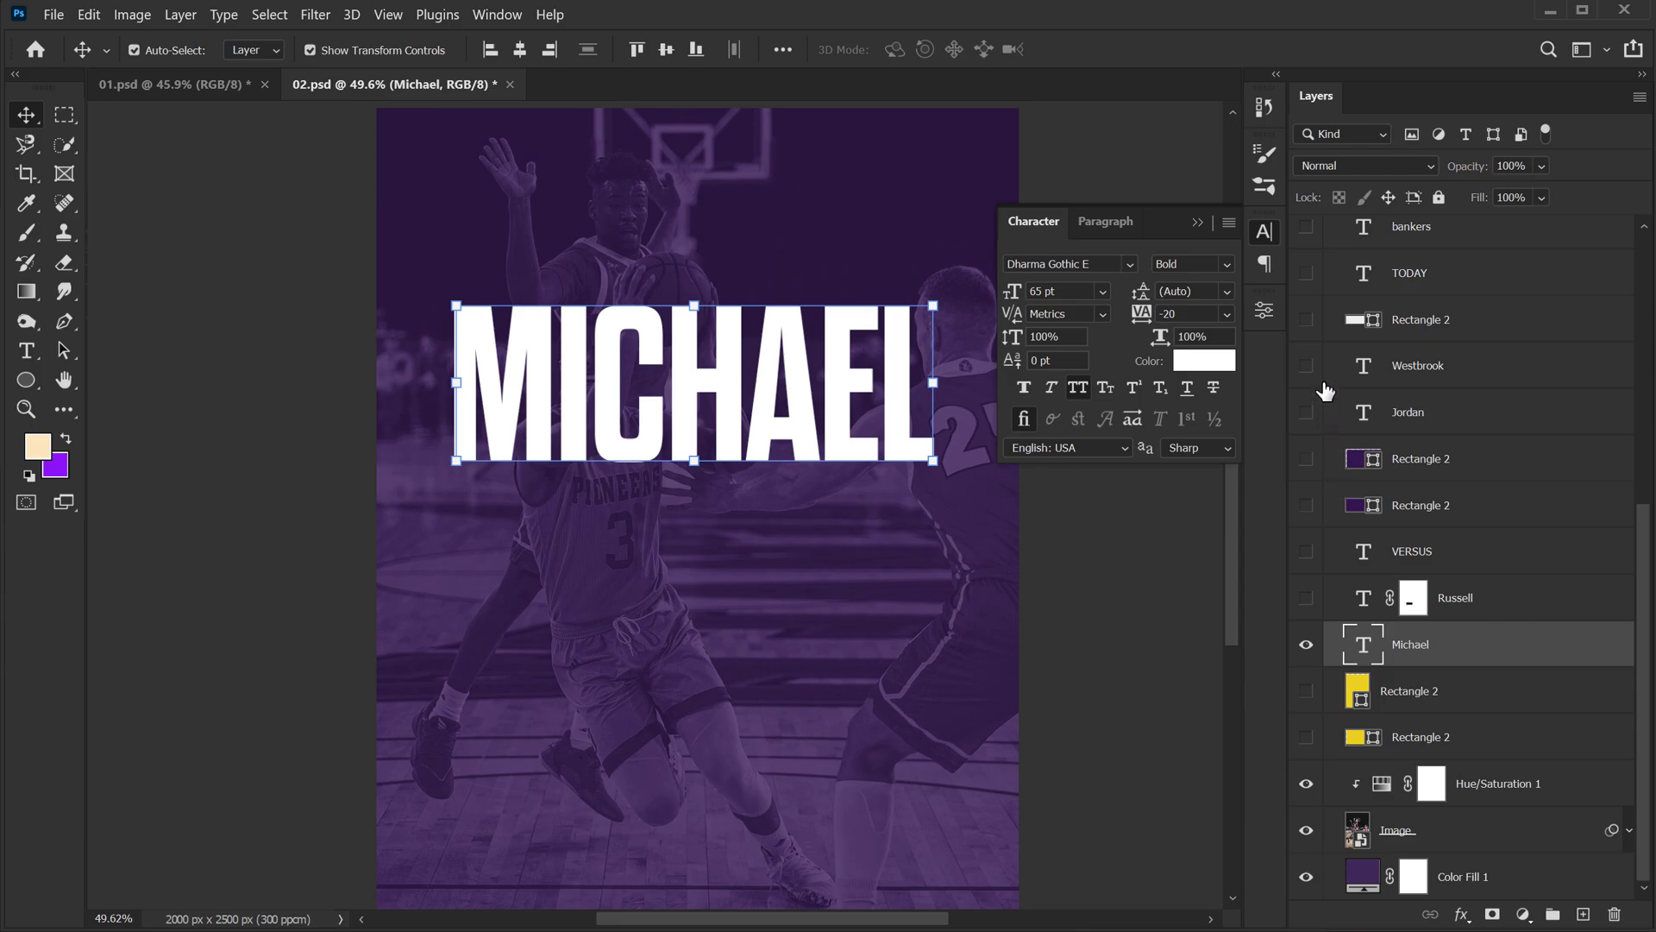
# - Show yellow JORDAN and mask MICHAEL with a rectangular selection around it
pyautogui.click(1305, 412)
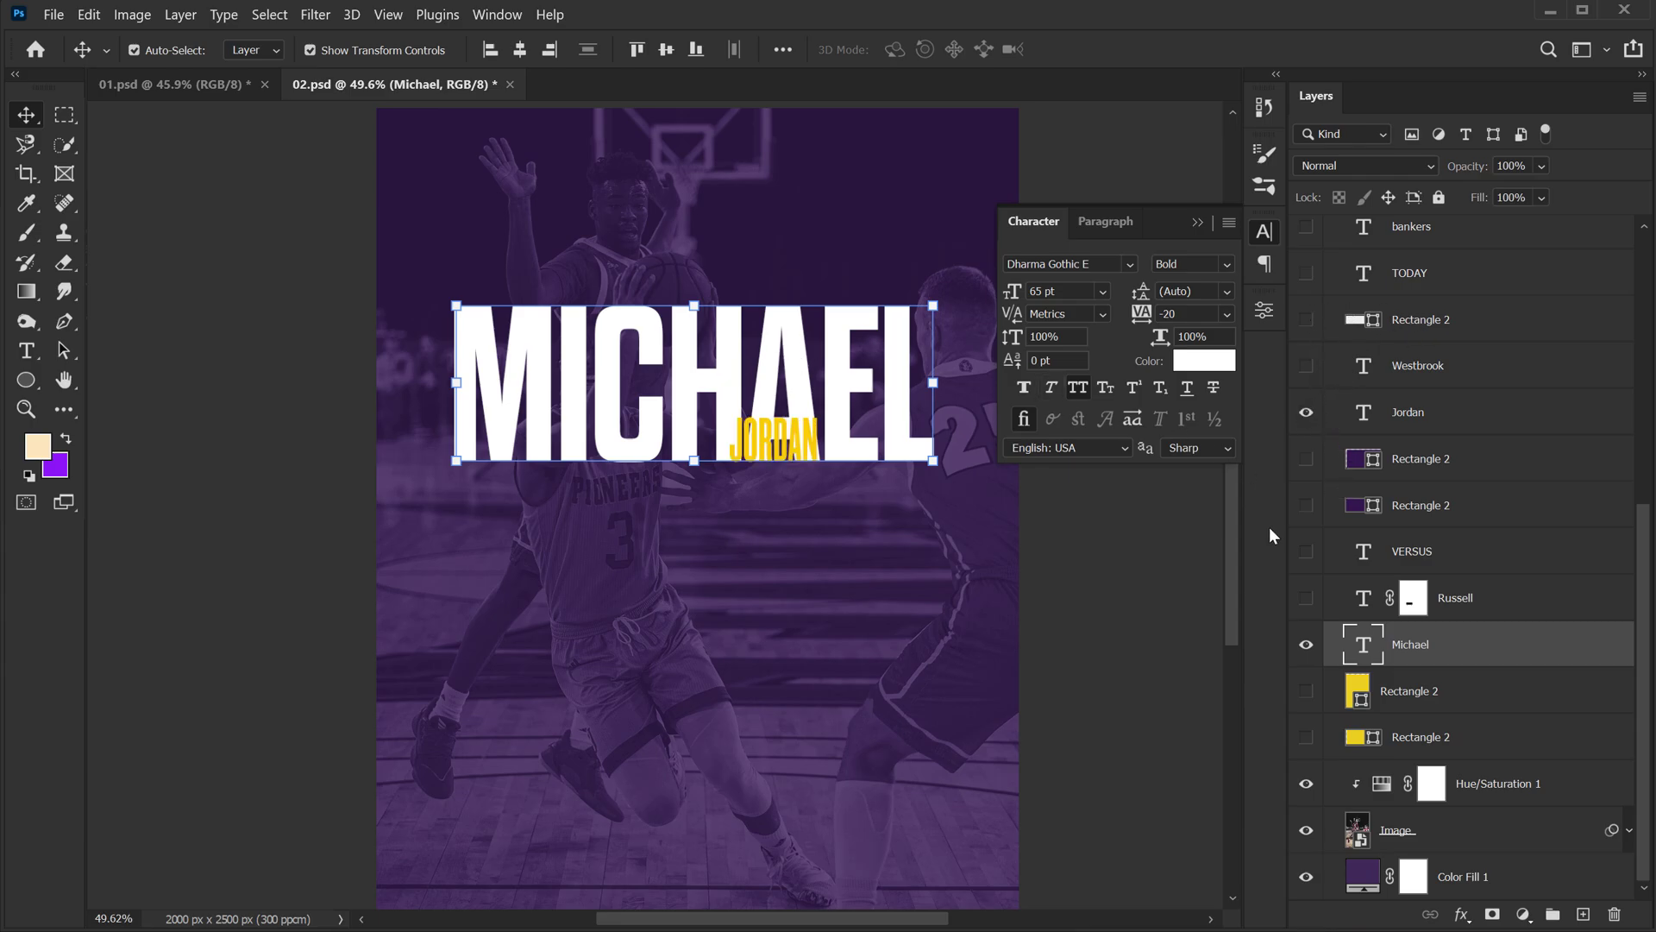
pyautogui.scroll(1, 770, 447)
pyautogui.scroll(1, 771, 447)
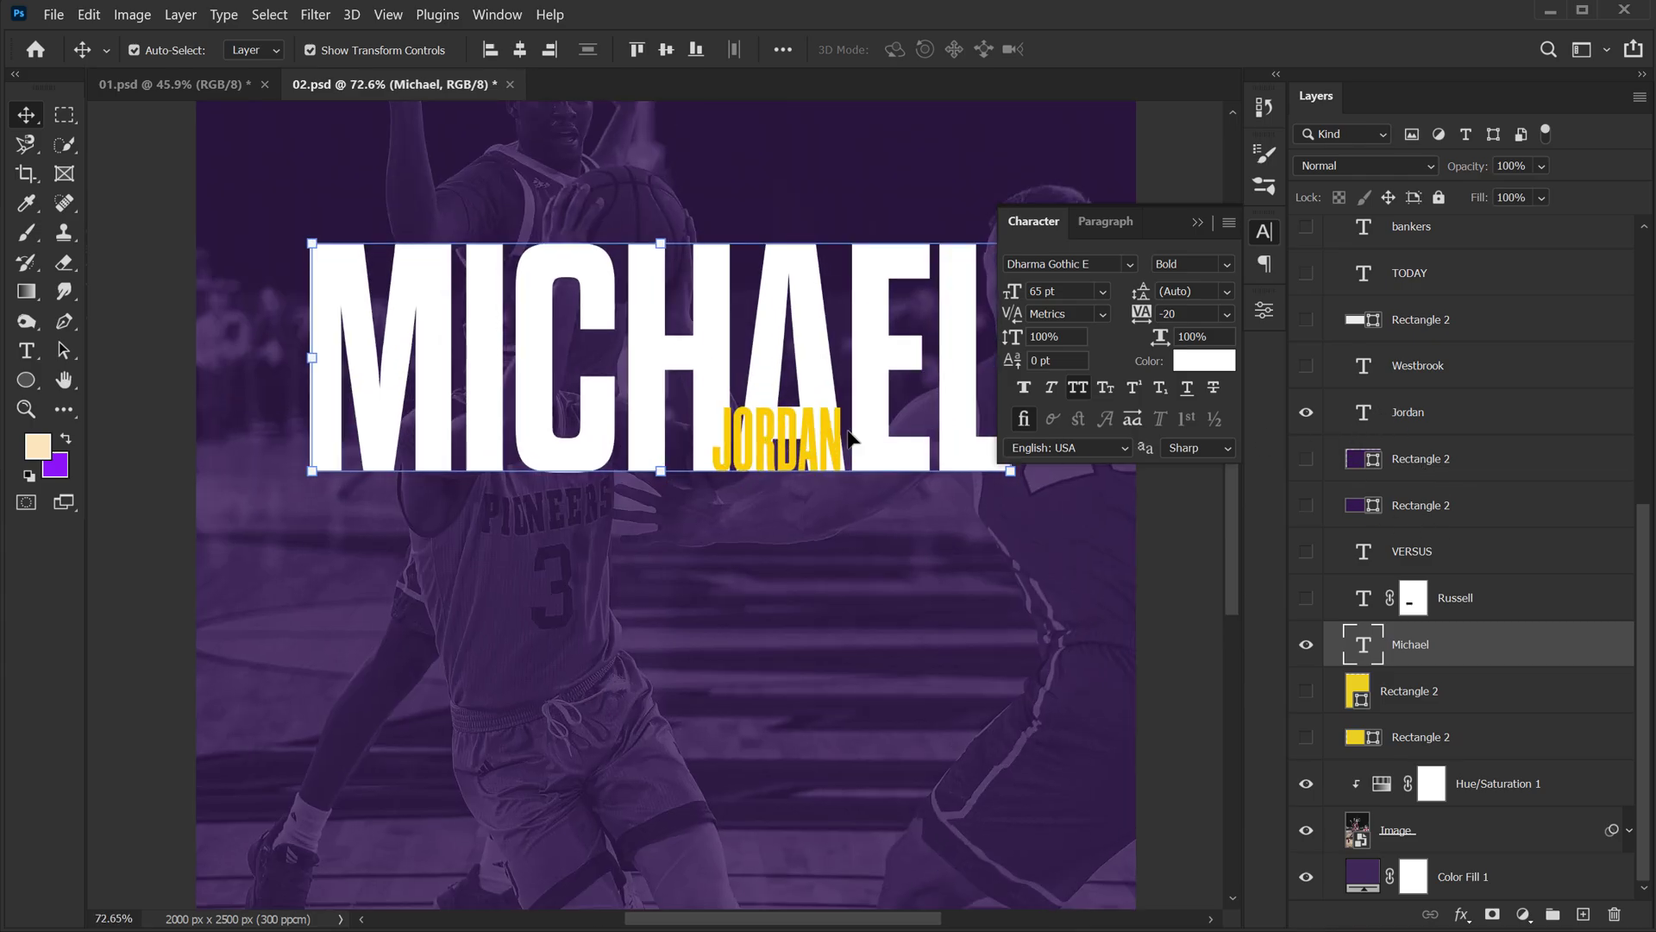
pyautogui.scroll(1, 854, 440)
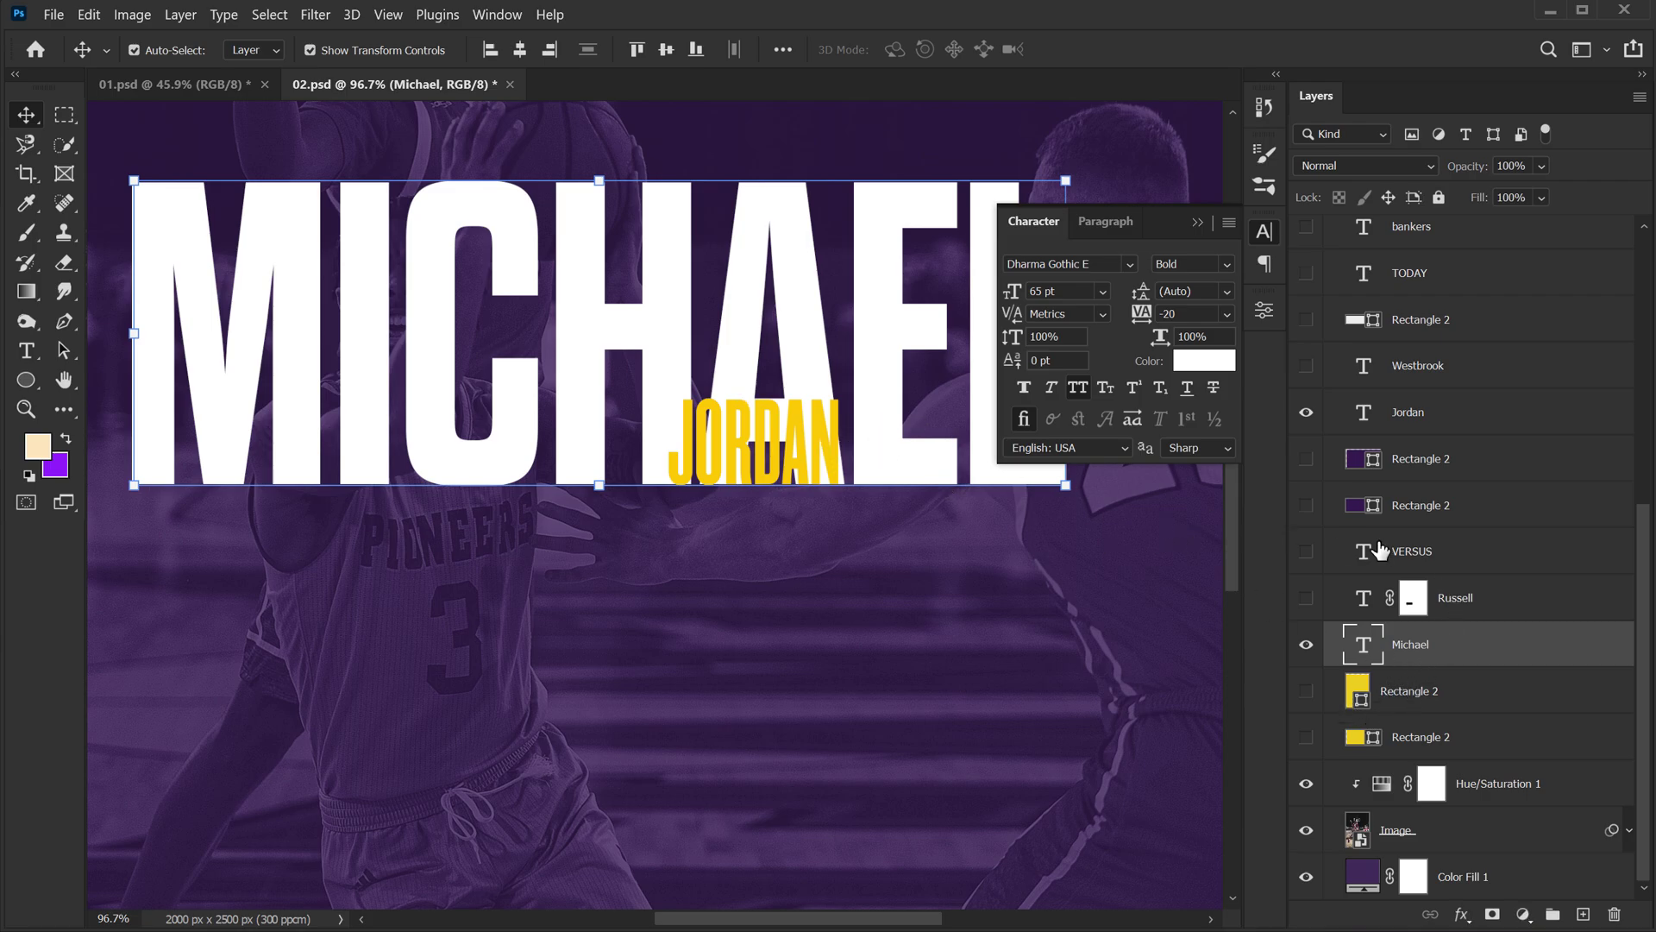
pyautogui.click(65, 115)
pyautogui.click(189, 116)
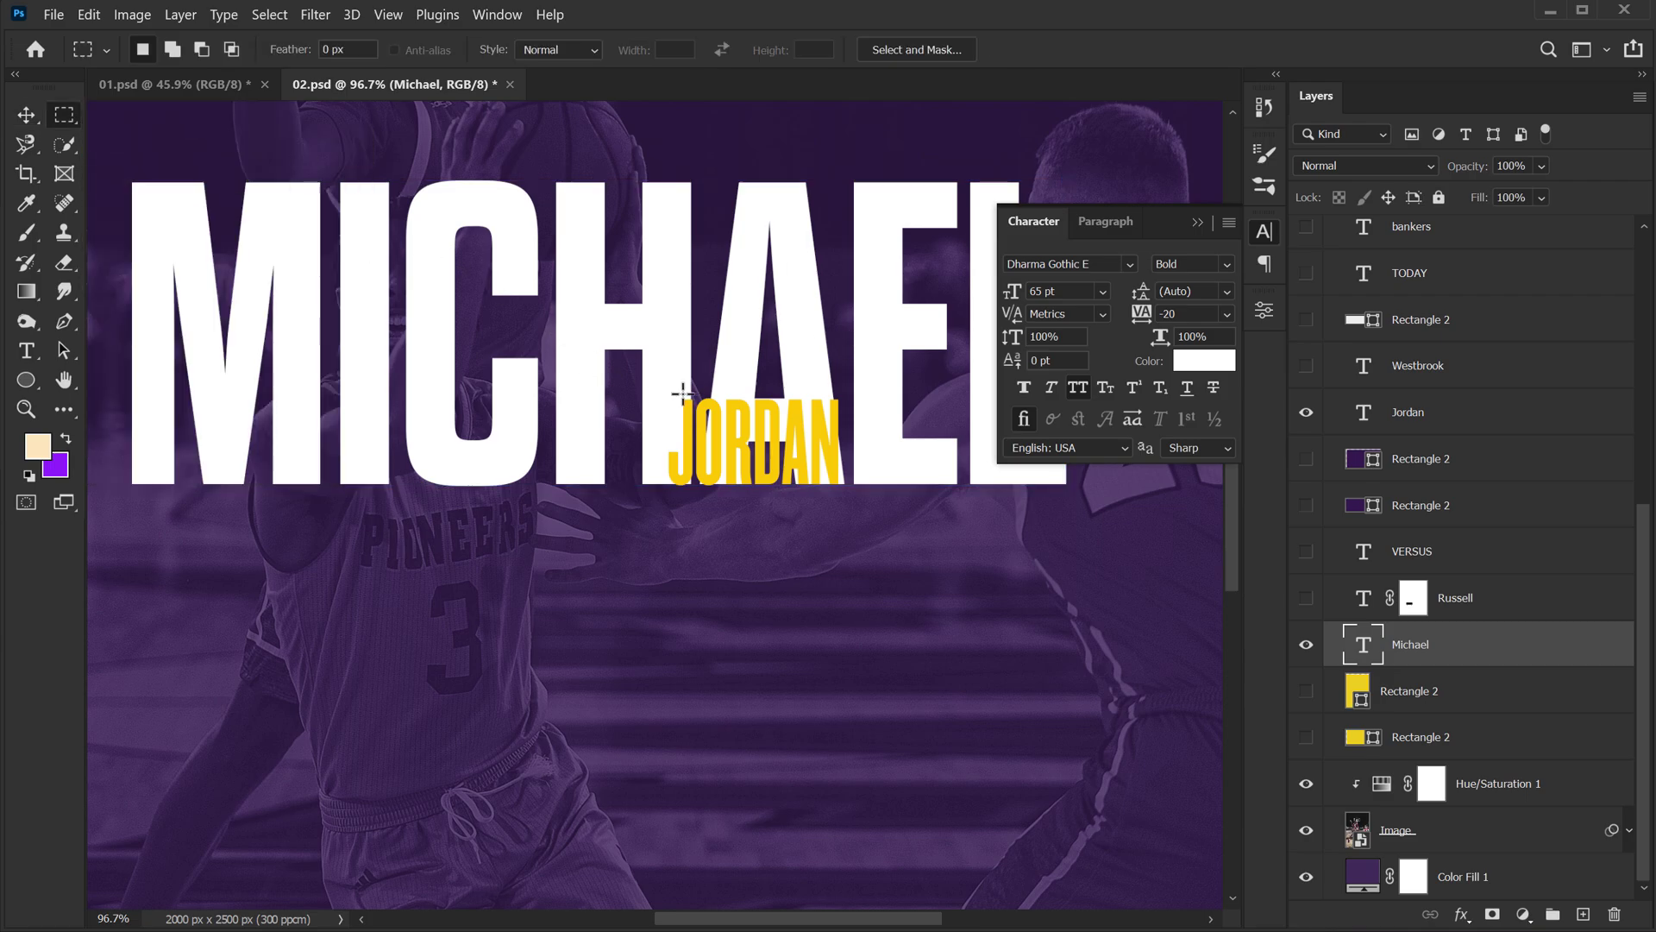
pyautogui.moveTo(662, 386); pyautogui.dragTo(849, 508)
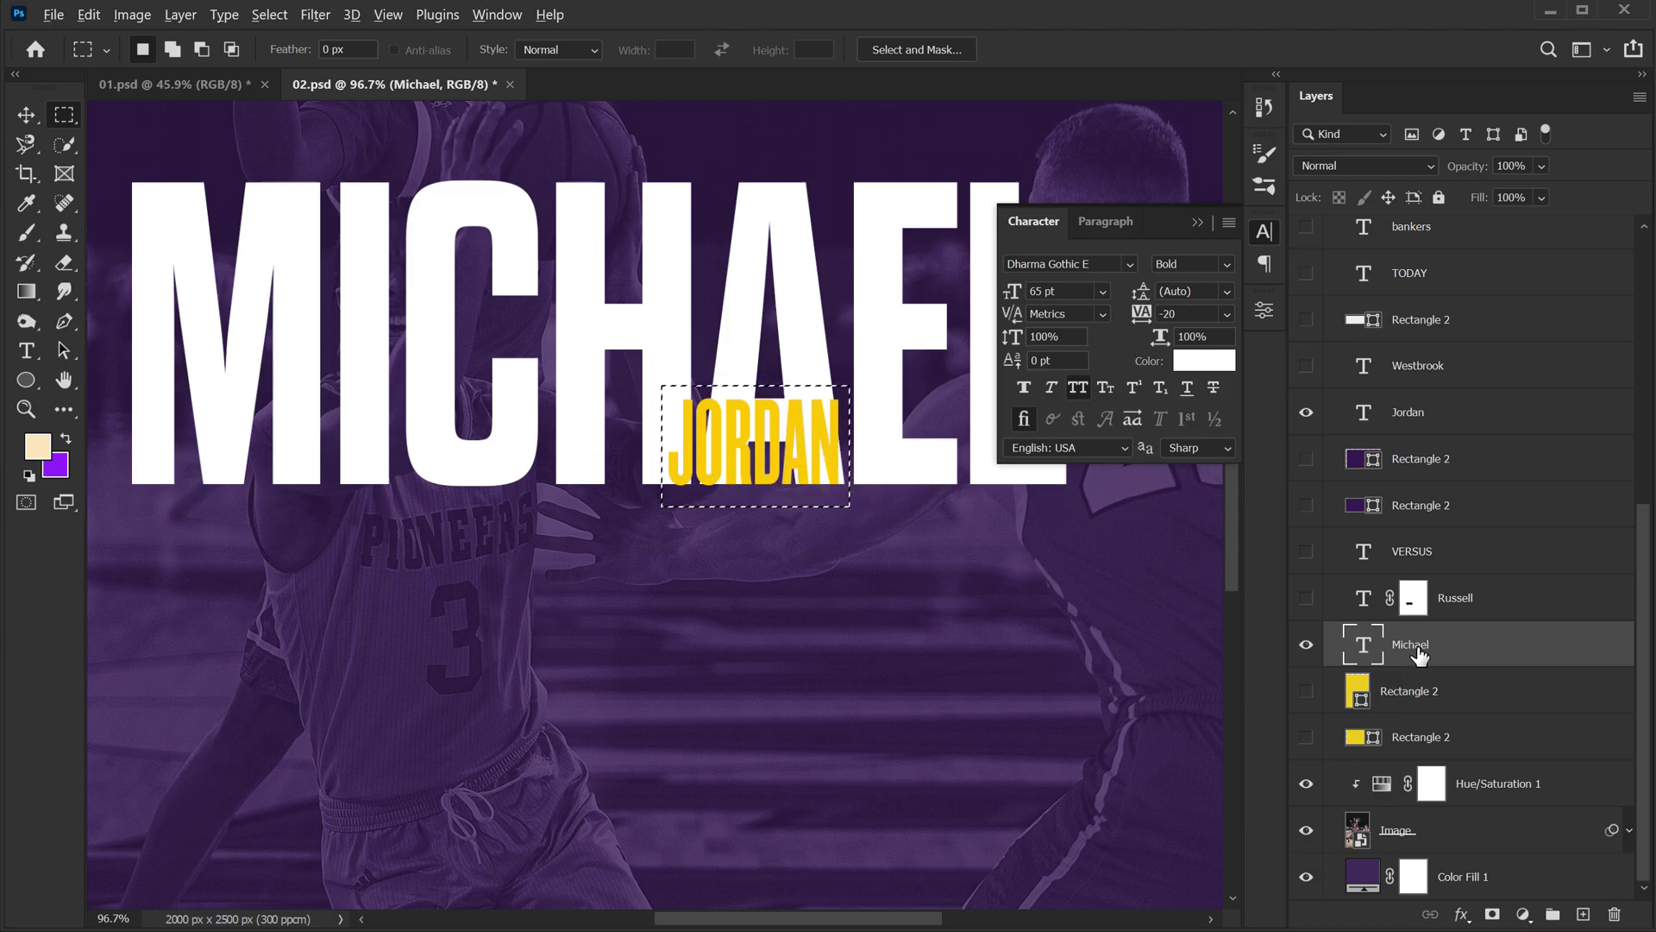
pyautogui.keyDown('alt'); pyautogui.click(1492, 915); pyautogui.keyUp('alt')
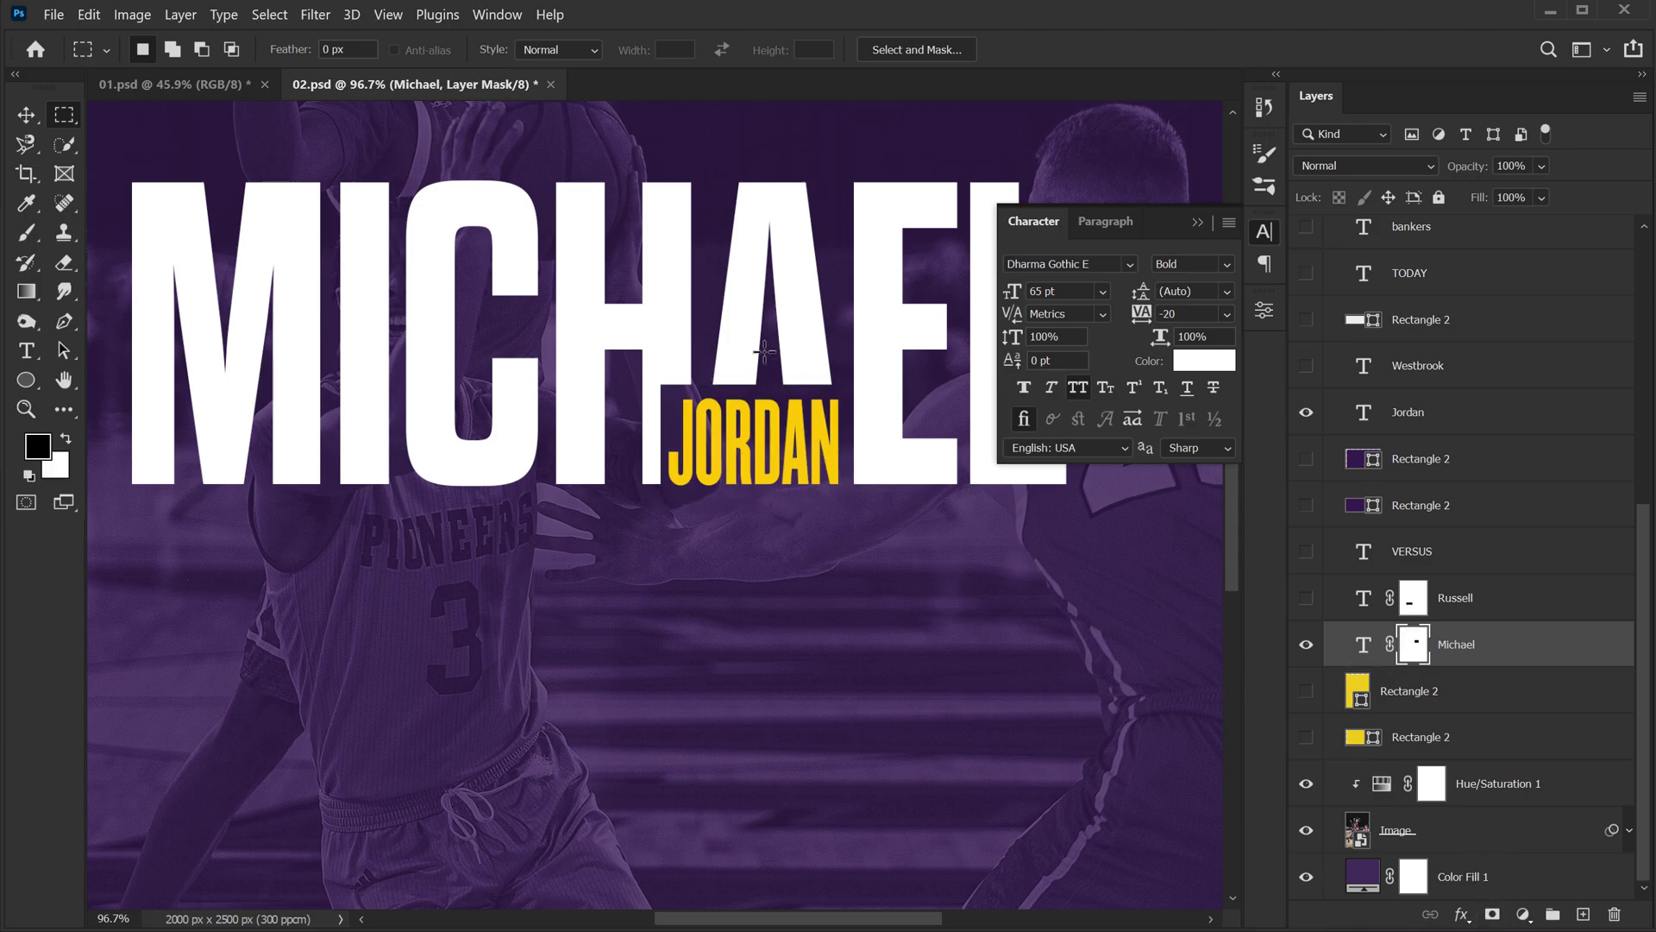
# - Close the Character settings and show the white RUSSELL title
pyautogui.click(26, 115)
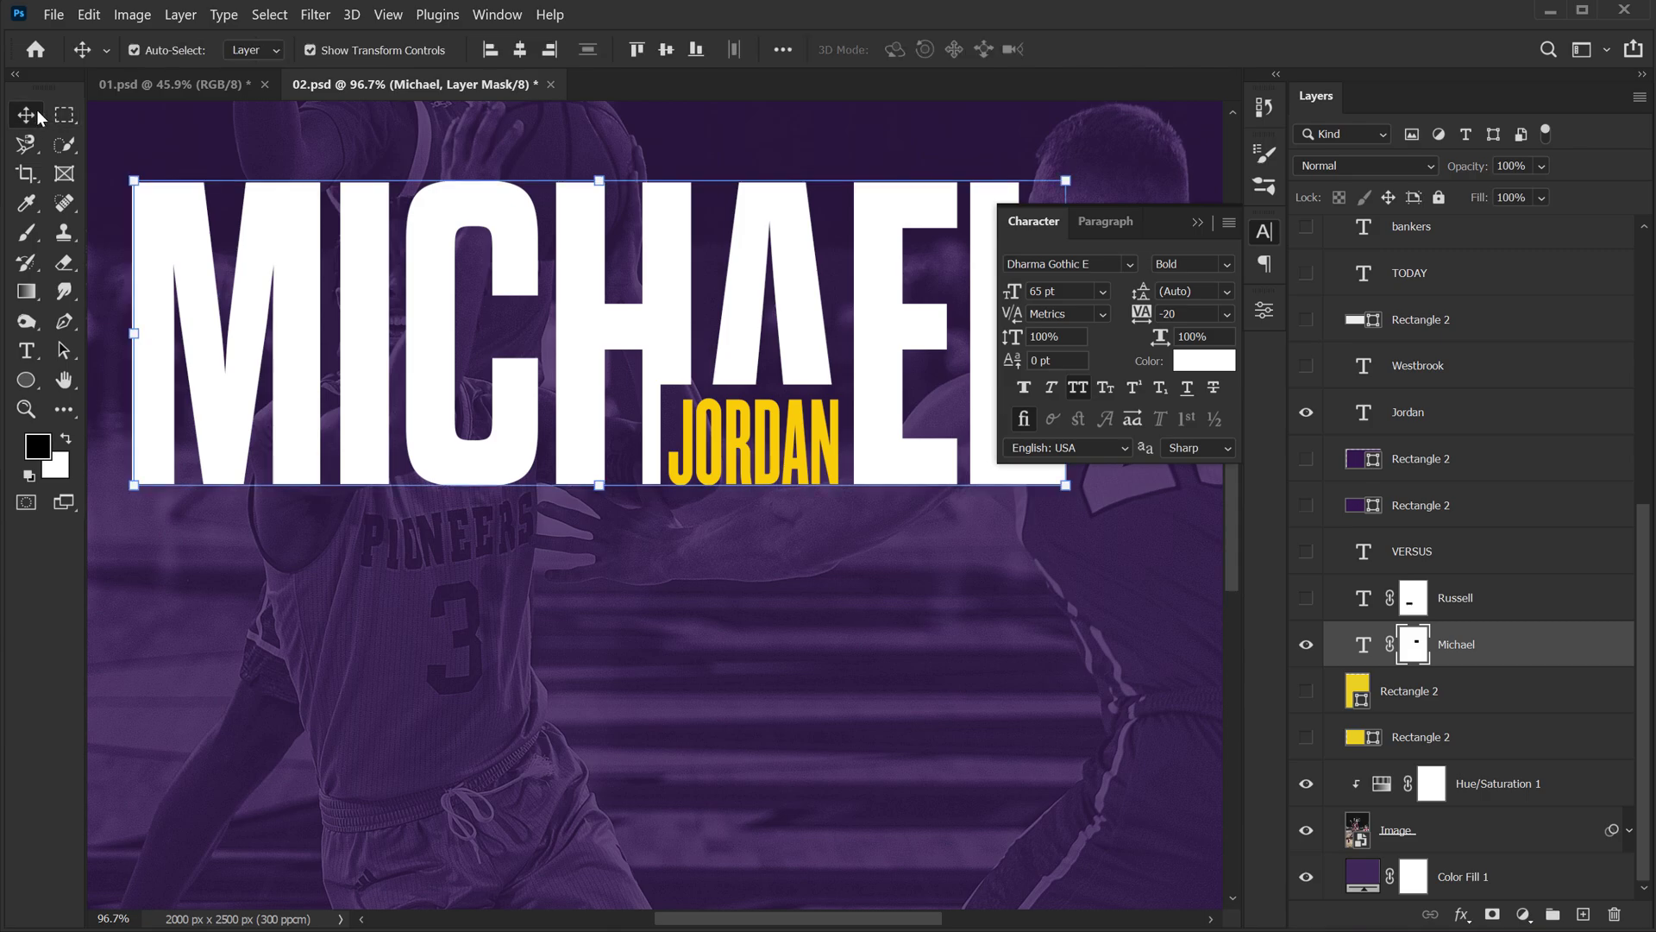
pyautogui.scroll(-1, 736, 379)
pyautogui.scroll(-1, 736, 380)
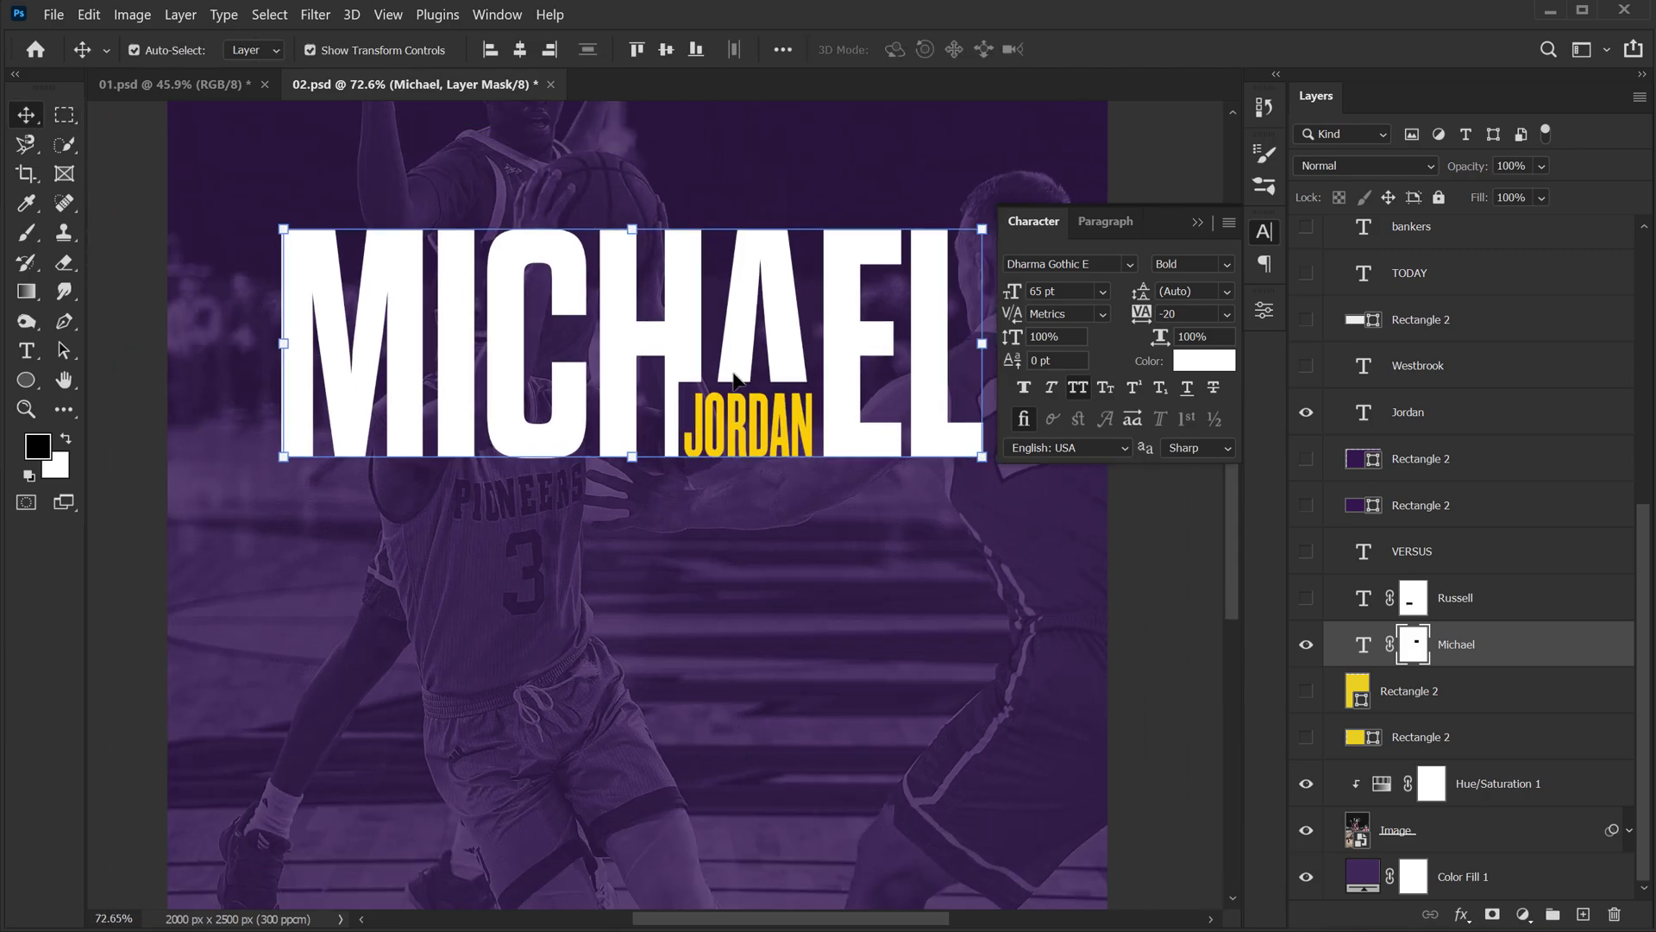
pyautogui.click(1197, 223)
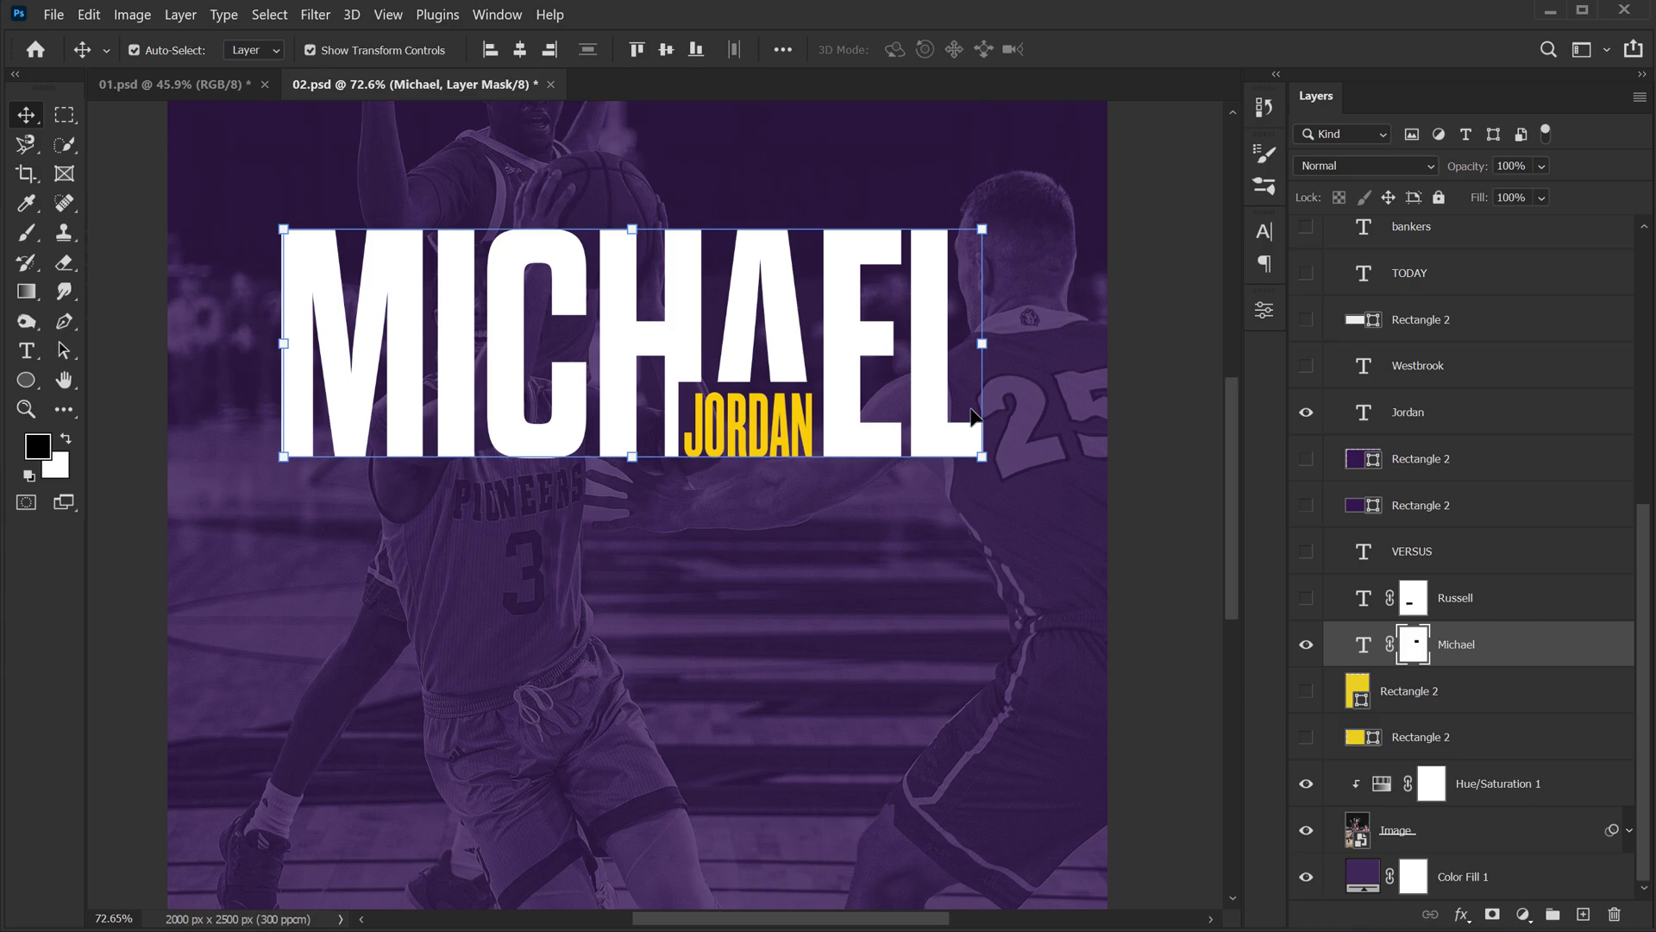
pyautogui.click(1306, 597)
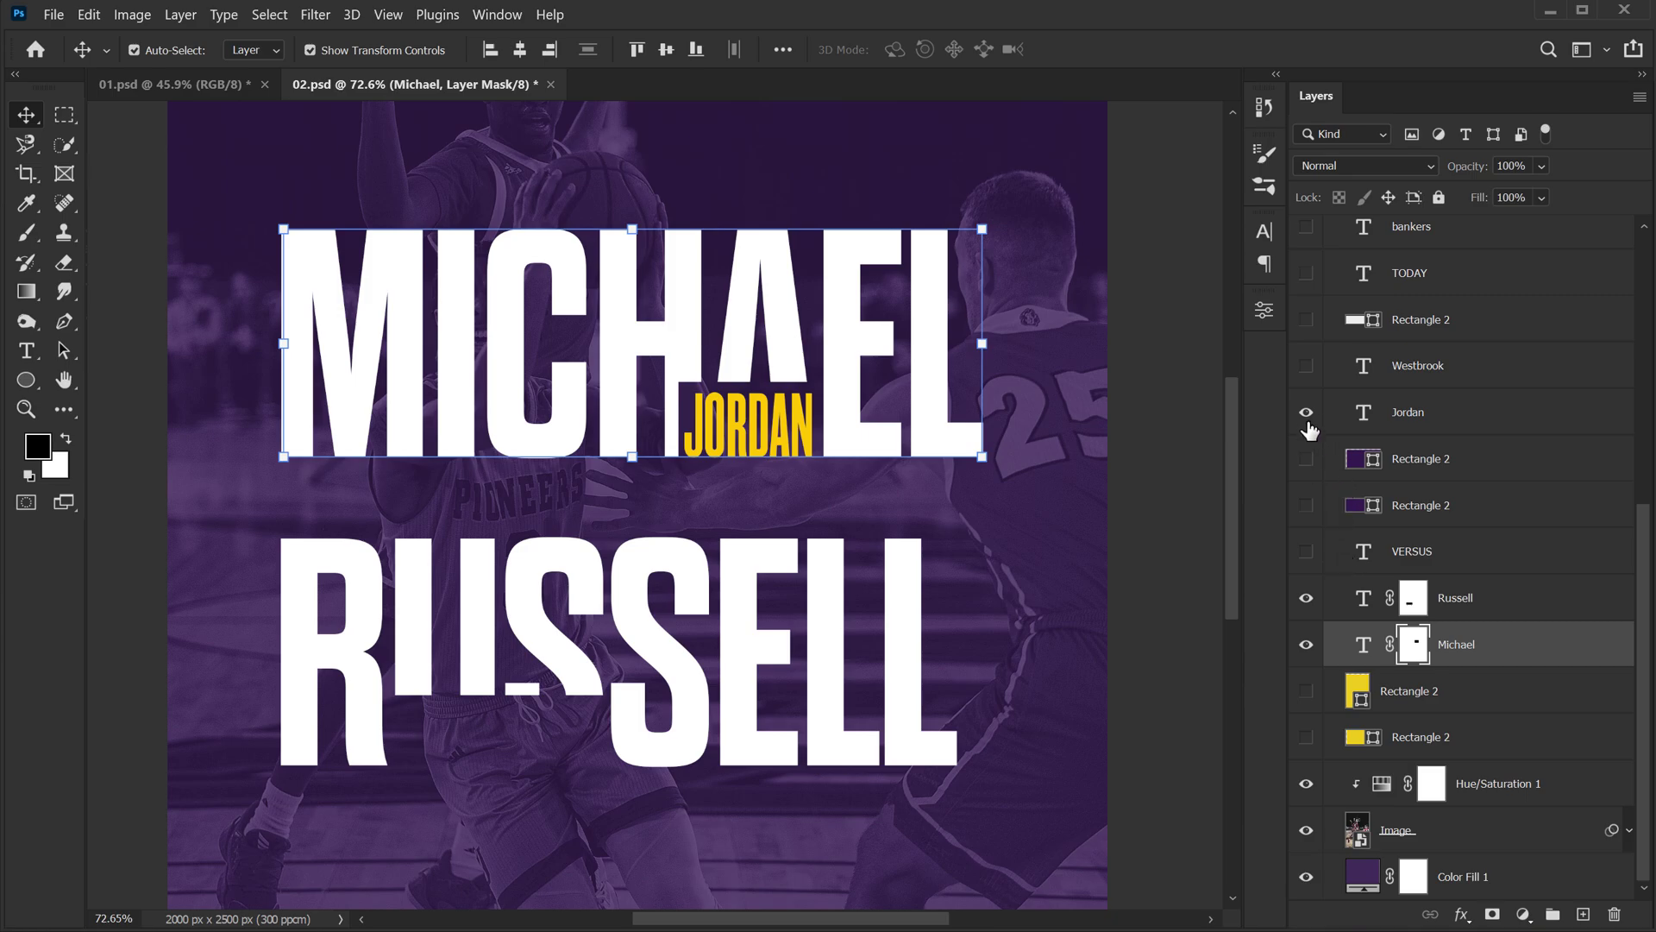
# - Show the yellow WESTBROOK and VERSUS texts, checking VERSUS's character settings
pyautogui.click(1306, 366)
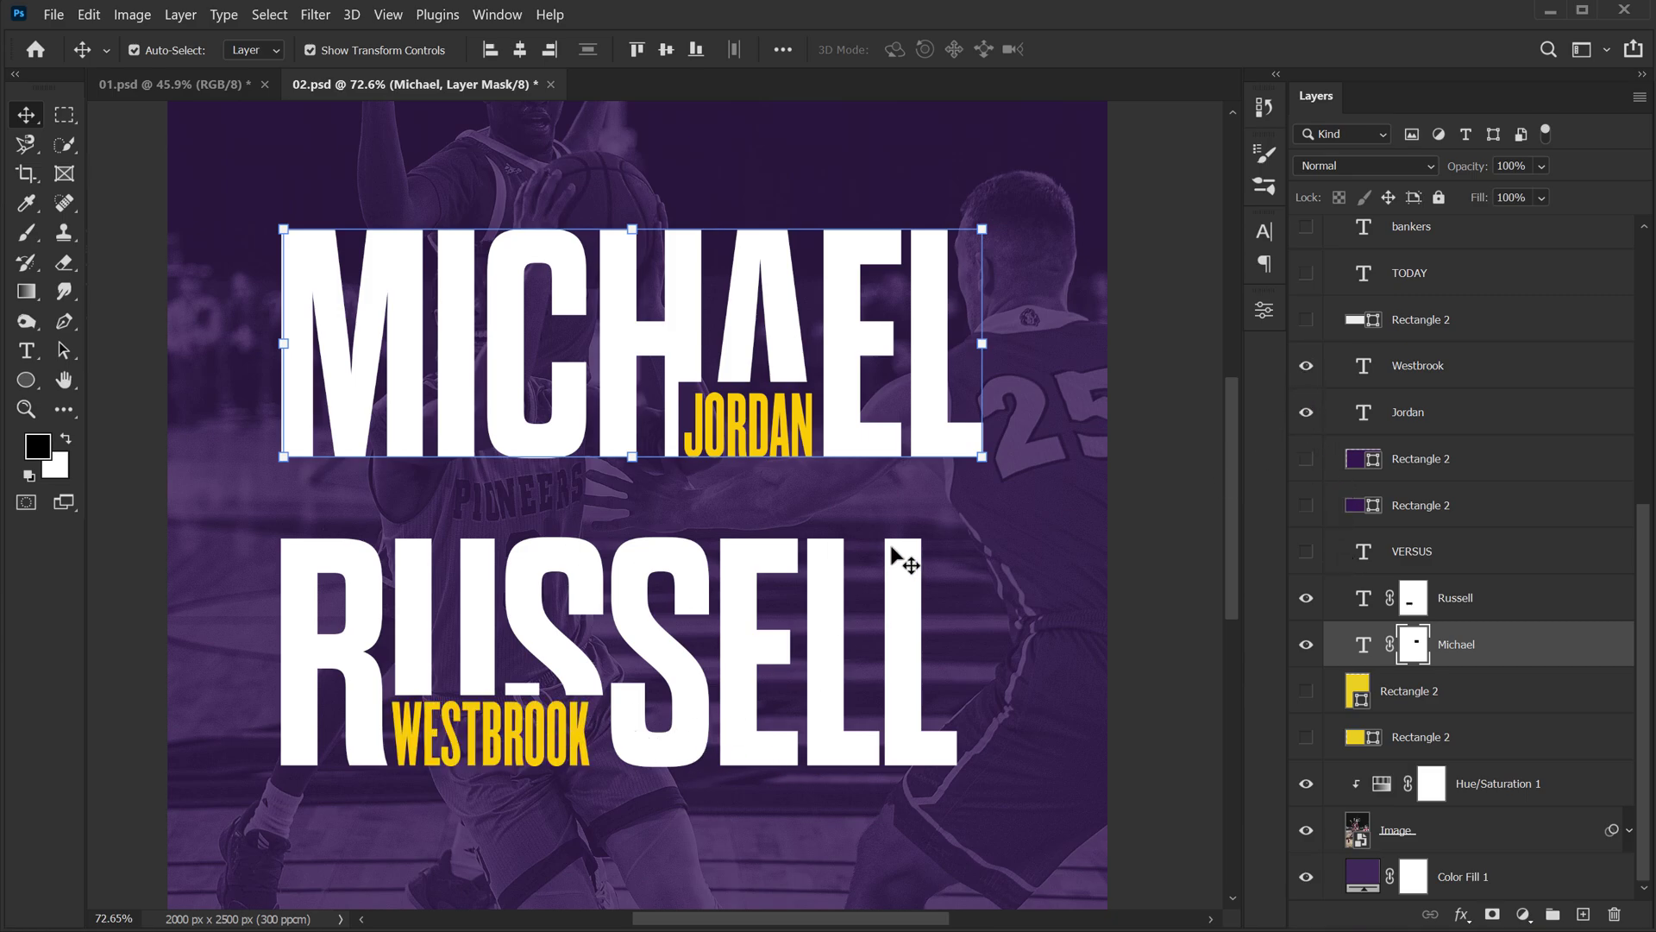
pyautogui.click(1165, 552)
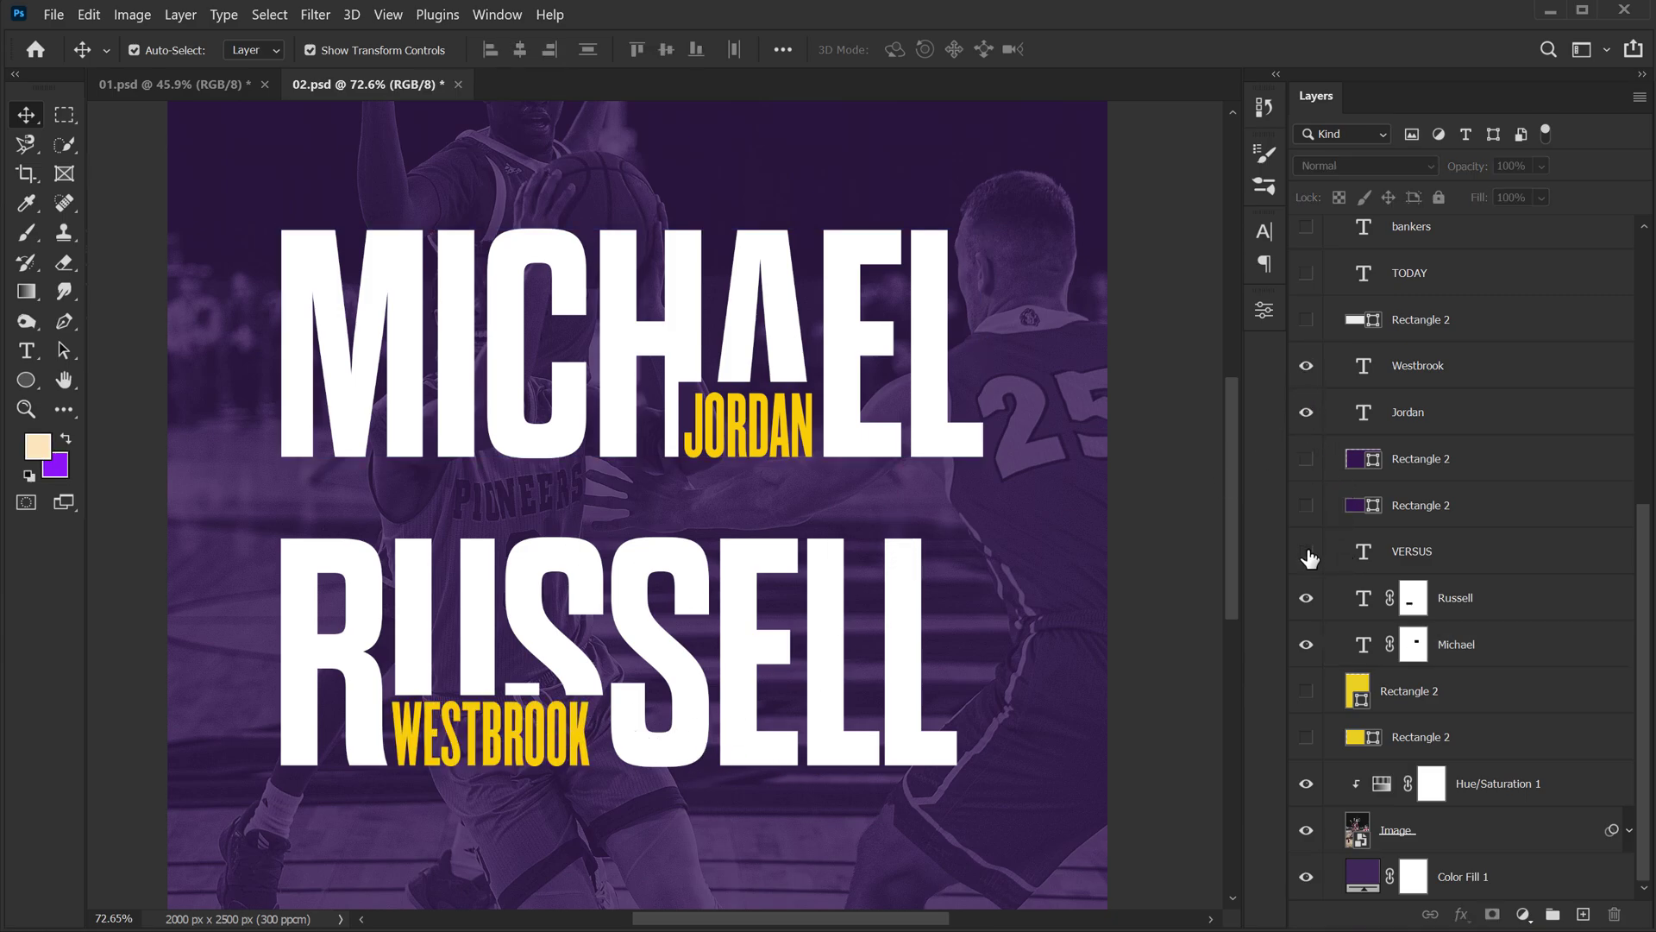
pyautogui.click(1306, 551)
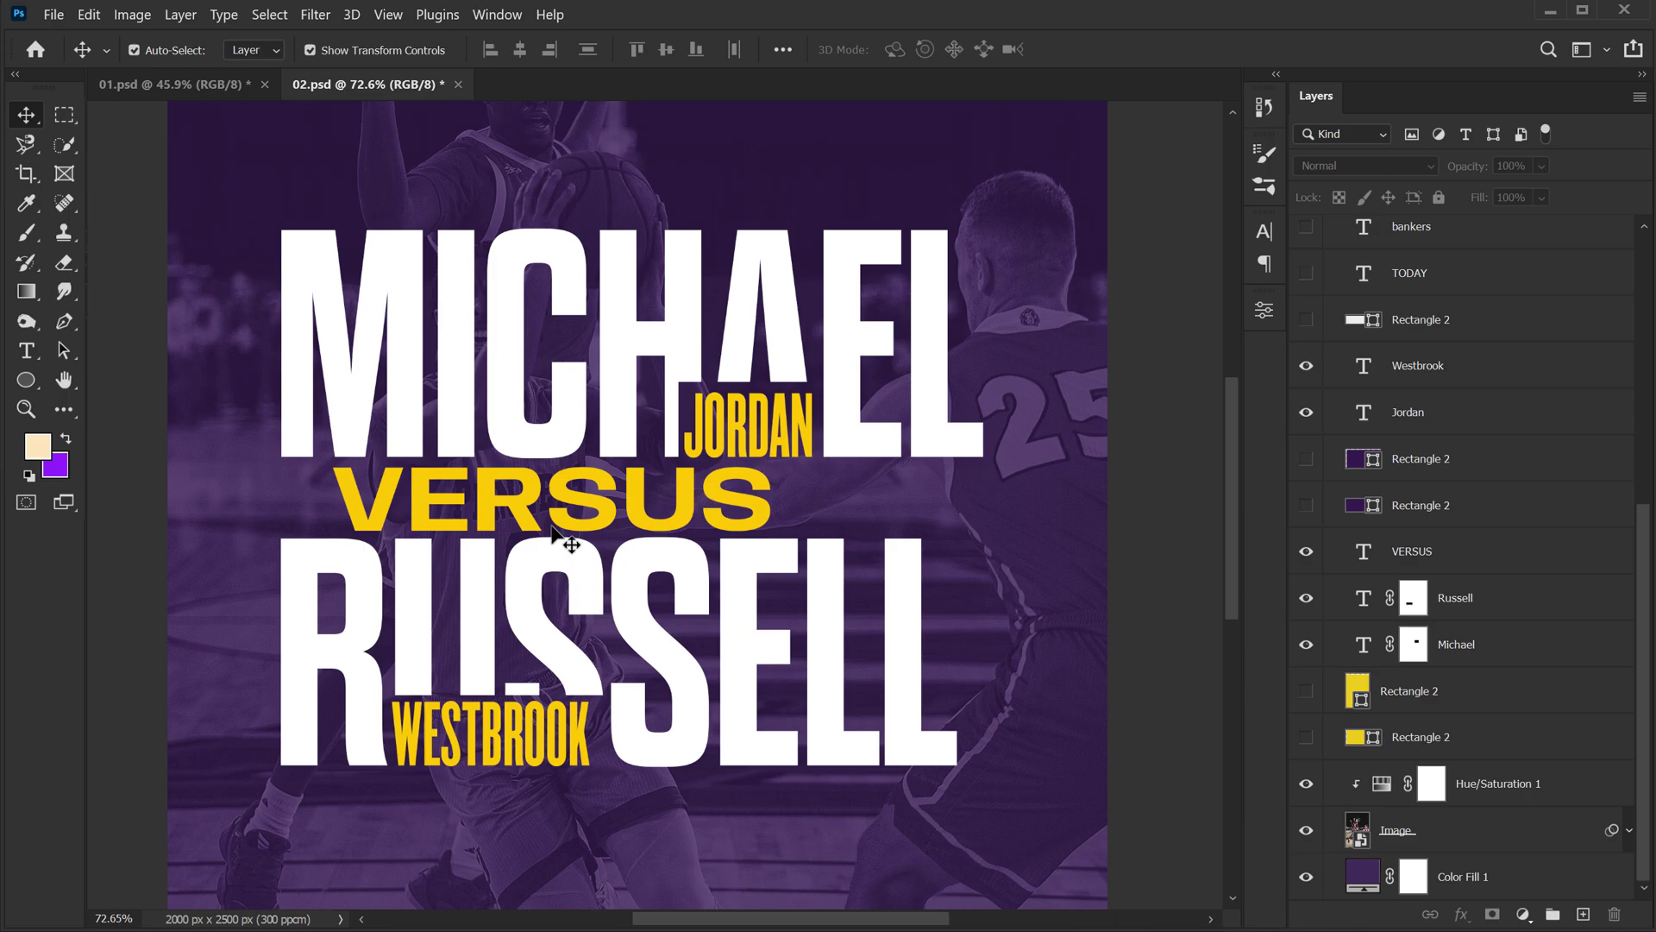
pyautogui.click(593, 507)
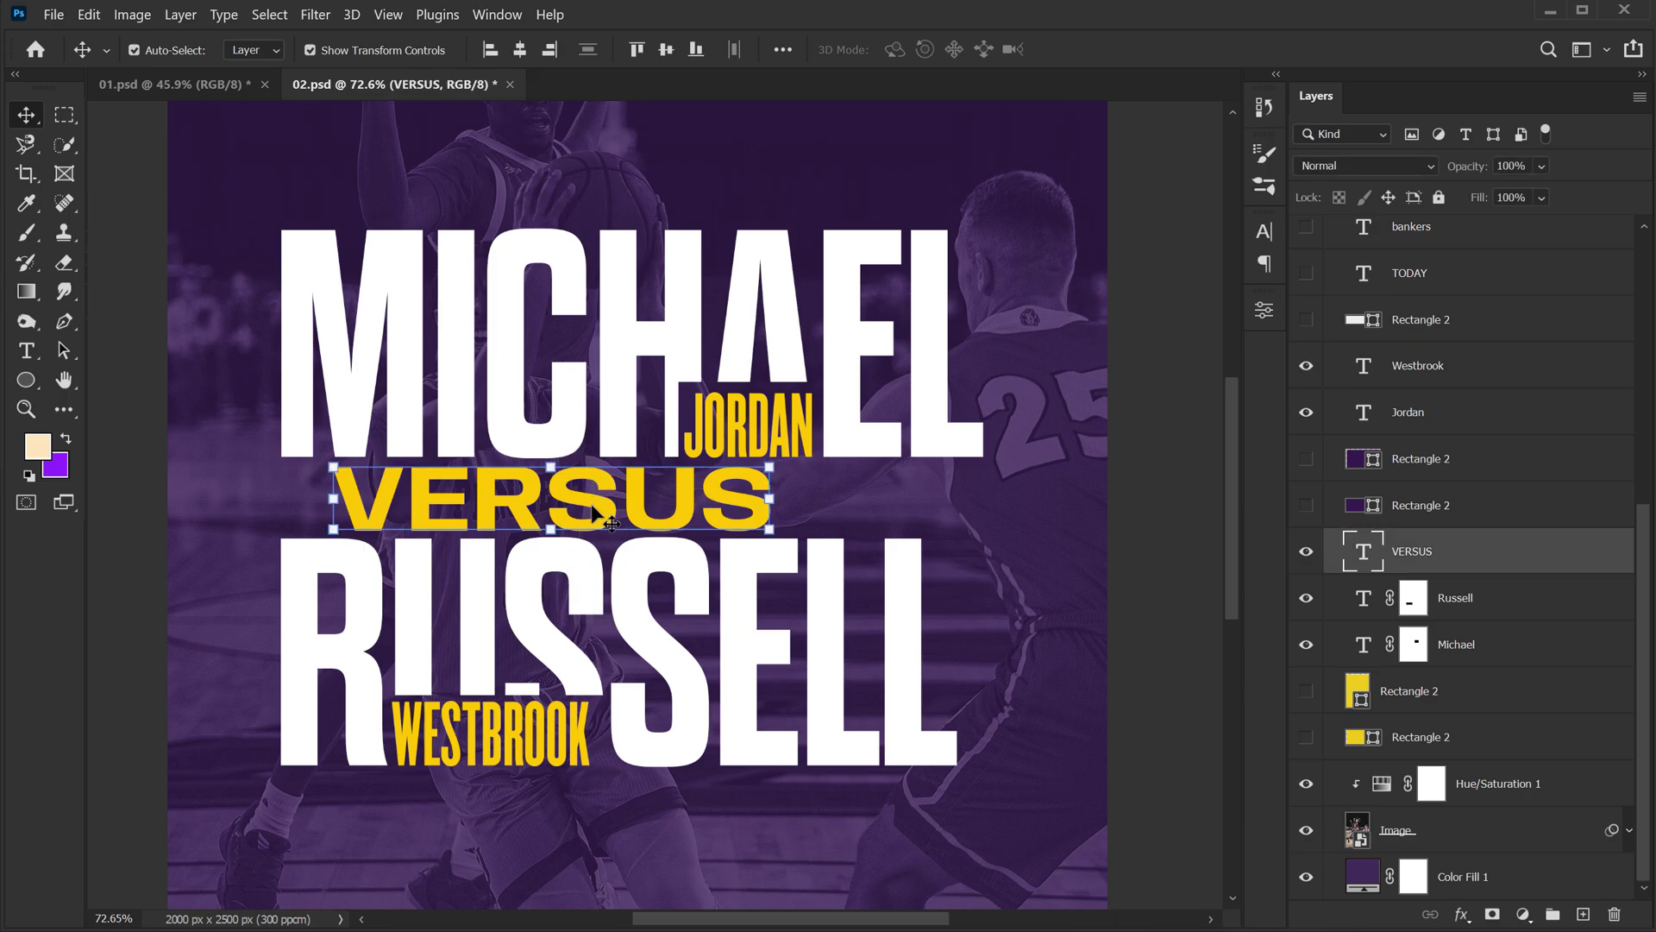
pyautogui.click(1266, 230)
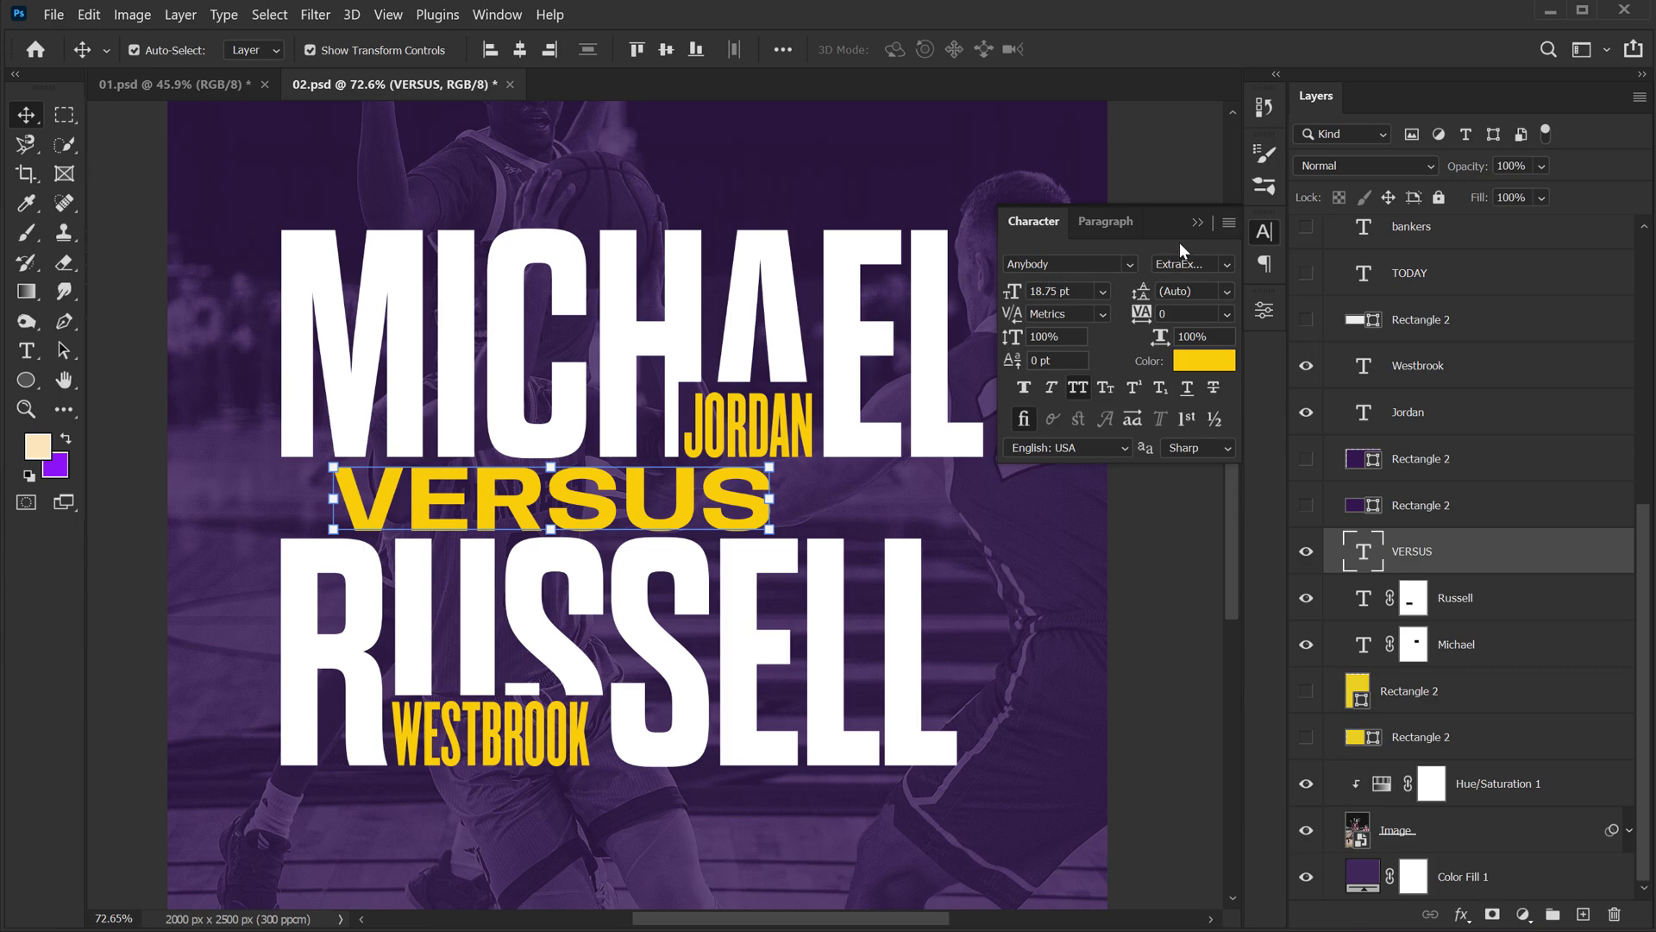
pyautogui.click(1196, 222)
# - Test and hide the dark Rectangle 2 layers, then show the light rectangle below RUSSELL
pyautogui.click(1306, 505)
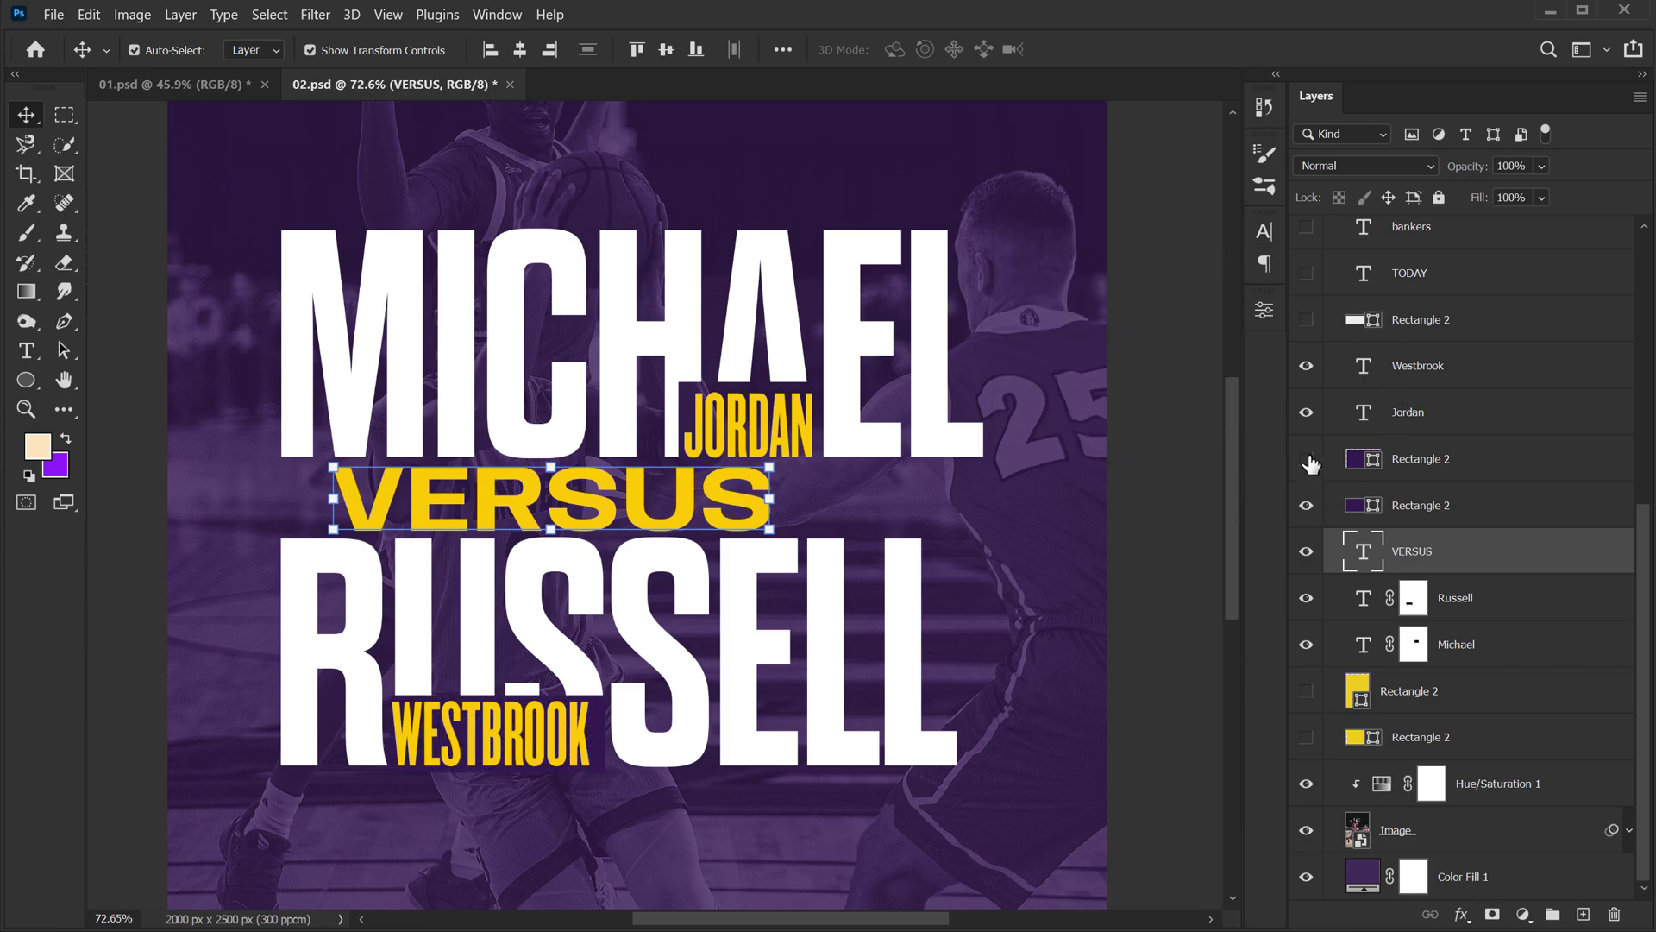
pyautogui.click(1306, 458)
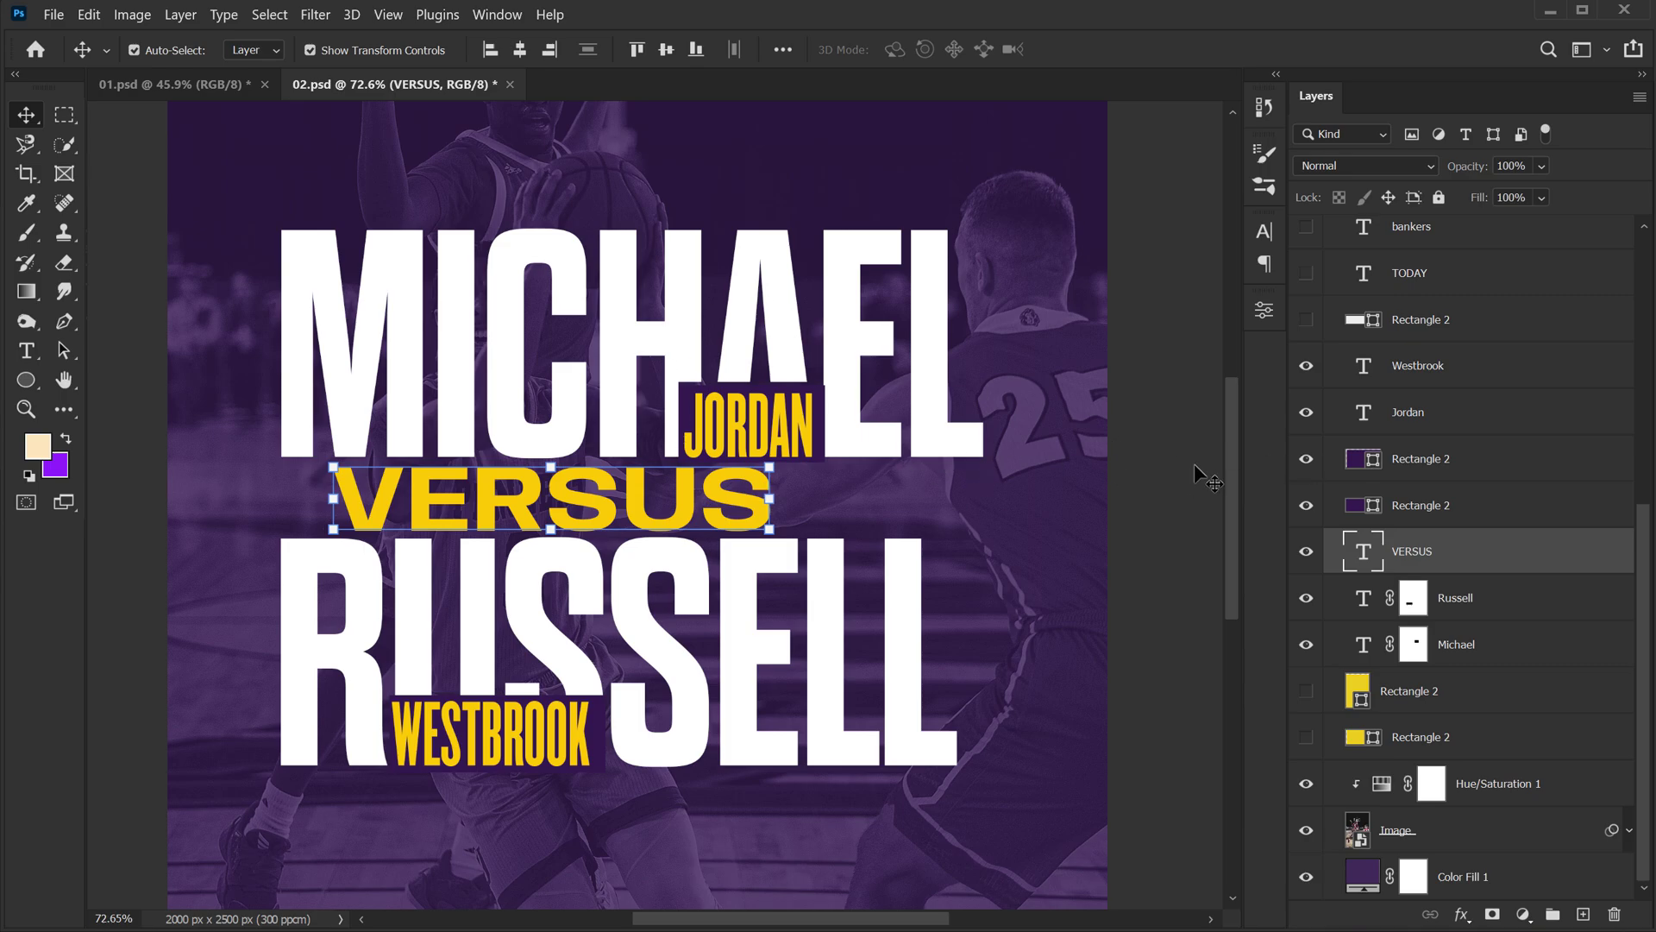
pyautogui.click(1306, 504)
pyautogui.click(1306, 458)
pyautogui.click(1164, 371)
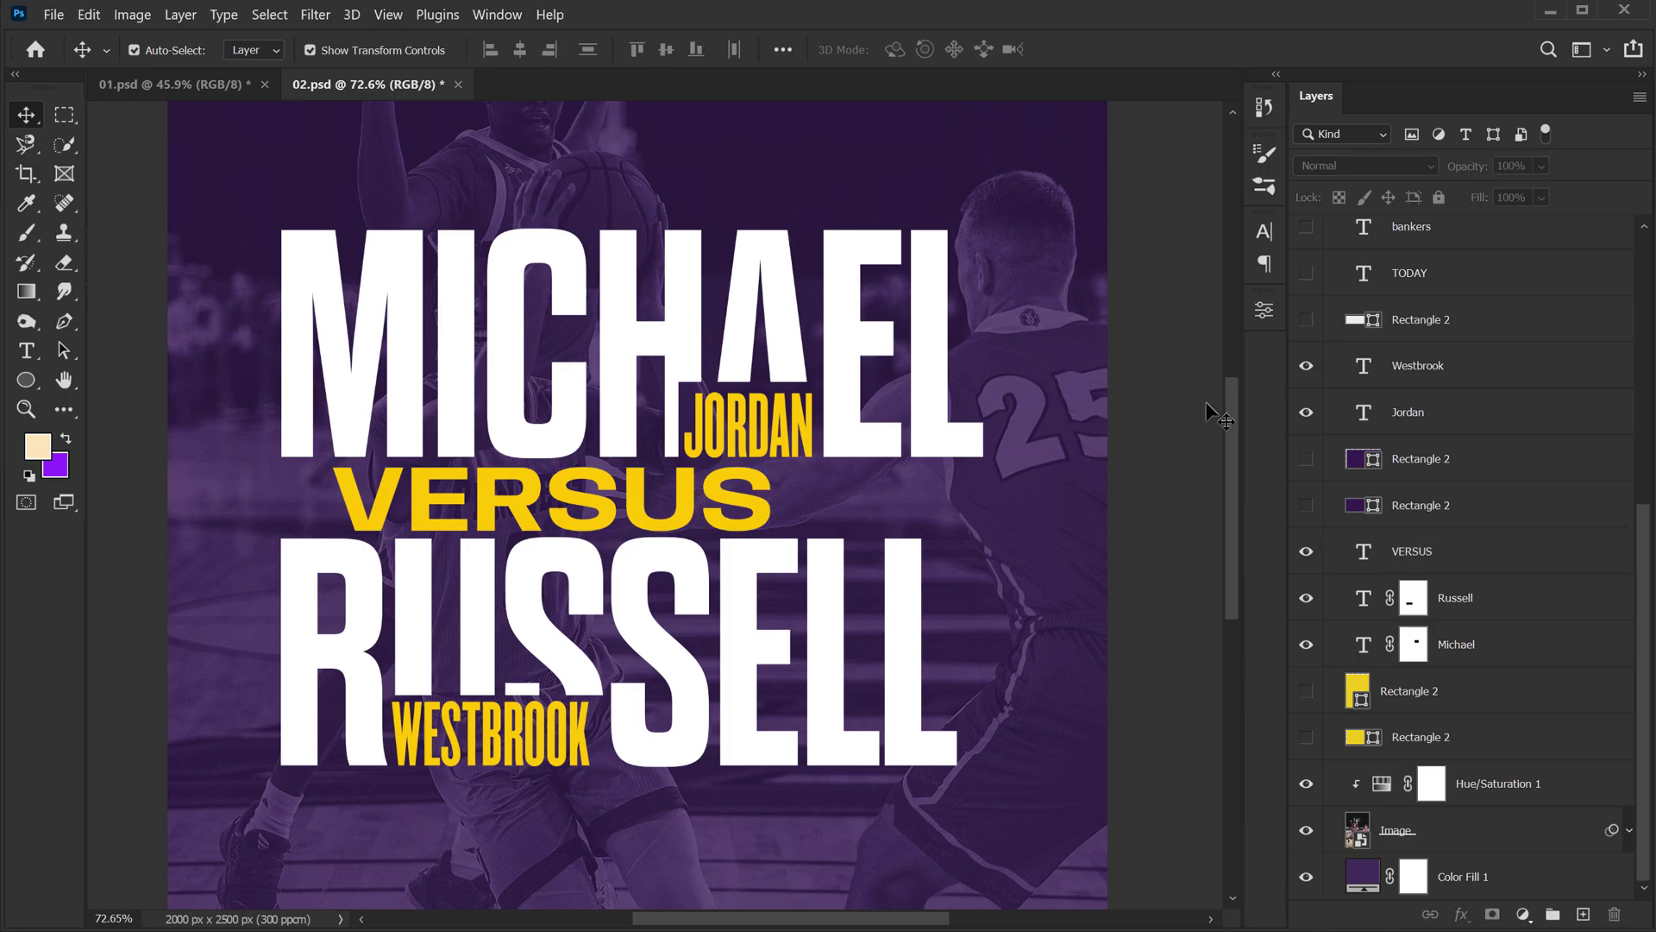
pyautogui.click(1306, 458)
pyautogui.click(1305, 507)
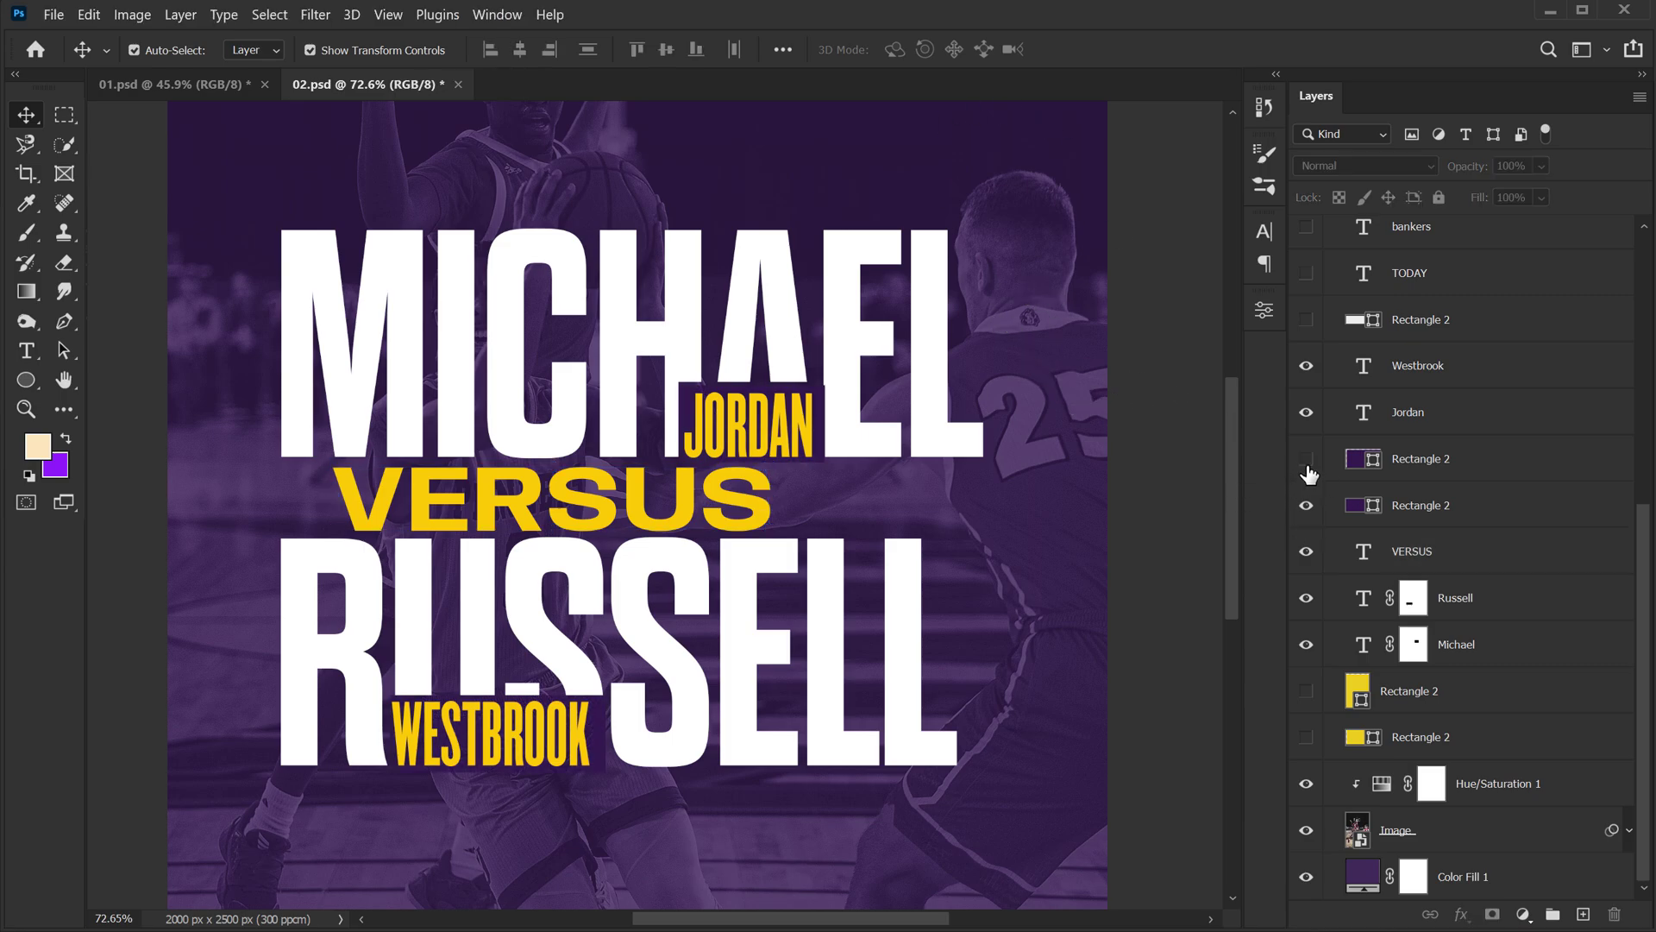
pyautogui.click(1306, 458)
pyautogui.click(1306, 504)
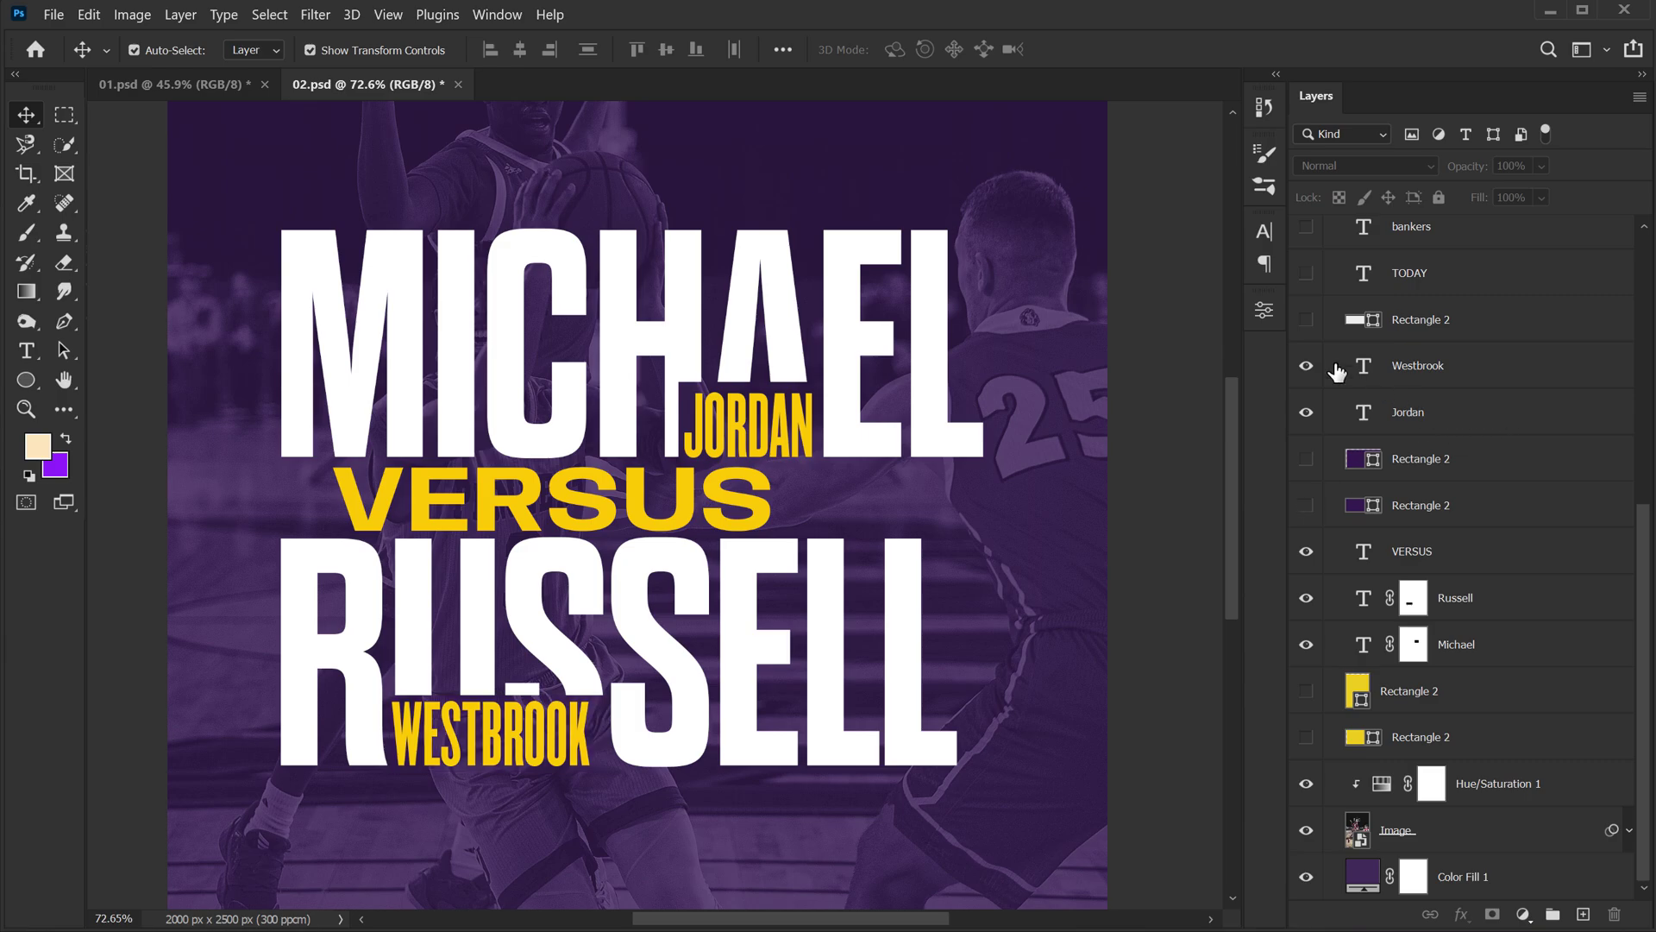
pyautogui.click(1306, 319)
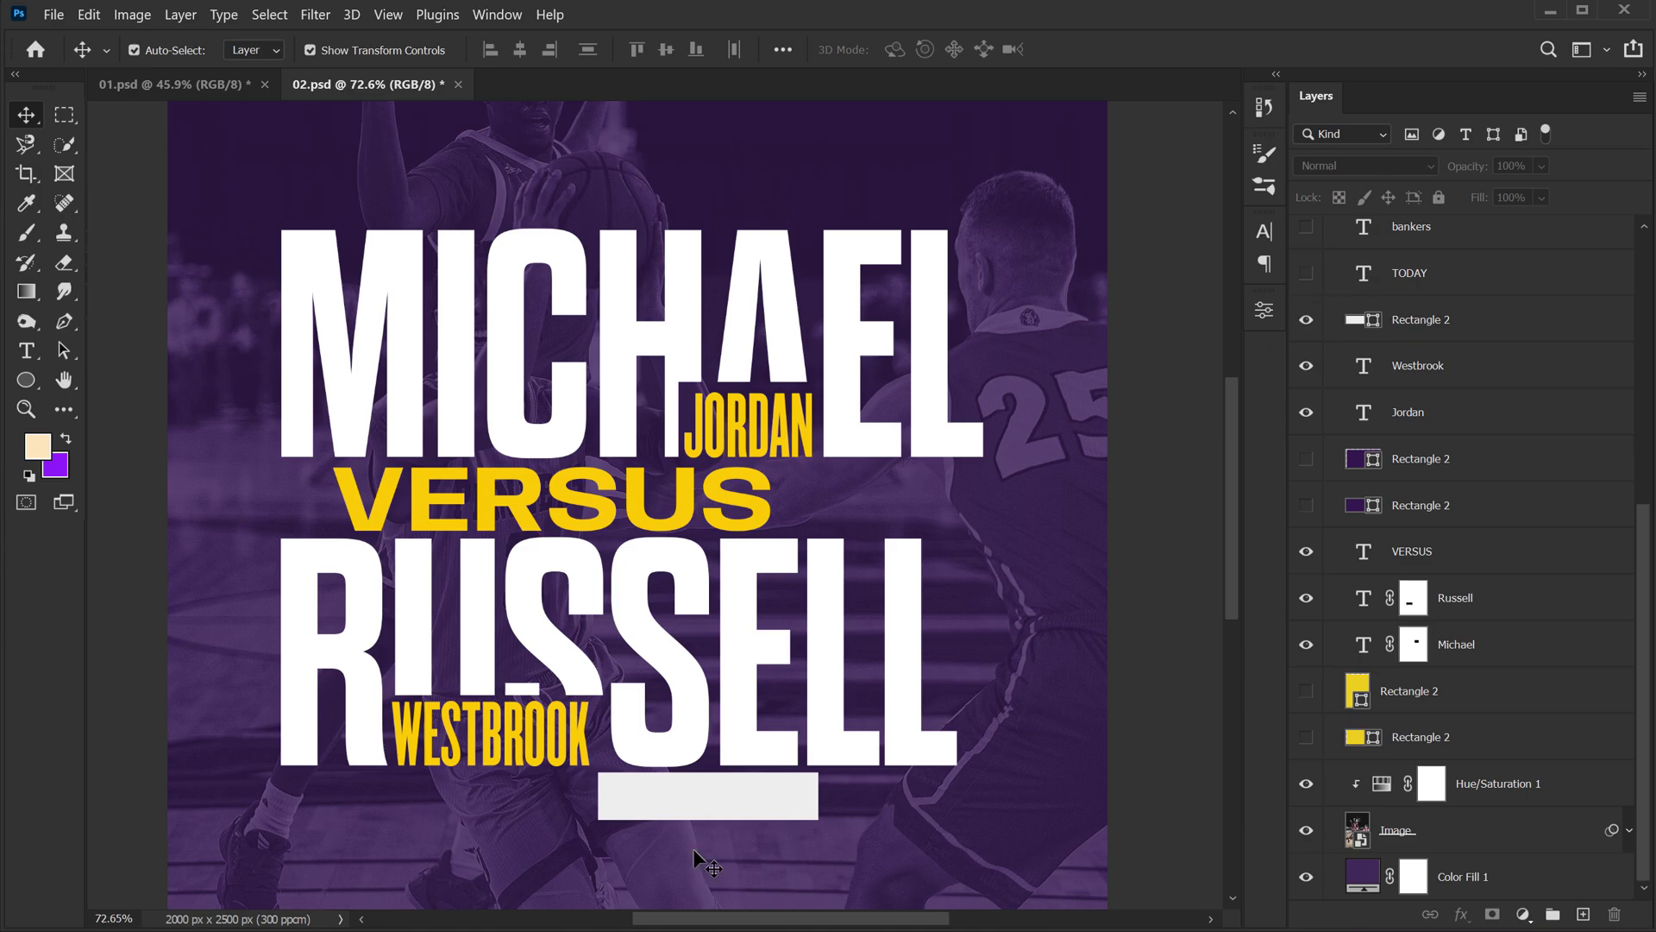
# - Reveal the TODAY label on the white bar beneath RUSSELL and check the poster's lower part
pyautogui.click(1306, 272)
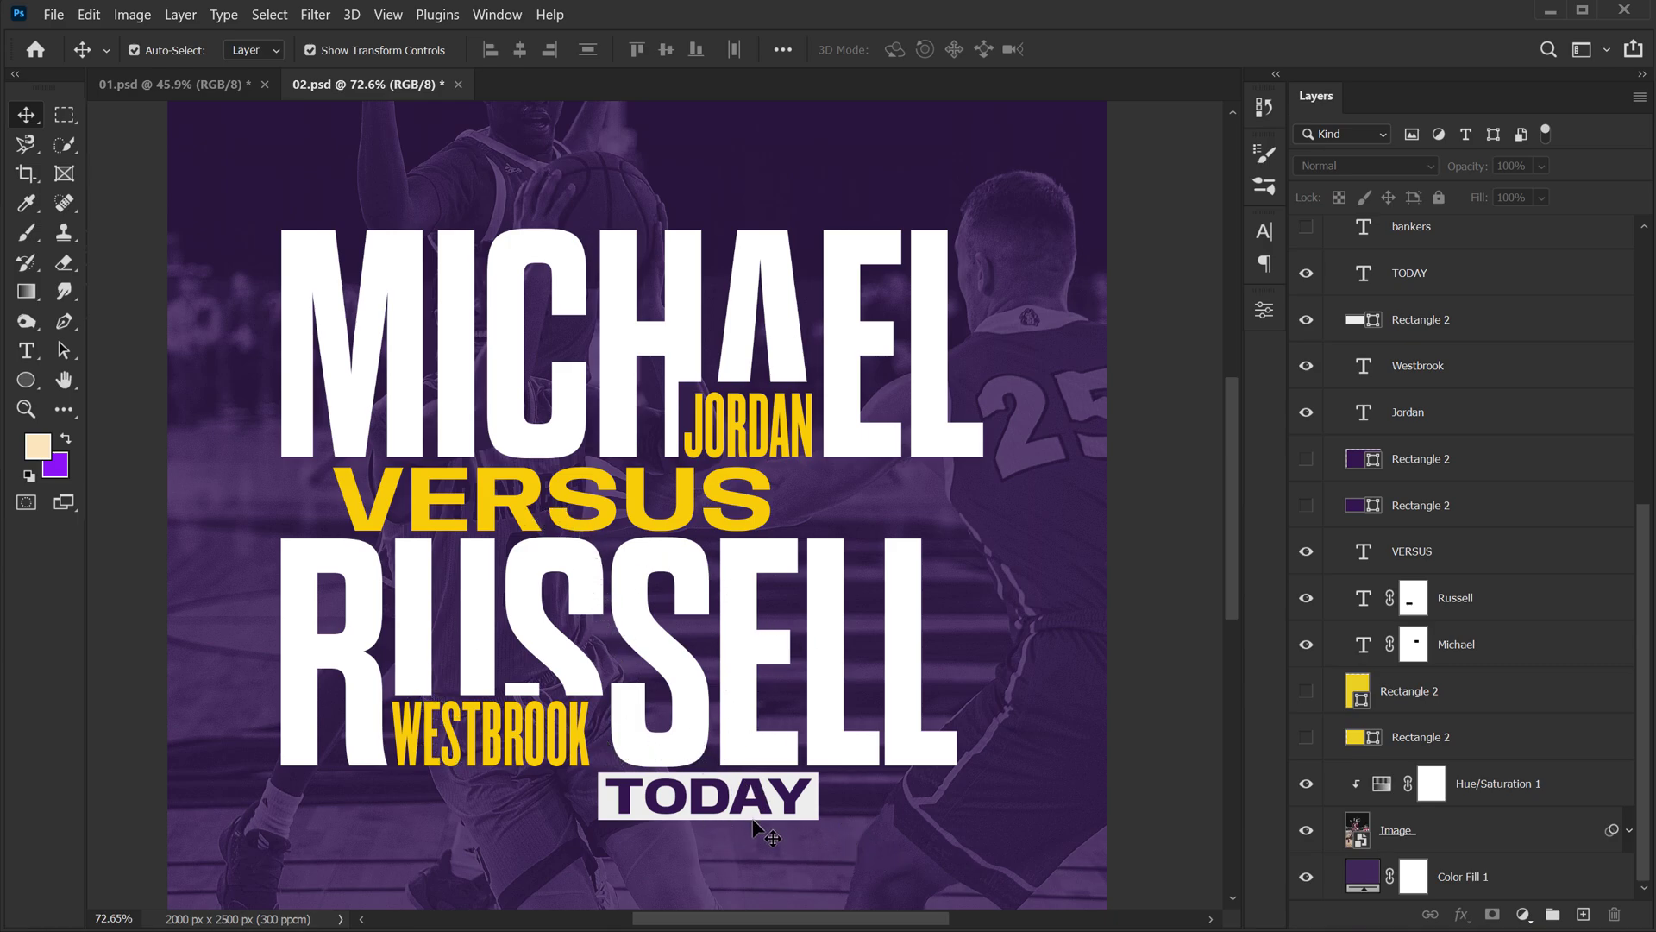
pyautogui.scroll(-1, 806, 556)
pyautogui.moveTo(817, 695); pyautogui.dragTo(797, 504)
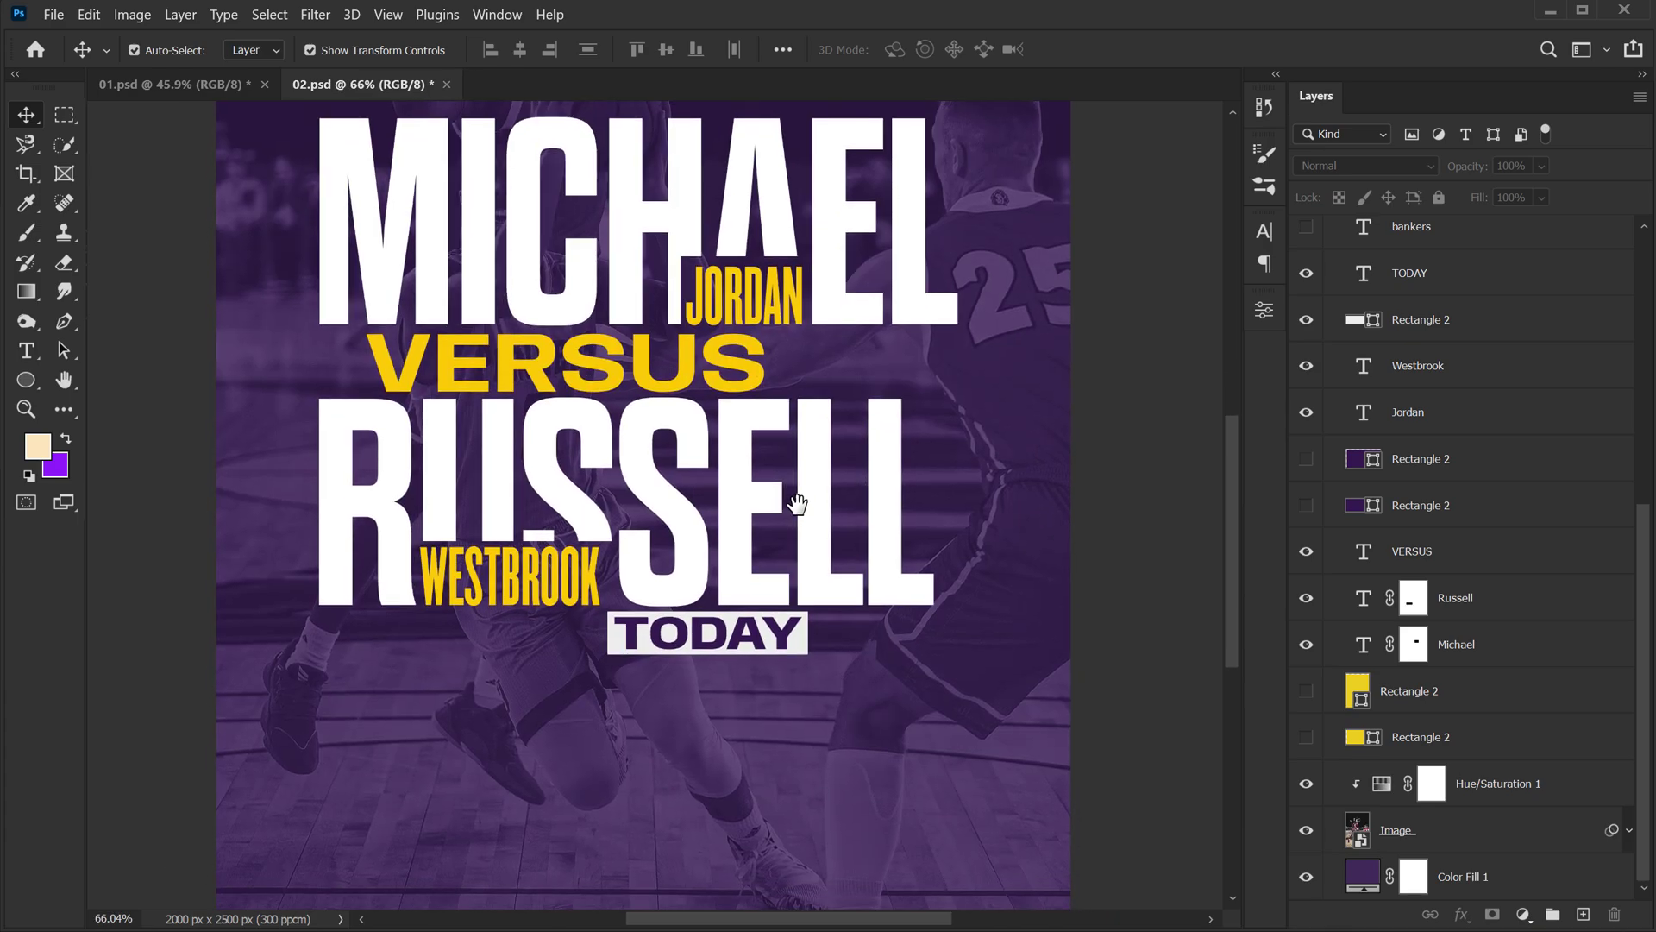
pyautogui.scroll(1, 1413, 314)
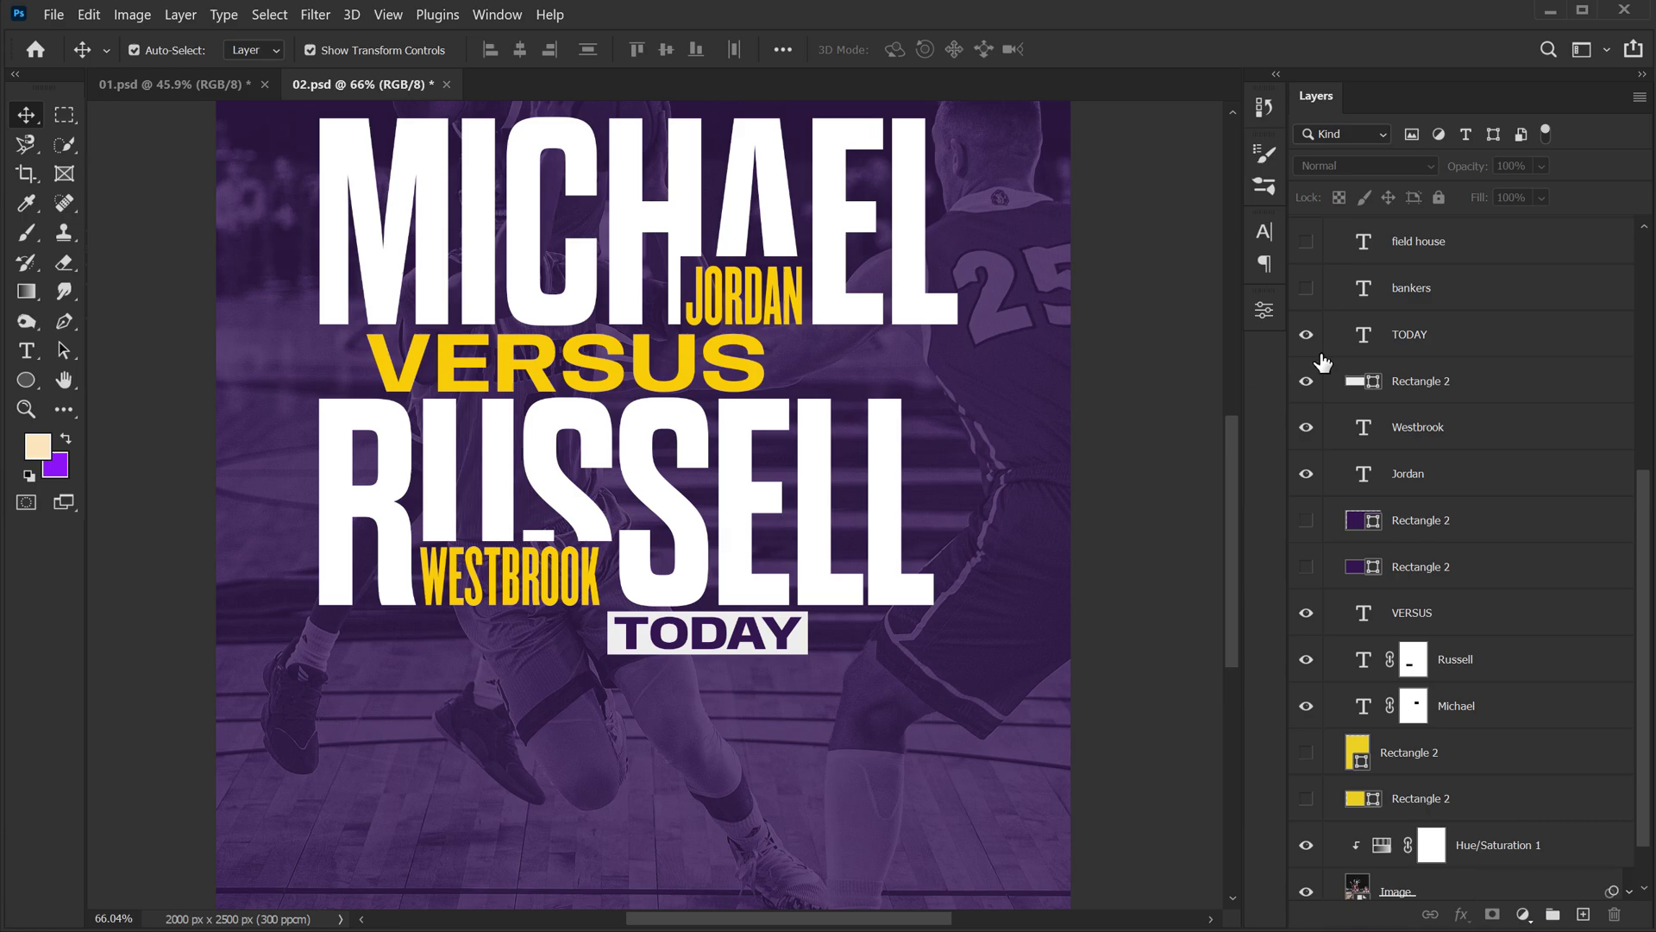
# - Show the BANKERS and FIELD HOUSE text layers
pyautogui.click(1306, 287)
pyautogui.click(1306, 241)
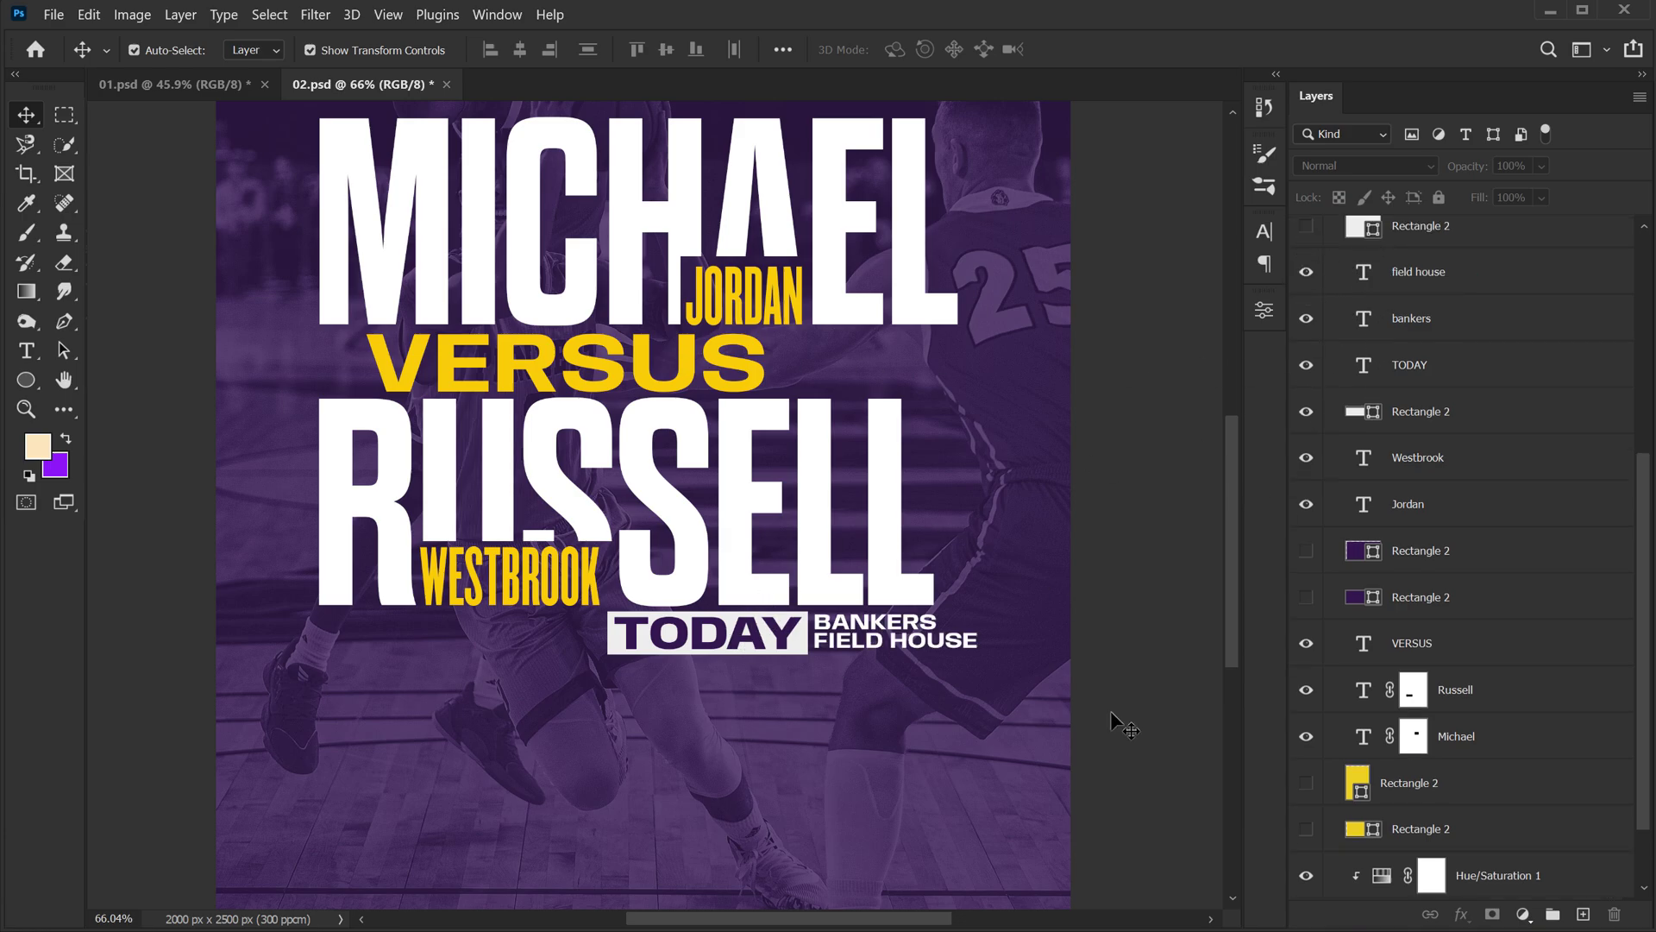
pyautogui.scroll(2, 1436, 479)
pyautogui.scroll(2, 1381, 389)
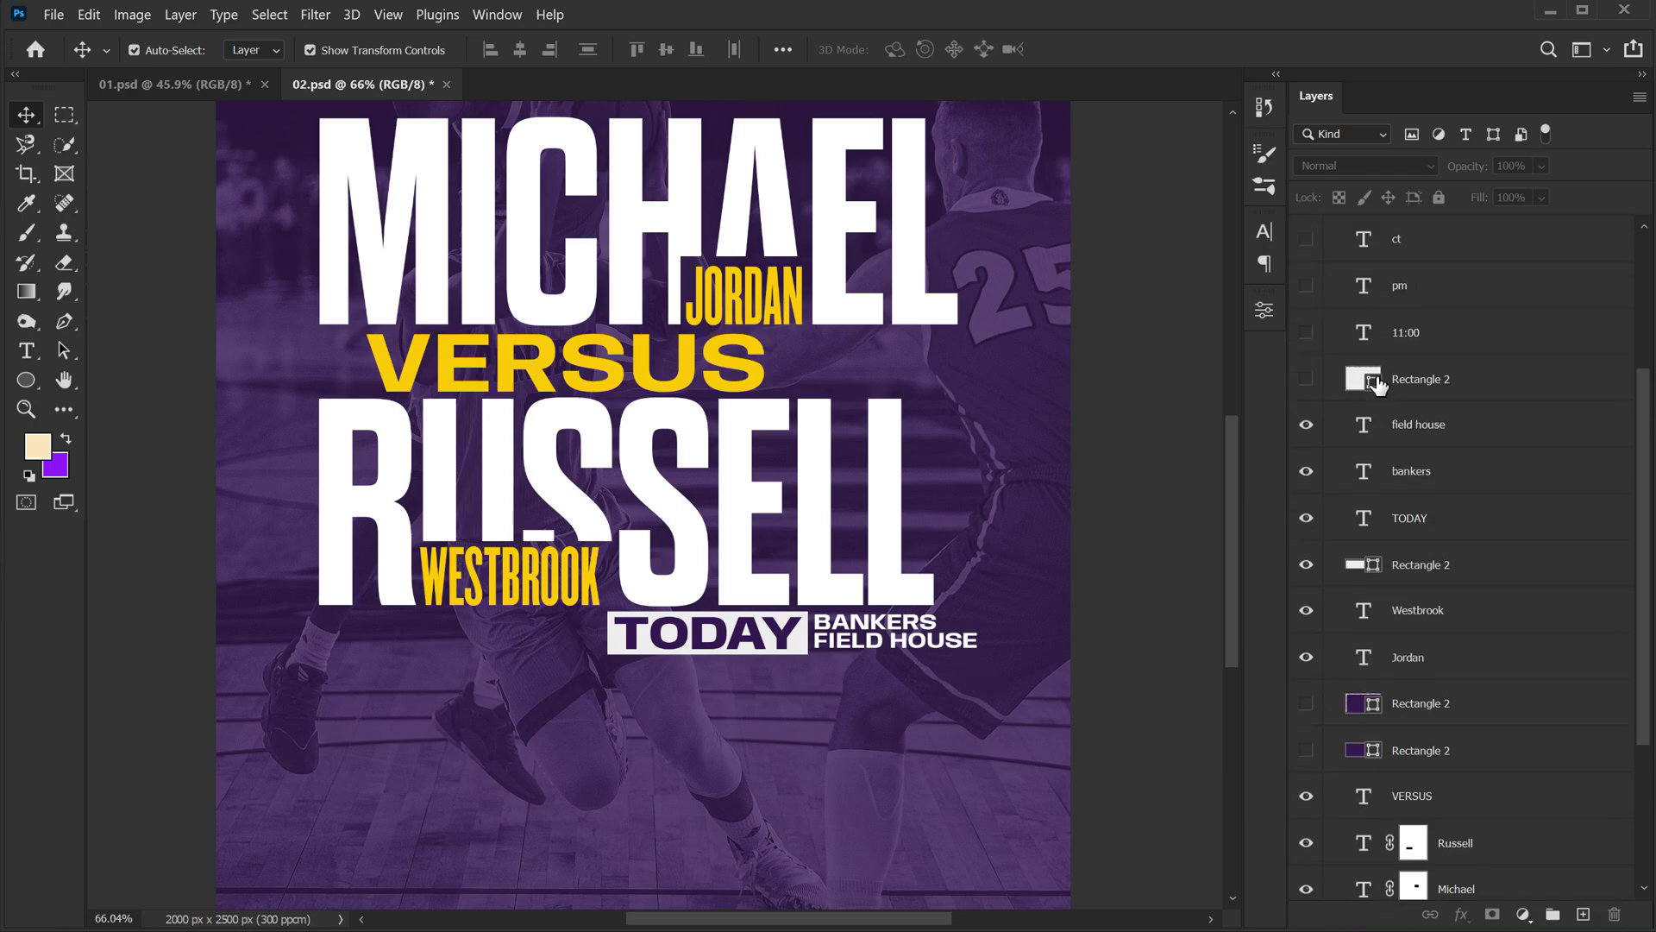
# - Show the 11:00 PM CT time box and the Details group, then fit the poster on screen
pyautogui.click(1305, 378)
pyautogui.click(1306, 332)
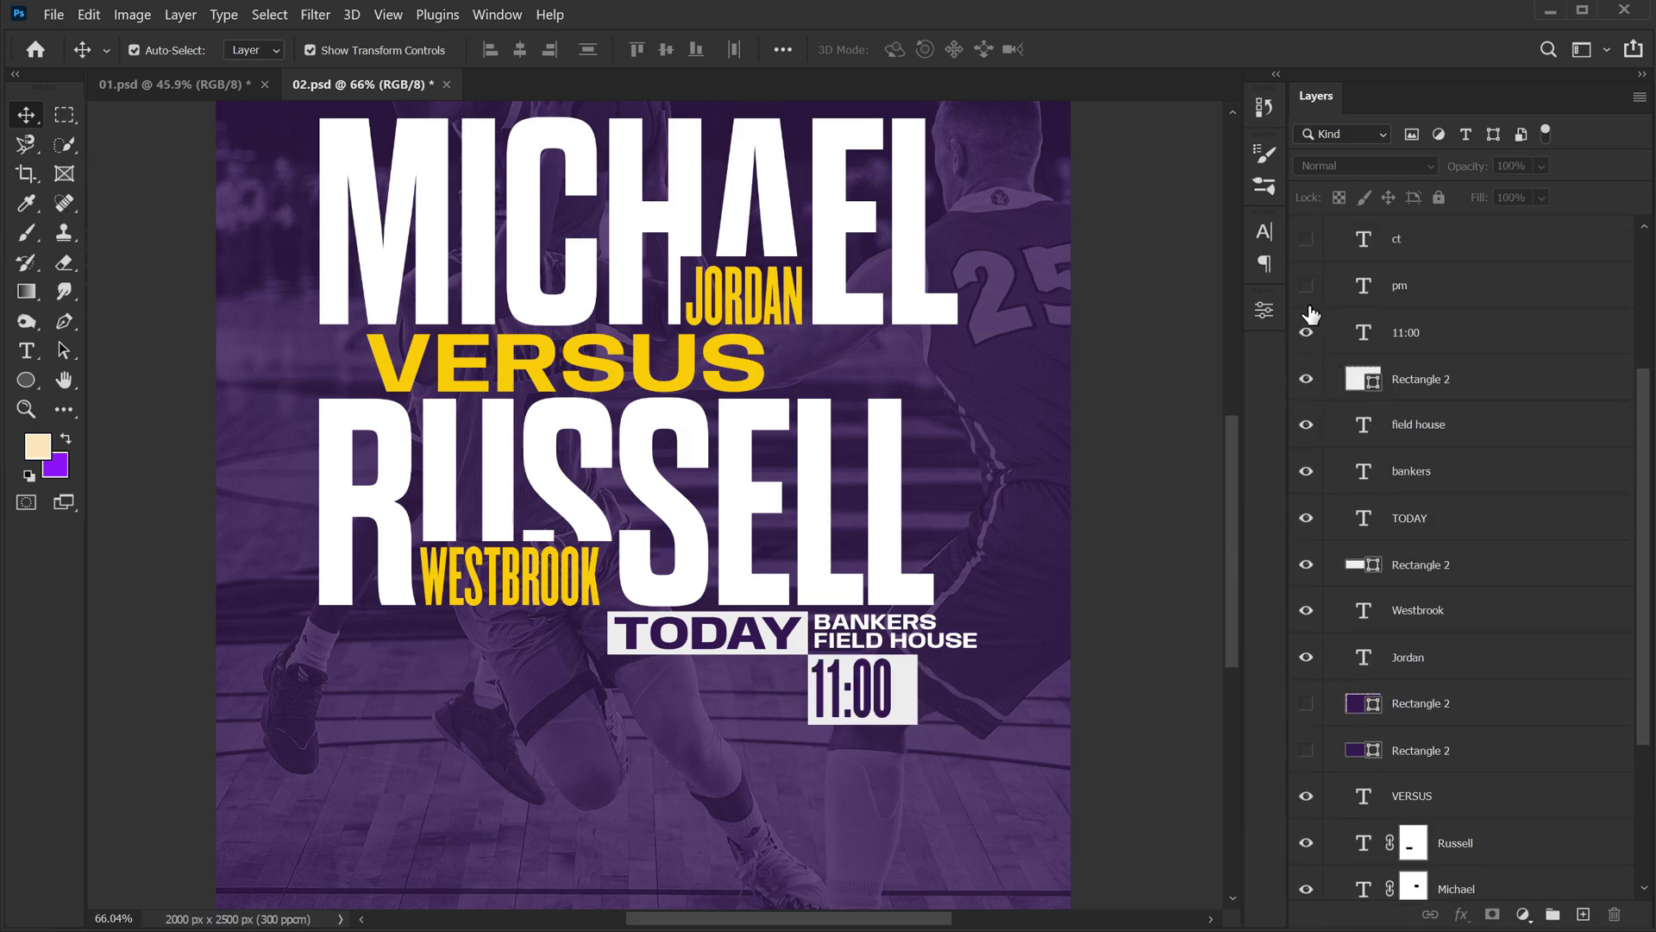
pyautogui.click(1306, 286)
pyautogui.click(1306, 239)
pyautogui.scroll(3, 1309, 302)
pyautogui.click(1306, 354)
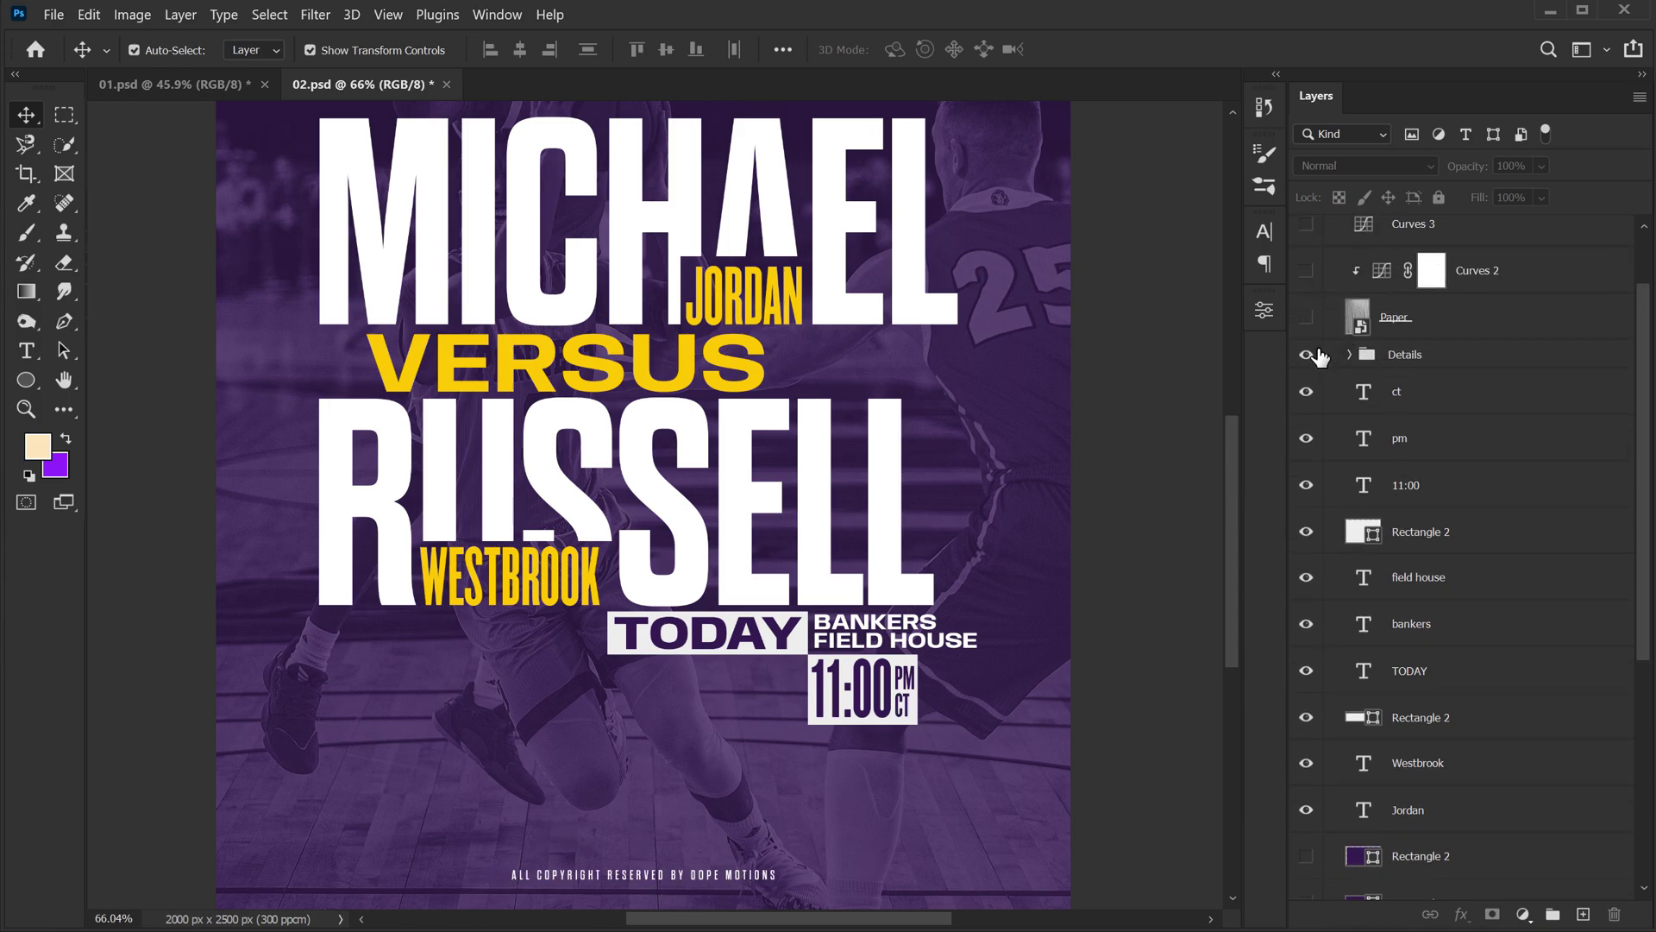
pyautogui.hotkey('ctrl', '0')
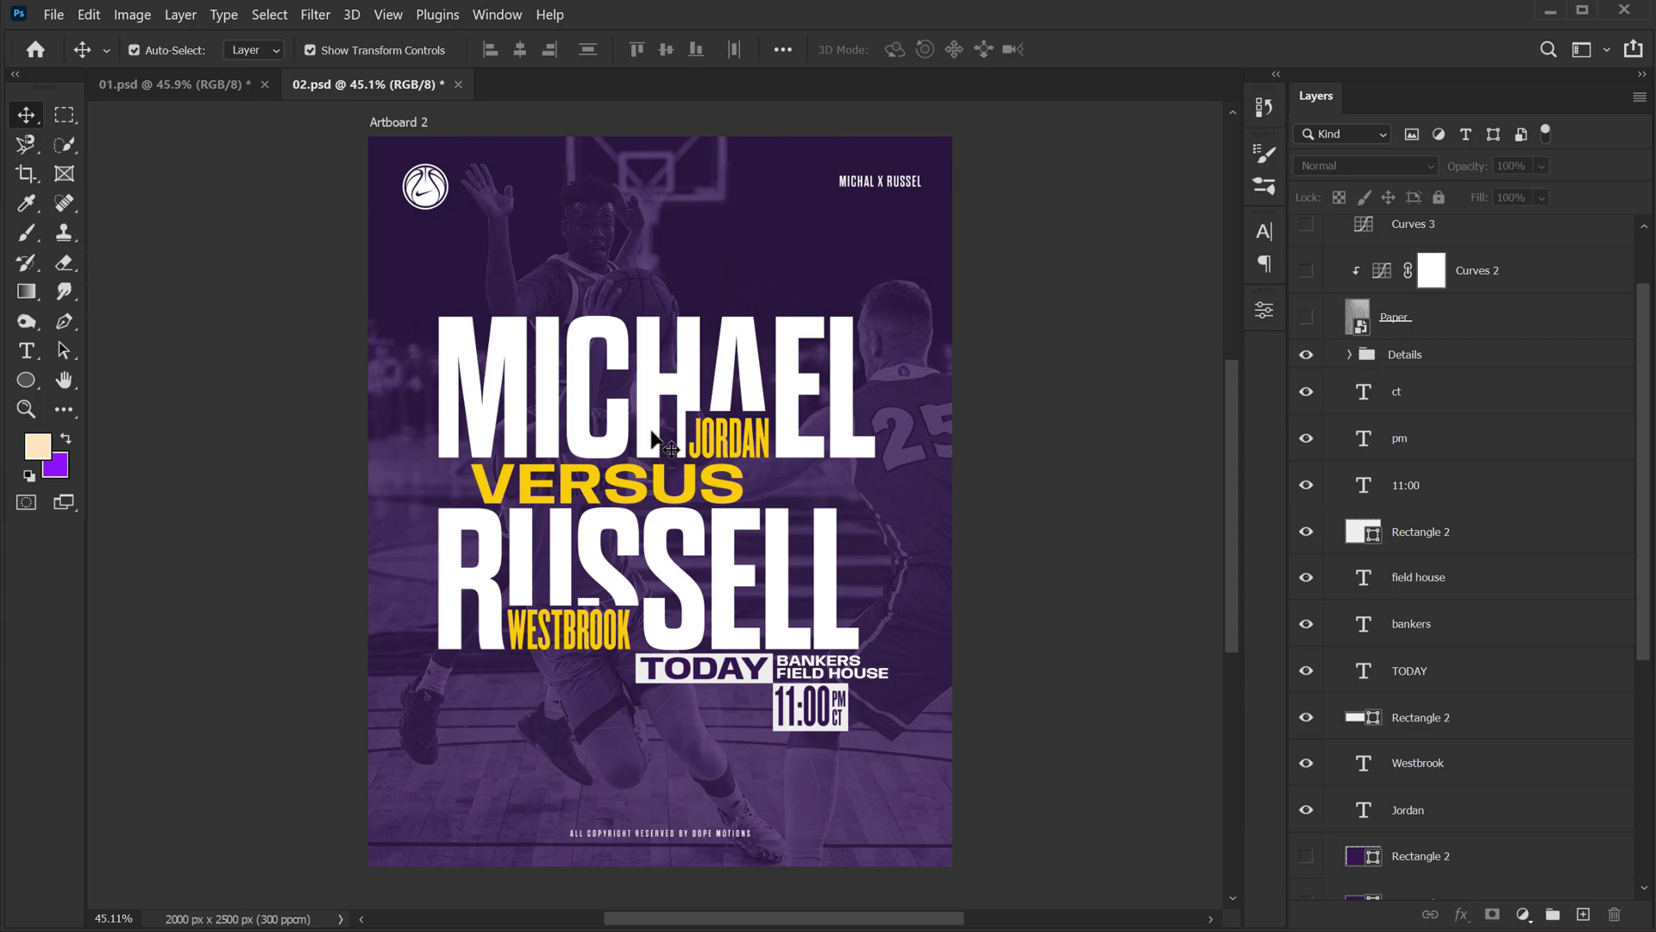
# - Reveal the crumpled Paper texture over the poster
pyautogui.scroll(1, 682, 393)
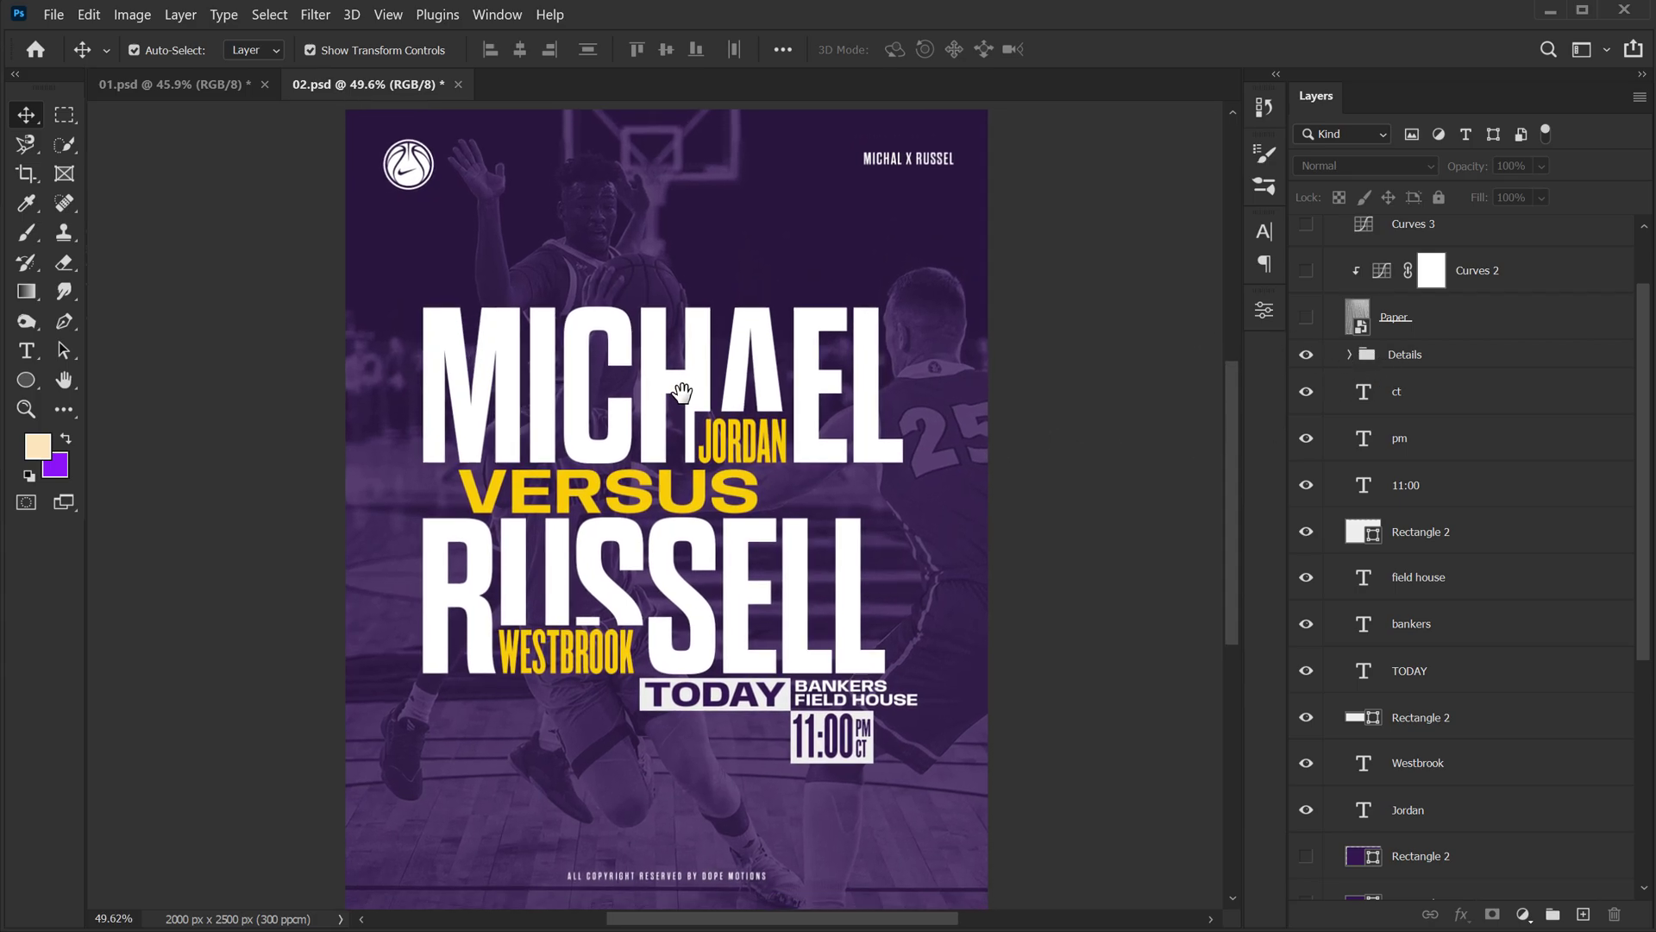
pyautogui.scroll(-1, 681, 393)
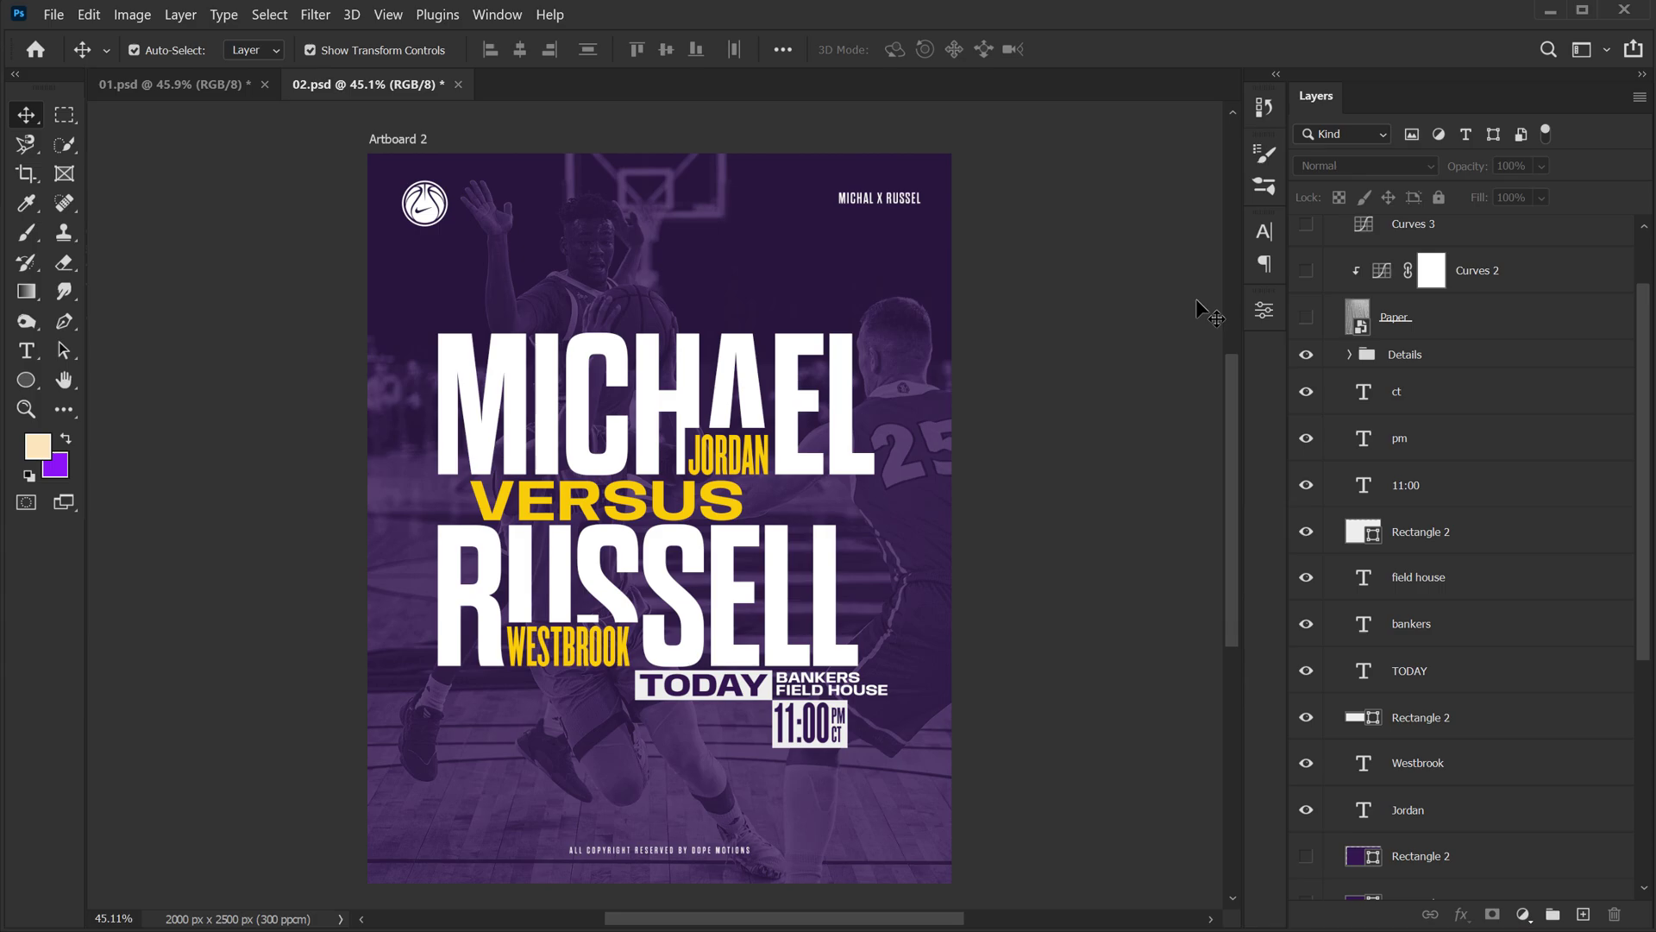
pyautogui.click(1306, 316)
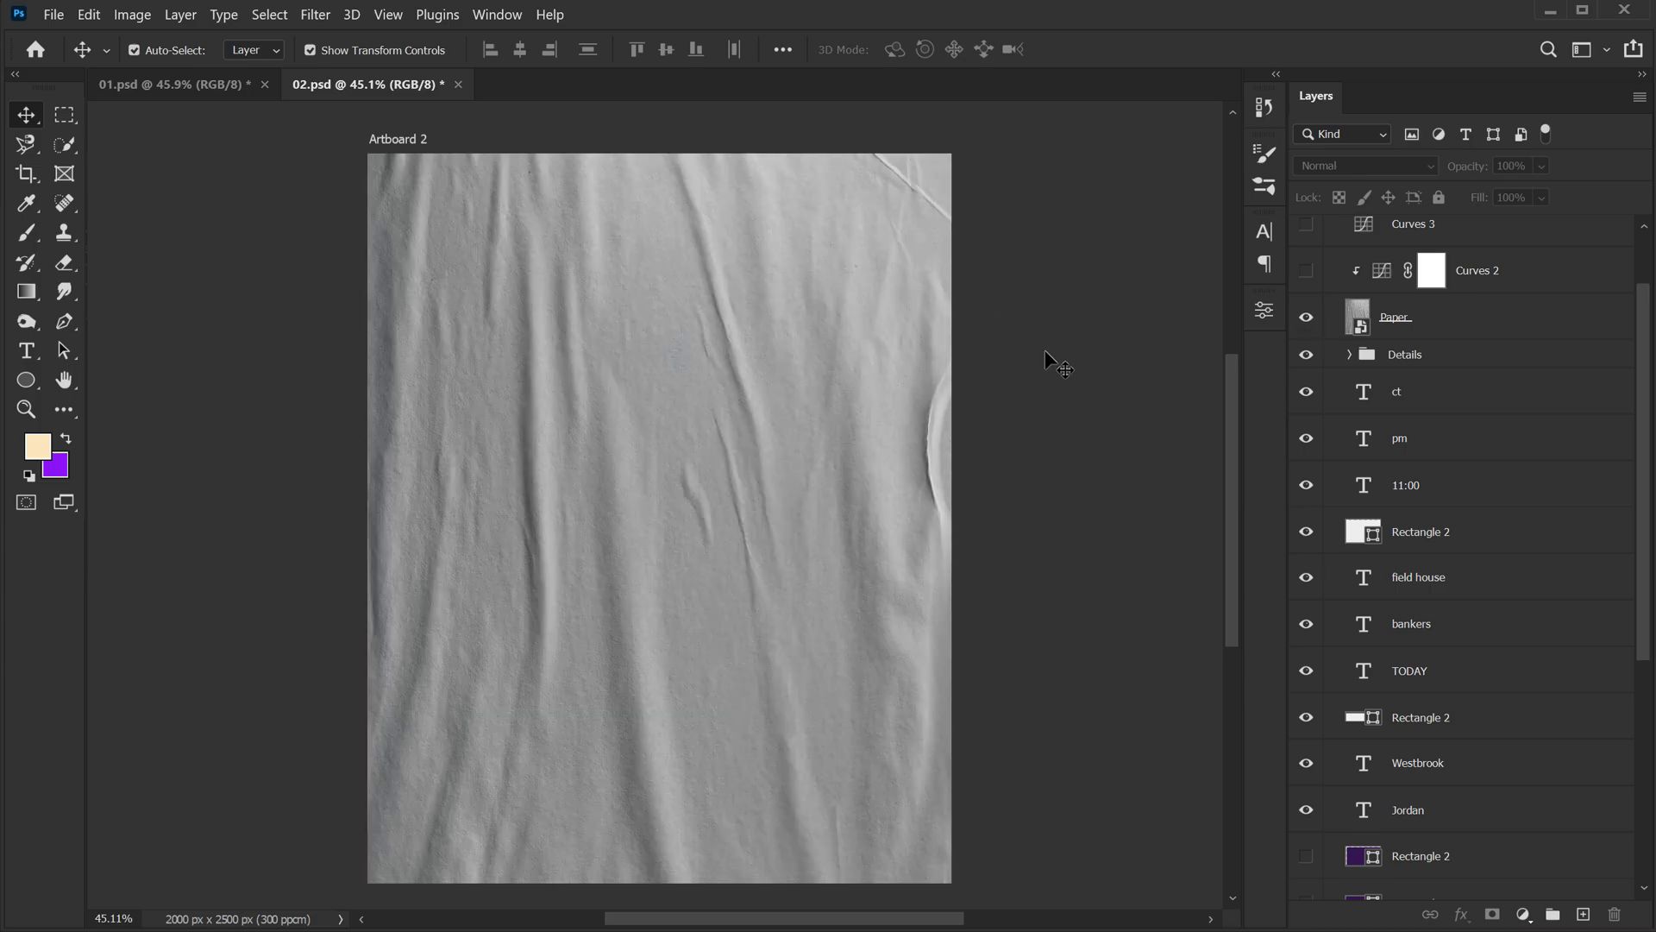
# - Blend the Paper layer in Multiply mode at 60% fill
pyautogui.click(1424, 315)
pyautogui.click(1333, 167)
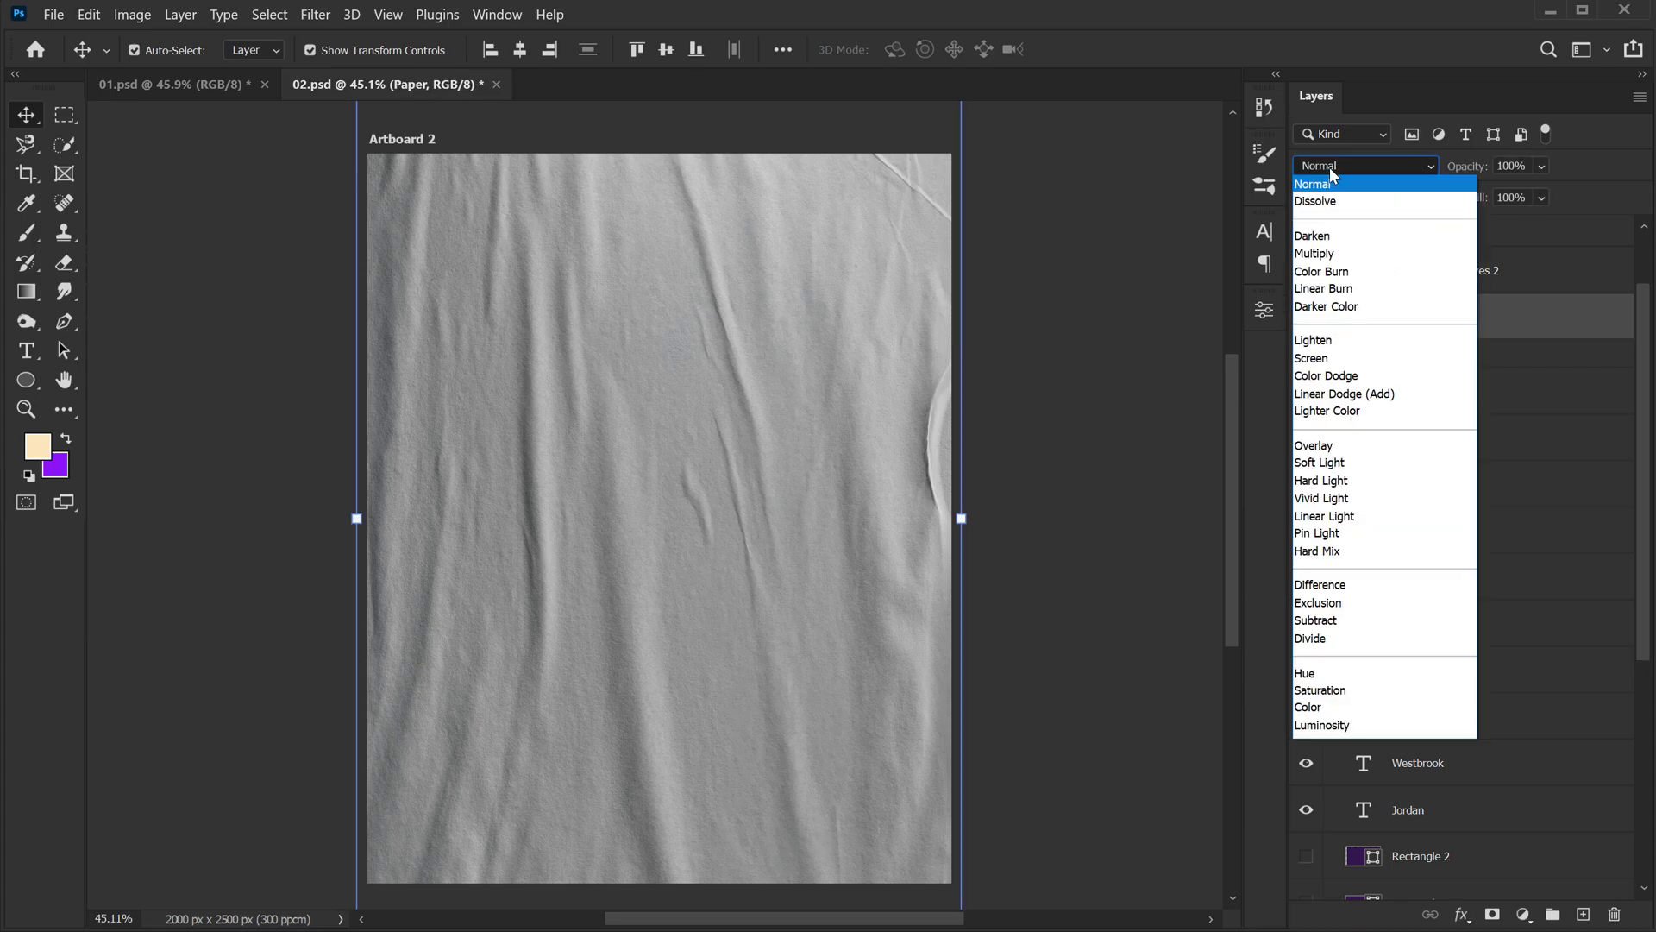
pyautogui.click(1315, 252)
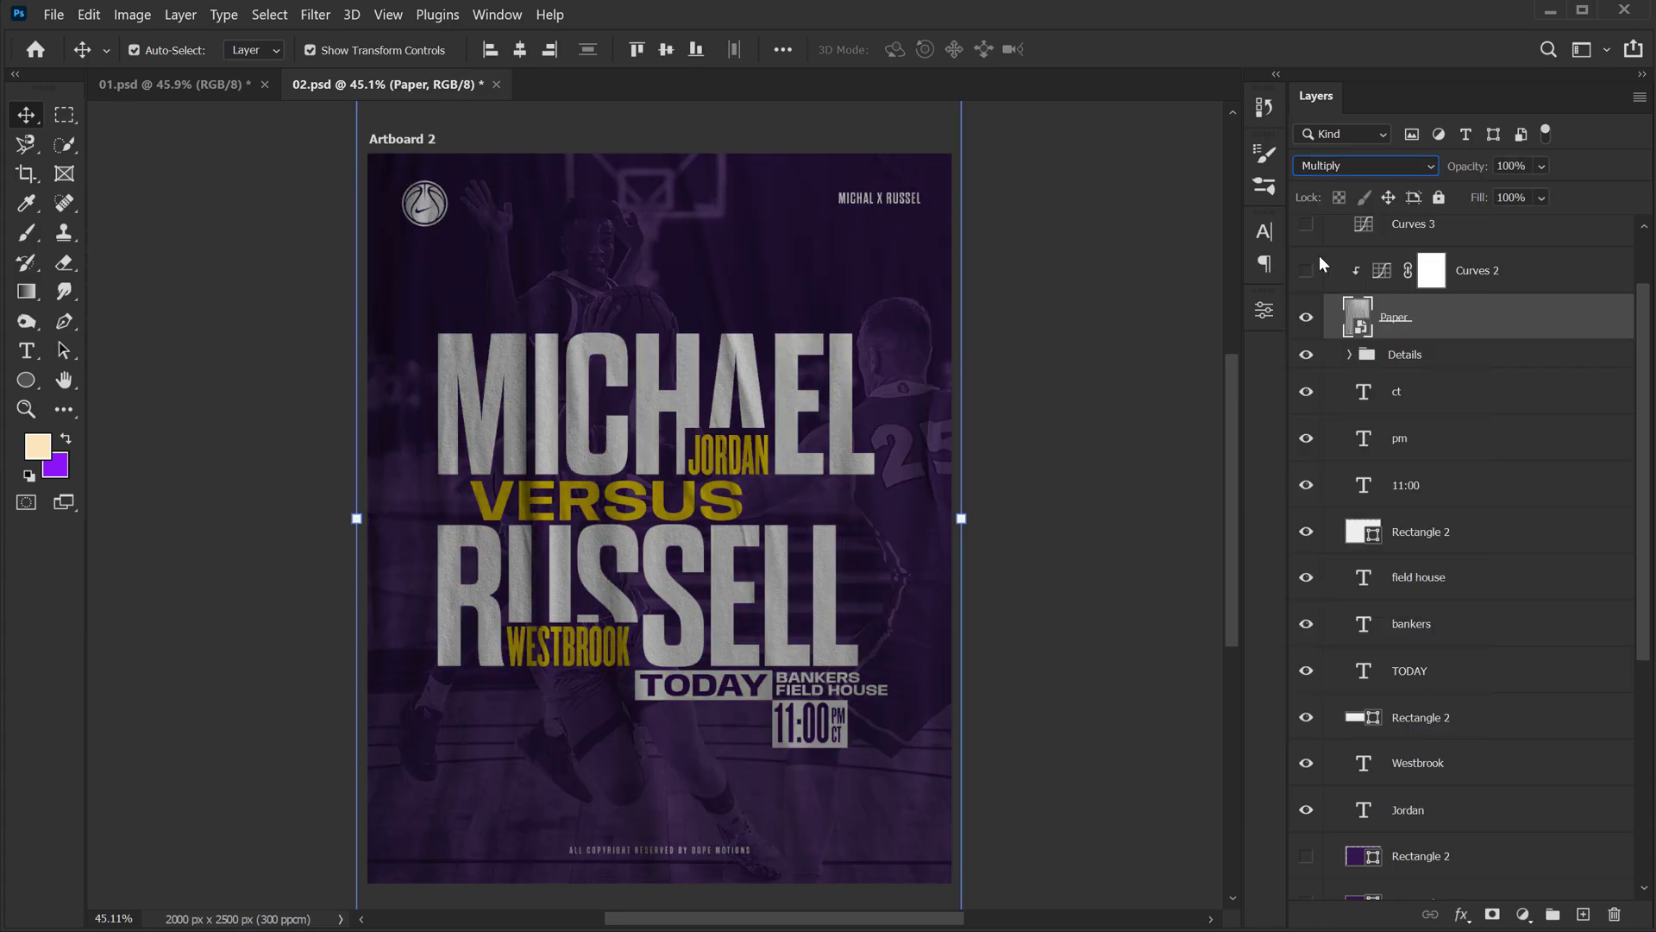
pyautogui.click(1514, 197)
pyautogui.write('60')
pyautogui.press('Return')
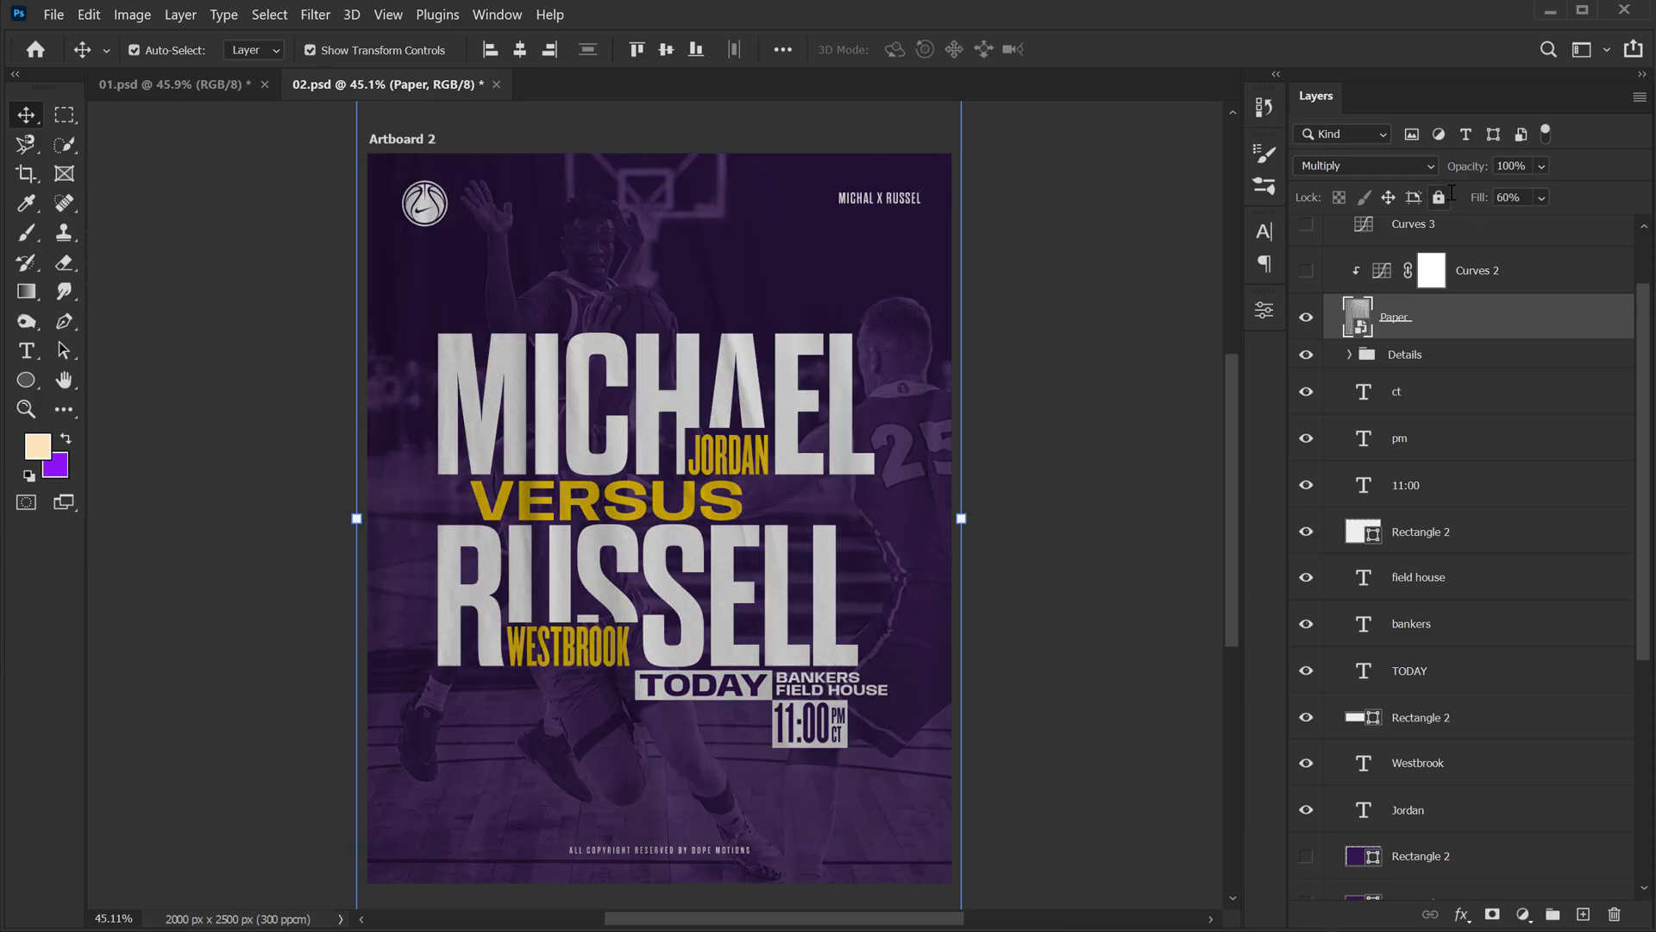
# - Pan the poster view slightly left
pyautogui.scroll(3, 517, 435)
pyautogui.scroll(2, 517, 436)
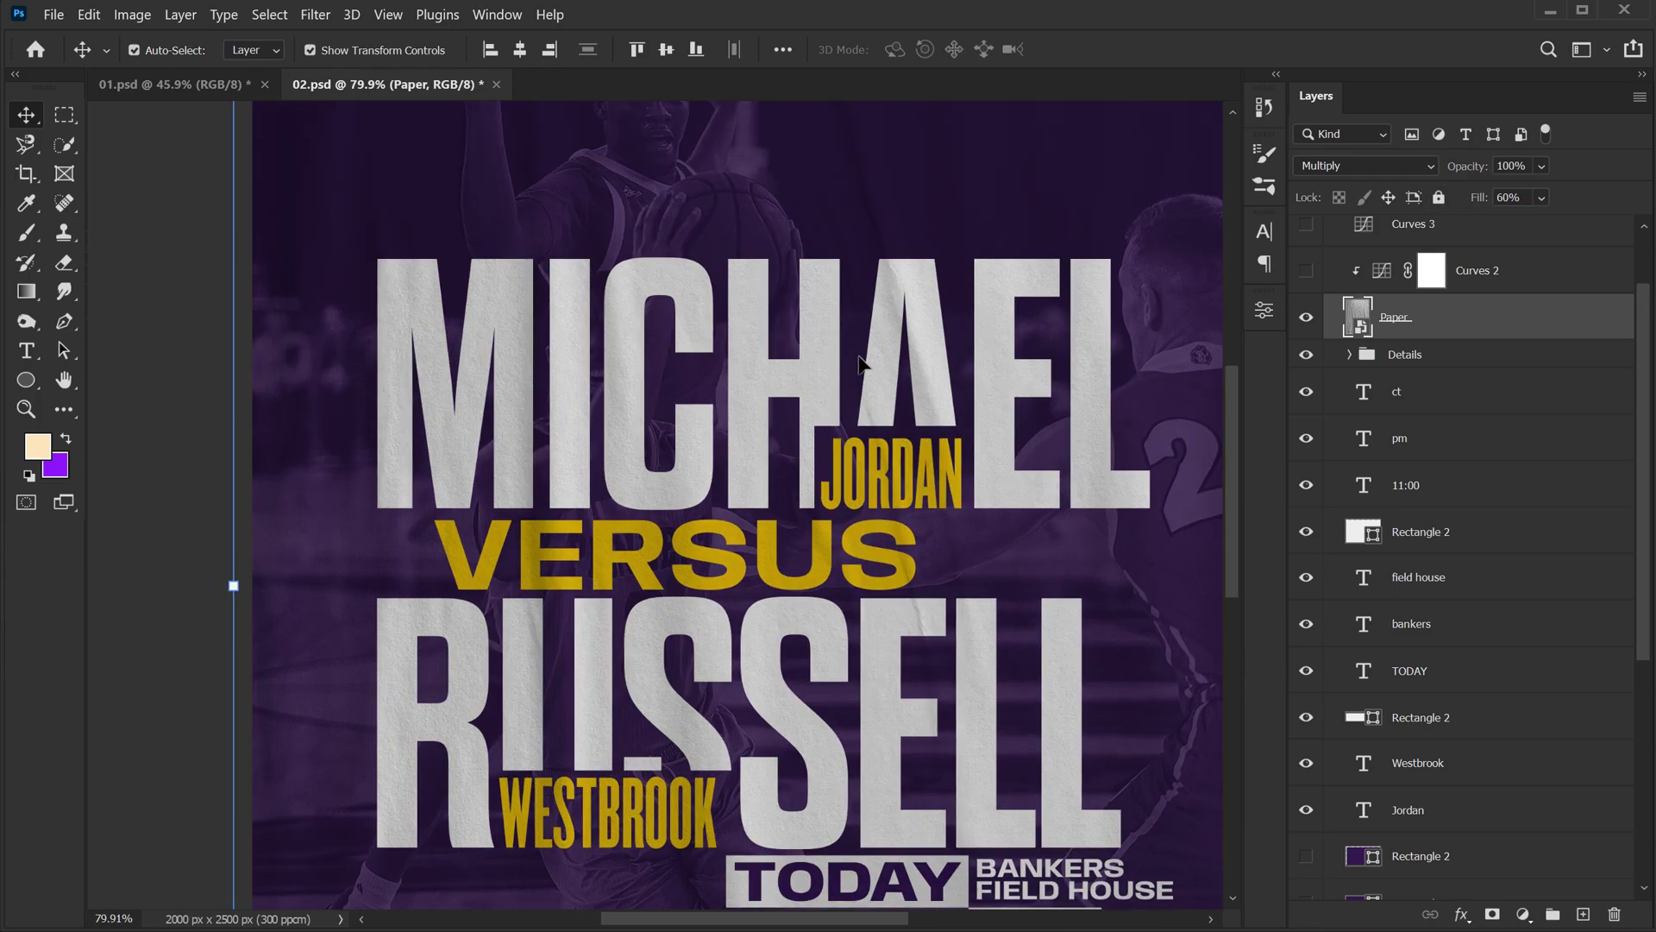
pyautogui.moveTo(889, 372); pyautogui.dragTo(829, 370)
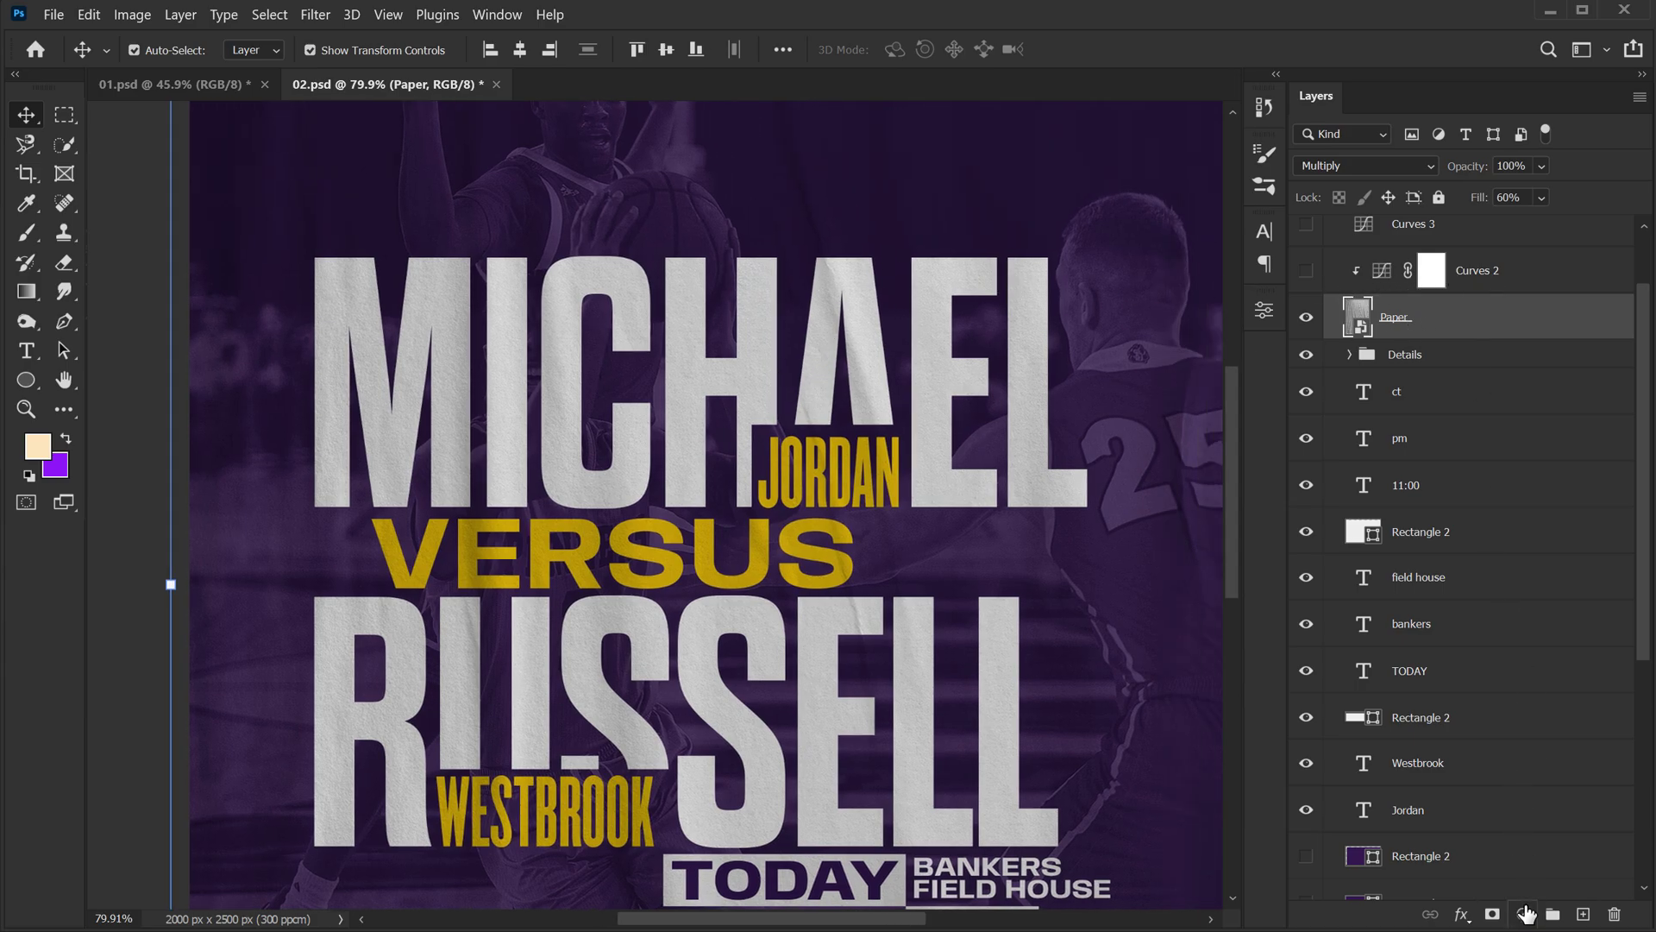
pyautogui.click(1525, 913)
# - Add a trial Curves adjustment above Paper and shape an S-curve
pyautogui.click(1581, 626)
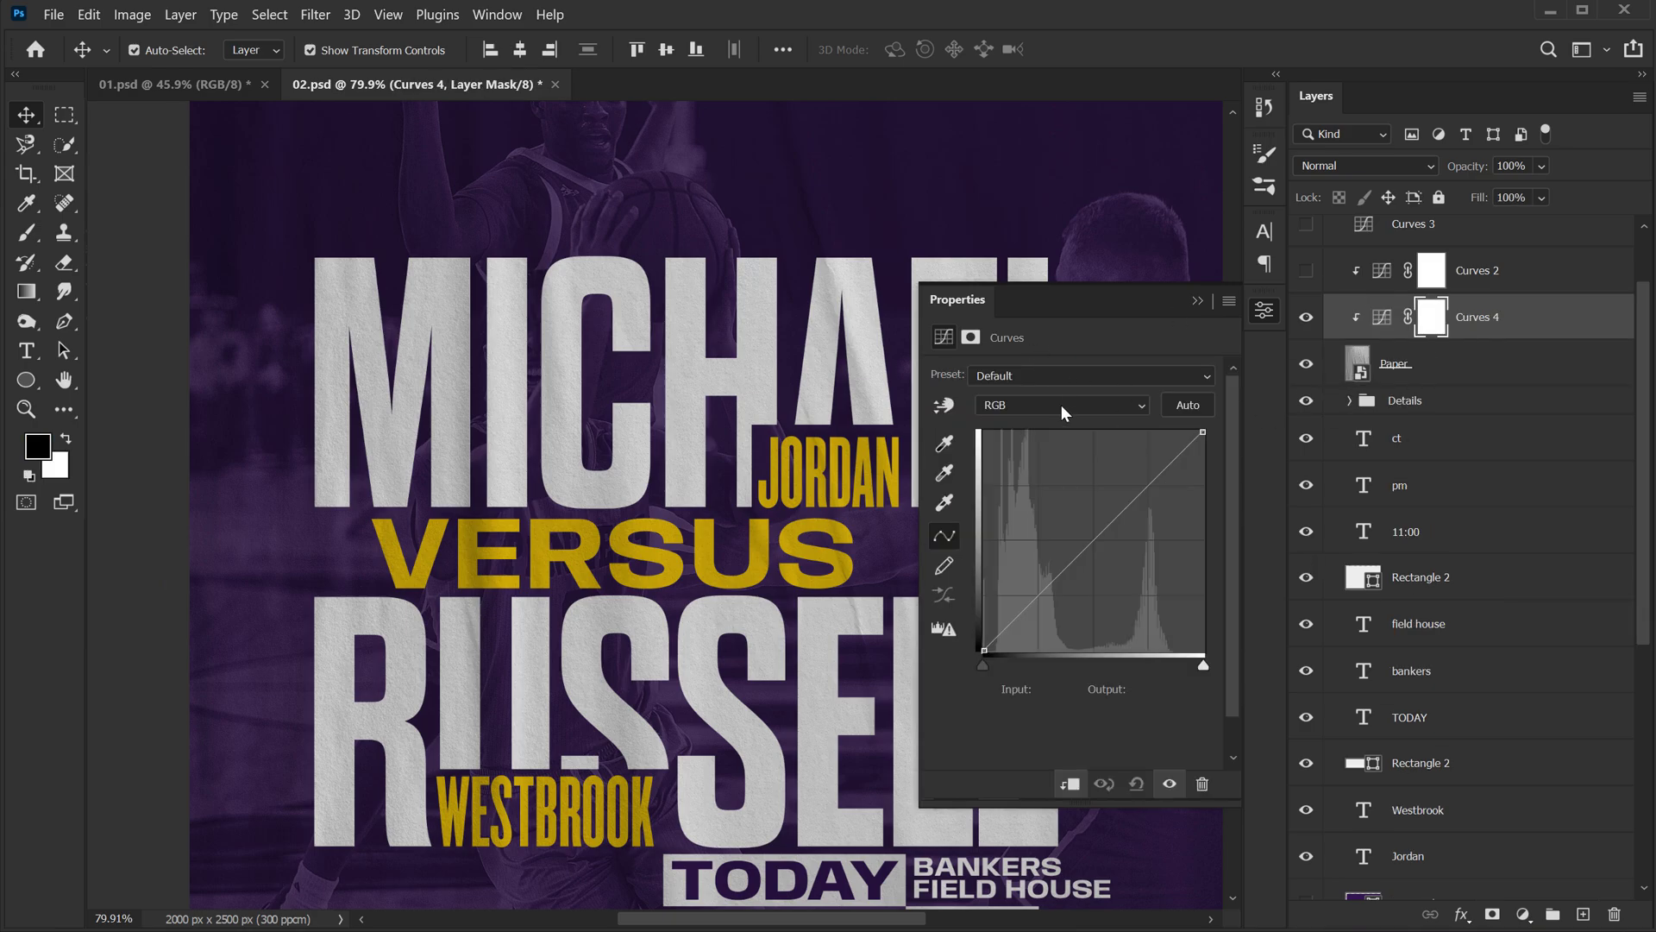
pyautogui.moveTo(1041, 595); pyautogui.dragTo(1039, 584)
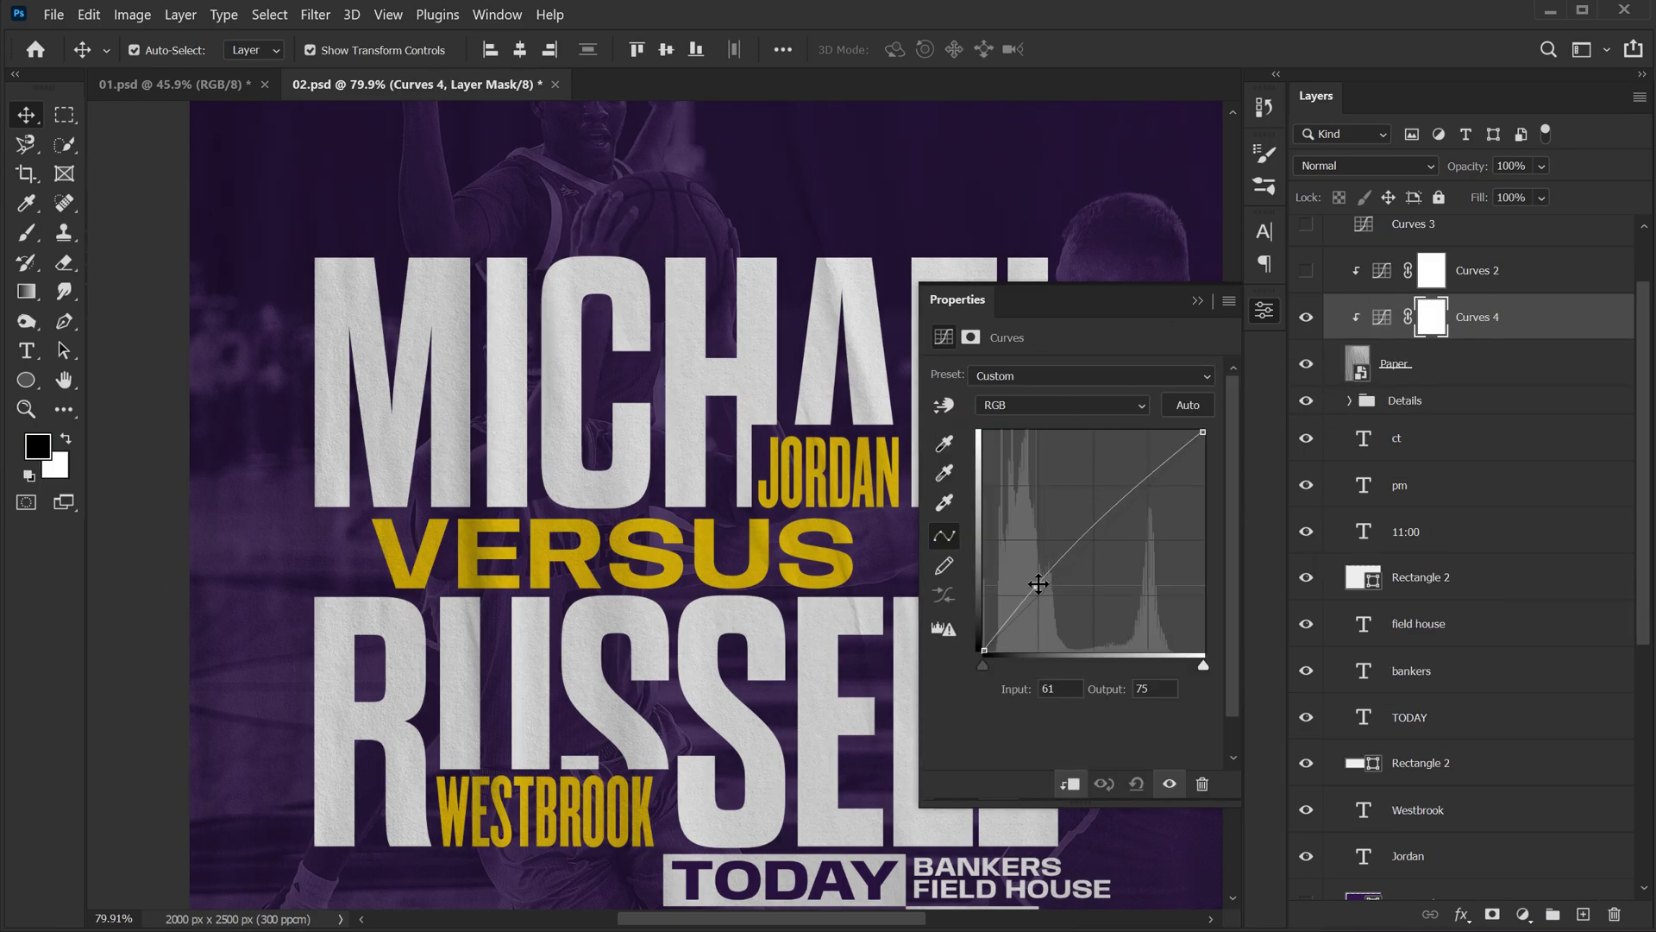
pyautogui.moveTo(1137, 494); pyautogui.dragTo(1136, 458)
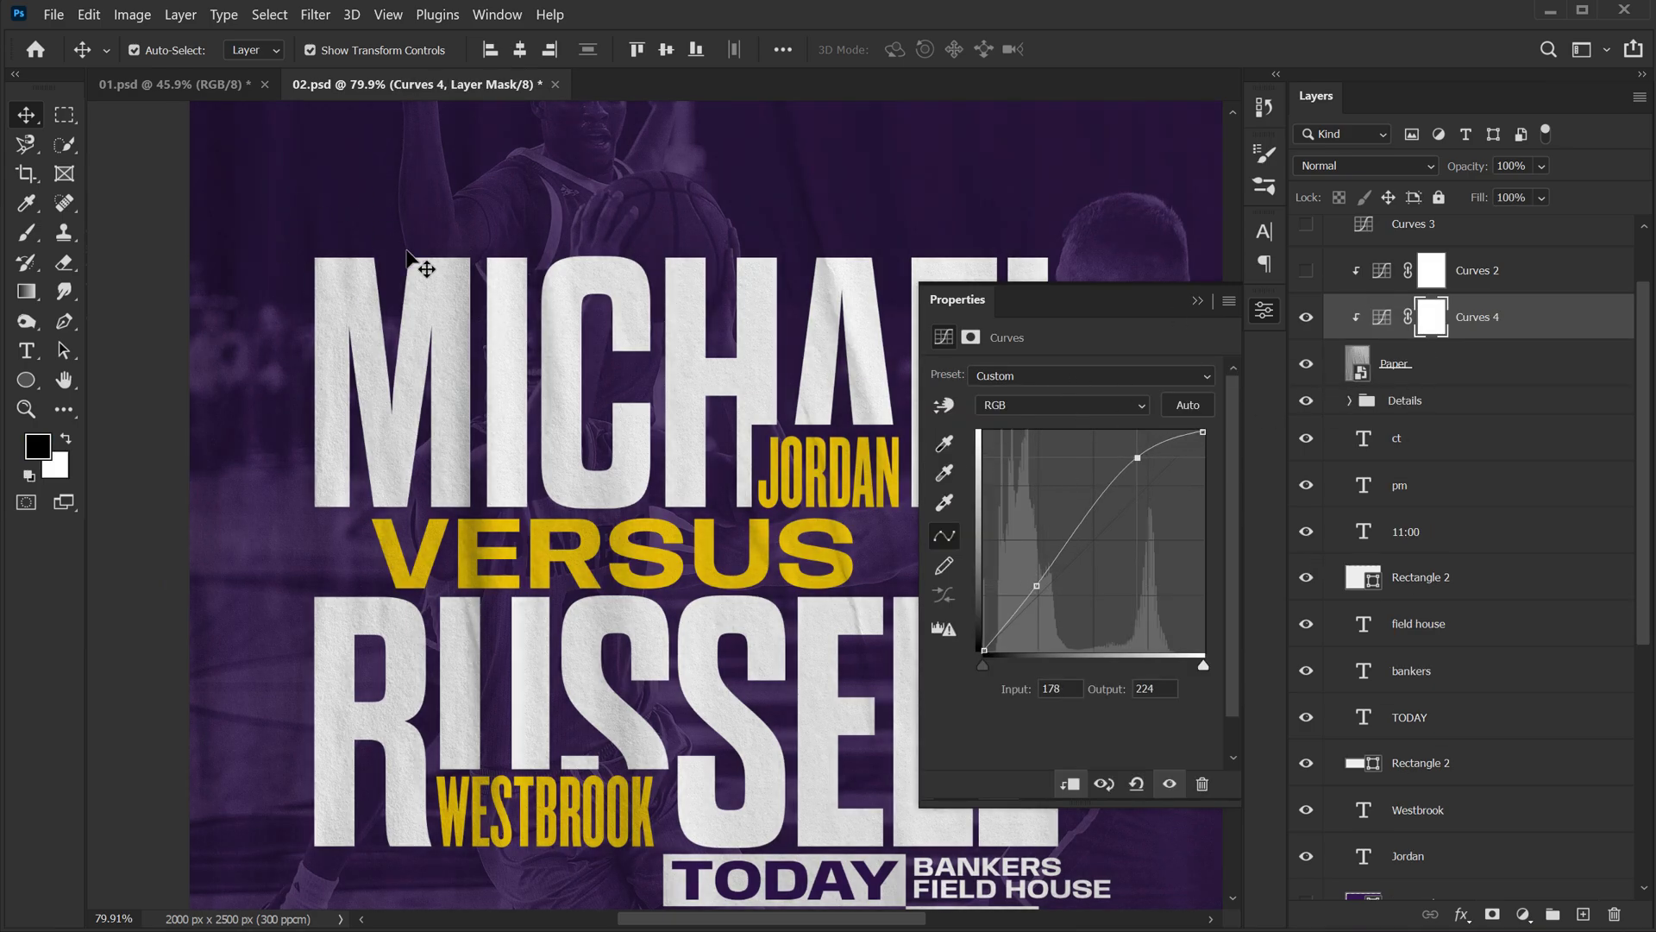
pyautogui.scroll(3, 426, 351)
pyautogui.scroll(2, 425, 352)
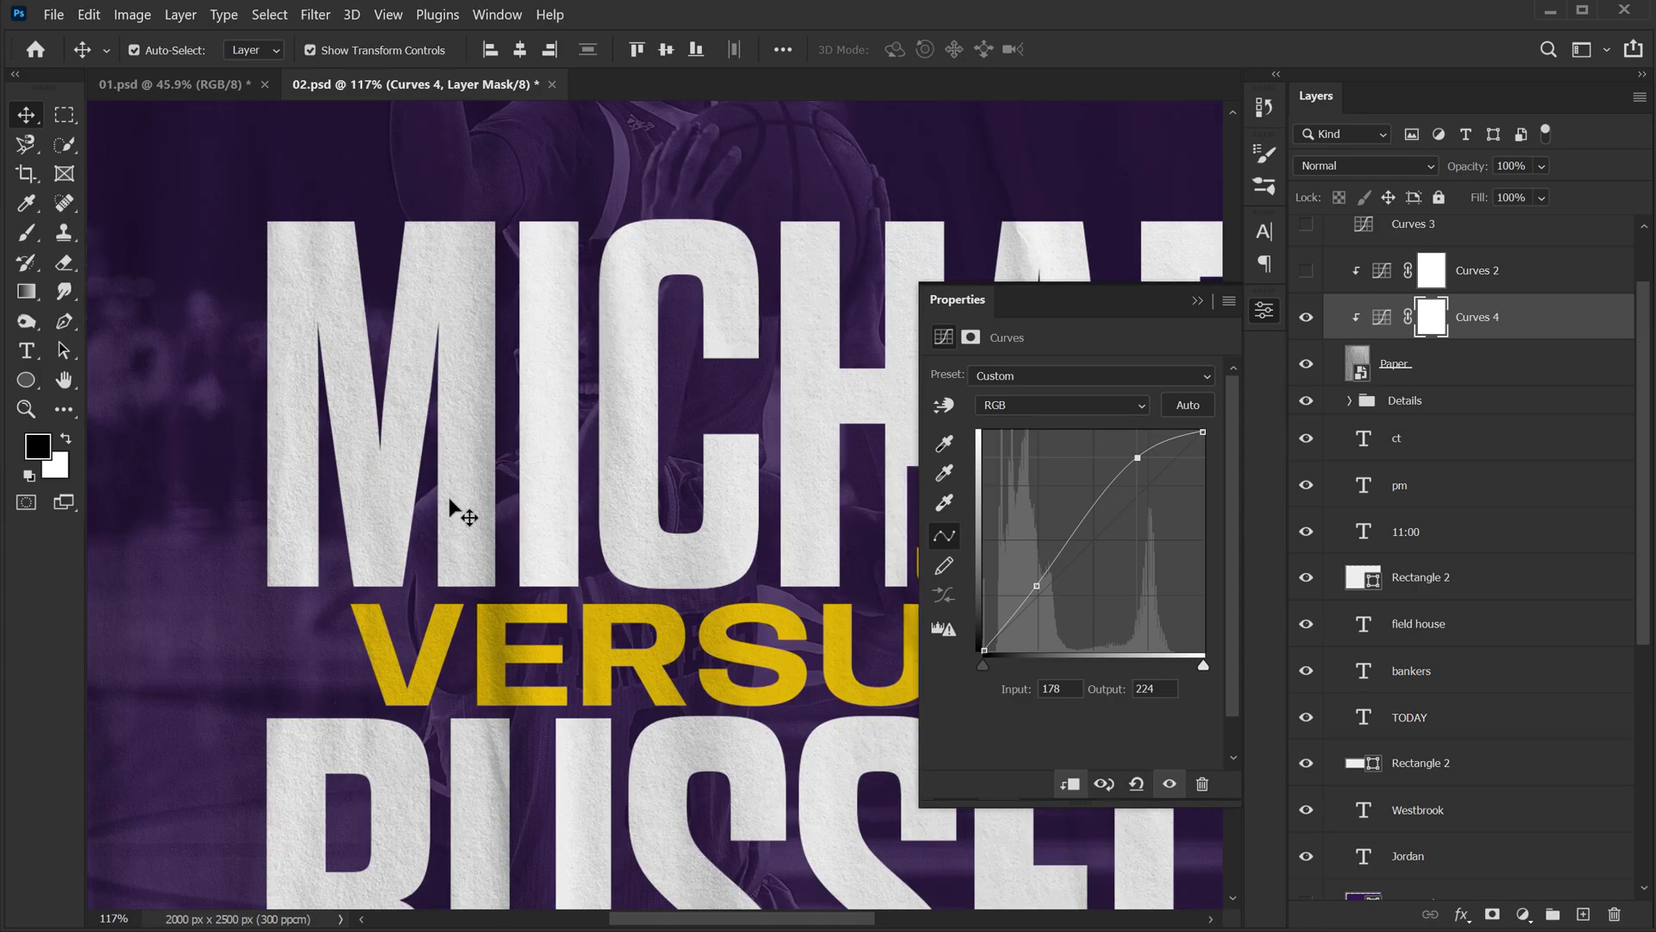
pyautogui.click(1264, 312)
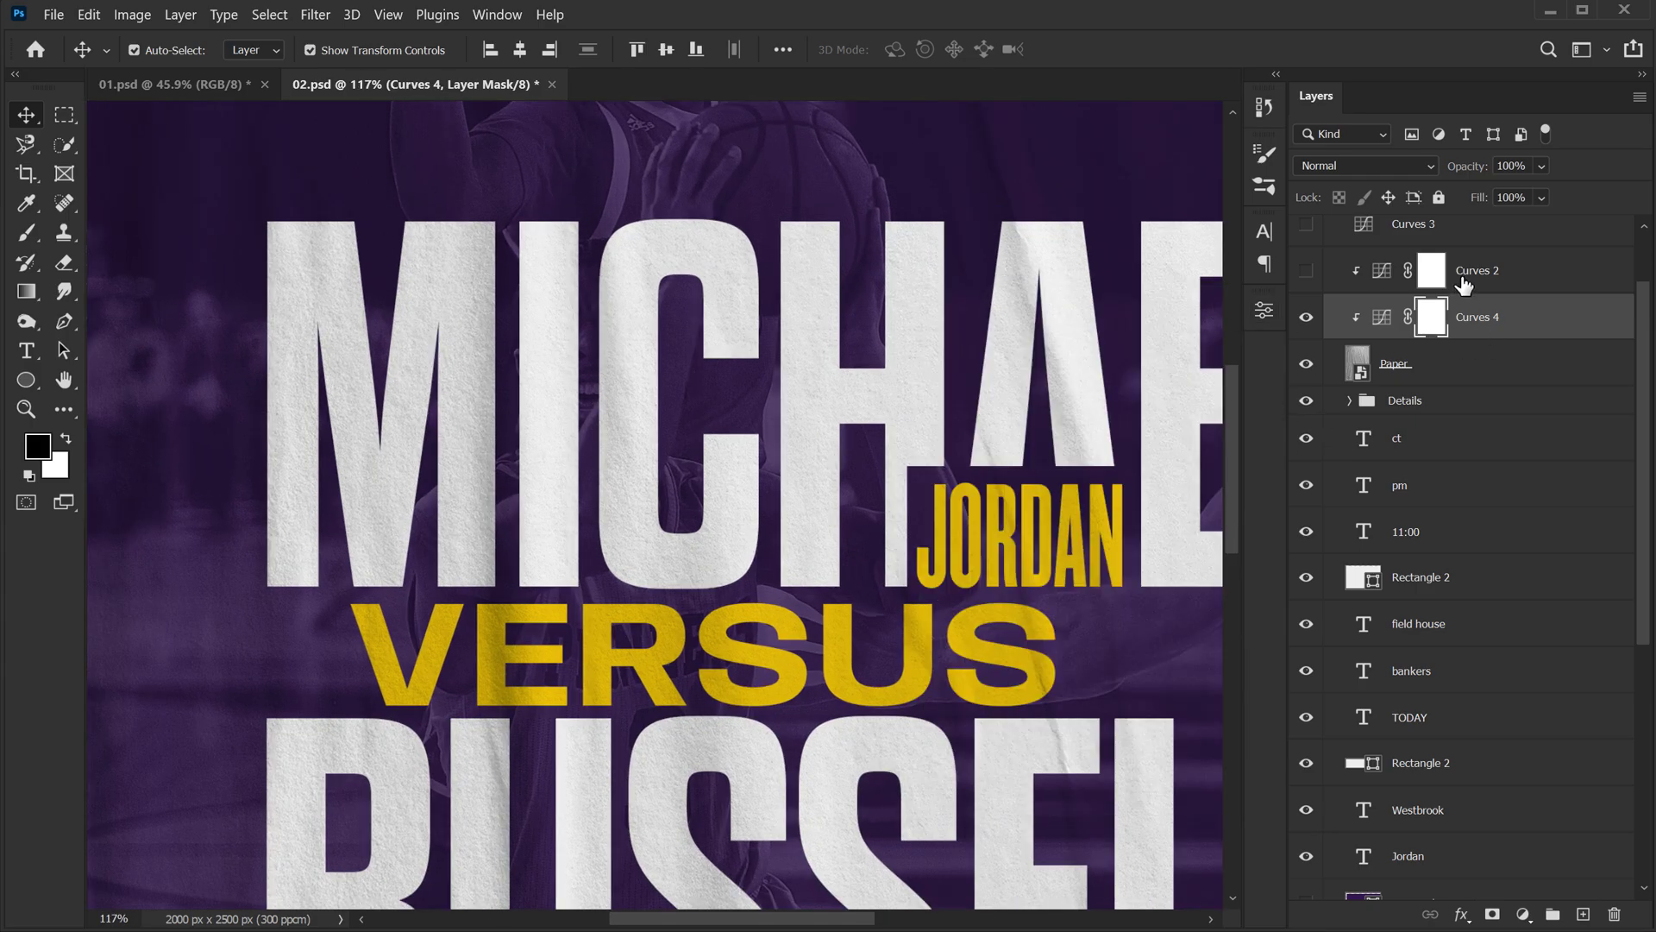
# - Delete the trial Curves 4, then switch on and select Curves 2
pyautogui.click(1475, 317)
pyautogui.press('Delete')
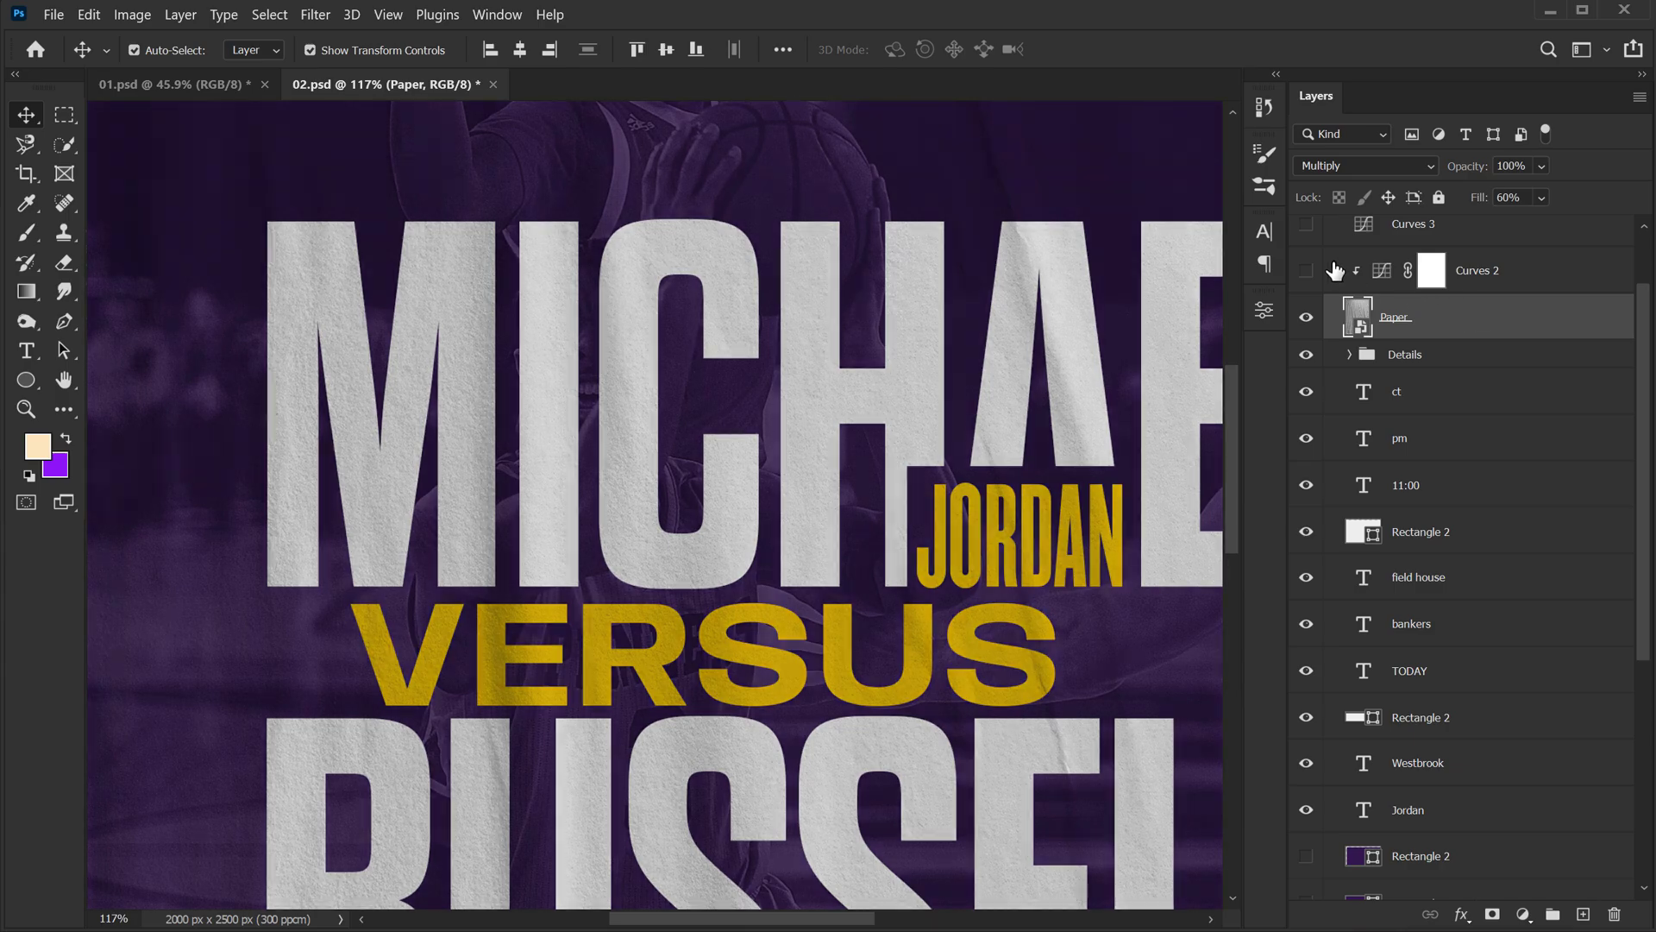
pyautogui.click(1306, 271)
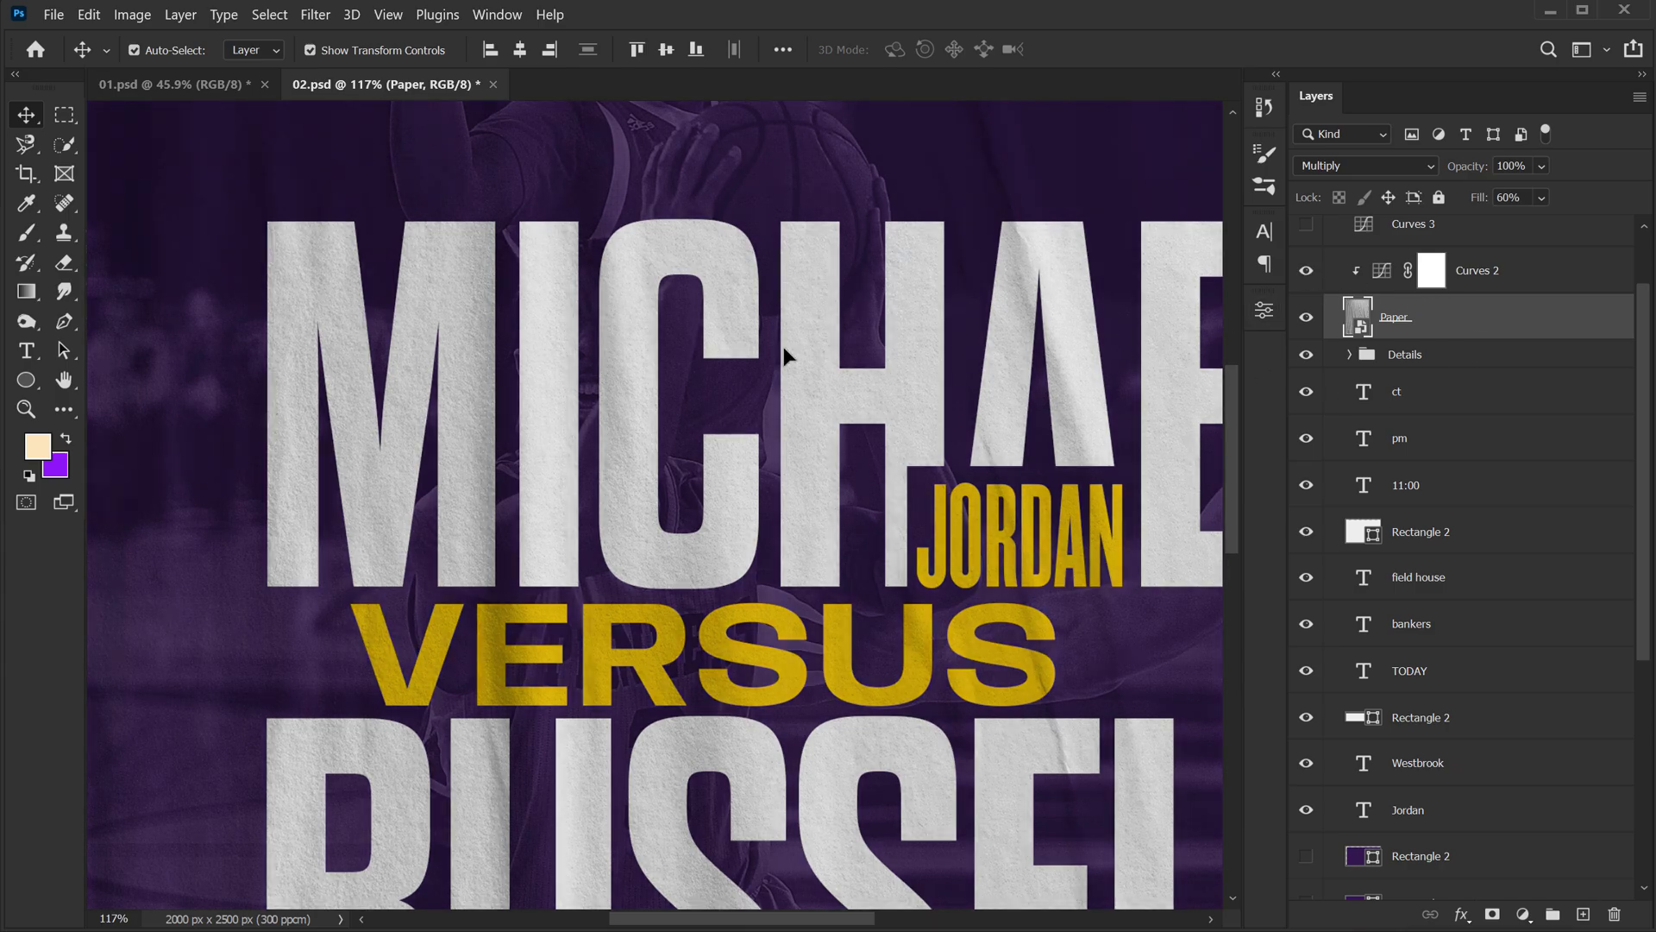
pyautogui.click(1472, 275)
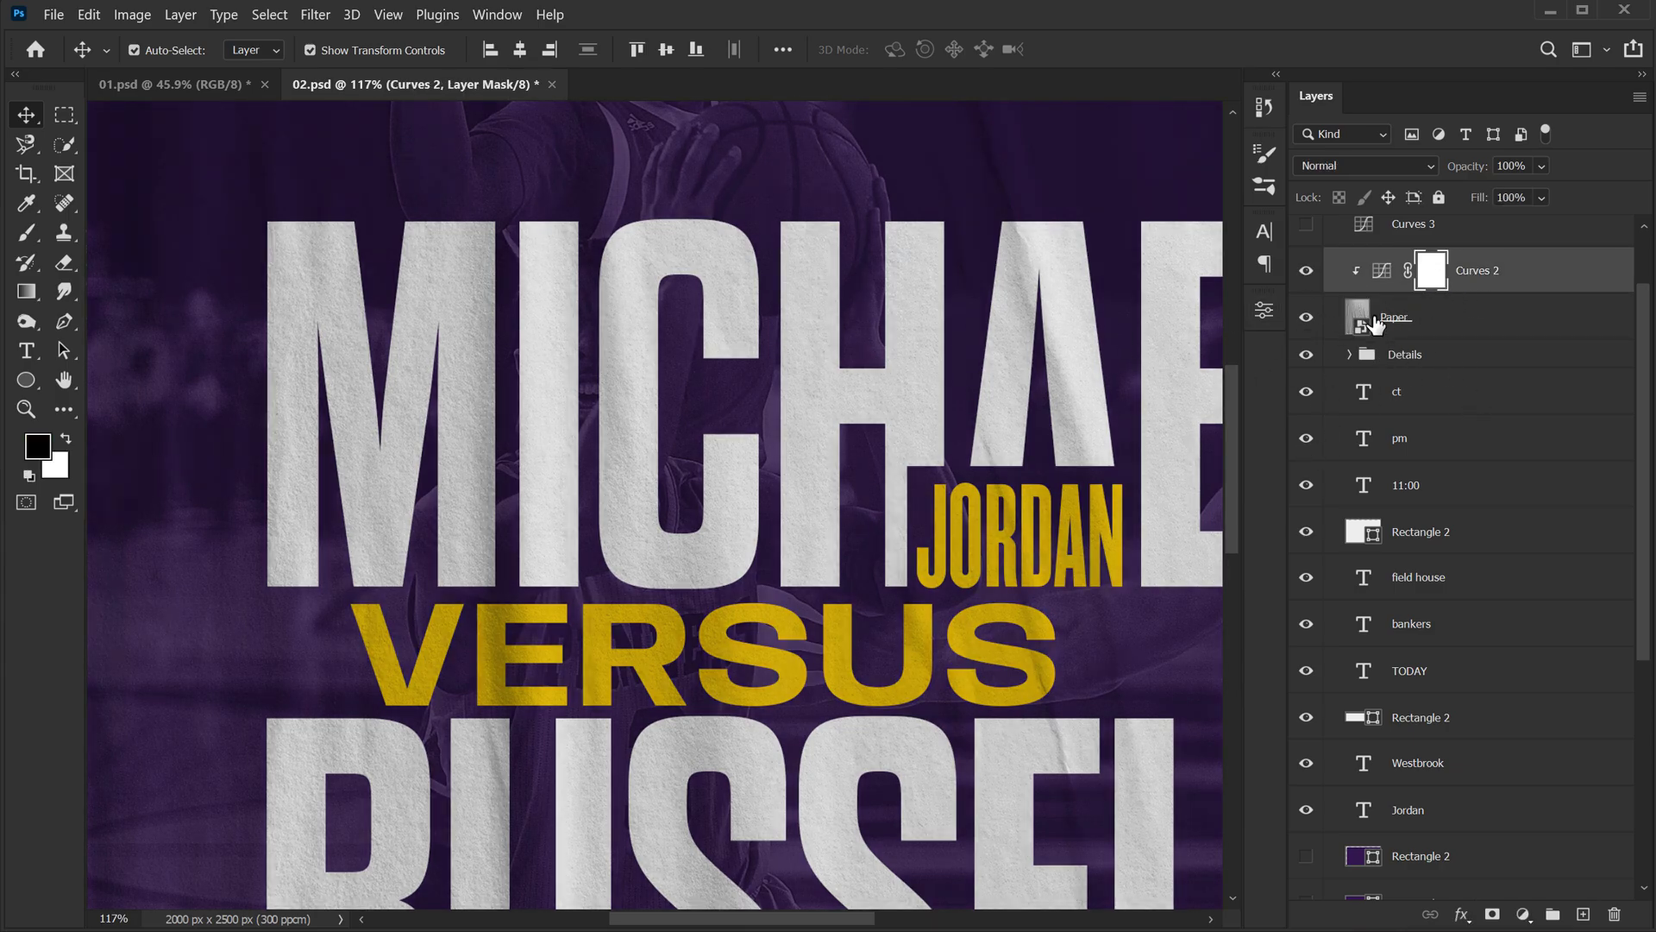
pyautogui.scroll(2, 1375, 323)
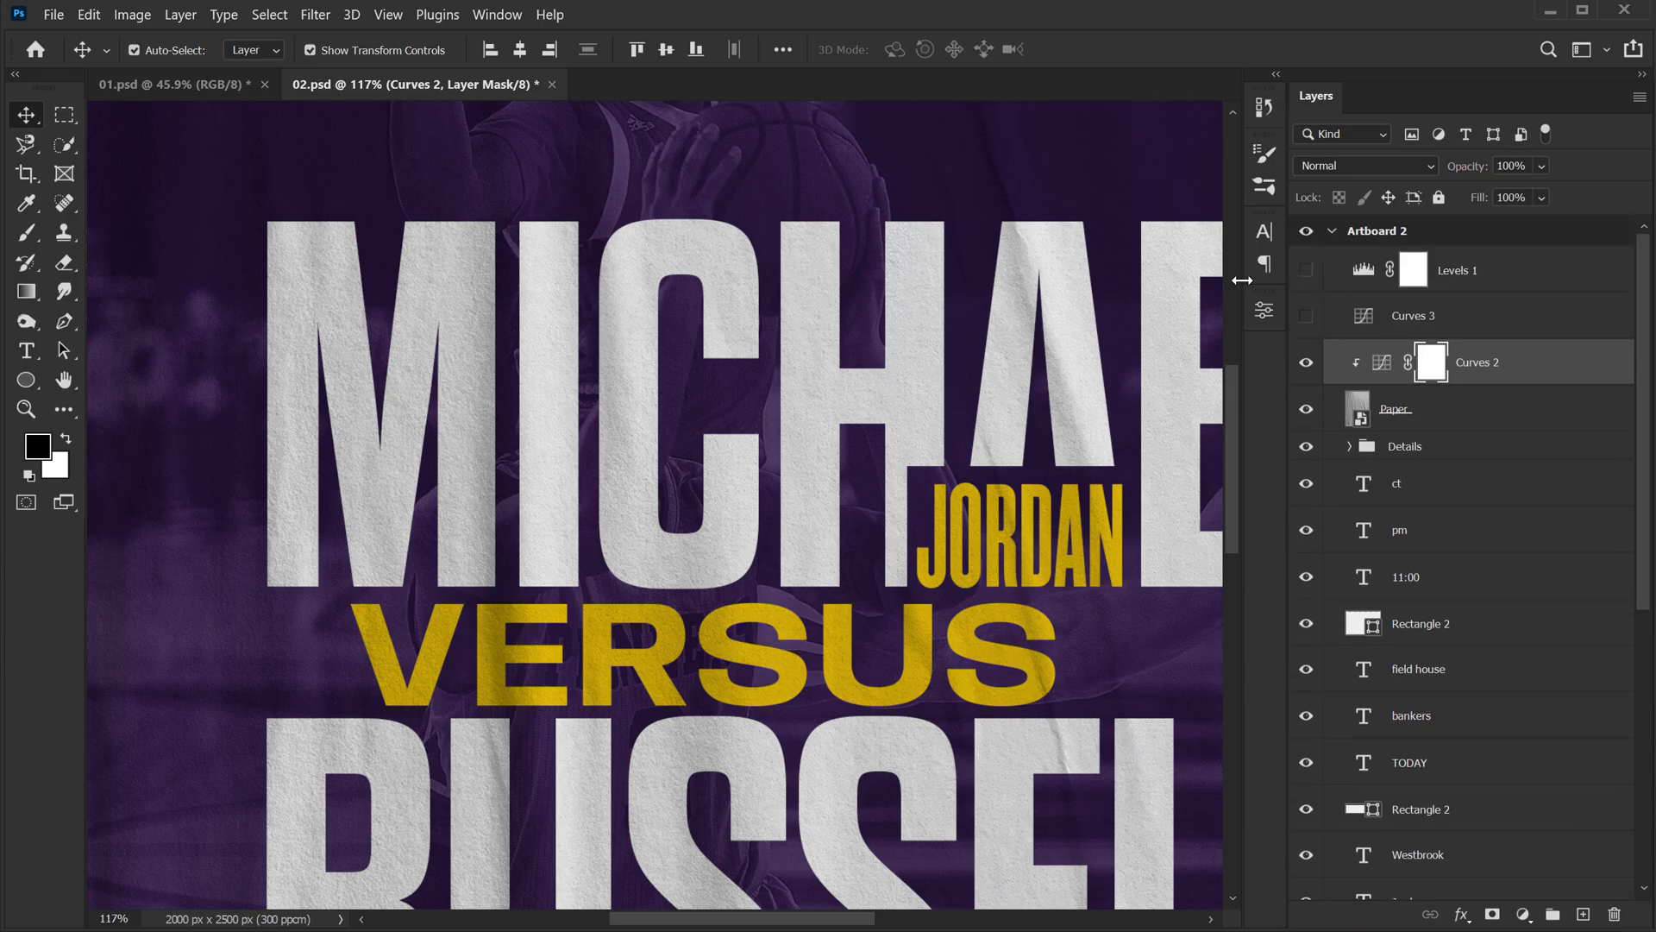
# - Turn on Curves 3 and nudge its lower and upper curve points
pyautogui.click(1306, 315)
pyautogui.scroll(-5, 731, 339)
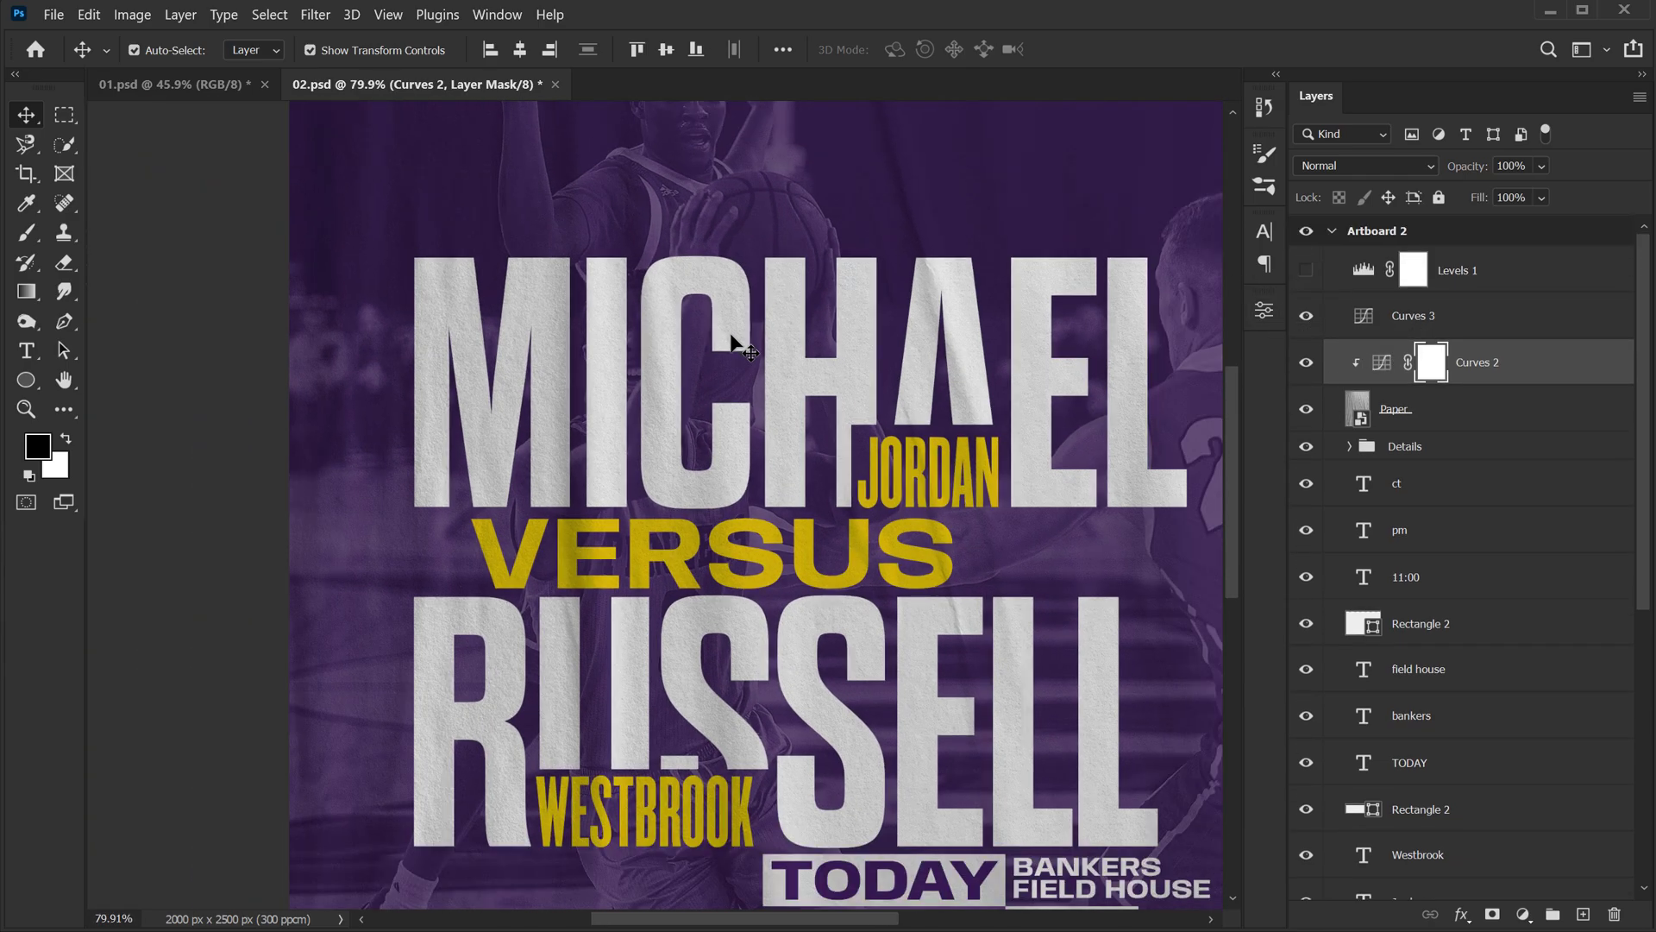
pyautogui.scroll(-1, 742, 345)
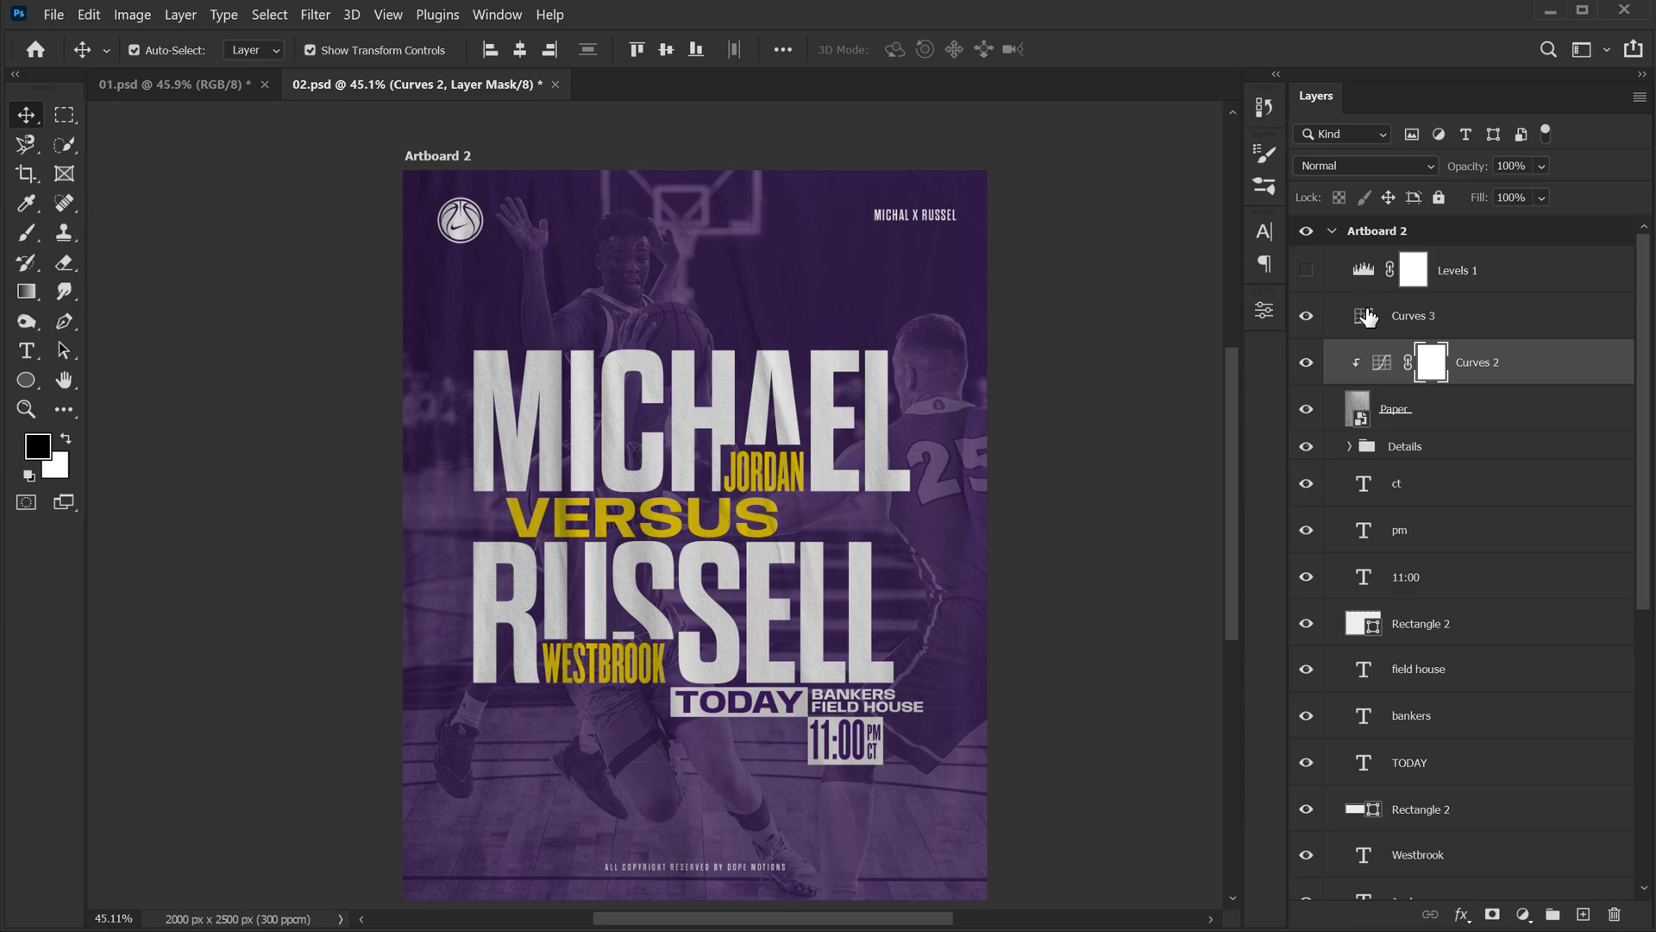
pyautogui.click(1365, 319)
pyautogui.doubleClick(1365, 319)
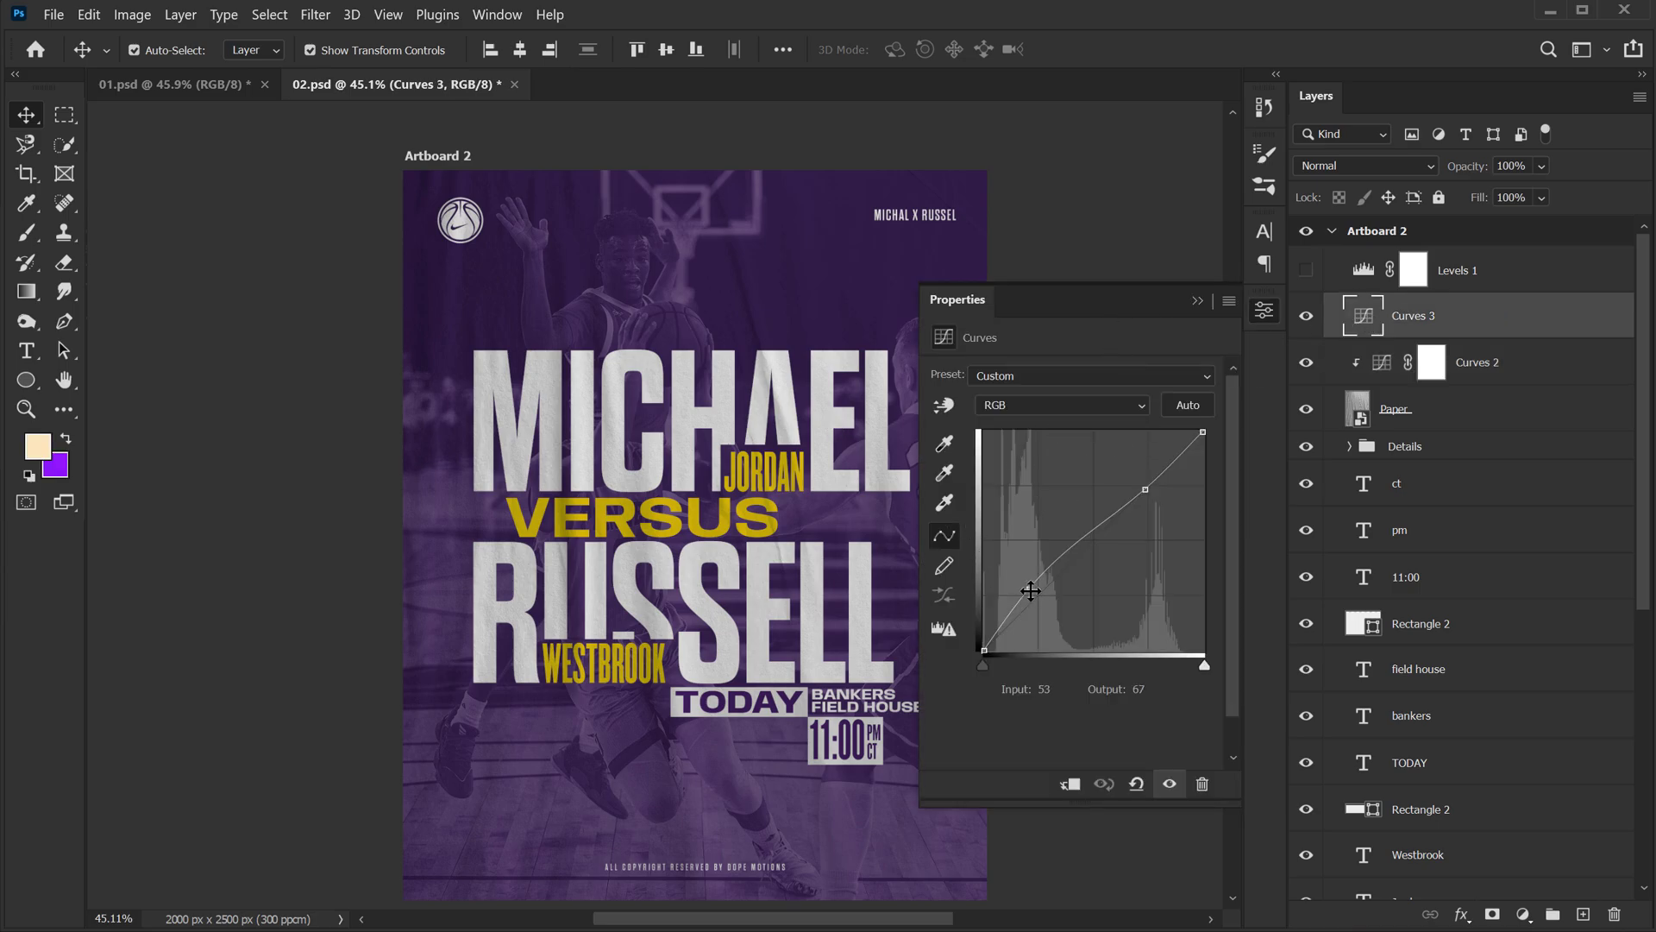
pyautogui.moveTo(1035, 595); pyautogui.dragTo(1028, 592)
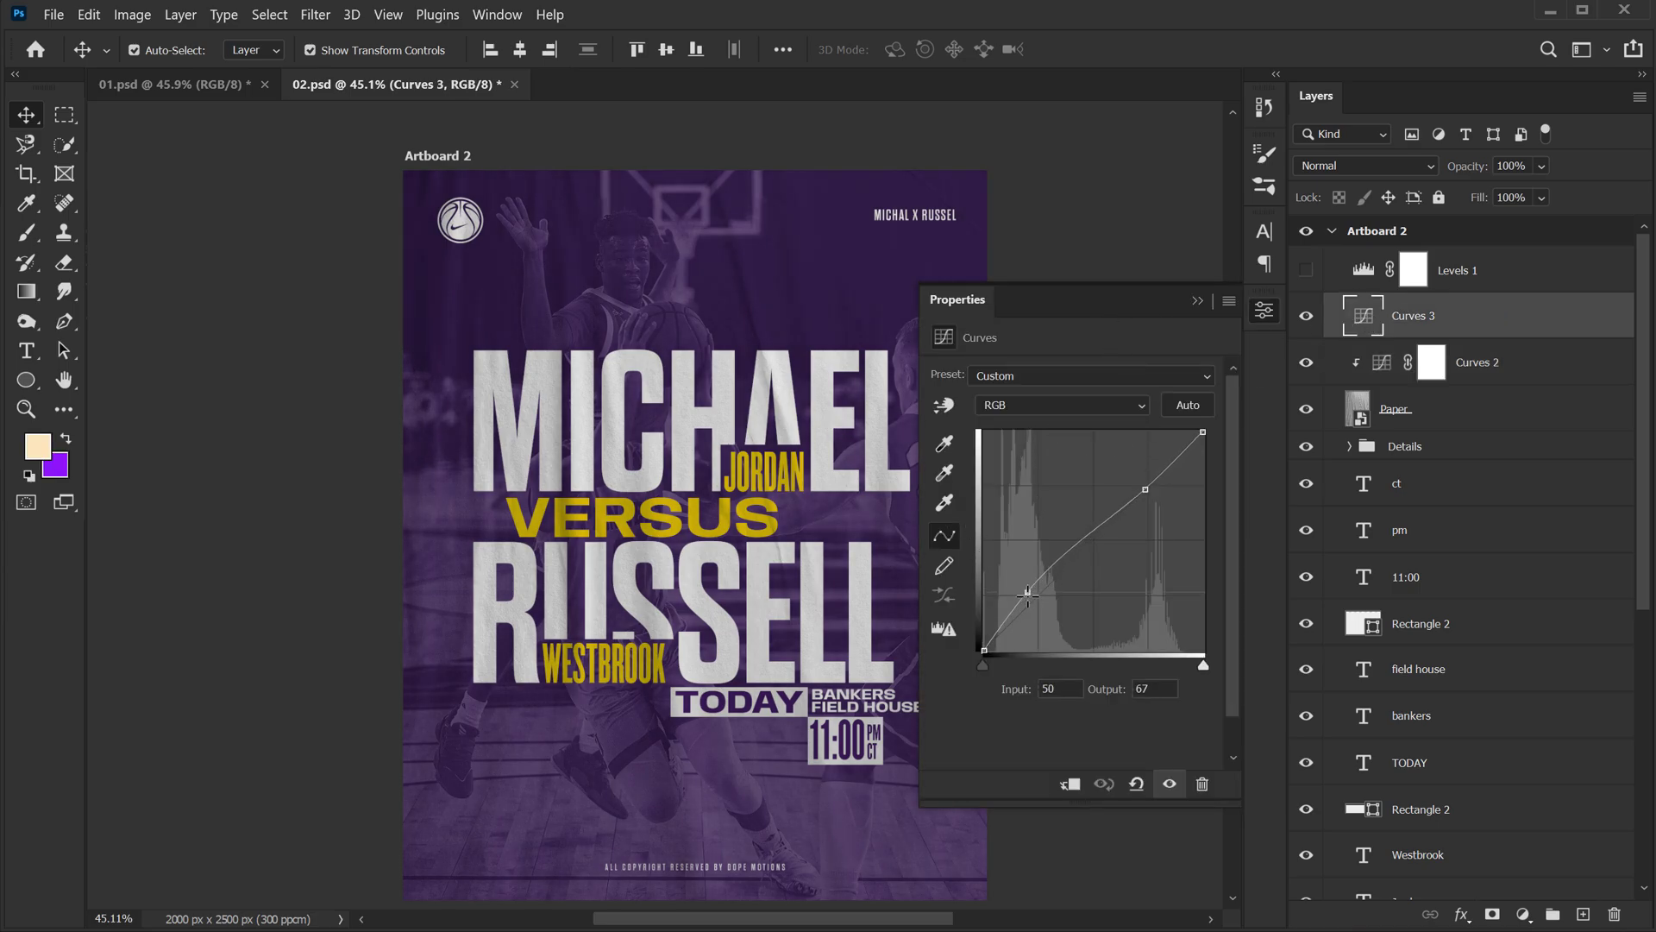
pyautogui.click(1141, 489)
pyautogui.moveTo(1141, 489); pyautogui.dragTo(1148, 490)
# - Reset Levels 1's white input to 255, then delete that Levels adjustment
pyautogui.click(1471, 283)
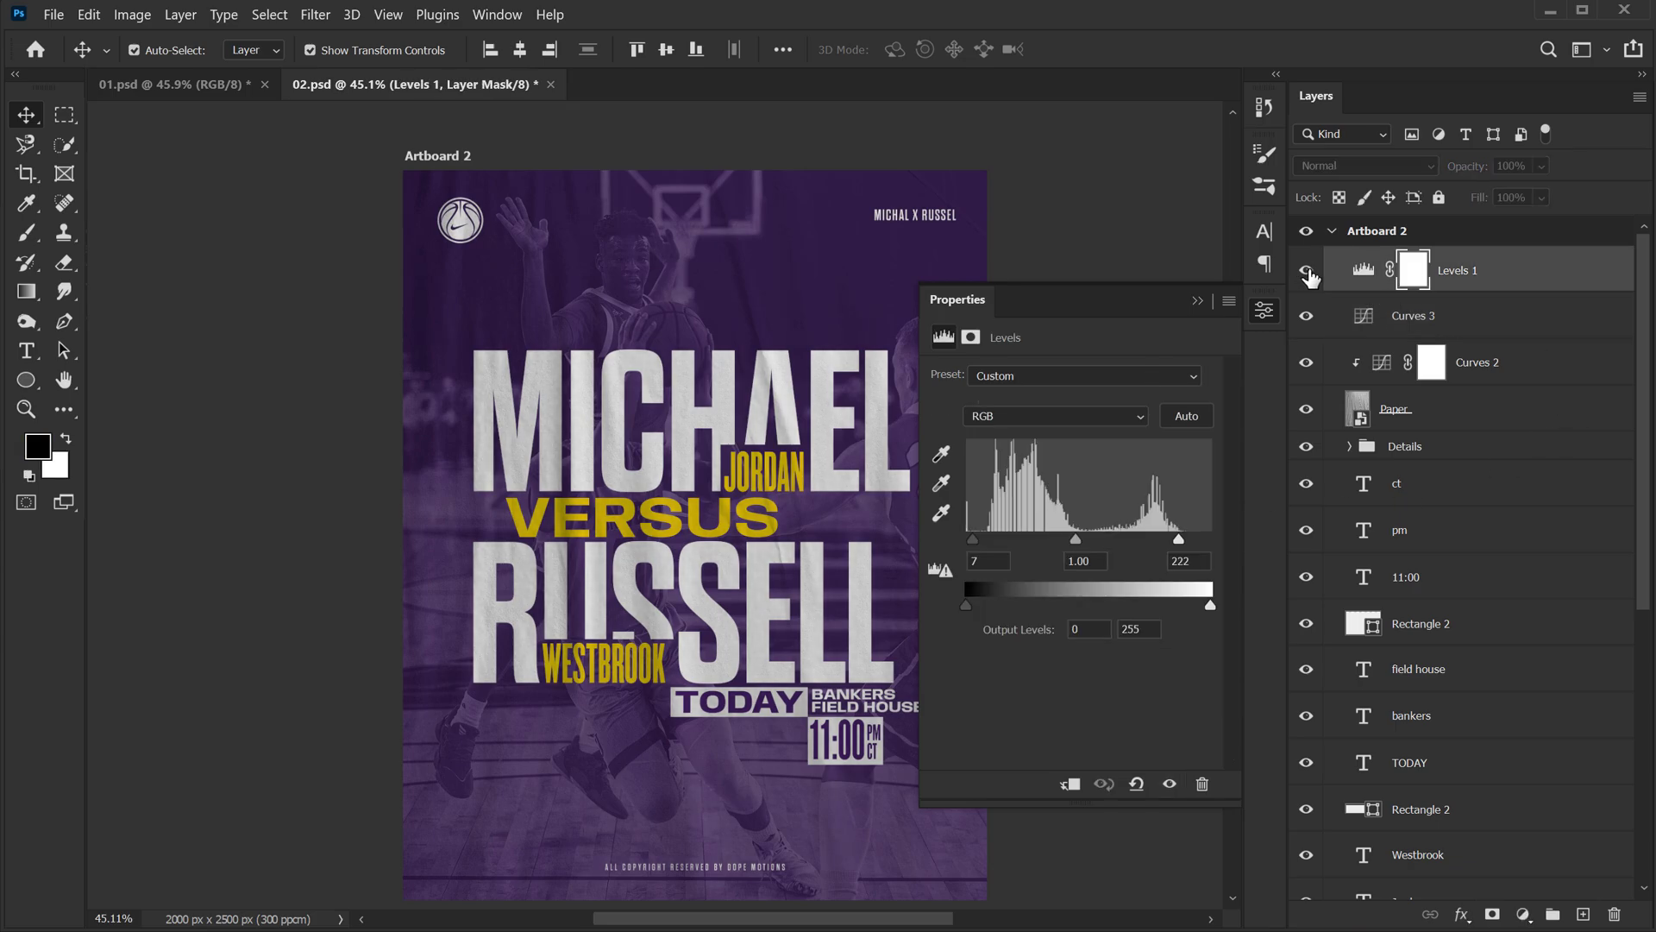
pyautogui.click(1306, 270)
pyautogui.click(1362, 270)
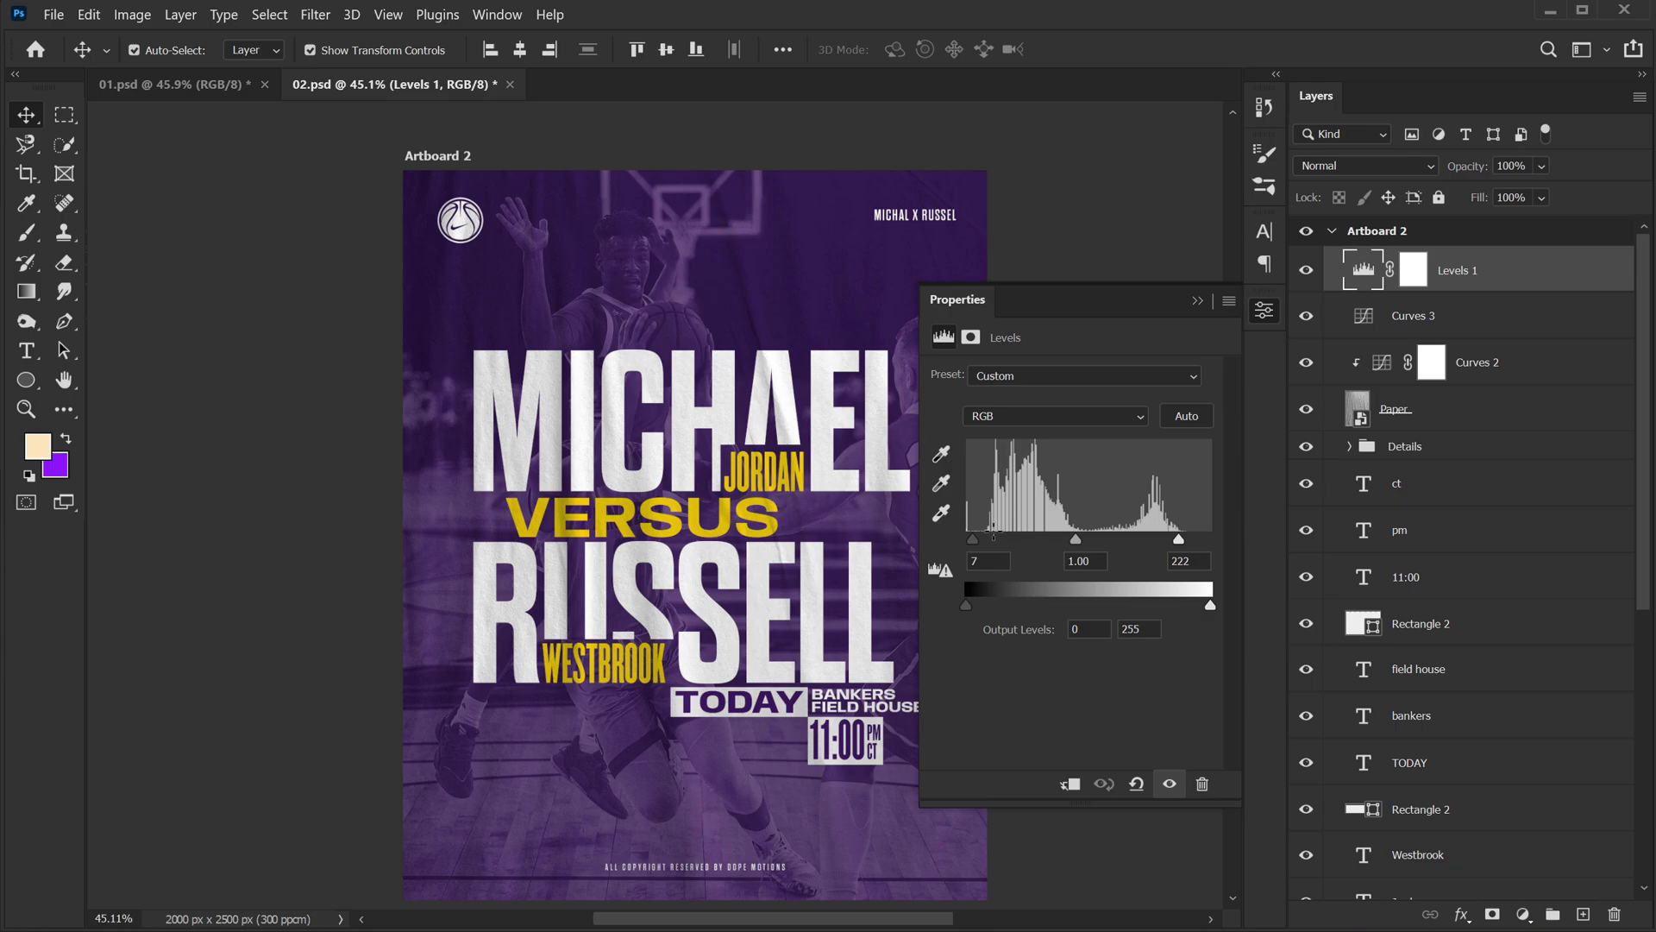
pyautogui.moveTo(1178, 537); pyautogui.dragTo(1225, 535)
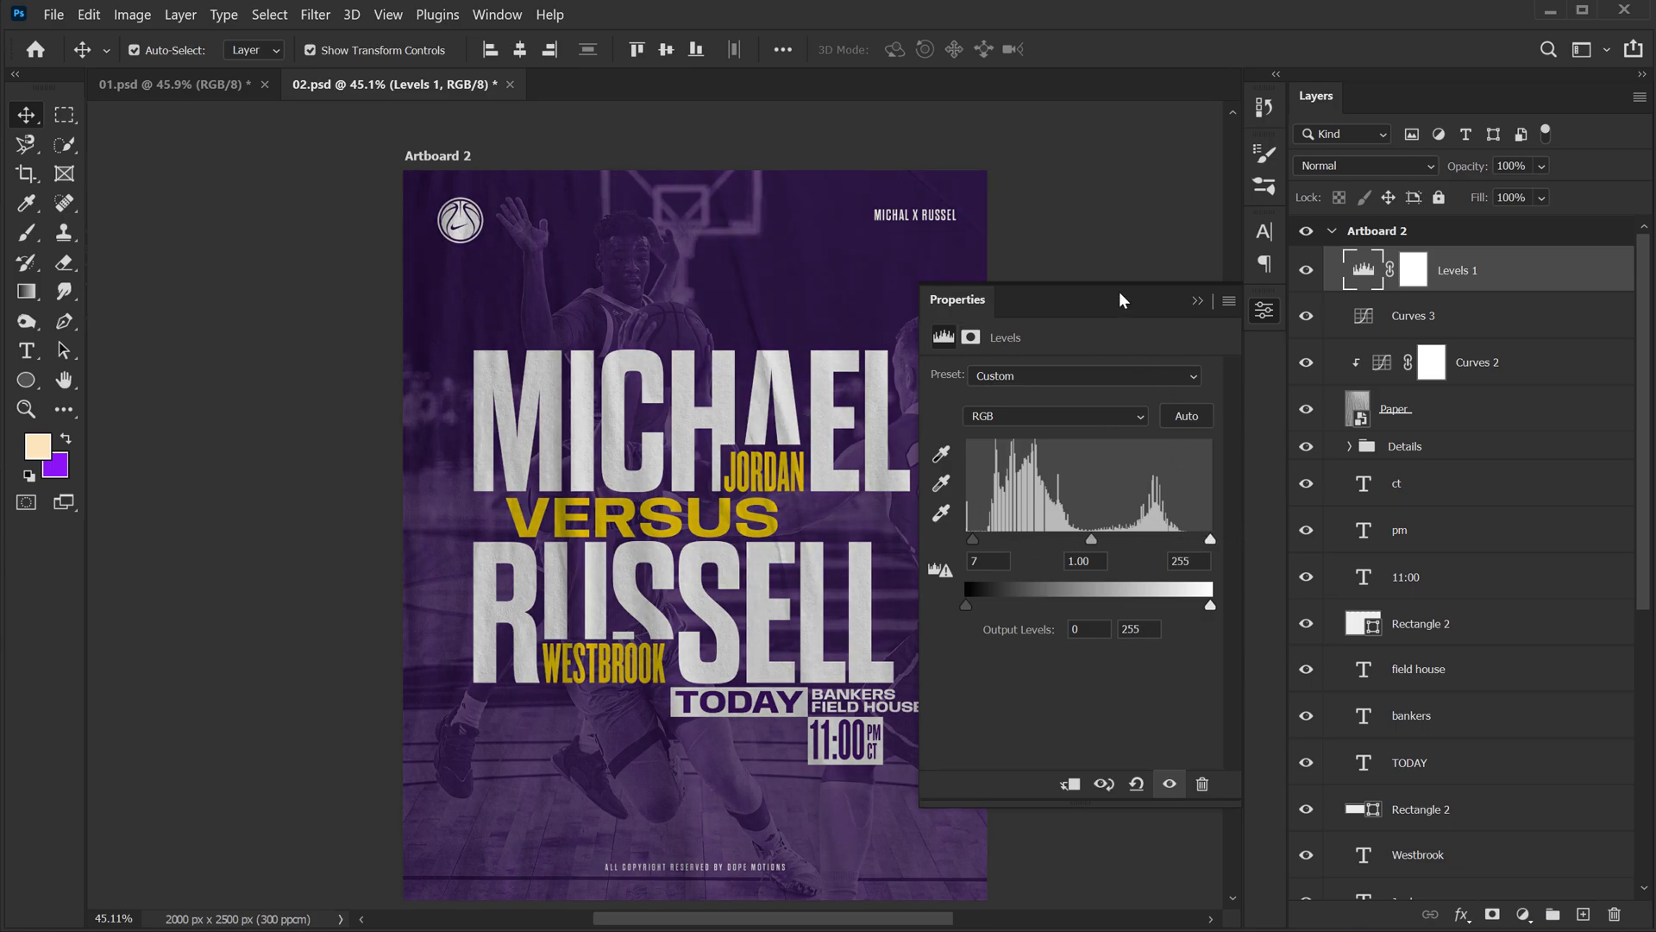
pyautogui.press('Delete')
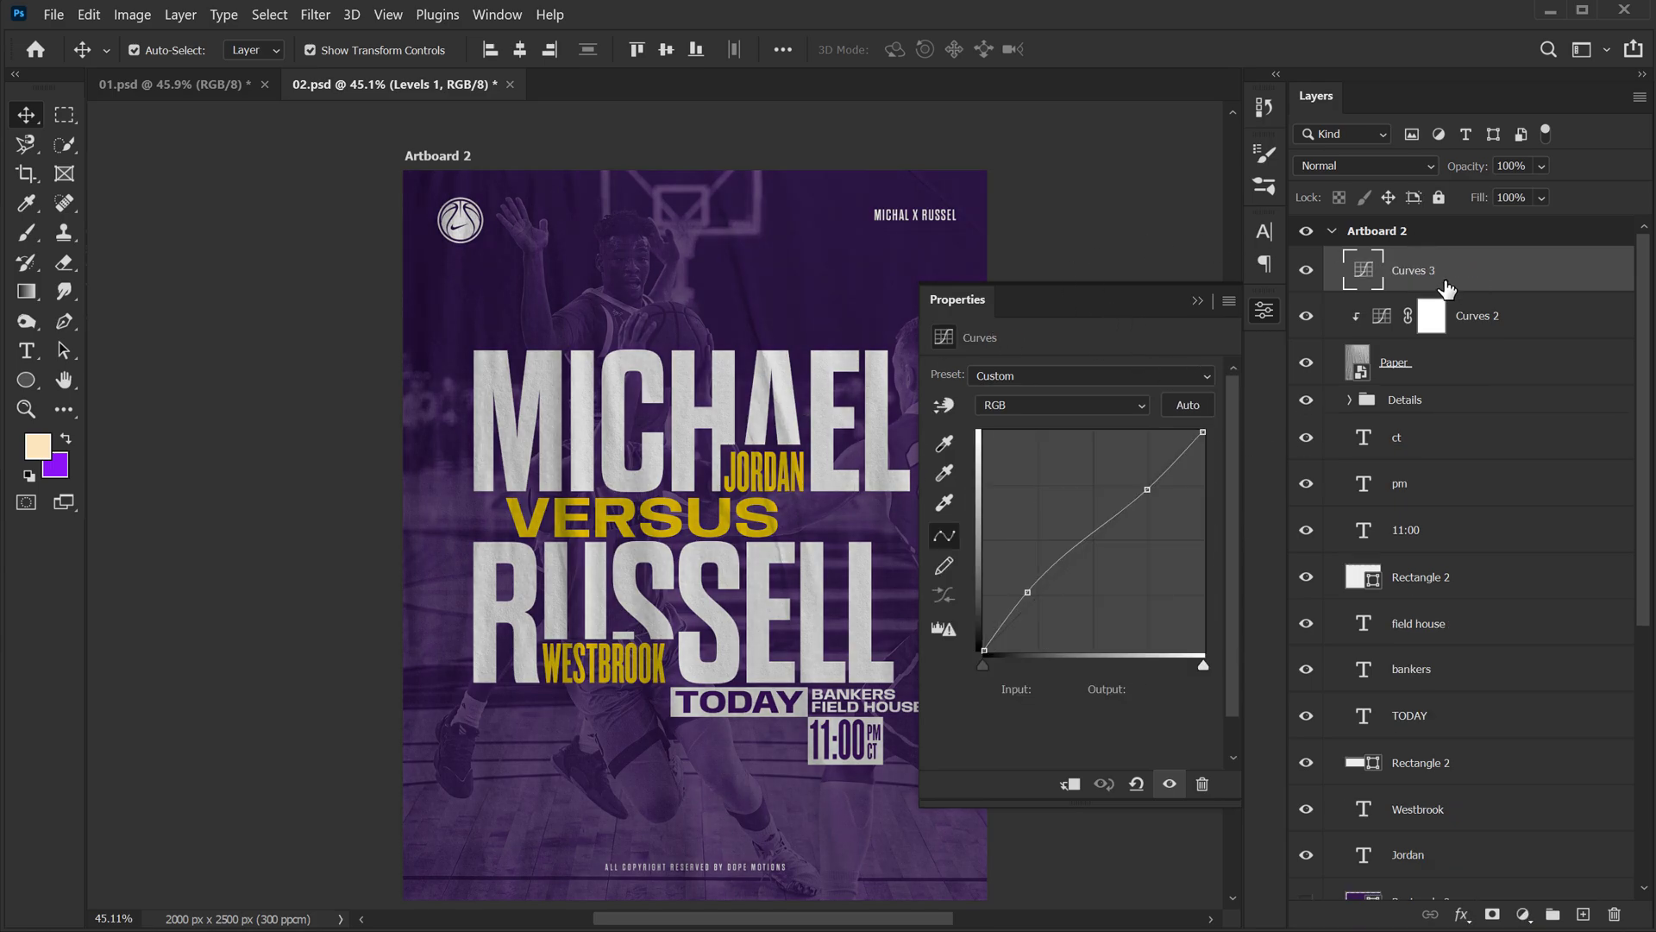
pyautogui.moveTo(648, 496); pyautogui.dragTo(526, 483)
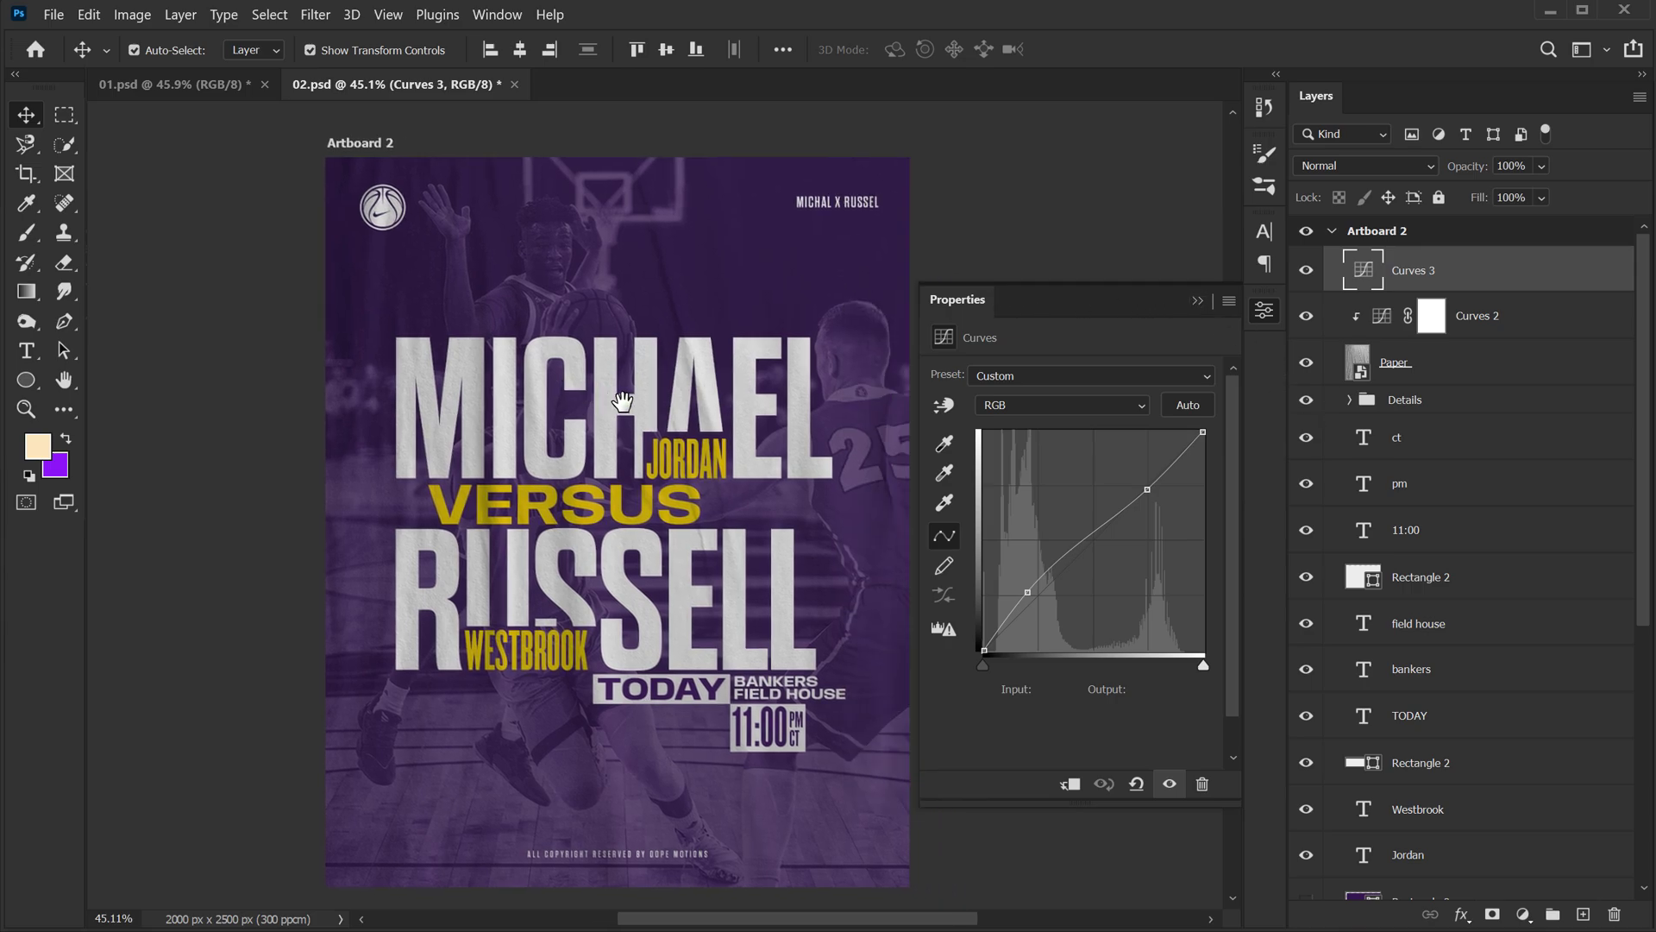
pyautogui.scroll(1, 526, 480)
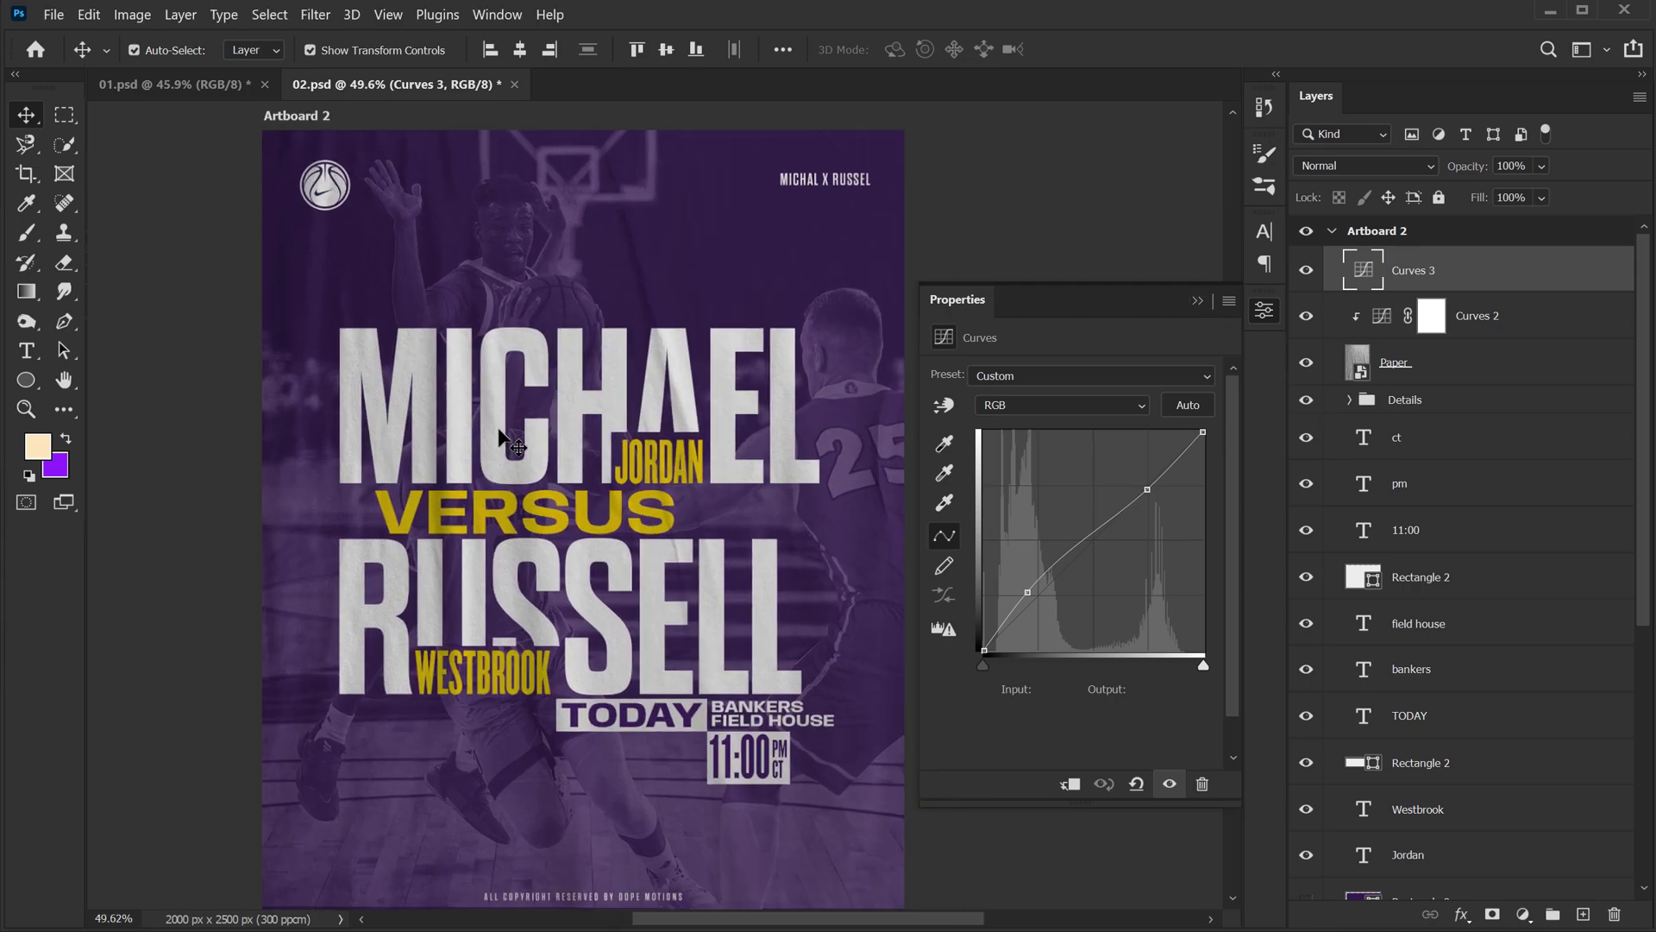
pyautogui.moveTo(559, 430); pyautogui.dragTo(538, 429)
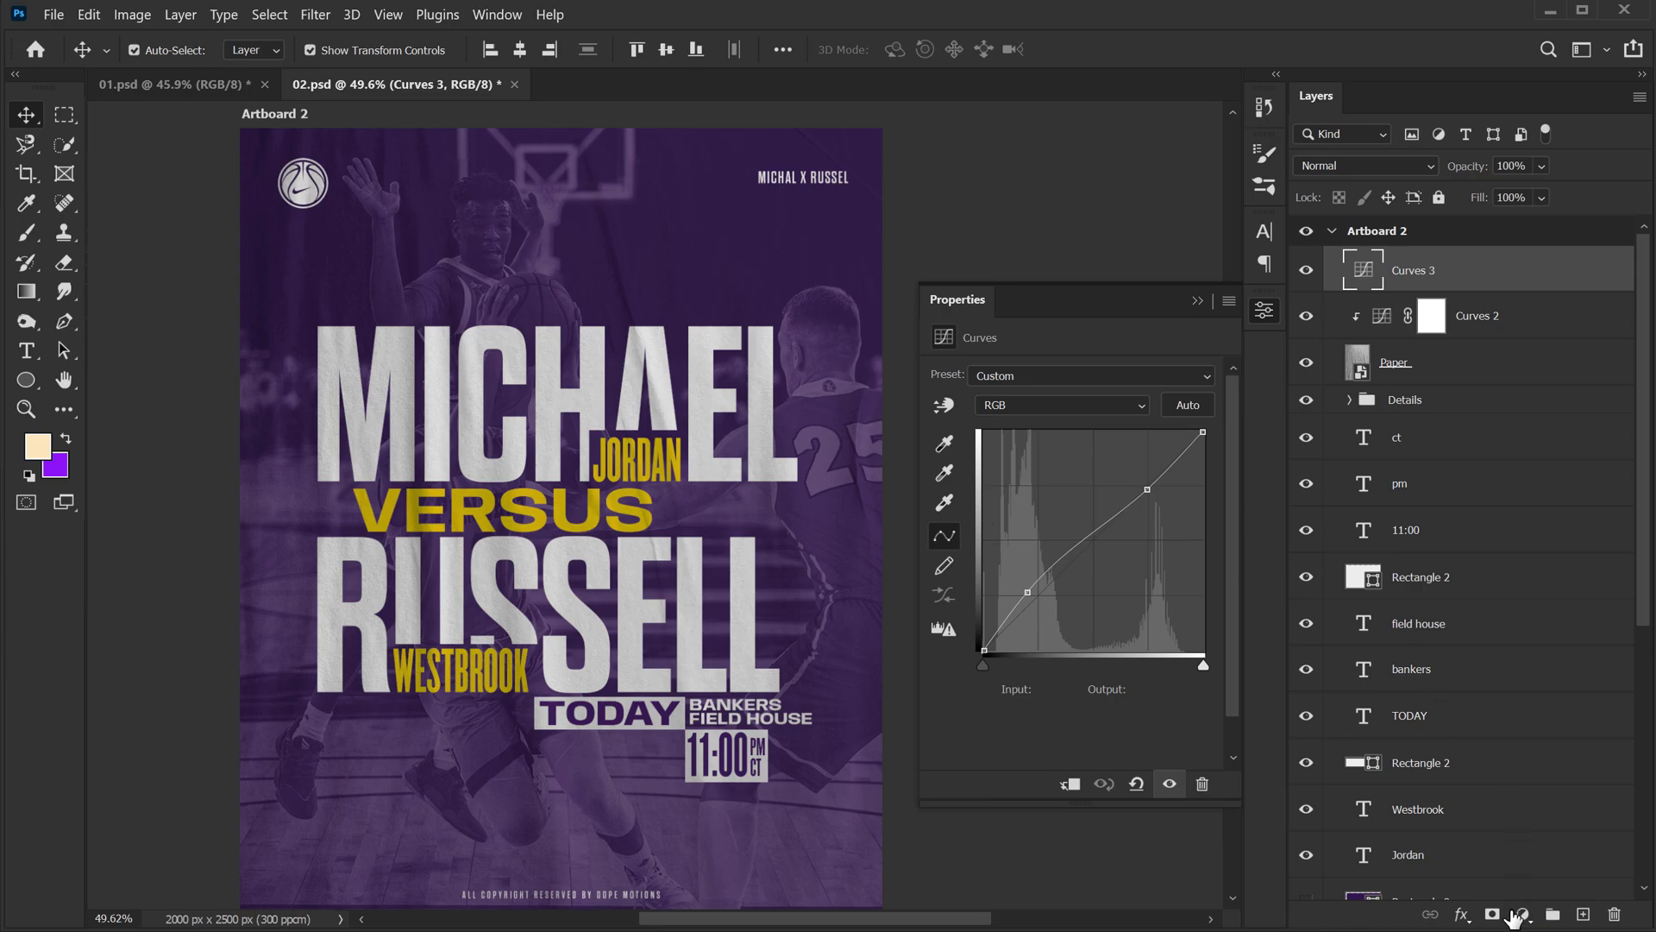
# - Add a new Levels adjustment with the white input lowered to about 220
pyautogui.click(1523, 914)
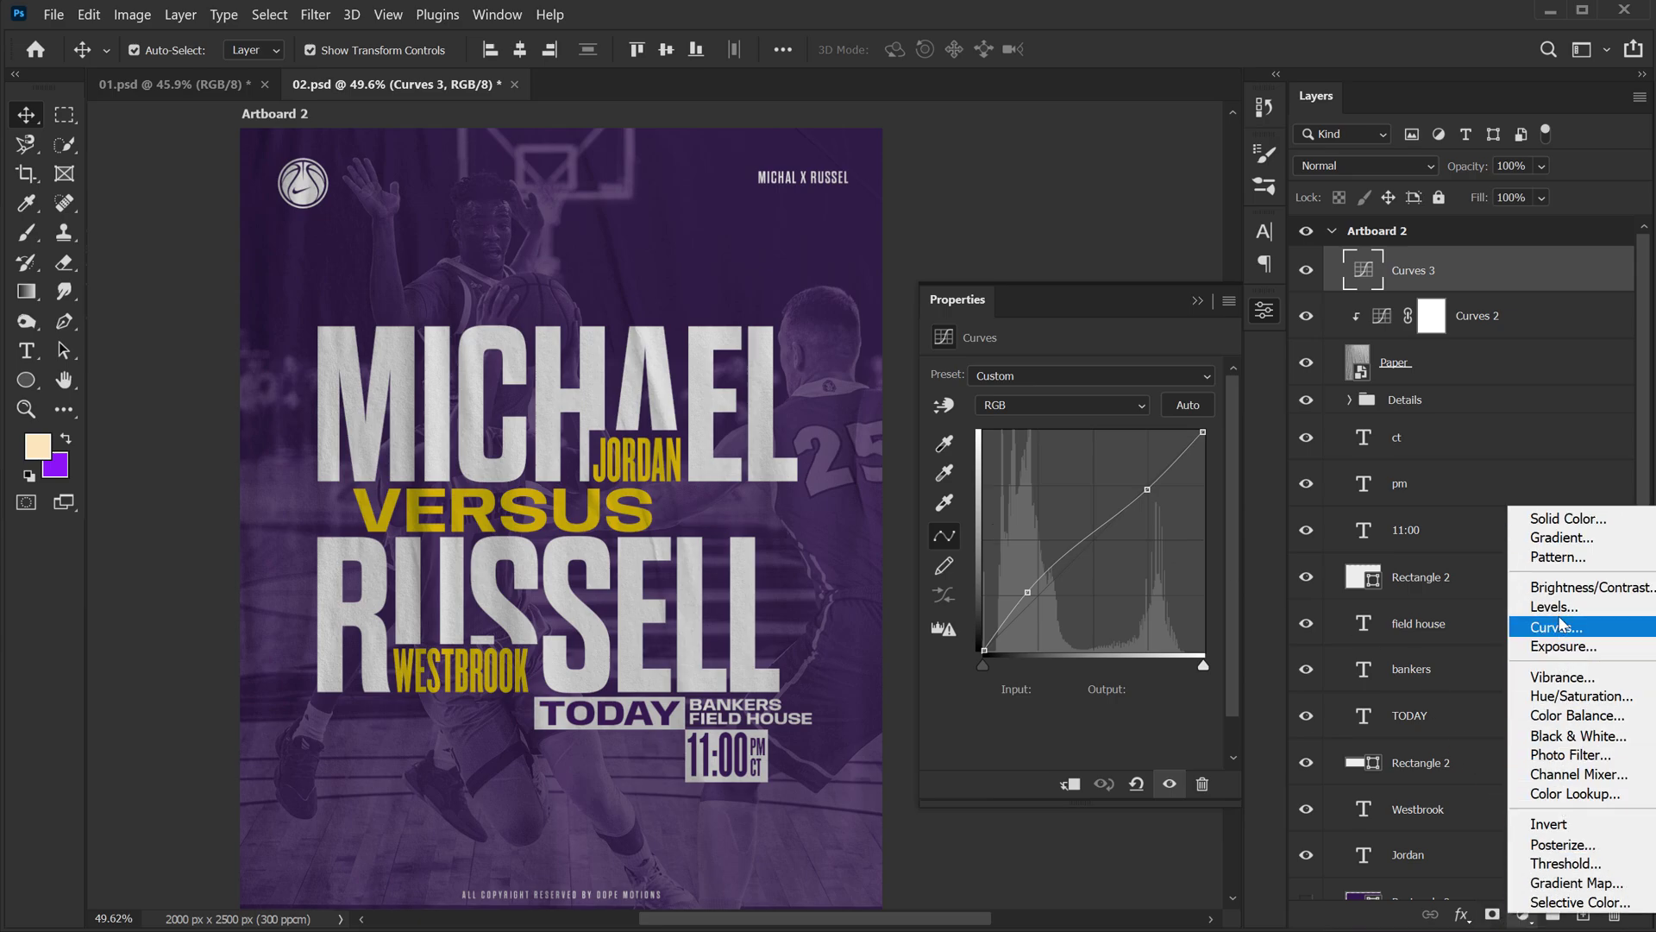
pyautogui.click(1554, 606)
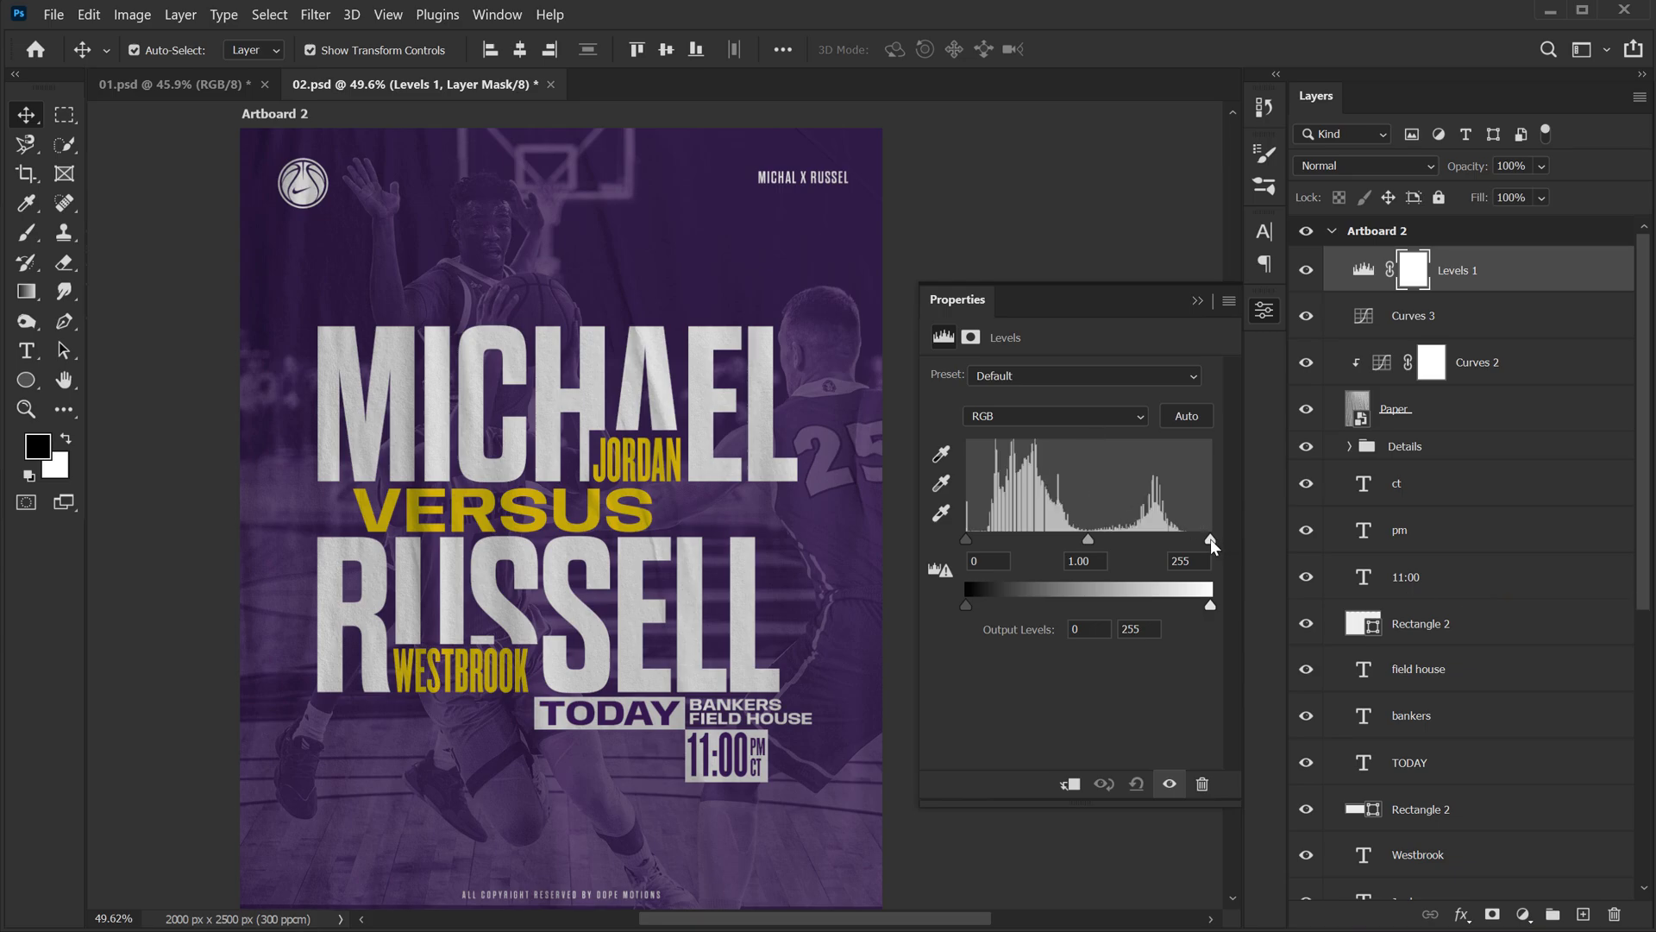
pyautogui.moveTo(1211, 538); pyautogui.dragTo(1178, 539)
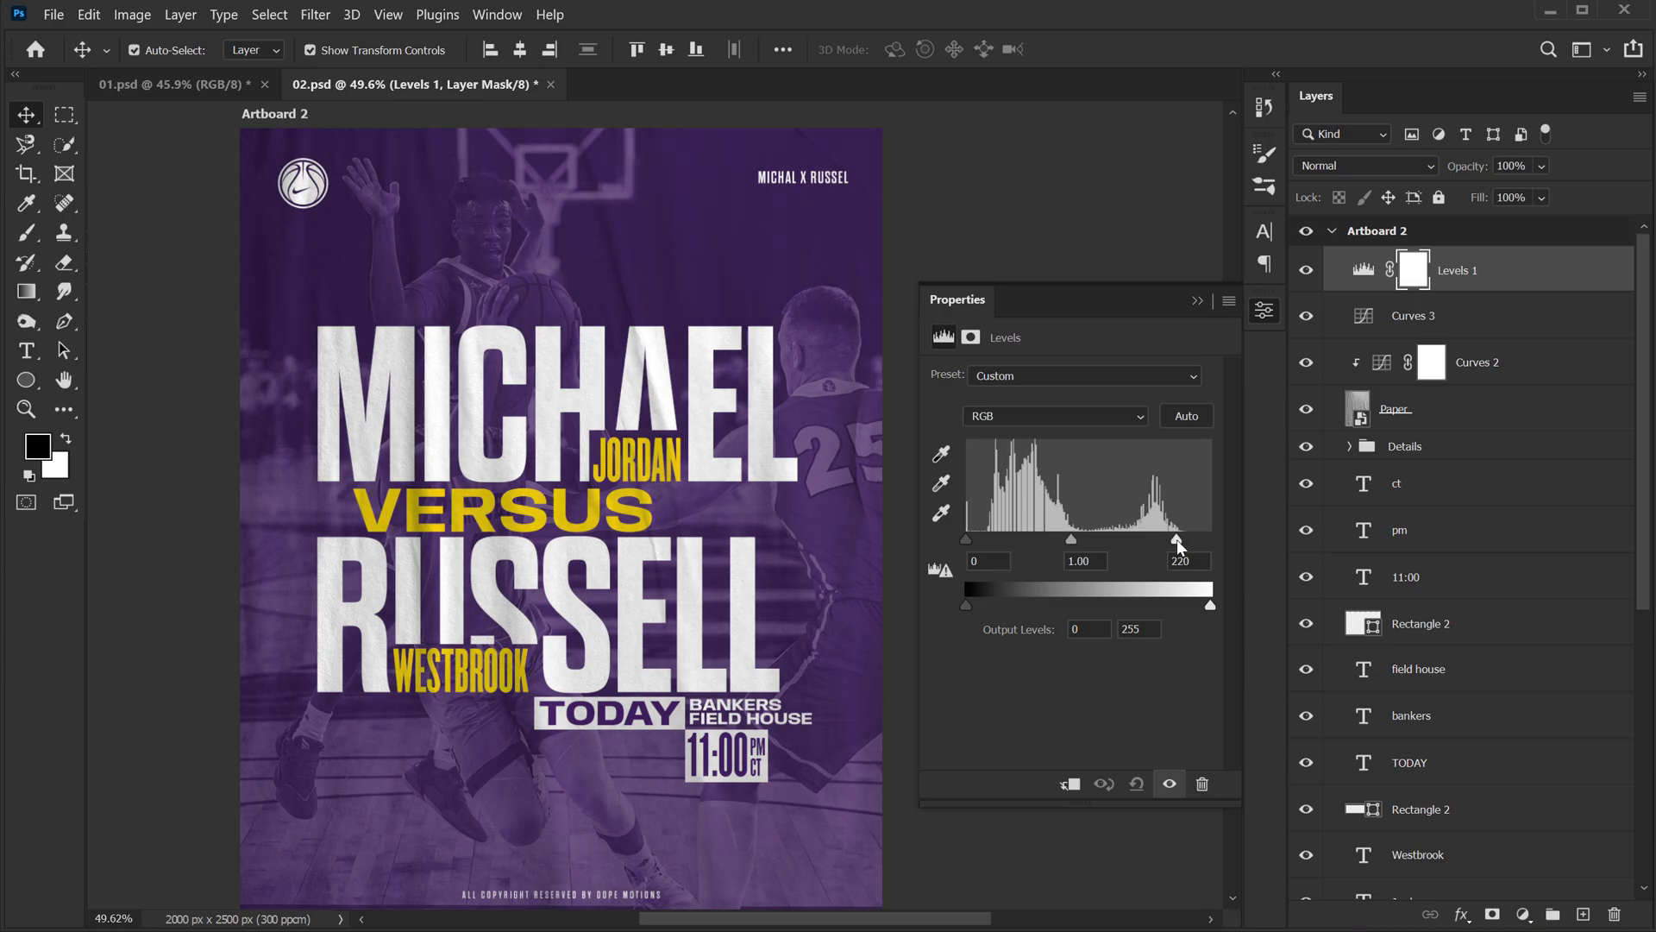
pyautogui.click(1169, 783)
pyautogui.click(1197, 301)
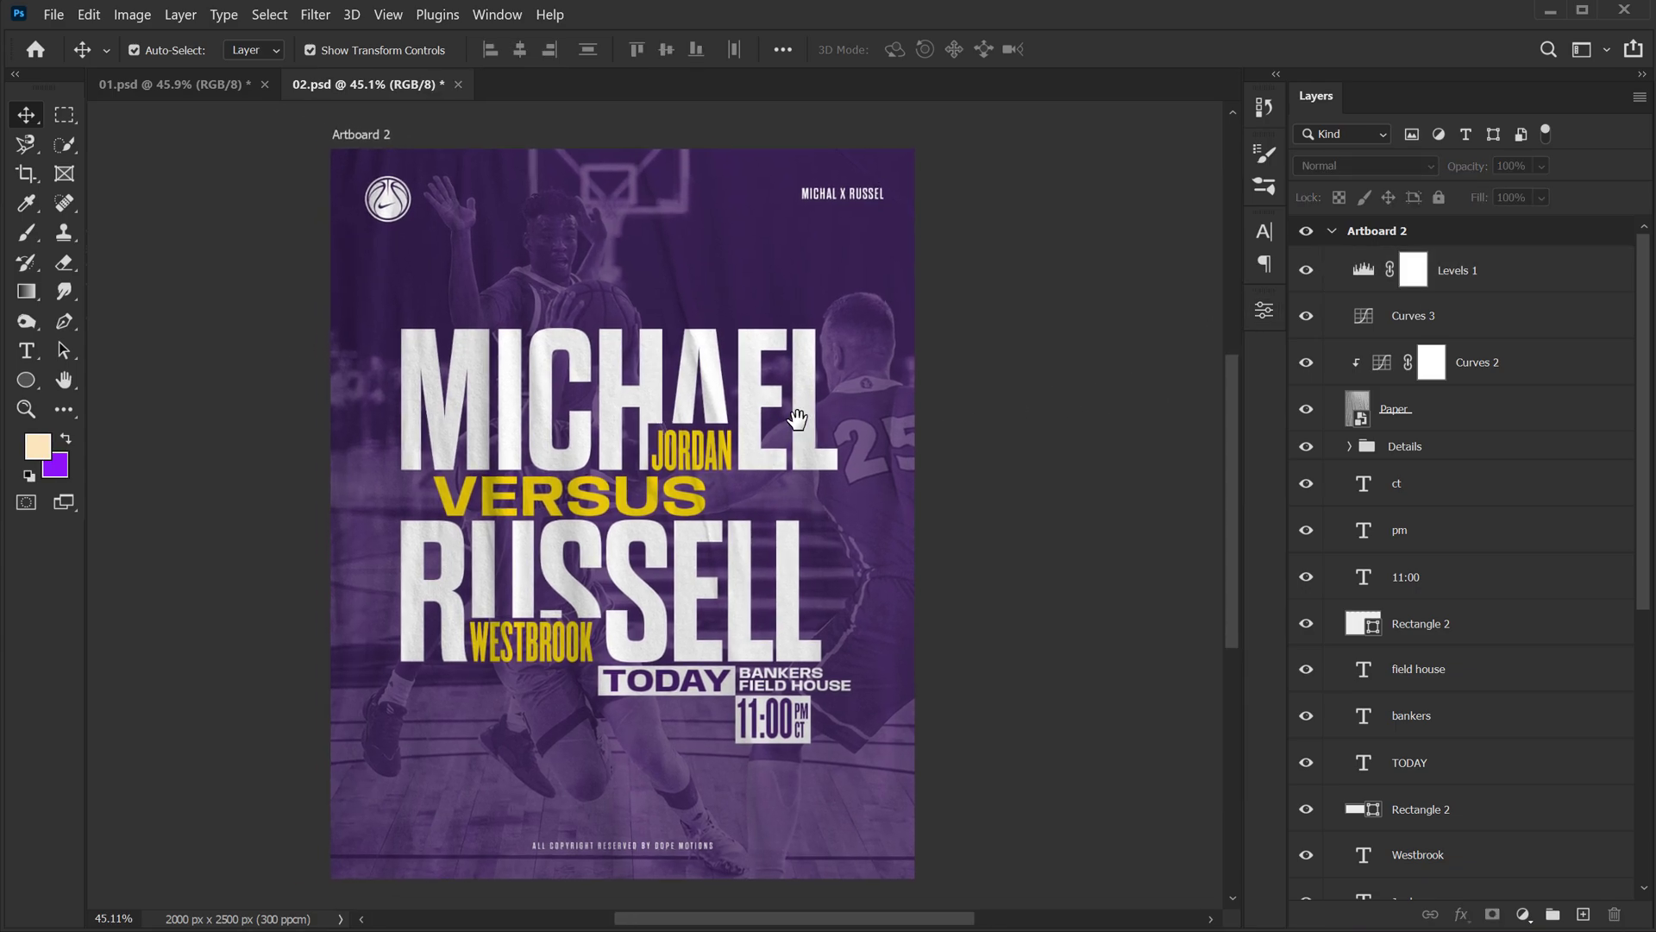
pyautogui.moveTo(799, 396); pyautogui.dragTo(843, 423)
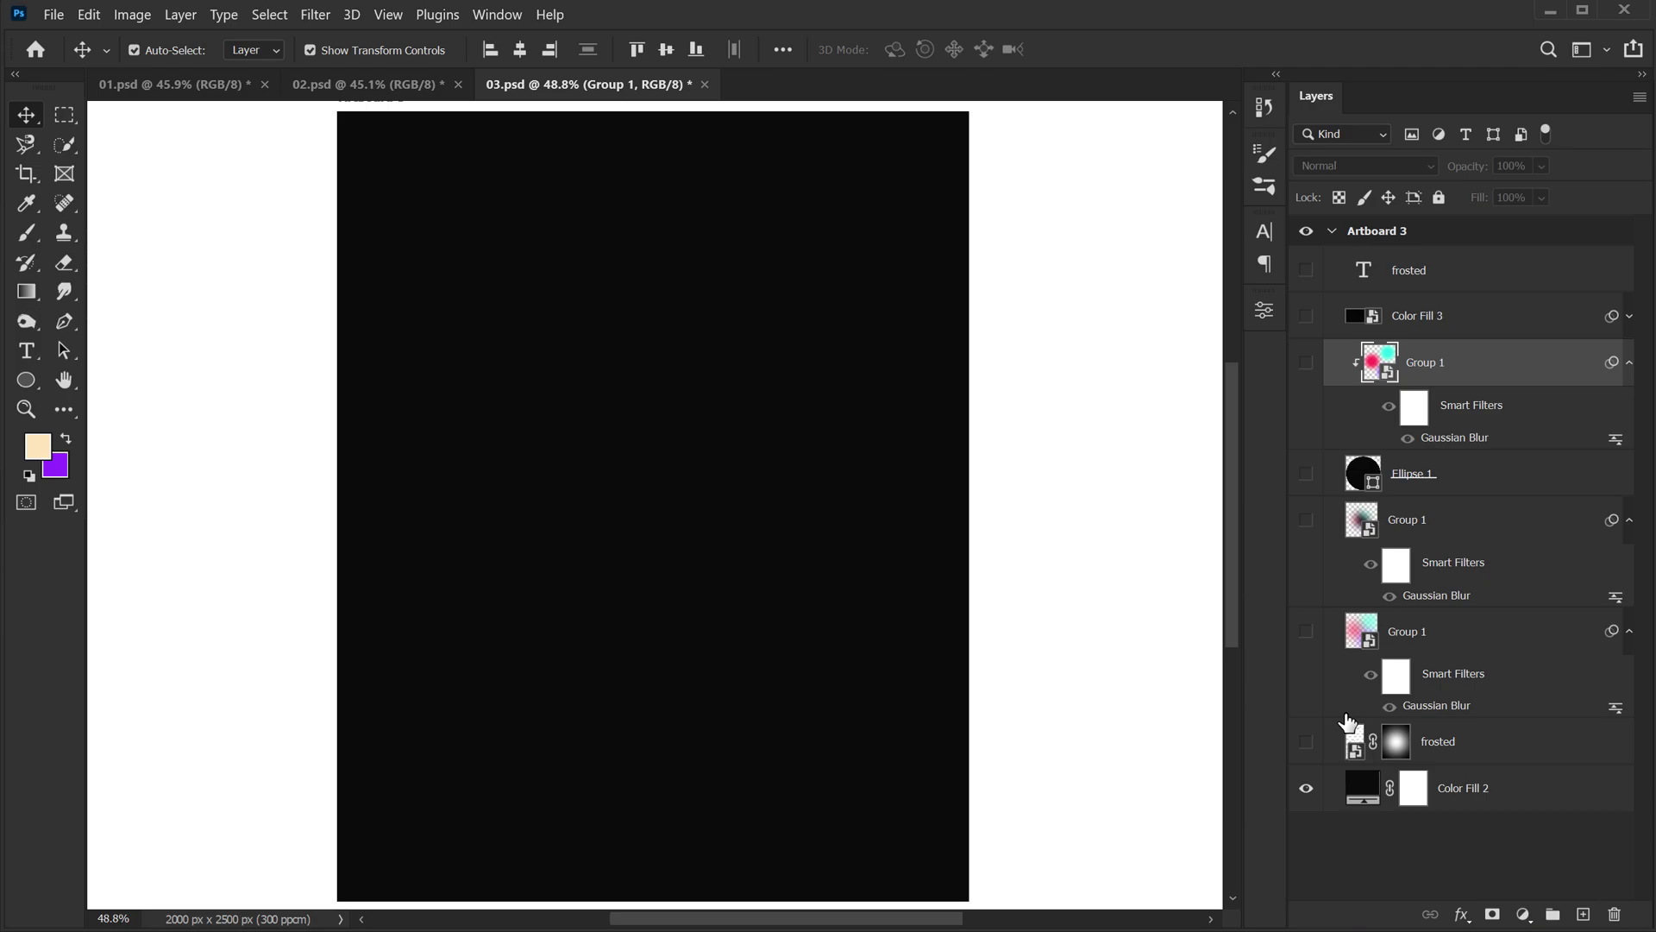
# - Turn off the lower Group 1 blur, then draw and position three test circles
pyautogui.click(1389, 706)
pyautogui.moveTo(26, 380)
pyautogui.mouseDown()
pyautogui.moveTo(110, 384)
pyautogui.moveTo(113, 401)
pyautogui.mouseUp()
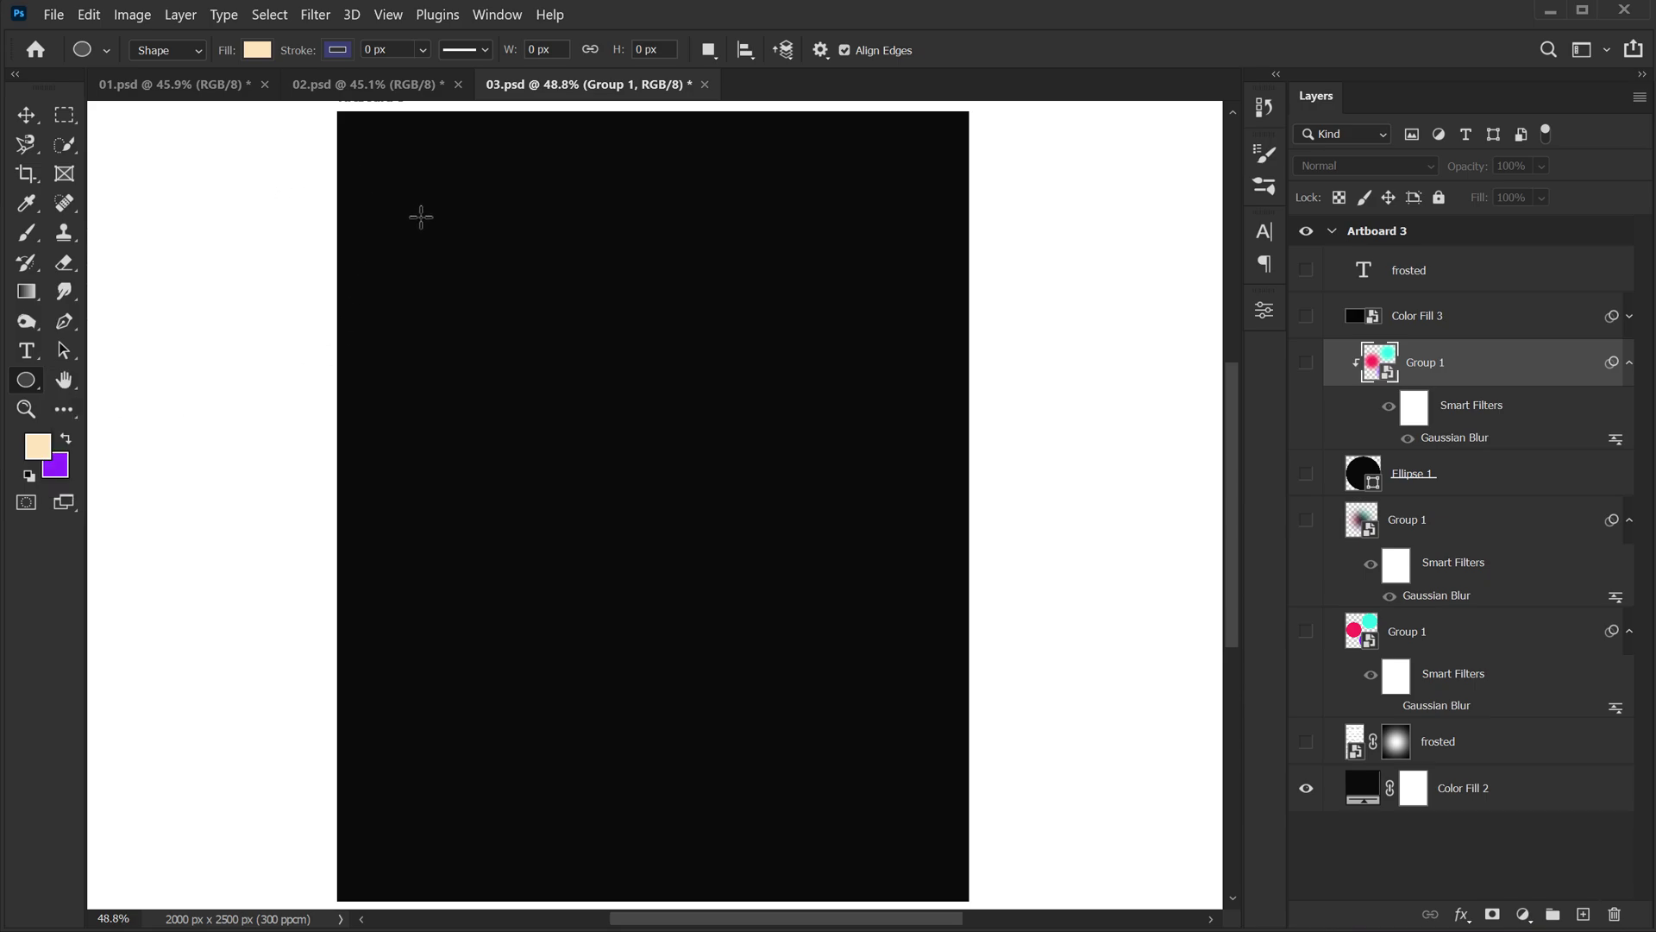
pyautogui.moveTo(393, 215); pyautogui.dragTo(688, 511)
pyautogui.moveTo(533, 621); pyautogui.dragTo(791, 881)
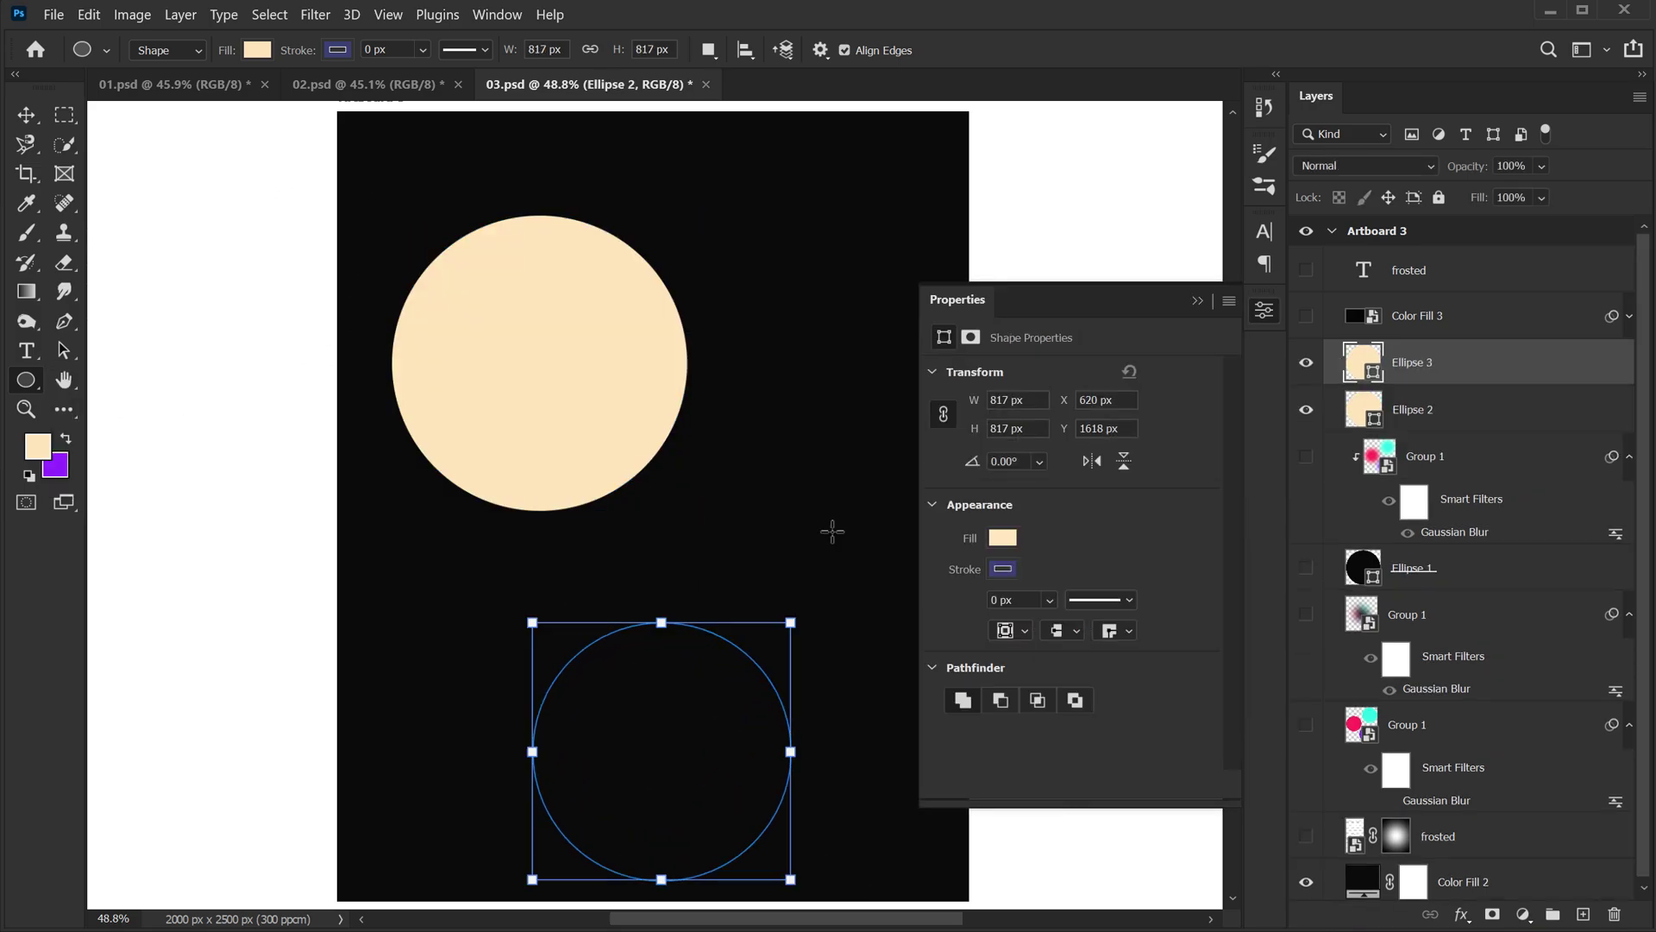
pyautogui.moveTo(805, 198); pyautogui.dragTo(1090, 482)
pyautogui.press('v')
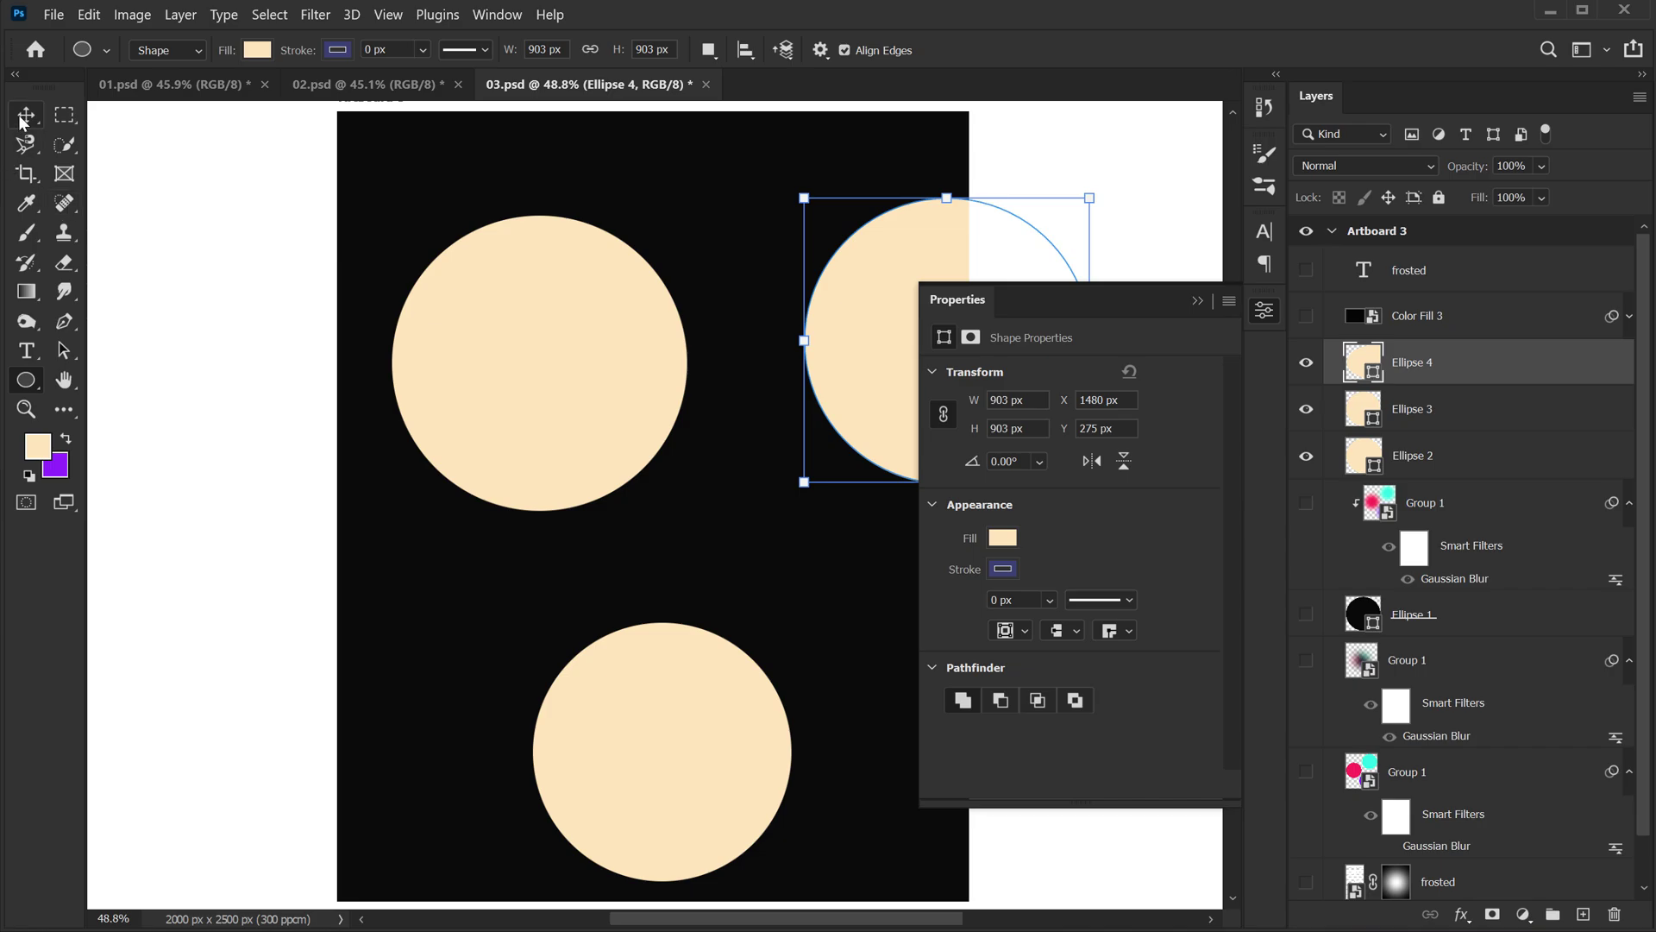
pyautogui.moveTo(510, 332); pyautogui.dragTo(355, 261)
pyautogui.moveTo(849, 390); pyautogui.dragTo(812, 326)
pyautogui.click(675, 597)
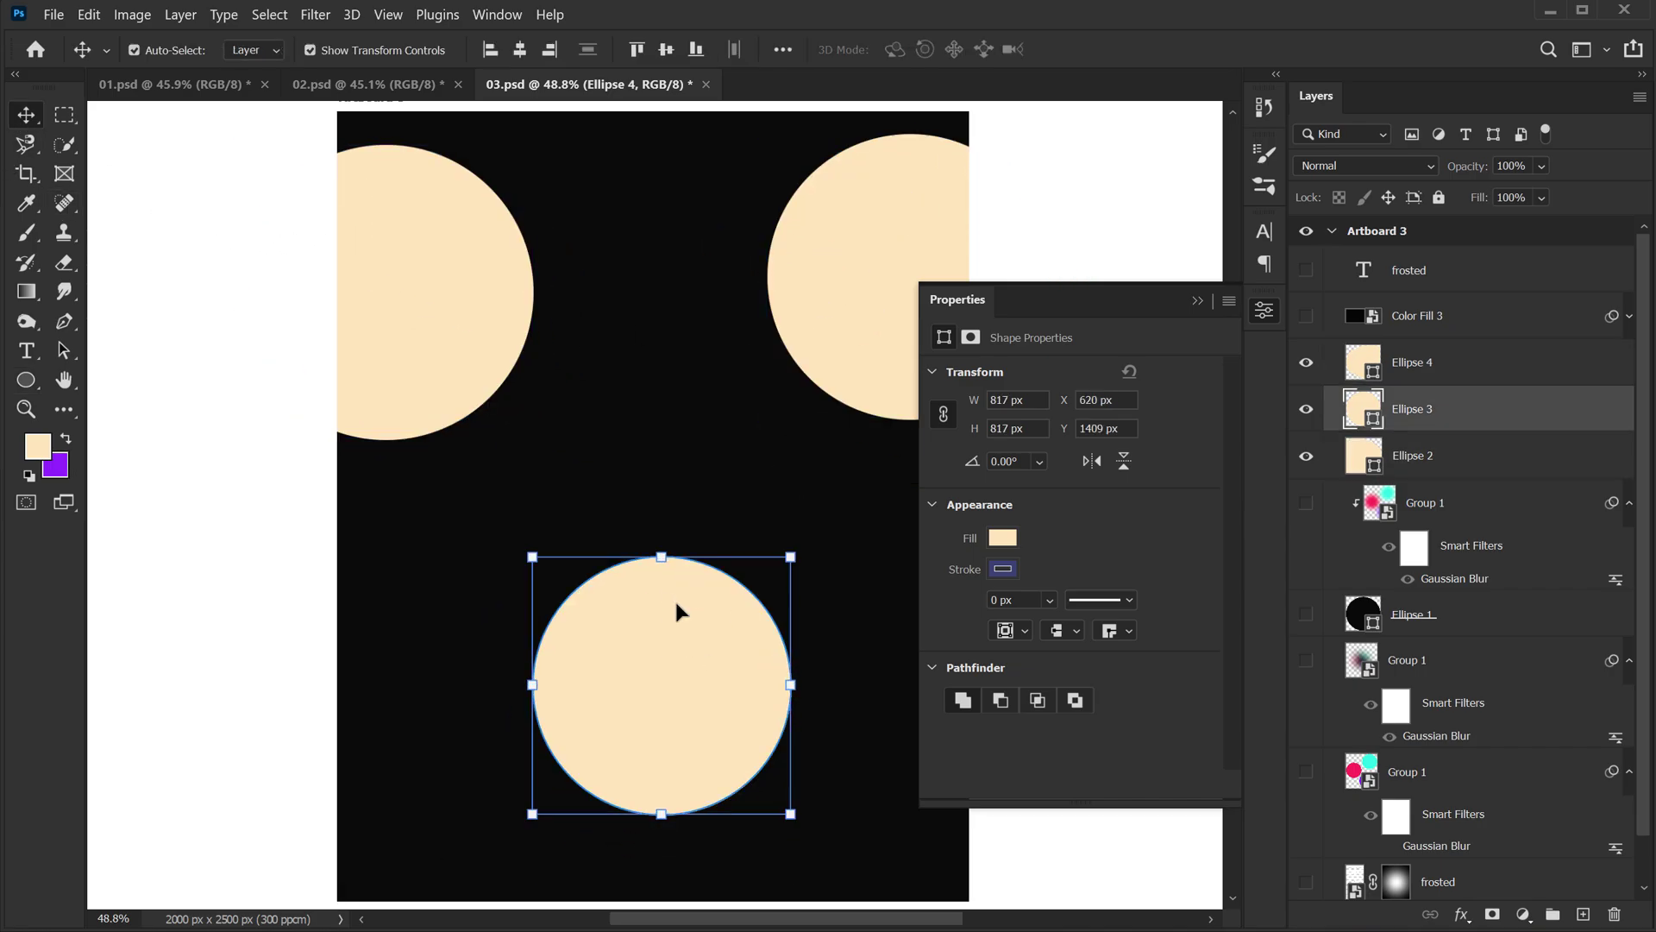
# - Fill the circles pink (bottom), bright blue (top left) and orange f7931e (top right)
pyautogui.doubleClick(1364, 409)
pyautogui.click(1254, 394)
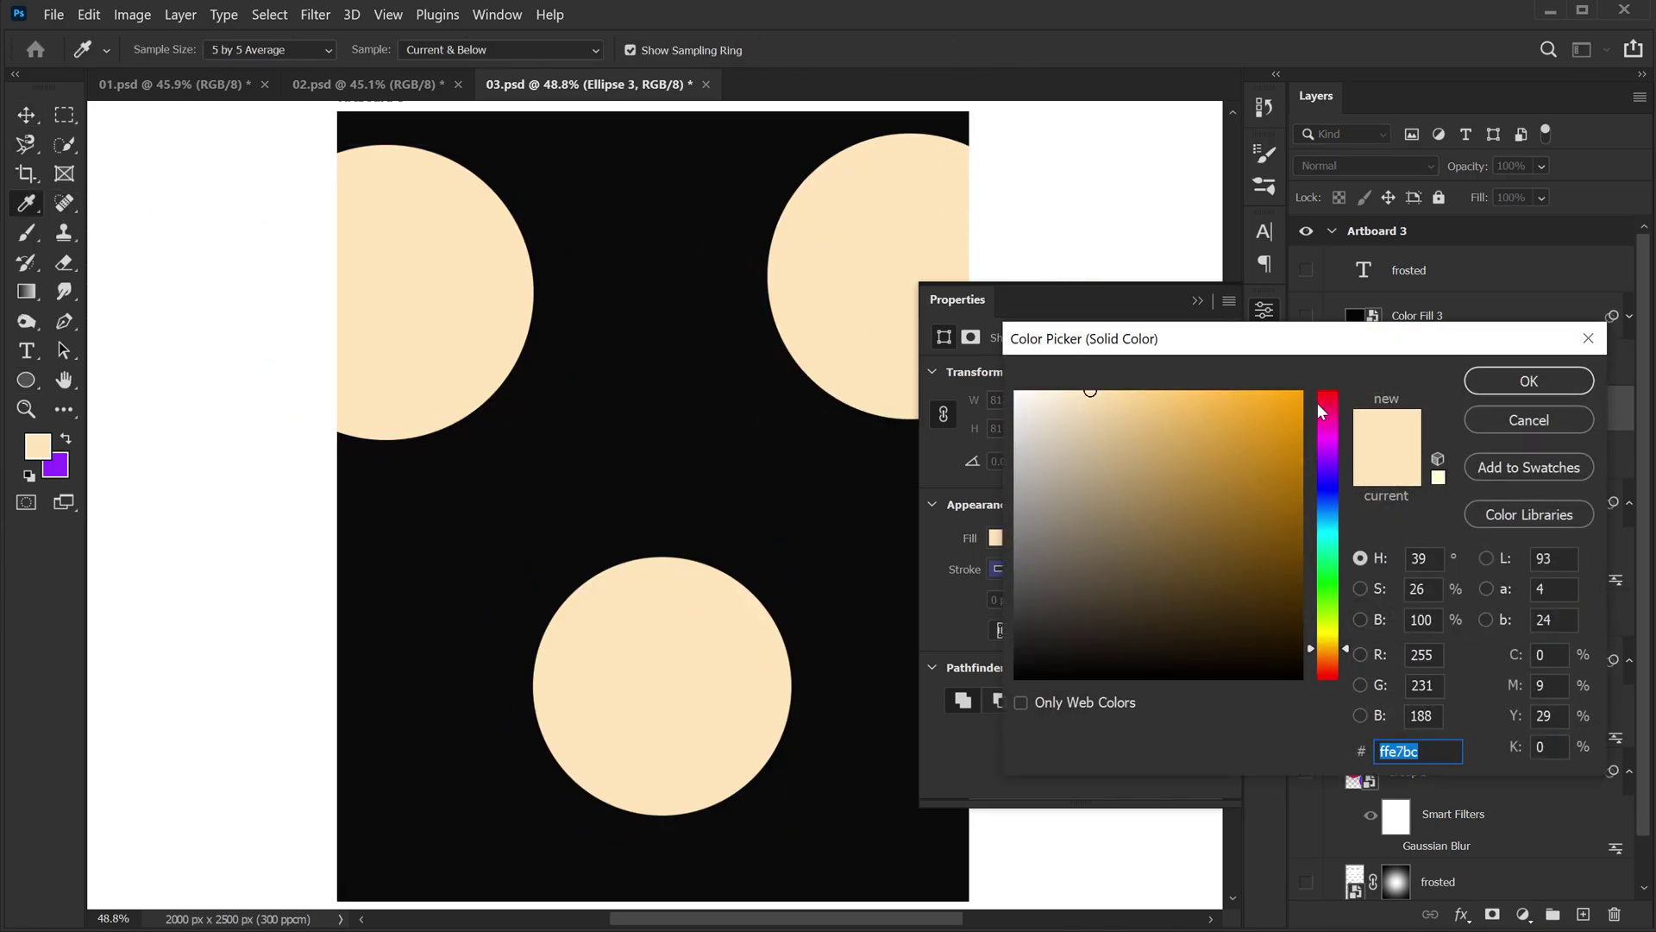
pyautogui.click(1318, 402)
pyautogui.click(1529, 380)
pyautogui.doubleClick(1363, 455)
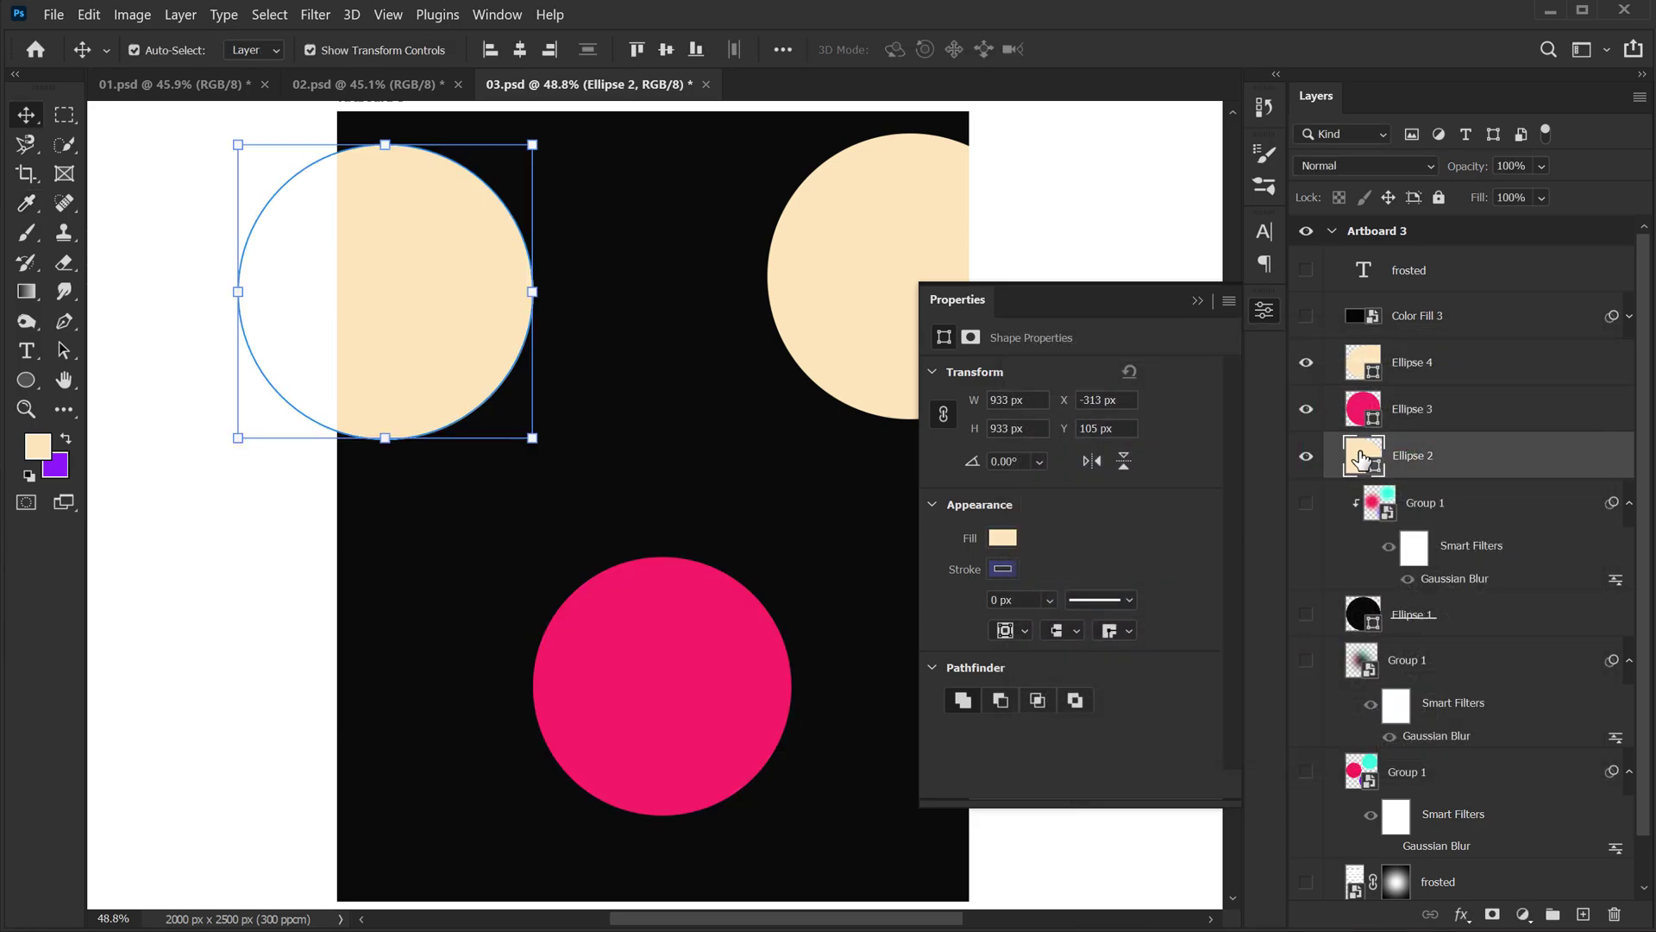
pyautogui.moveTo(1336, 464); pyautogui.dragTo(1335, 517)
pyautogui.write('bce7ff')
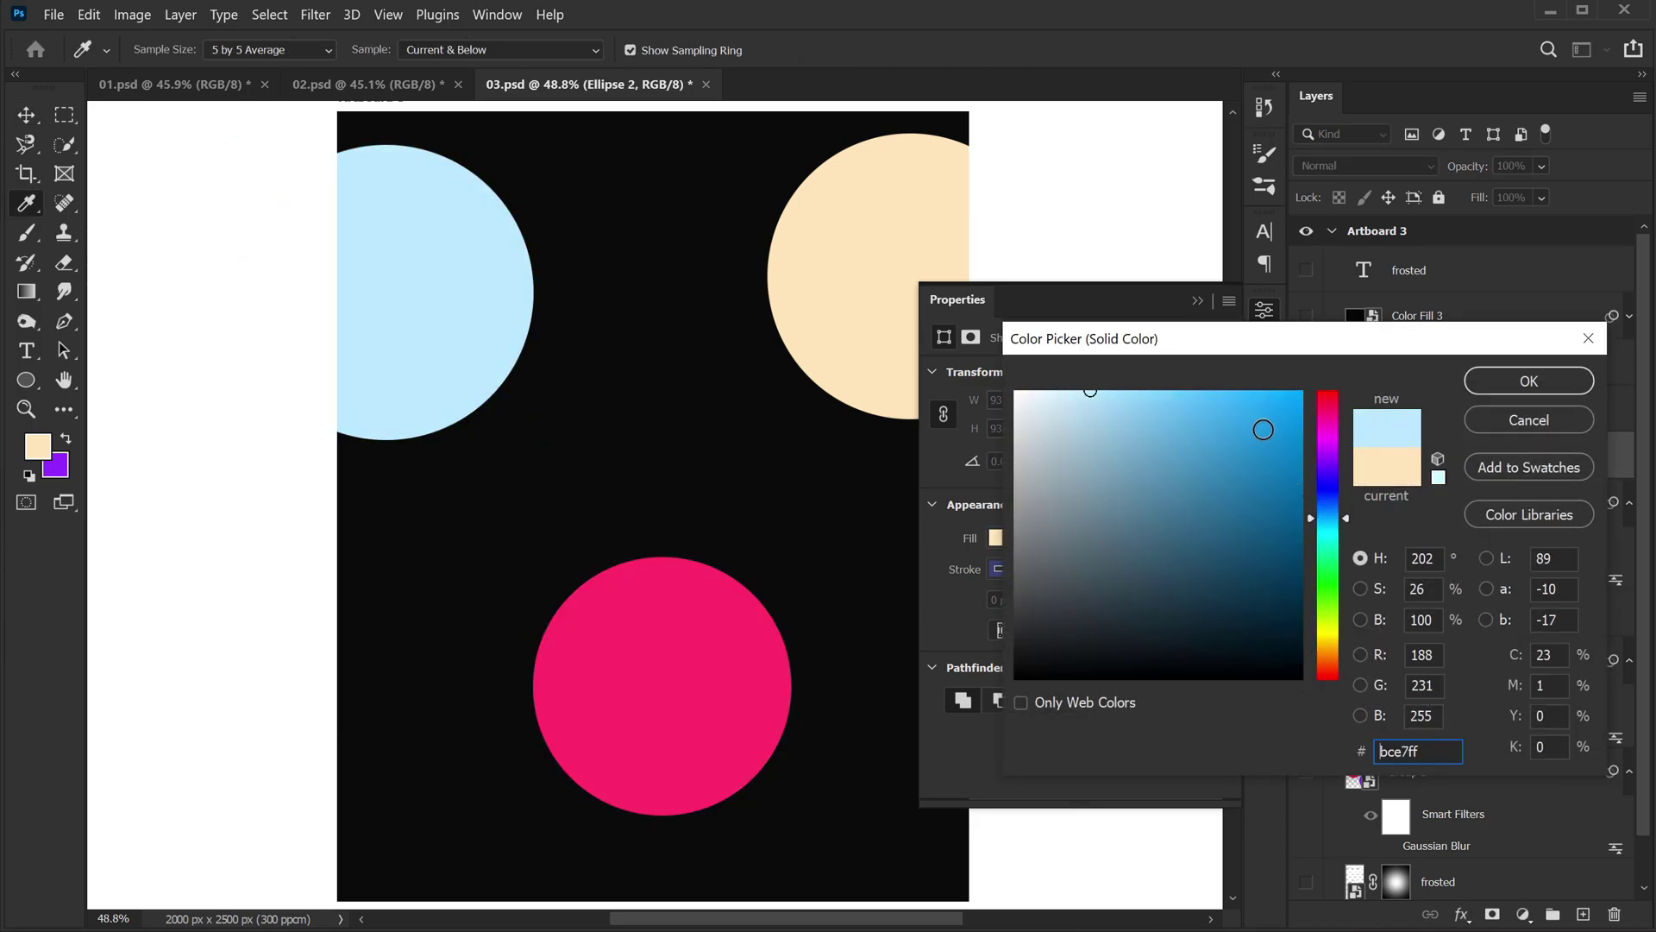
pyautogui.click(1275, 392)
pyautogui.click(1510, 386)
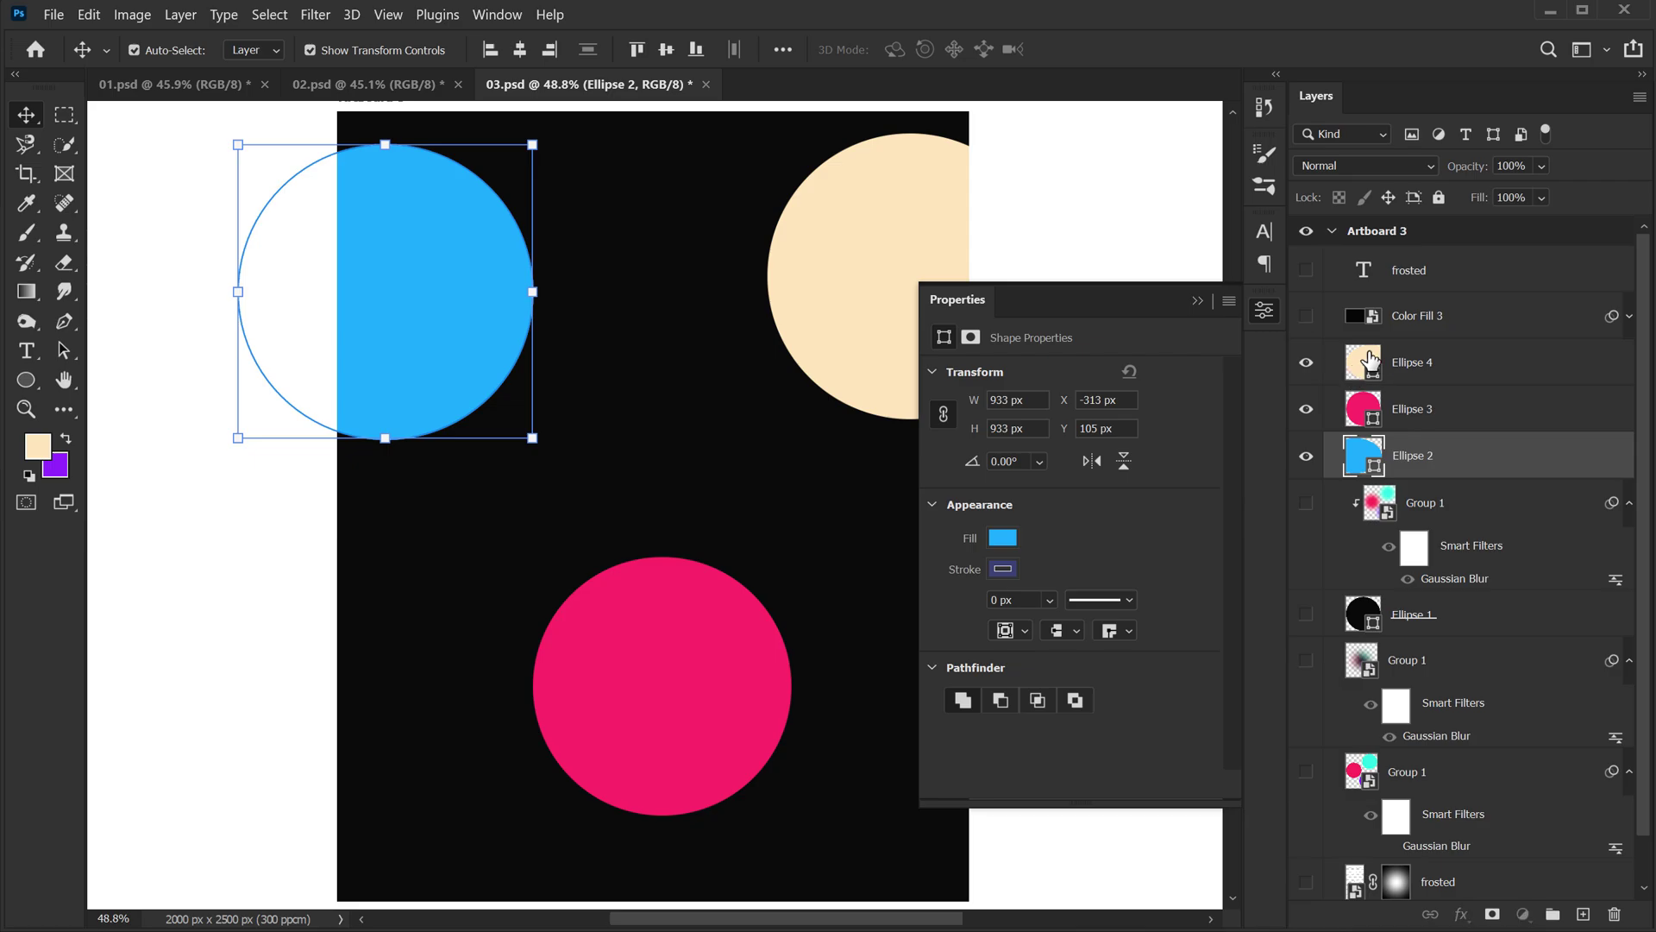
pyautogui.doubleClick(1362, 362)
pyautogui.write('f7931e')
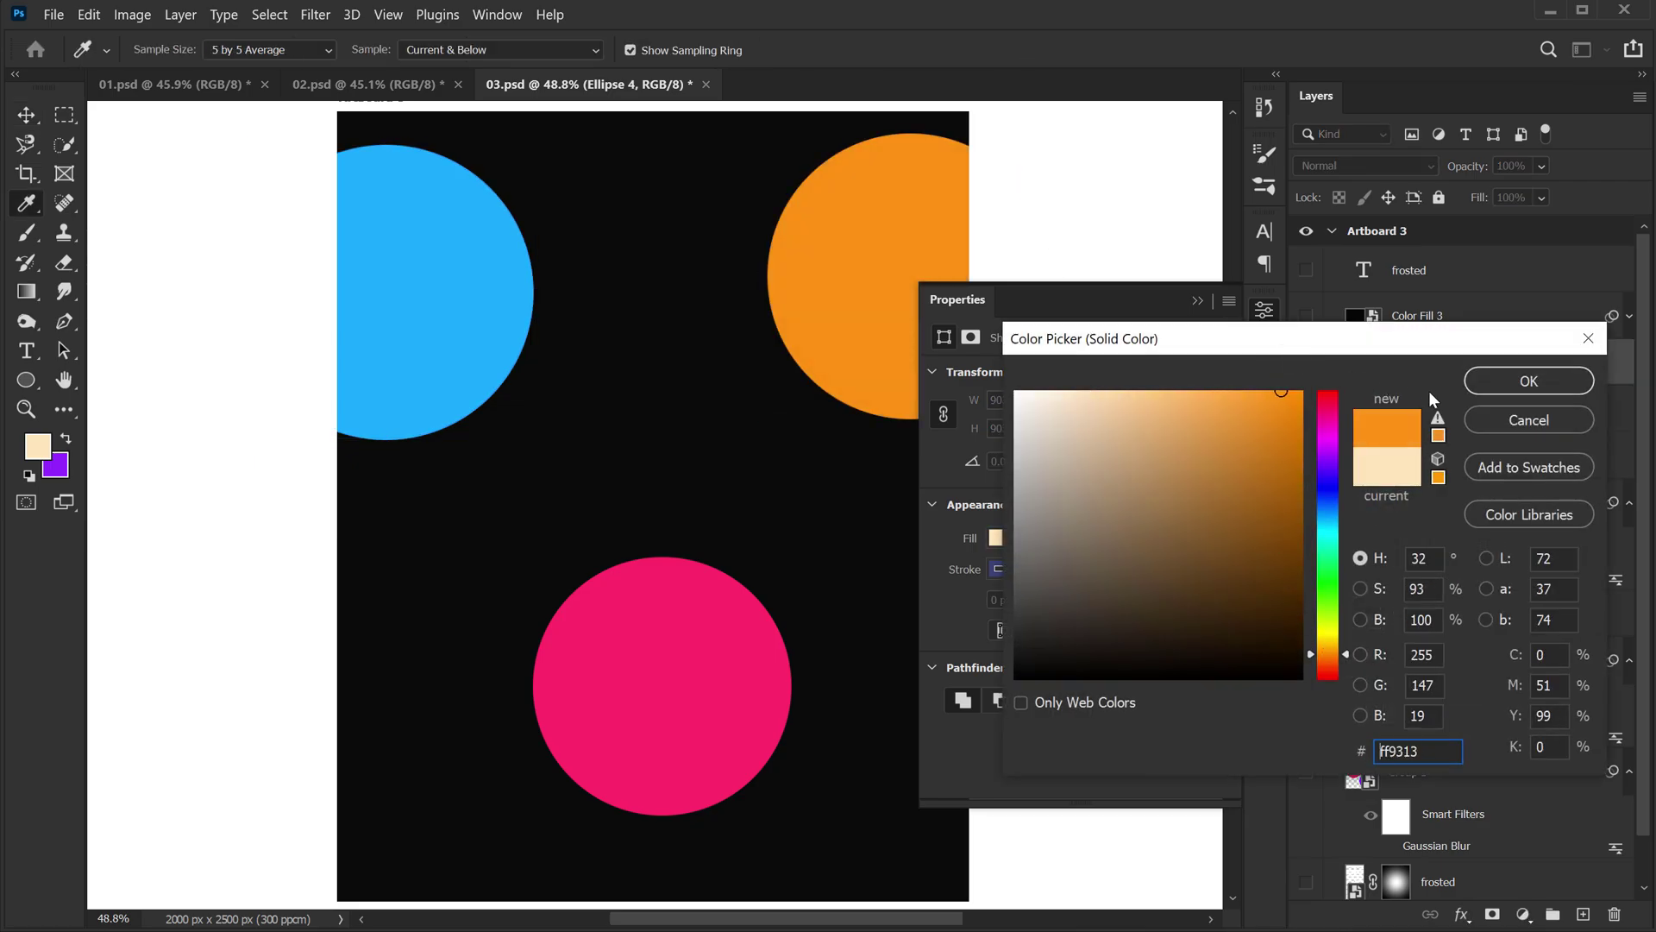
pyautogui.press('Return')
# - Select all three test circle layers and delete them
pyautogui.click(1197, 302)
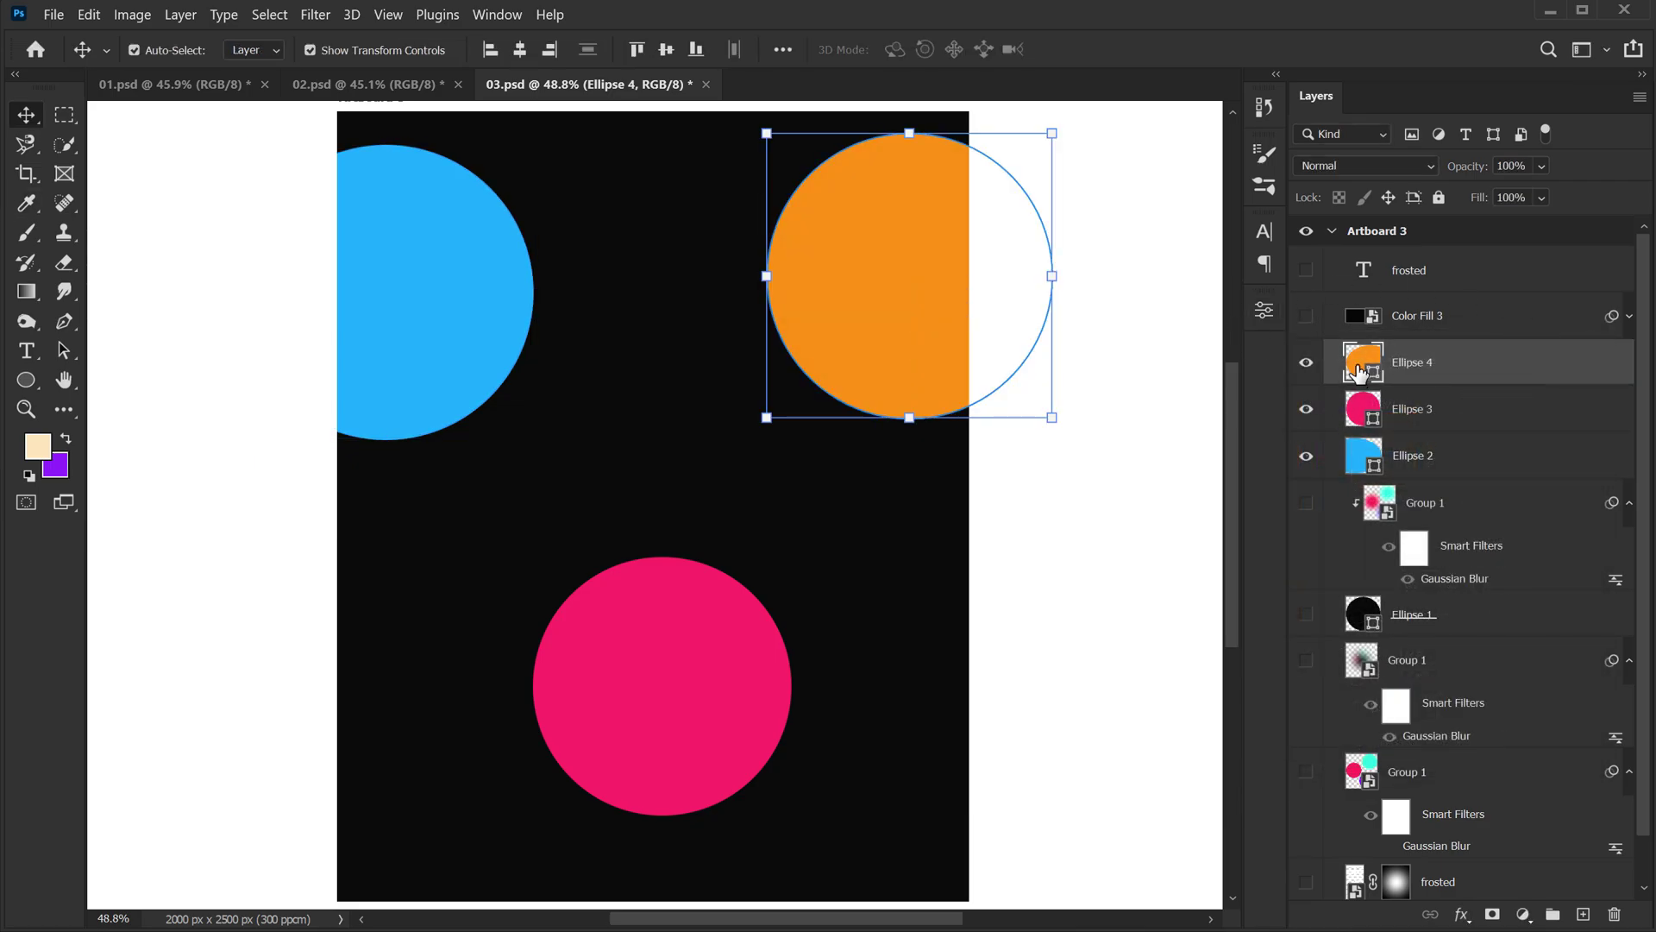
pyautogui.keyDown('shift'); pyautogui.click(1419, 457); pyautogui.keyUp('shift')
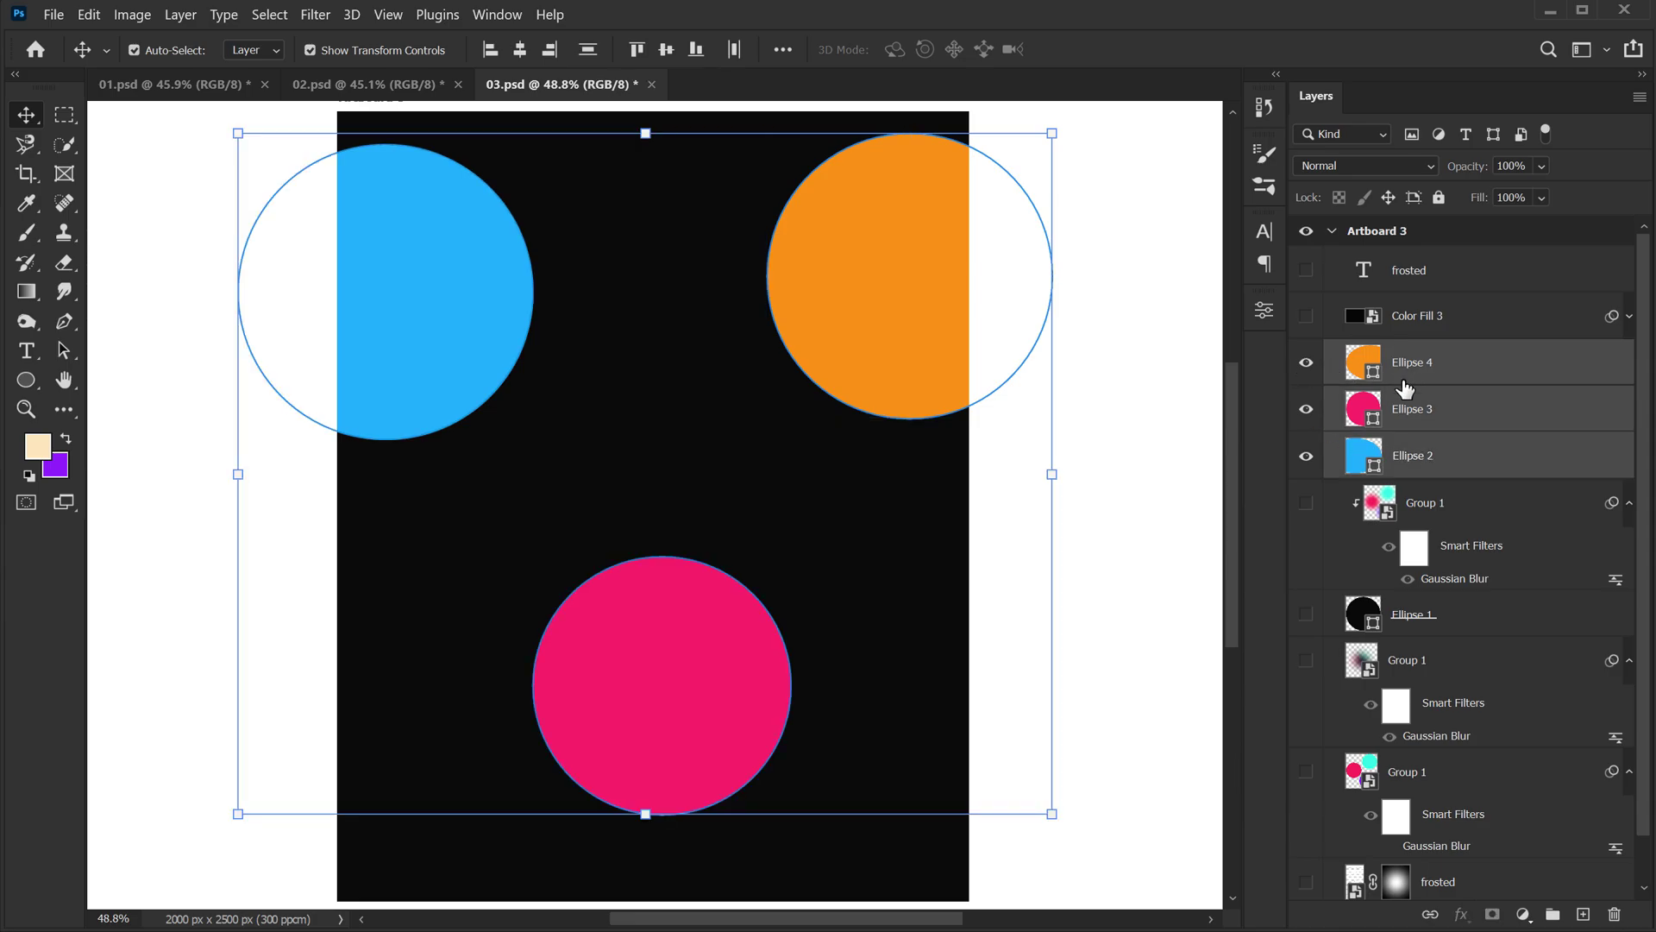
pyautogui.press('Delete')
# - Show the lower Group 1's pink, cyan and purple circles over the black background
pyautogui.click(1306, 630)
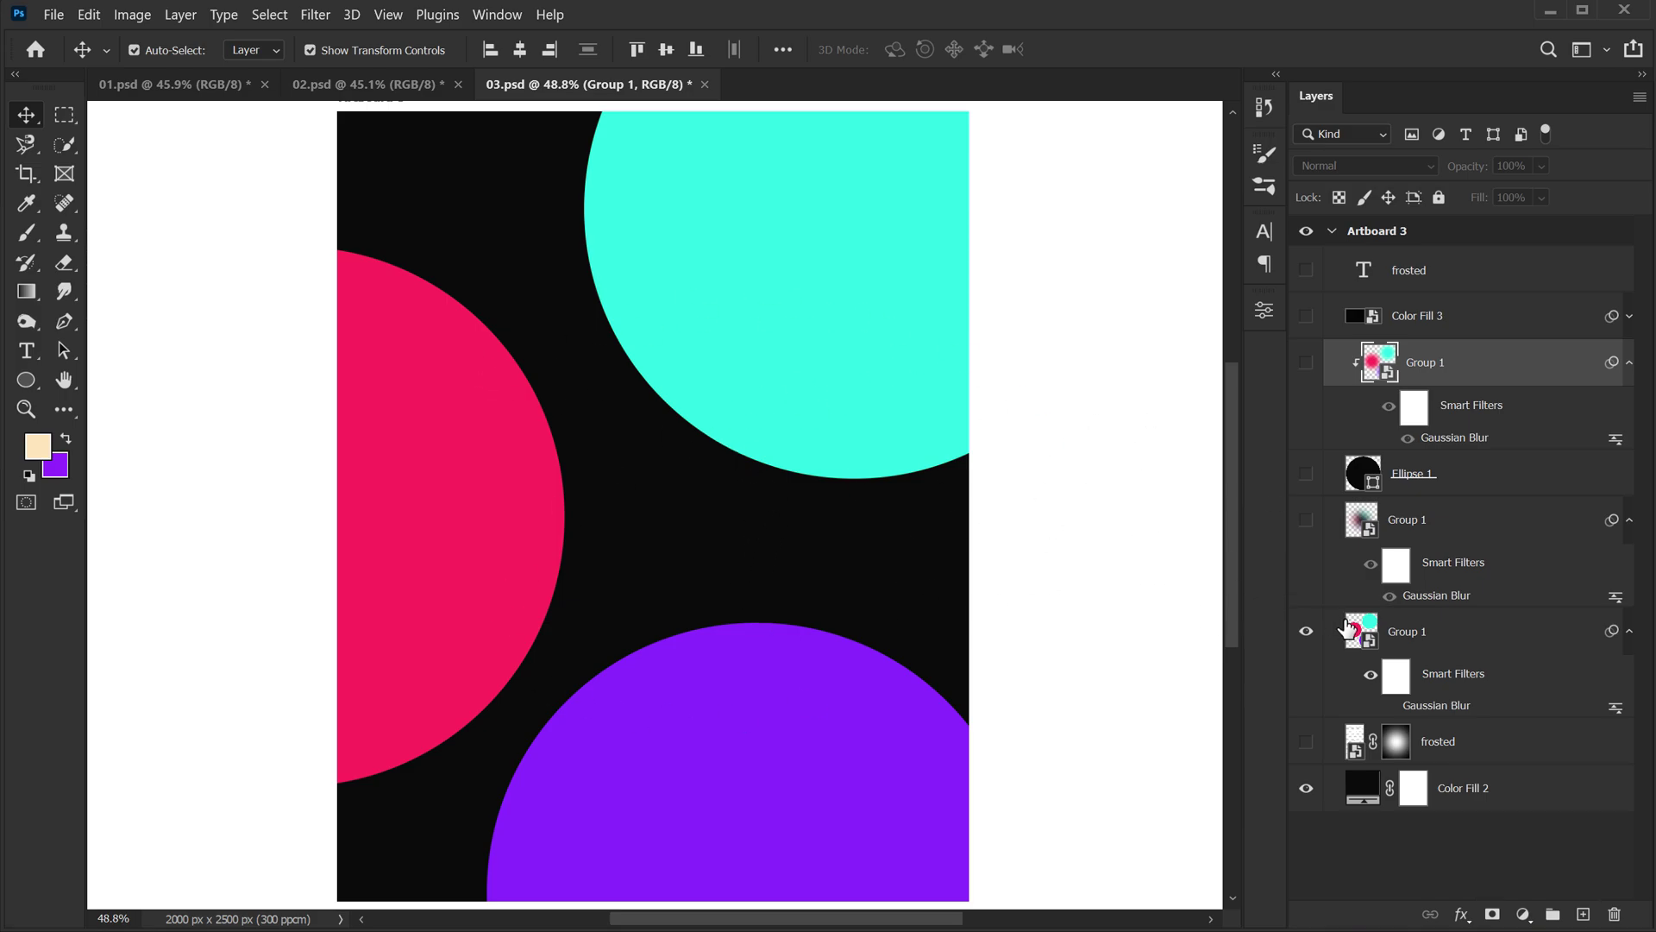
pyautogui.rightClick(1402, 632)
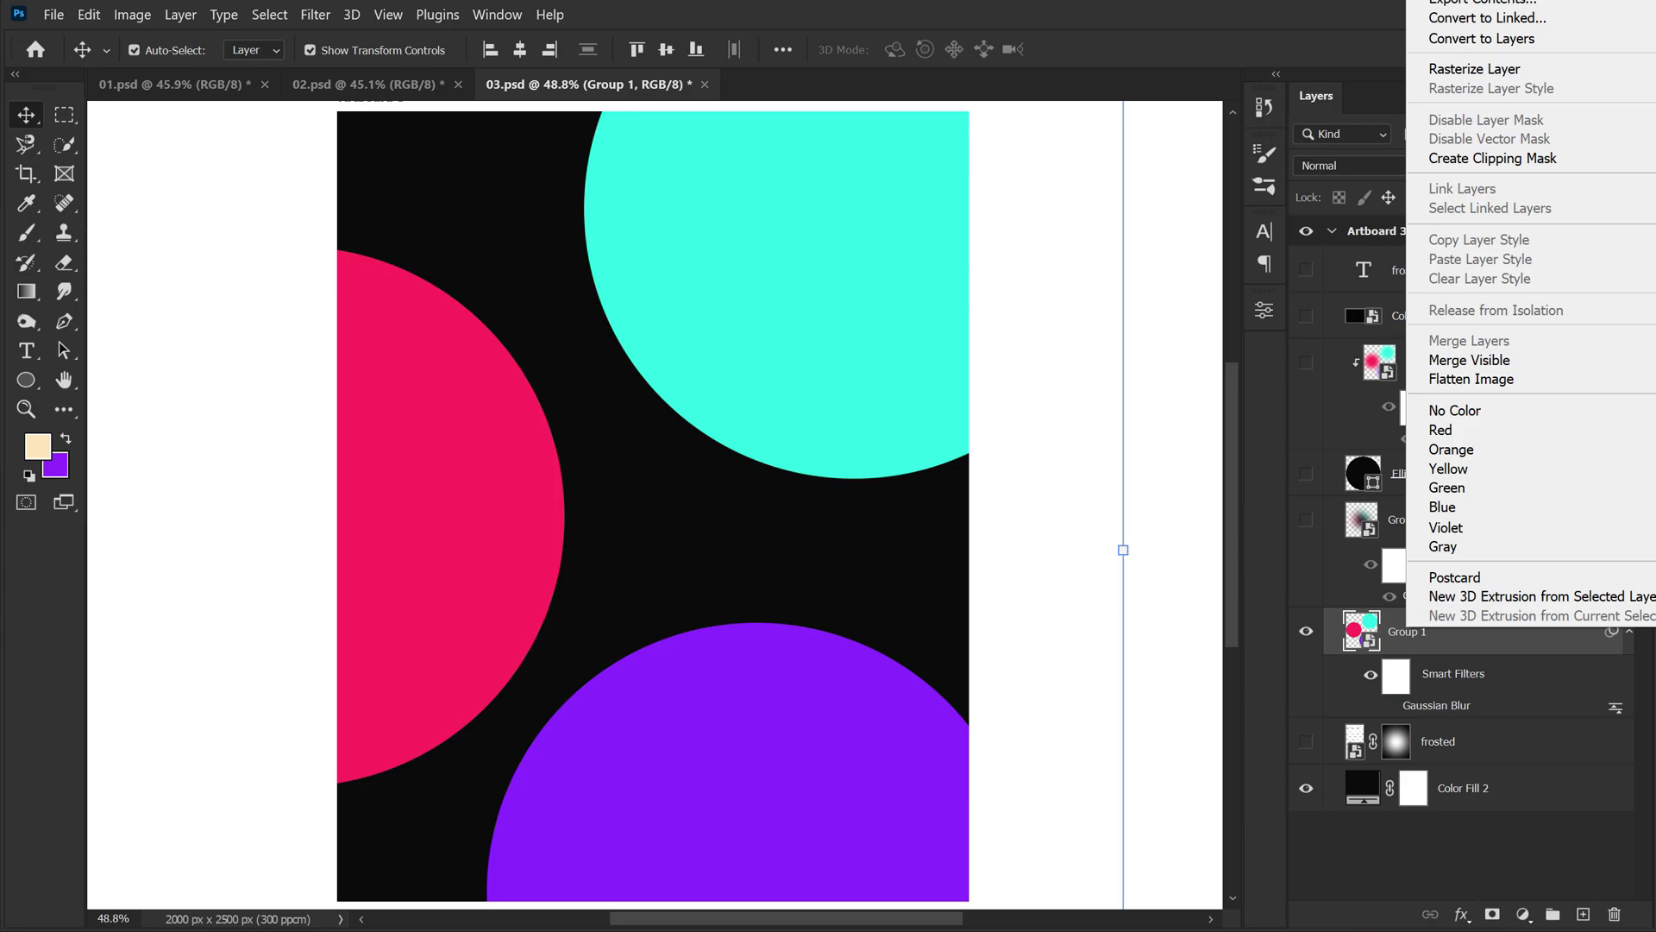
pyautogui.click(1421, 648)
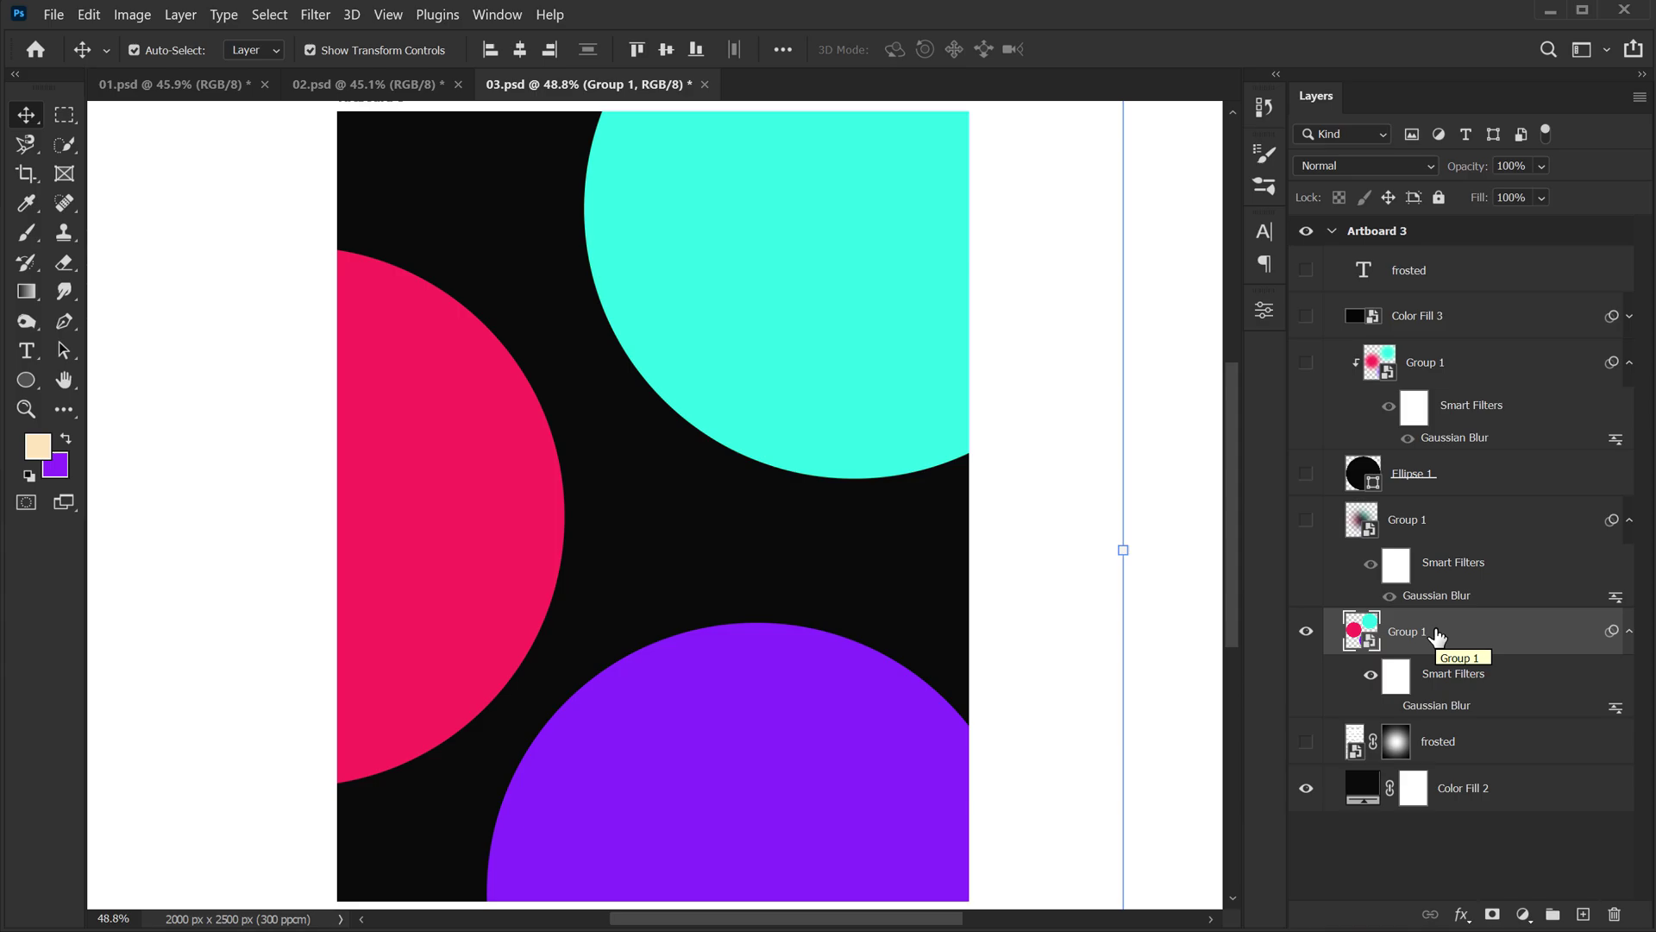
# - Enable the lower Group 1's Gaussian Blur smart filter with a 550 px radius
pyautogui.click(318, 15)
pyautogui.moveTo(388, 277)
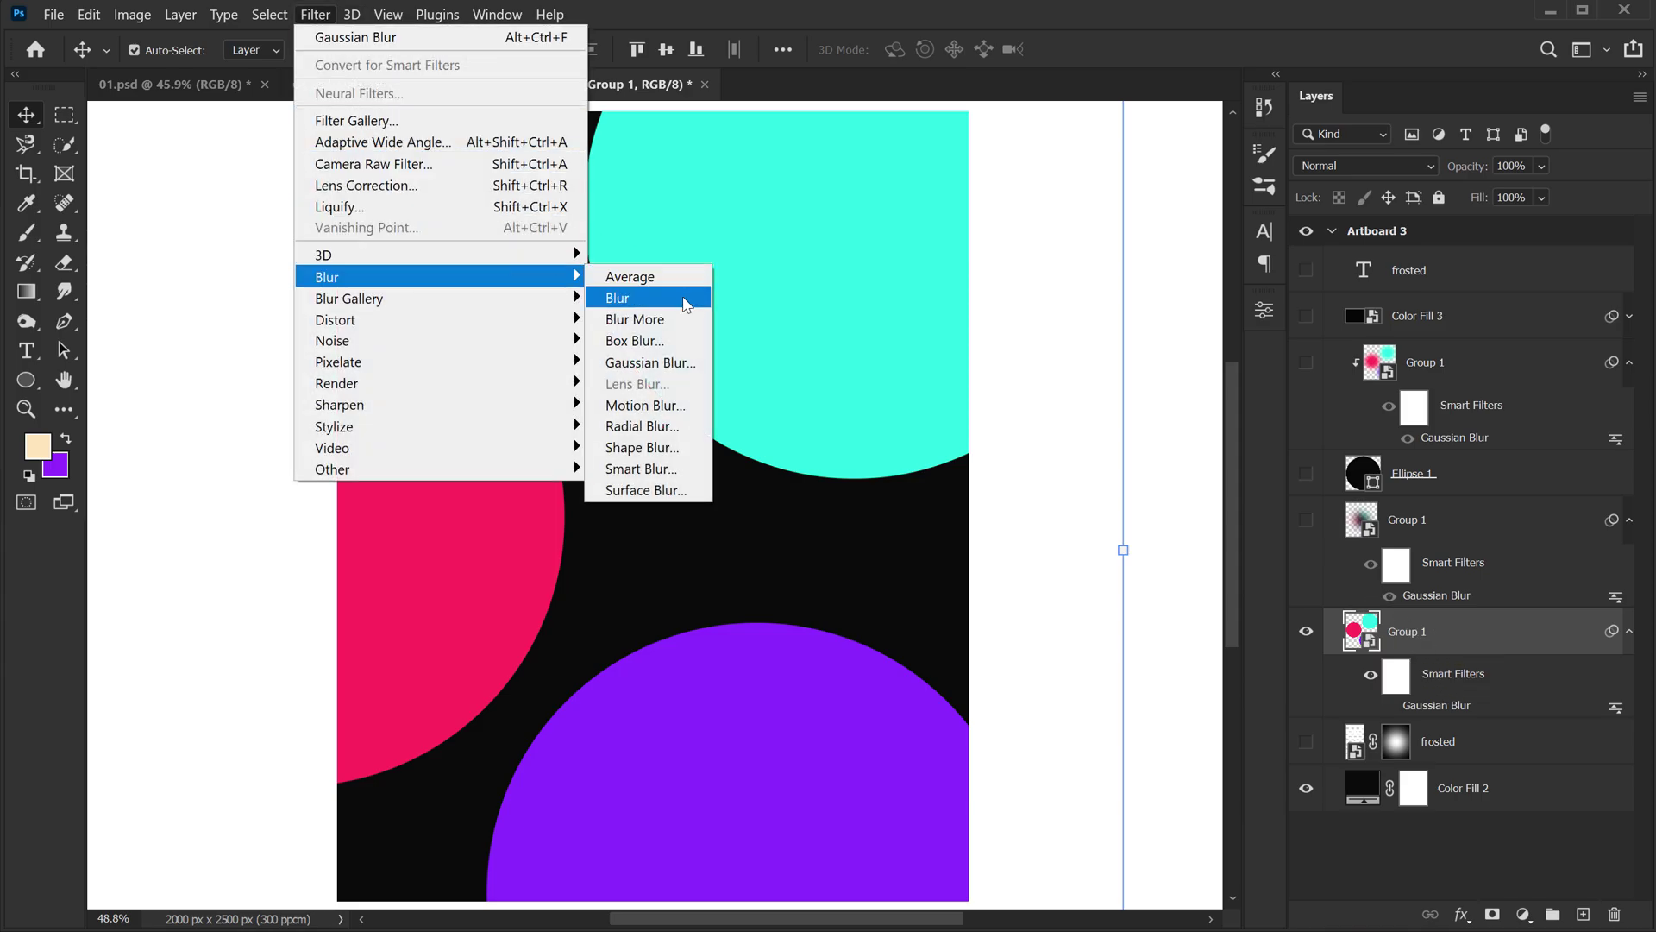
pyautogui.click(1390, 707)
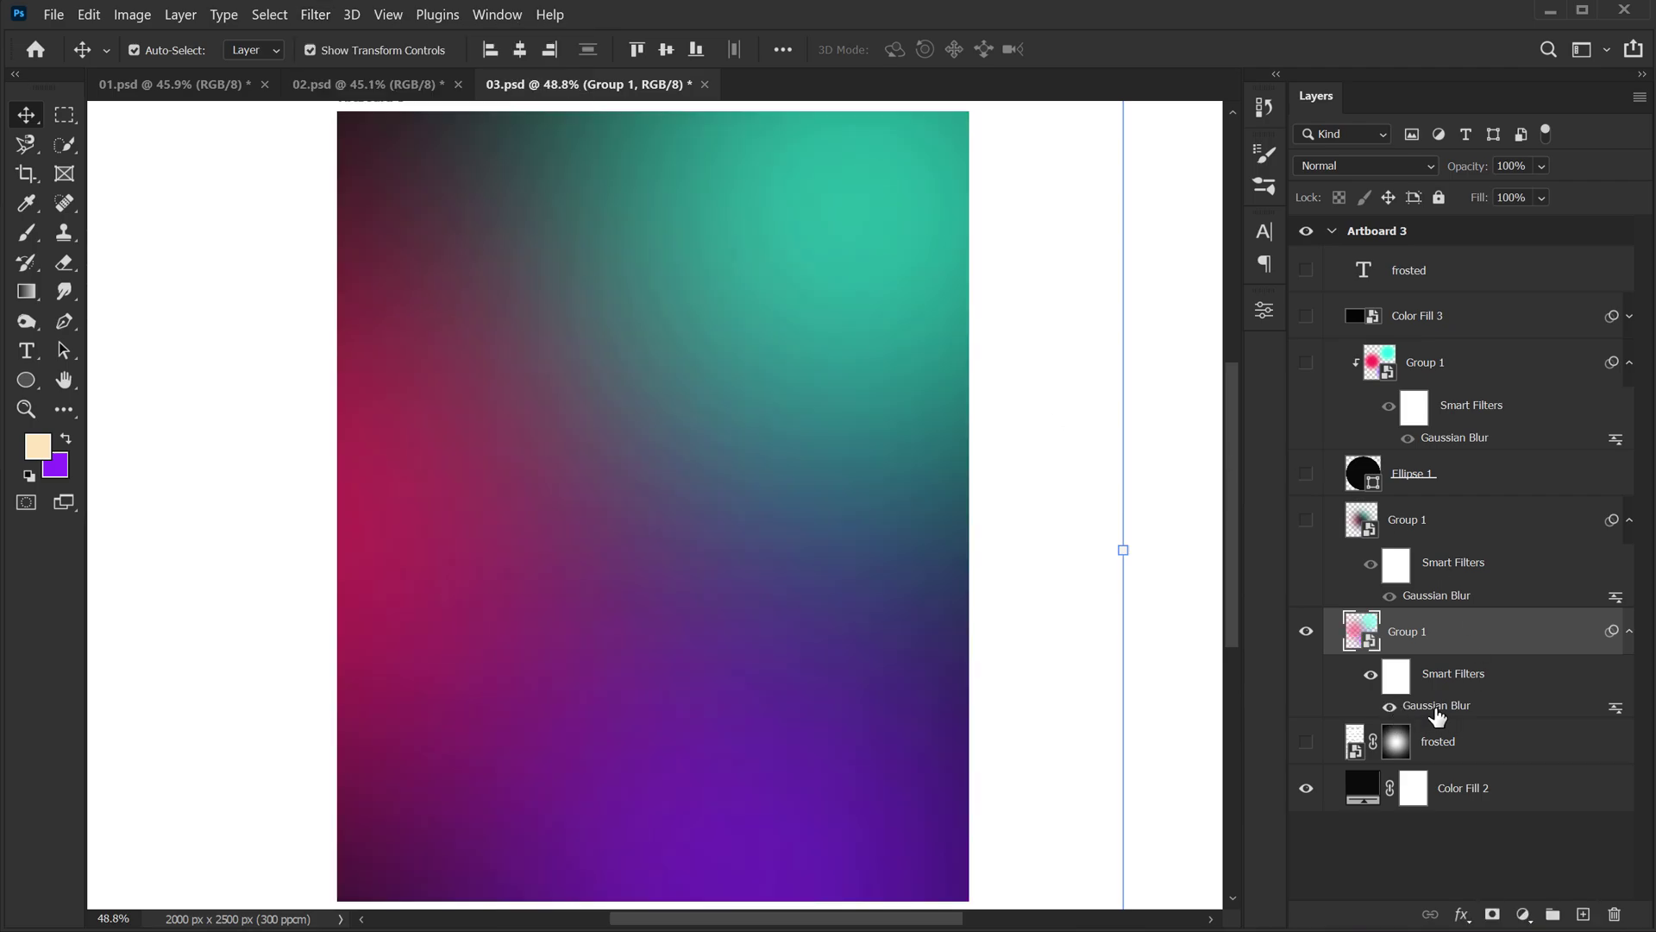
pyautogui.doubleClick(1437, 707)
pyautogui.moveTo(1126, 141); pyautogui.dragTo(1184, 244)
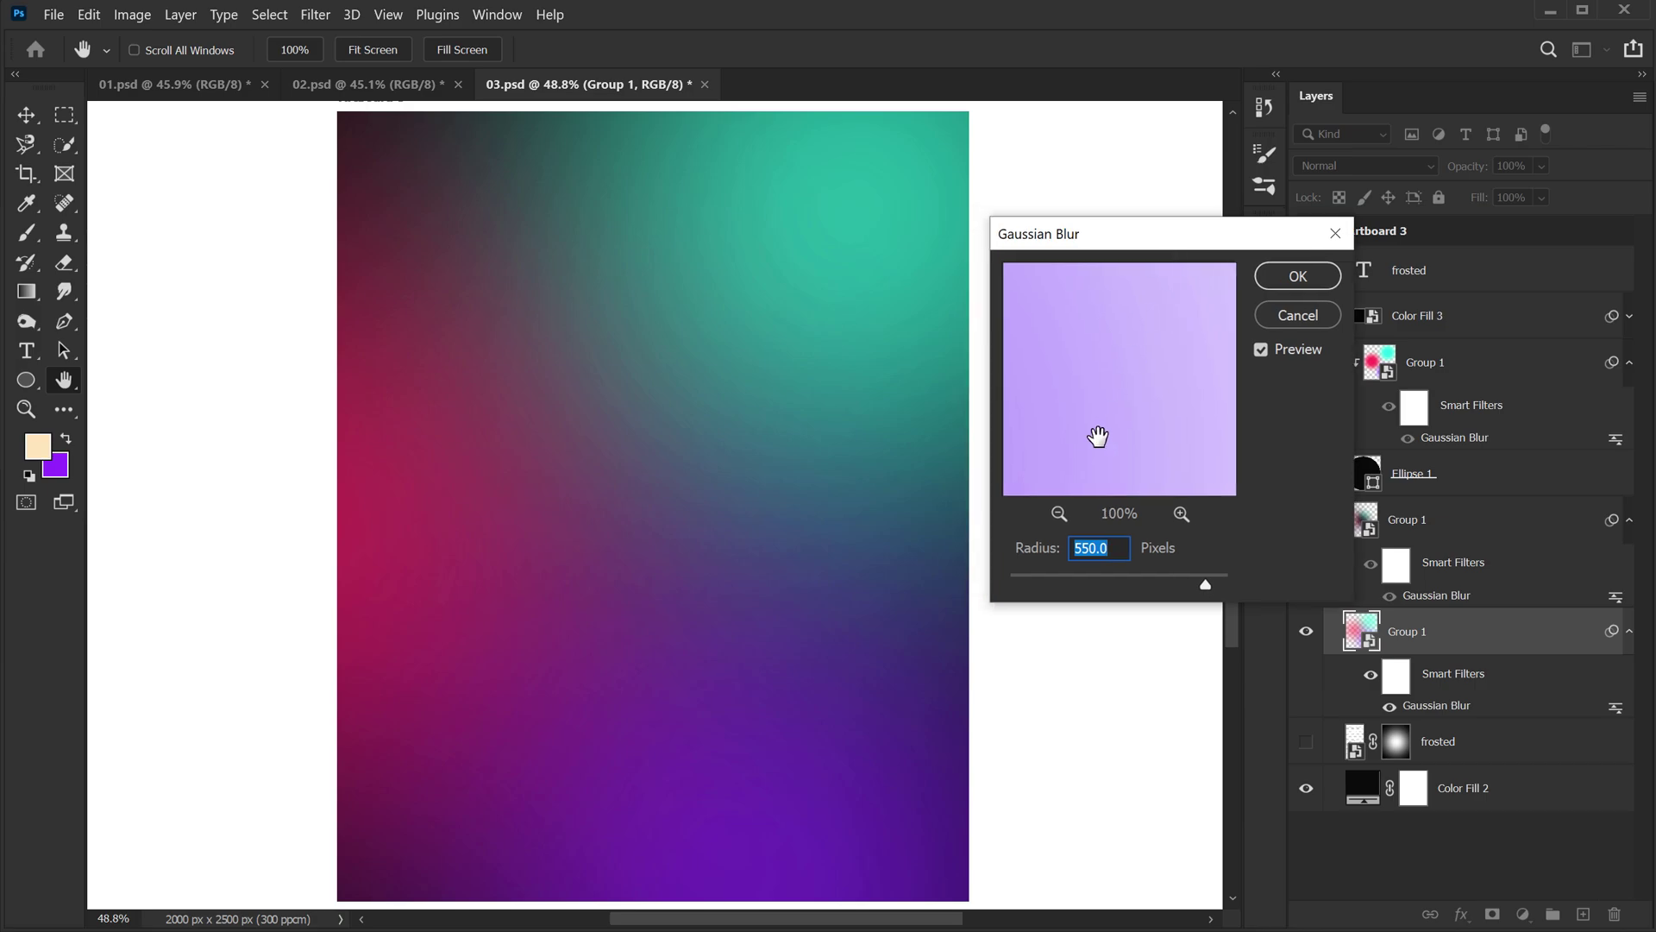
pyautogui.moveTo(1109, 581); pyautogui.dragTo(1211, 584)
pyautogui.write('550')
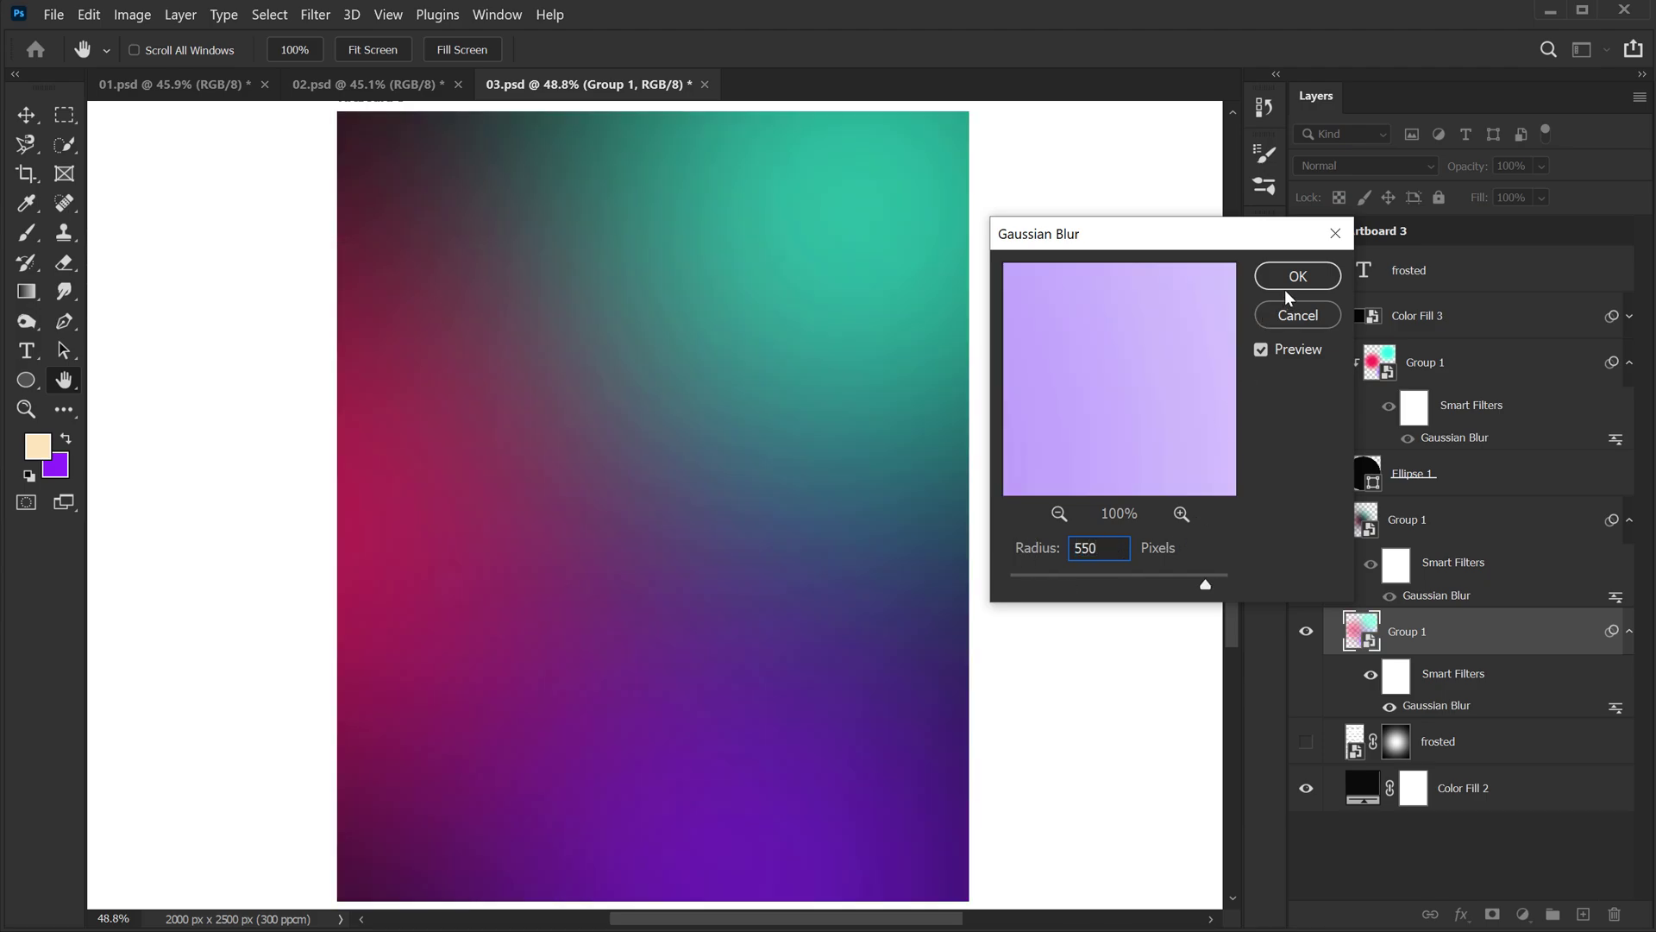
pyautogui.click(1297, 277)
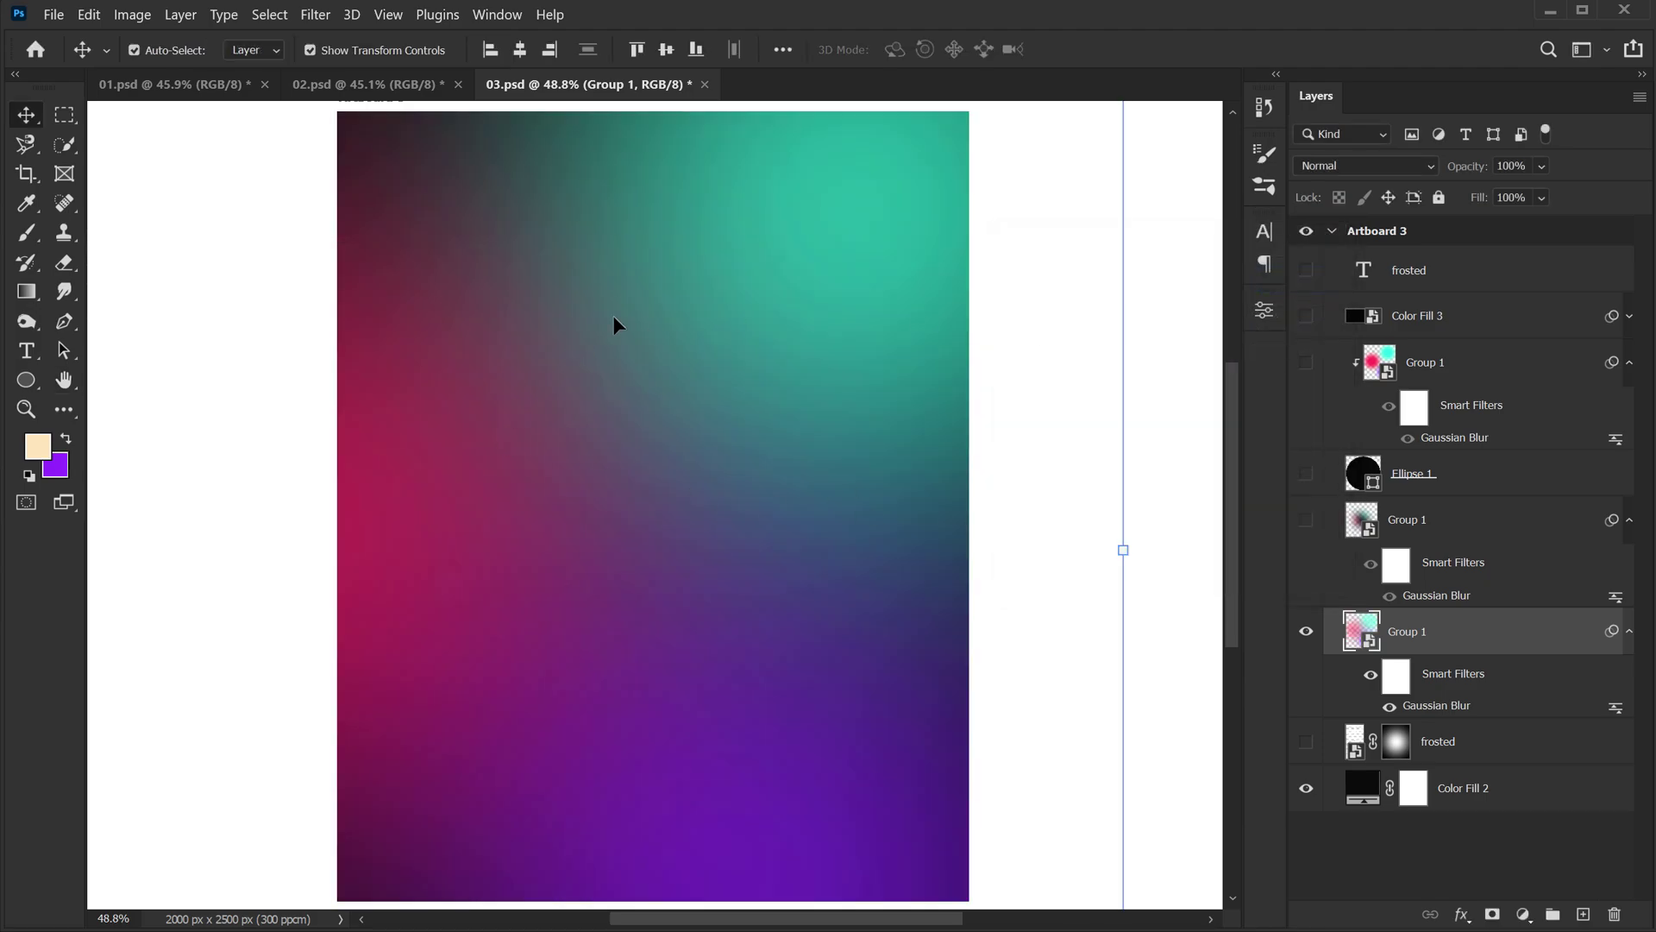
# - Show Ellipse 1 with its clipped upper Group 1 gradient and enable that group's blur
pyautogui.click(1365, 863)
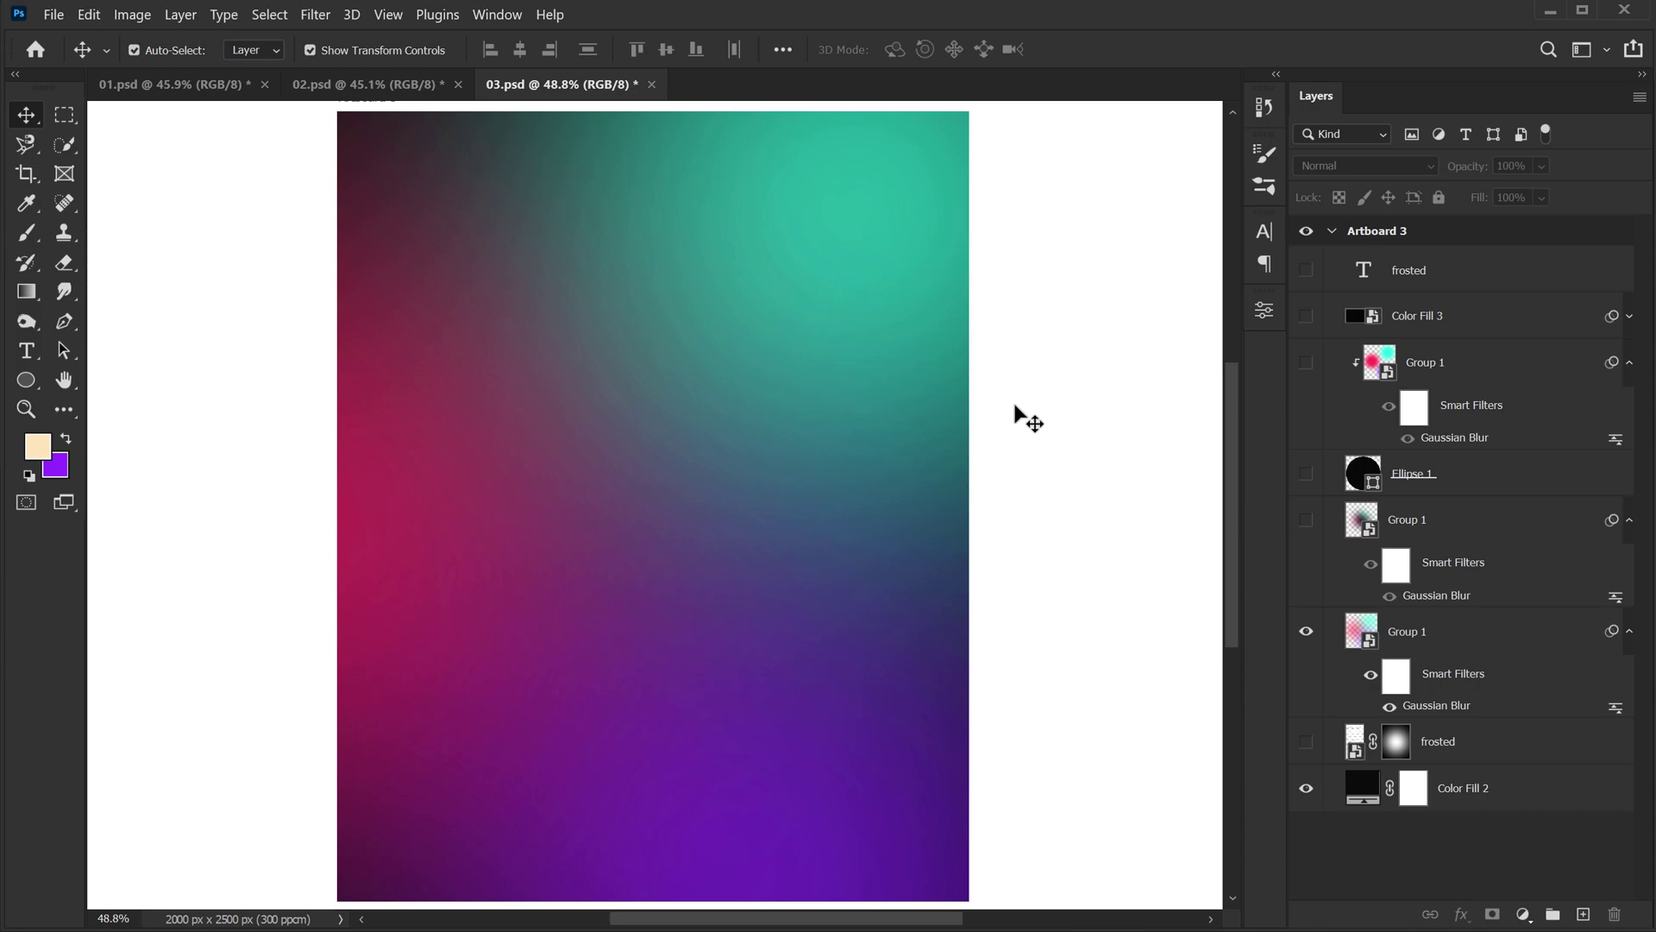
pyautogui.click(1306, 474)
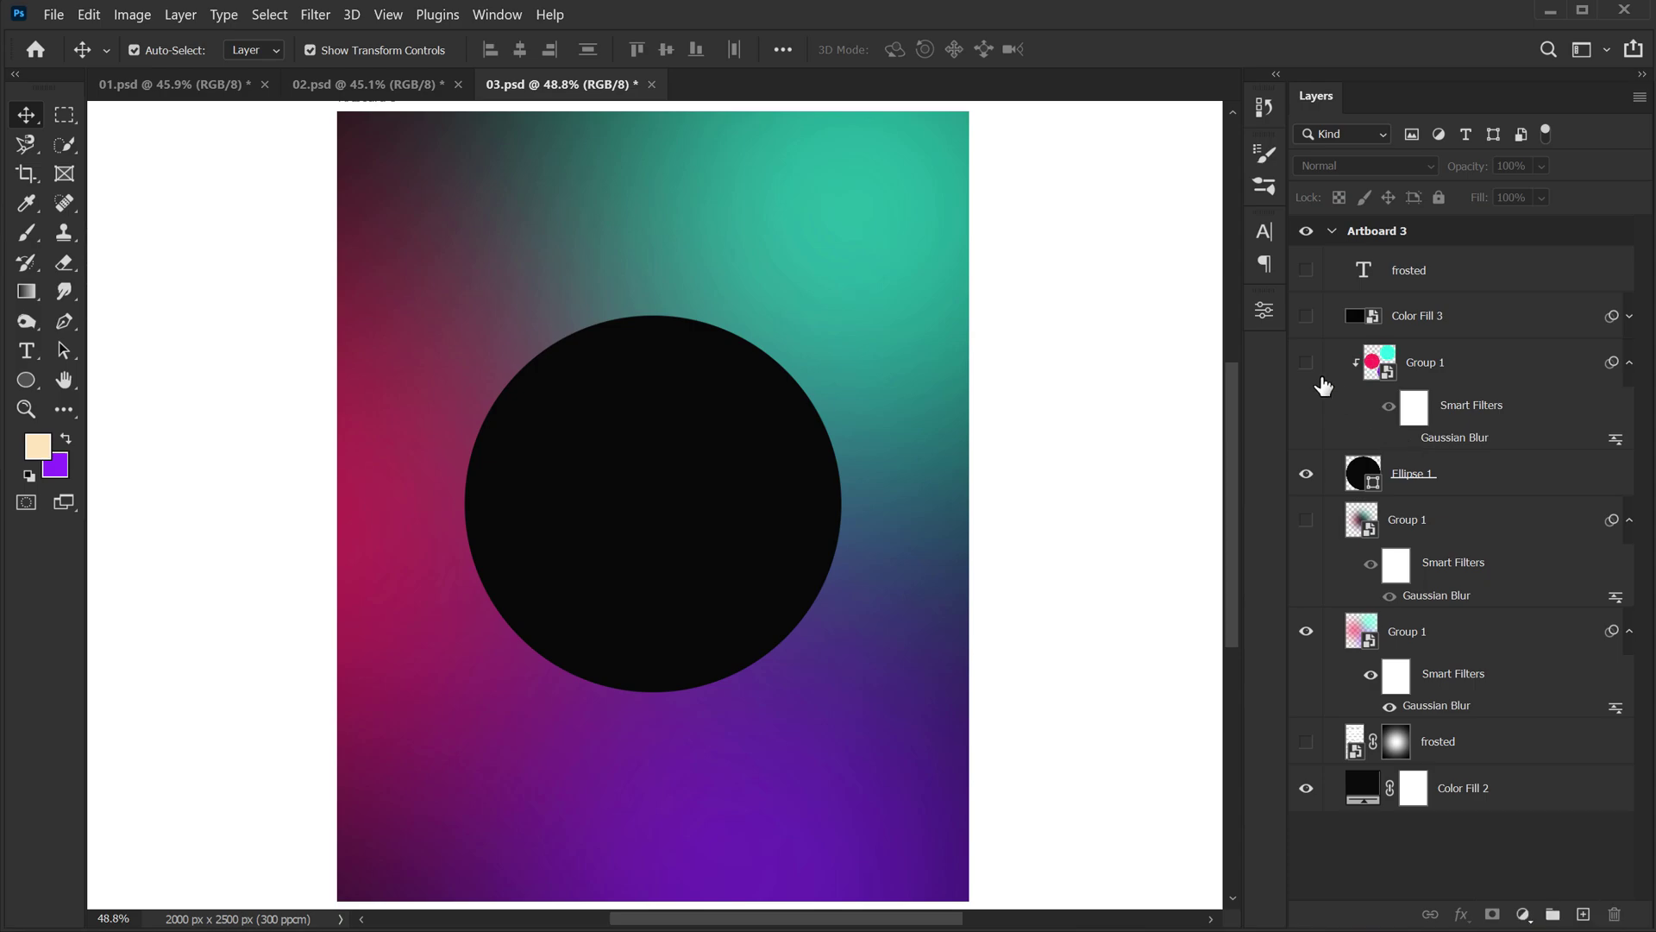
pyautogui.click(1306, 362)
pyautogui.click(1394, 642)
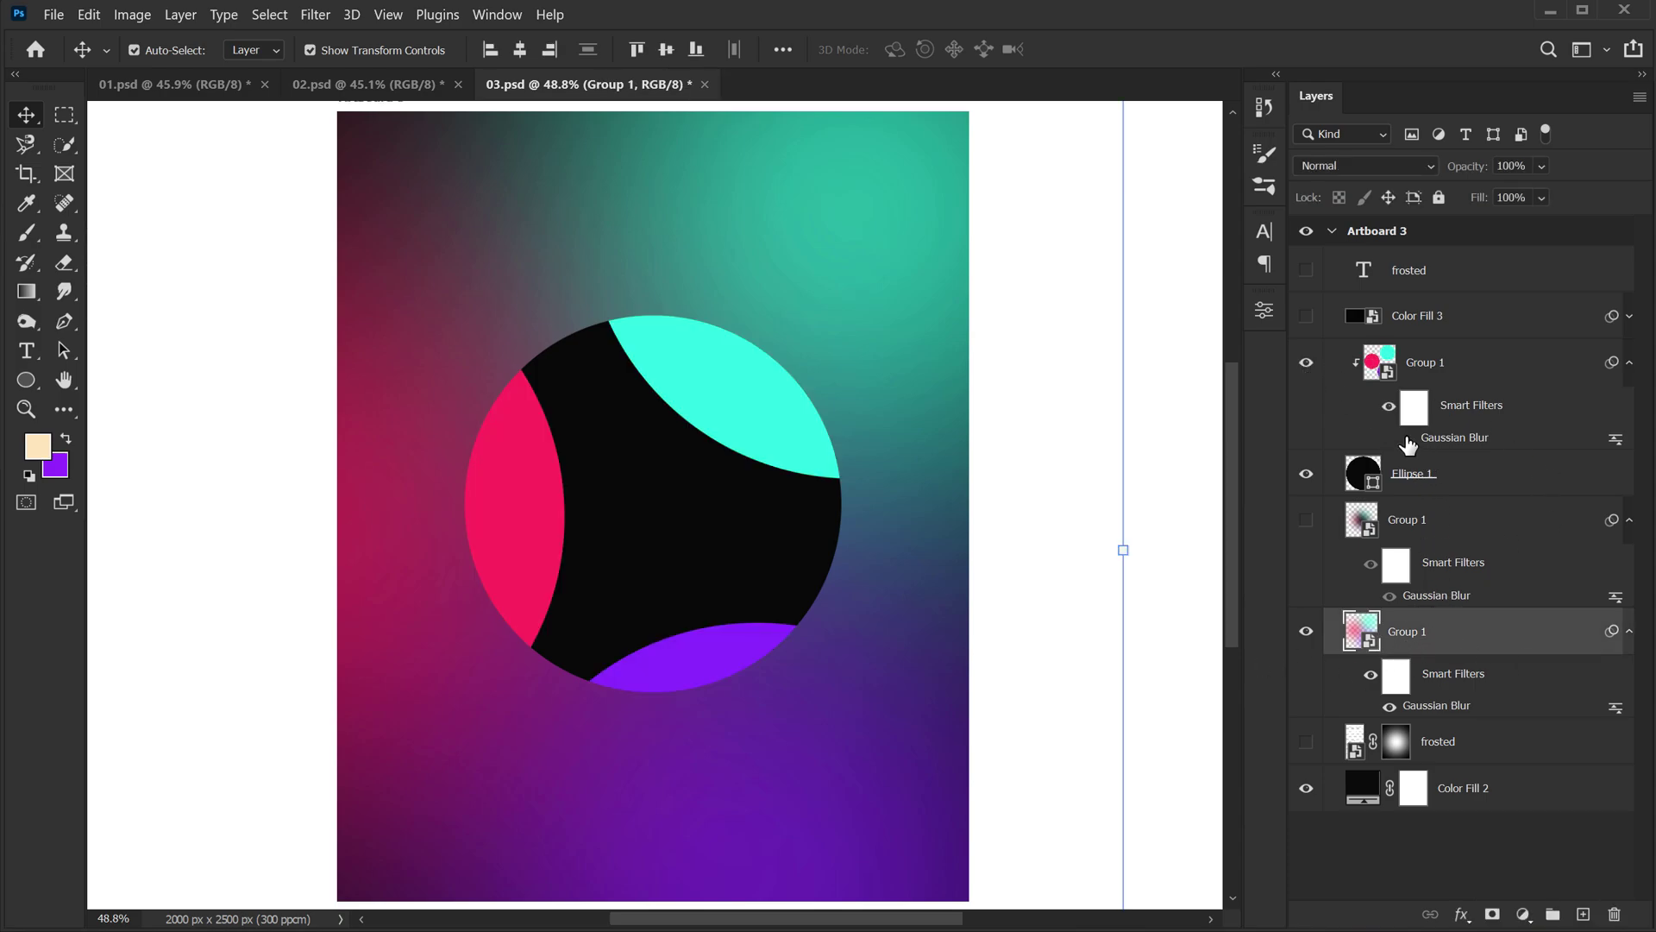
pyautogui.click(1407, 440)
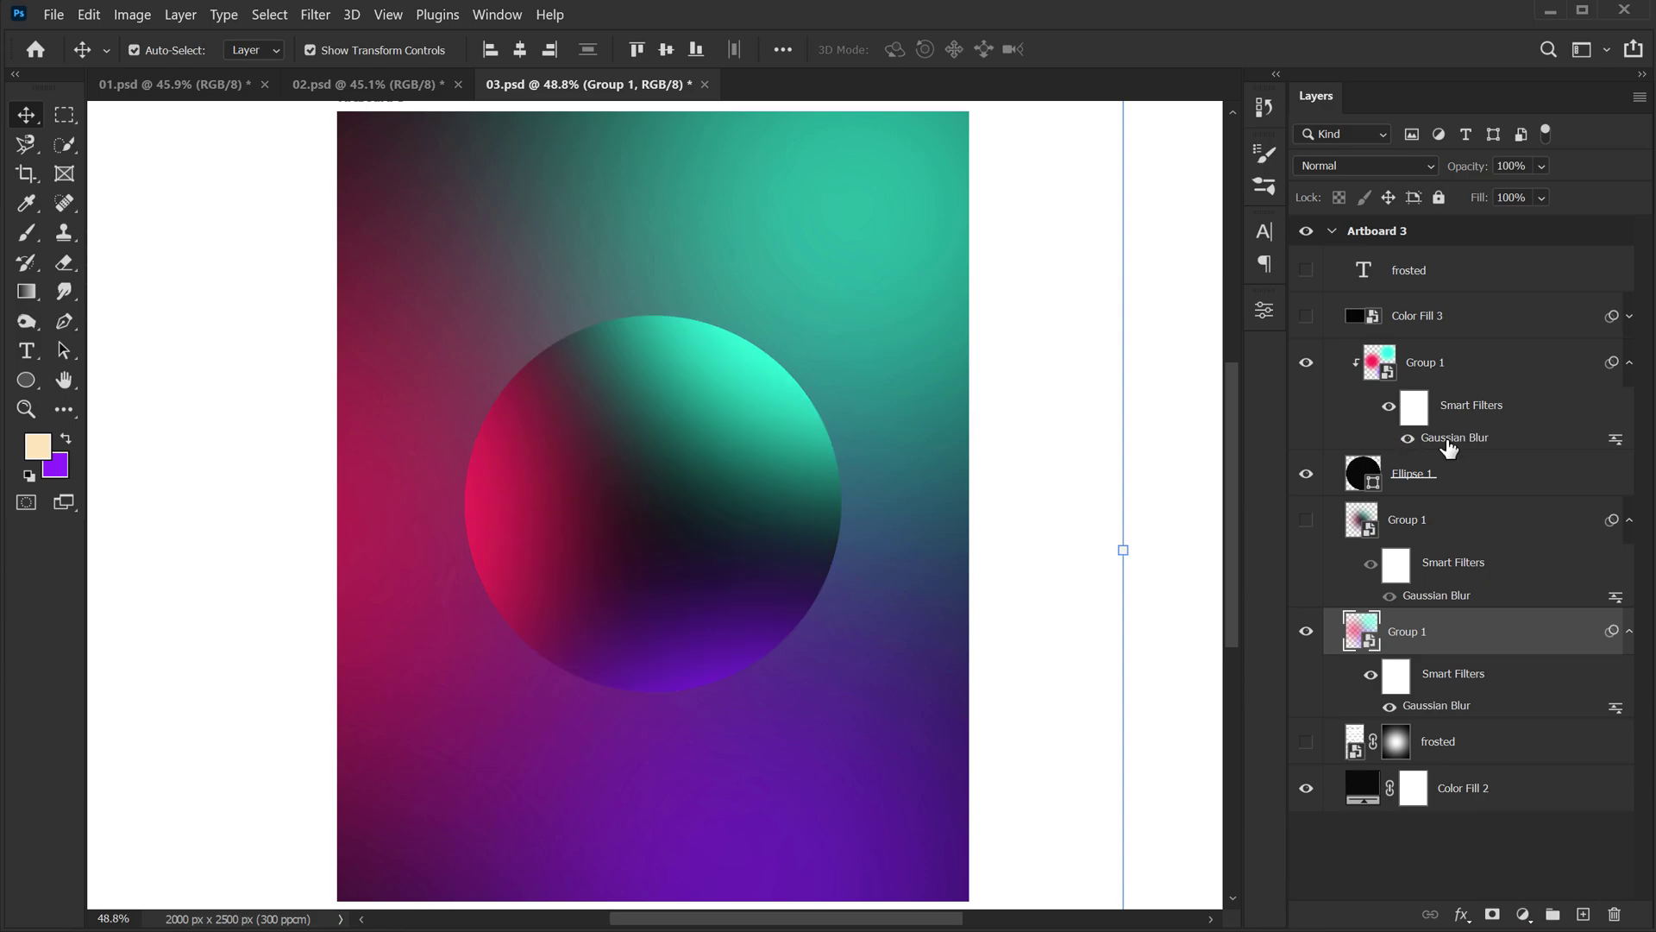
pyautogui.doubleClick(1450, 440)
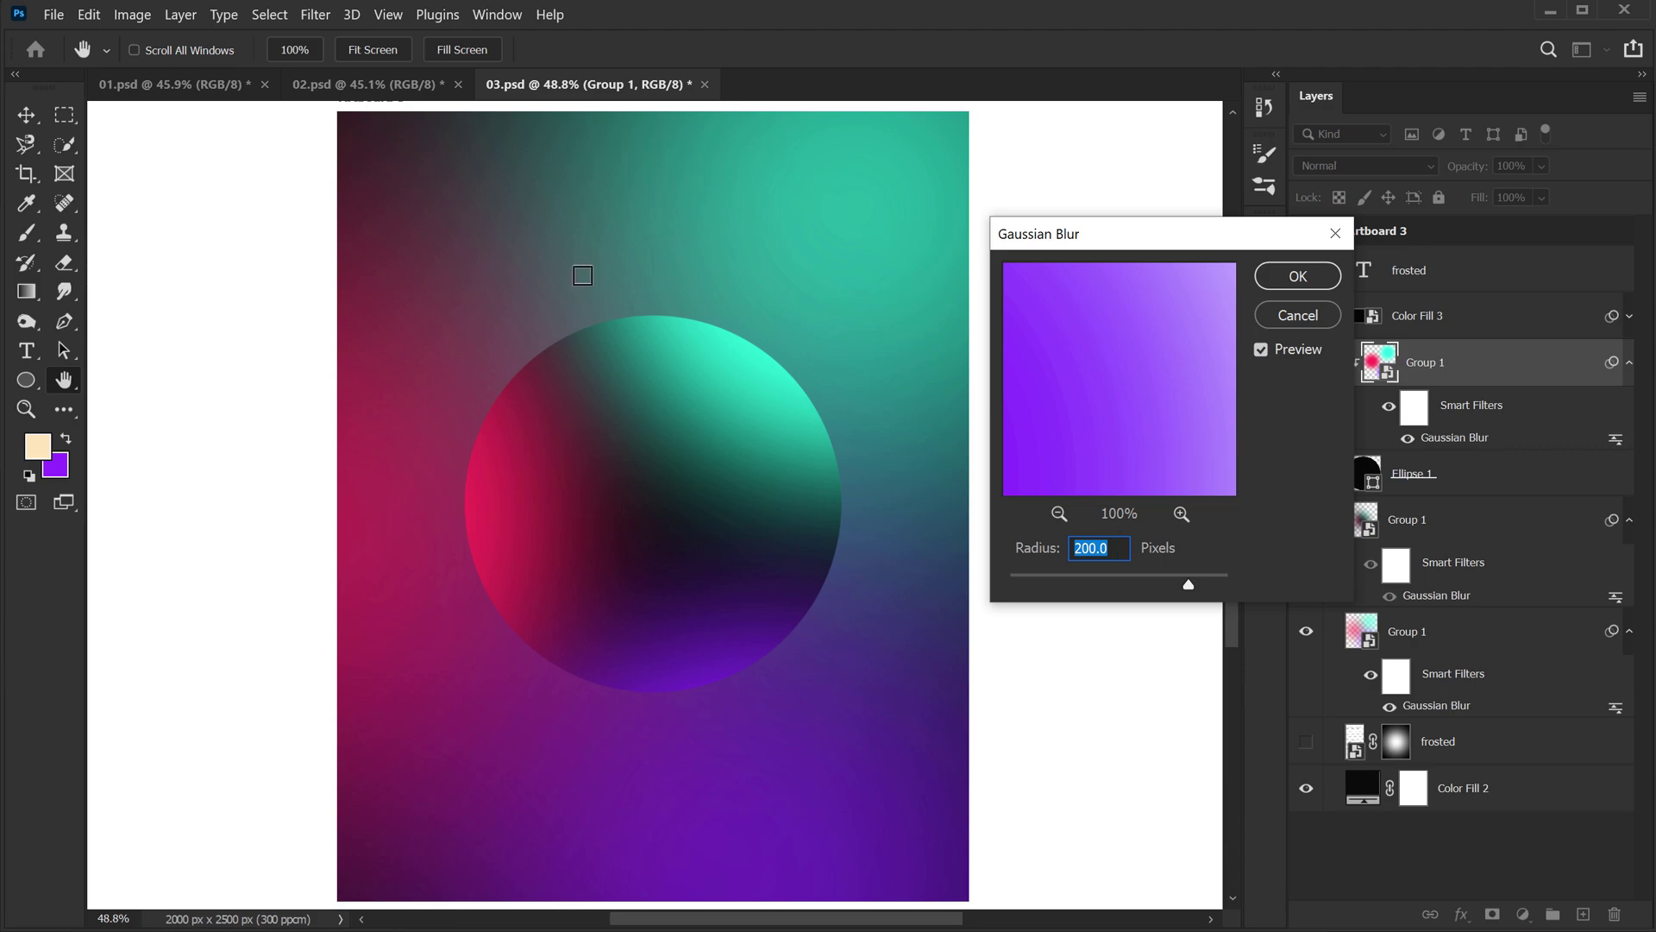
# - Try sphere blur radii 700.6 and 493.4, keep the original, then show Color Dodge Group 1
pyautogui.moveTo(1189, 584); pyautogui.dragTo(1215, 585)
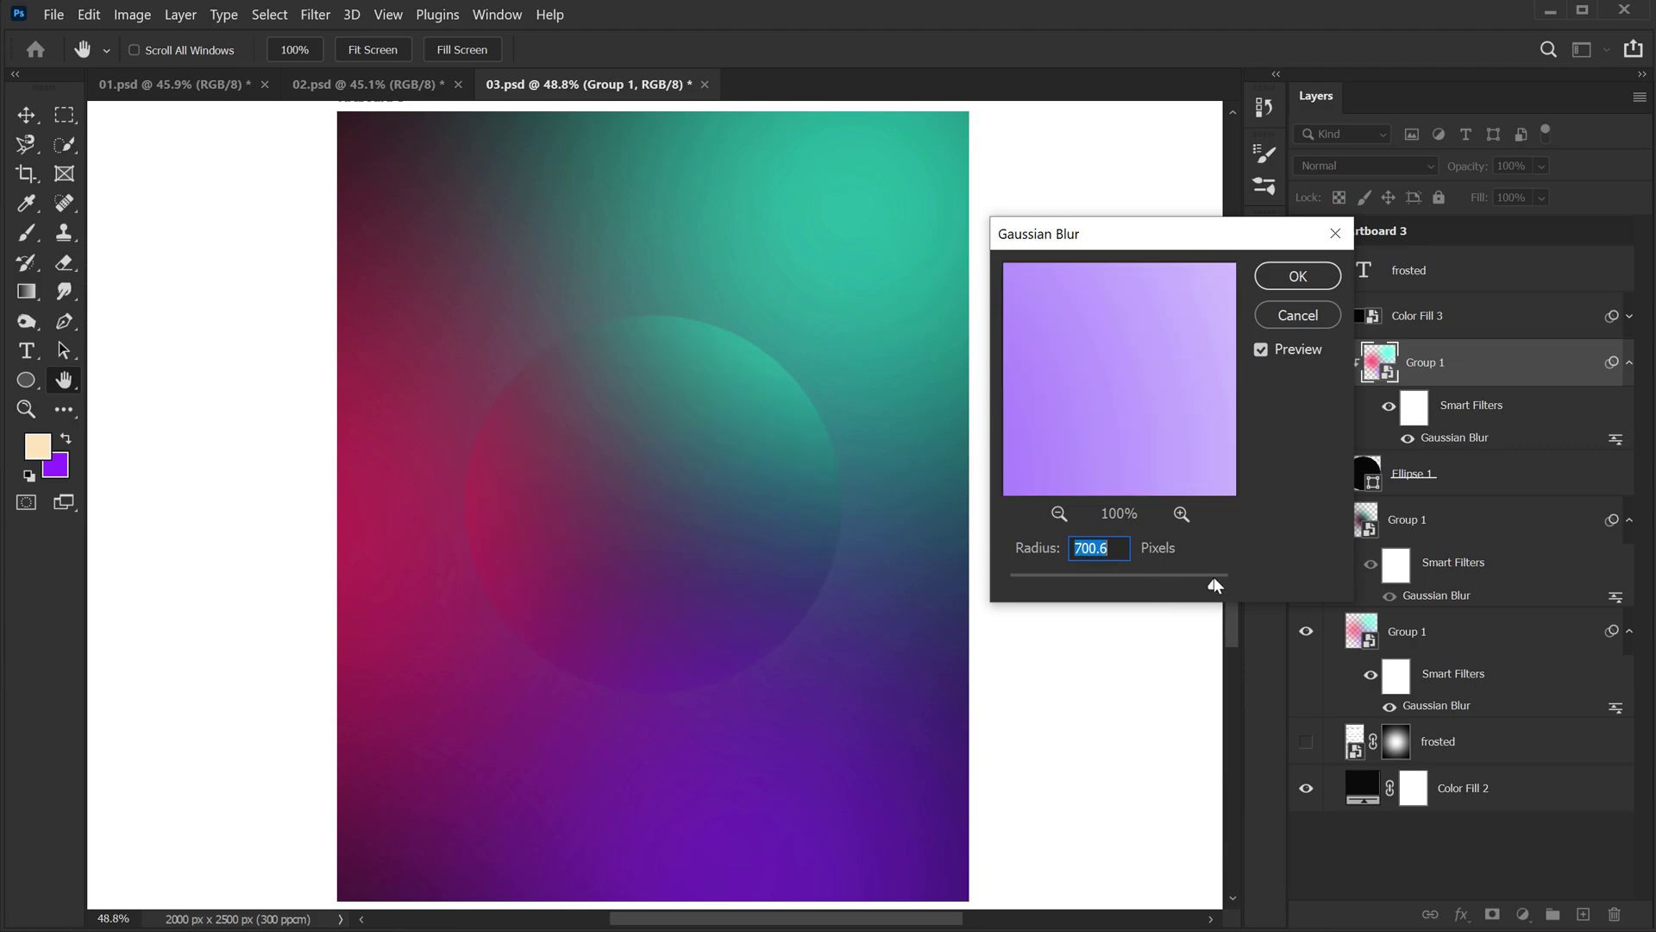
pyautogui.click(1203, 585)
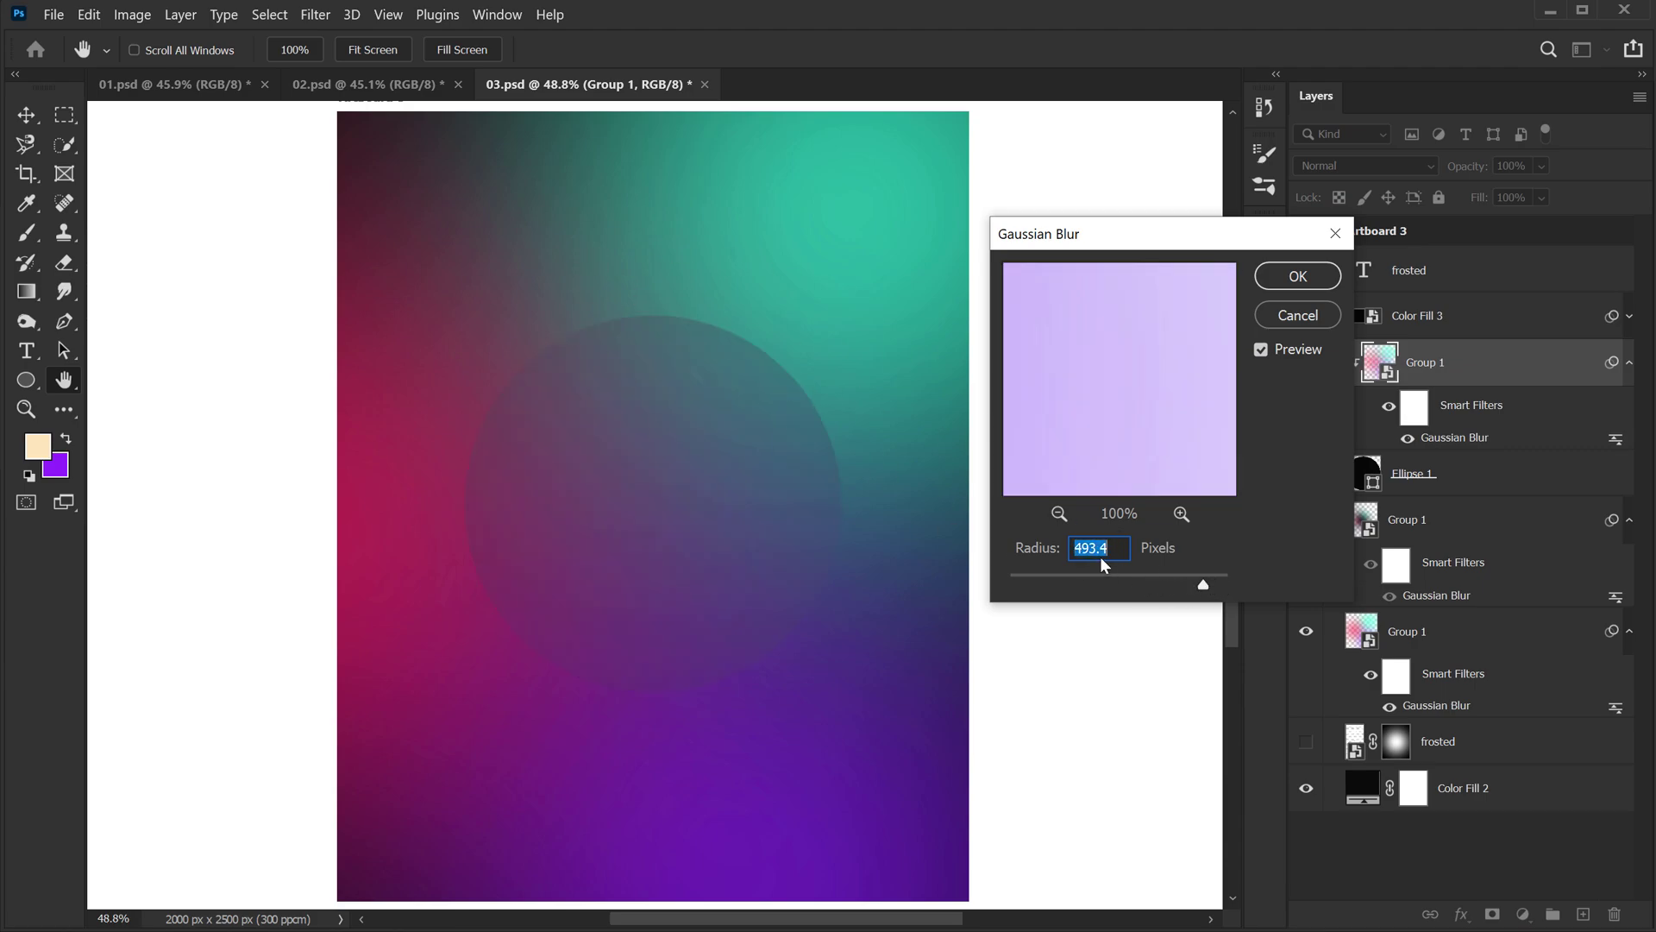
pyautogui.click(1298, 315)
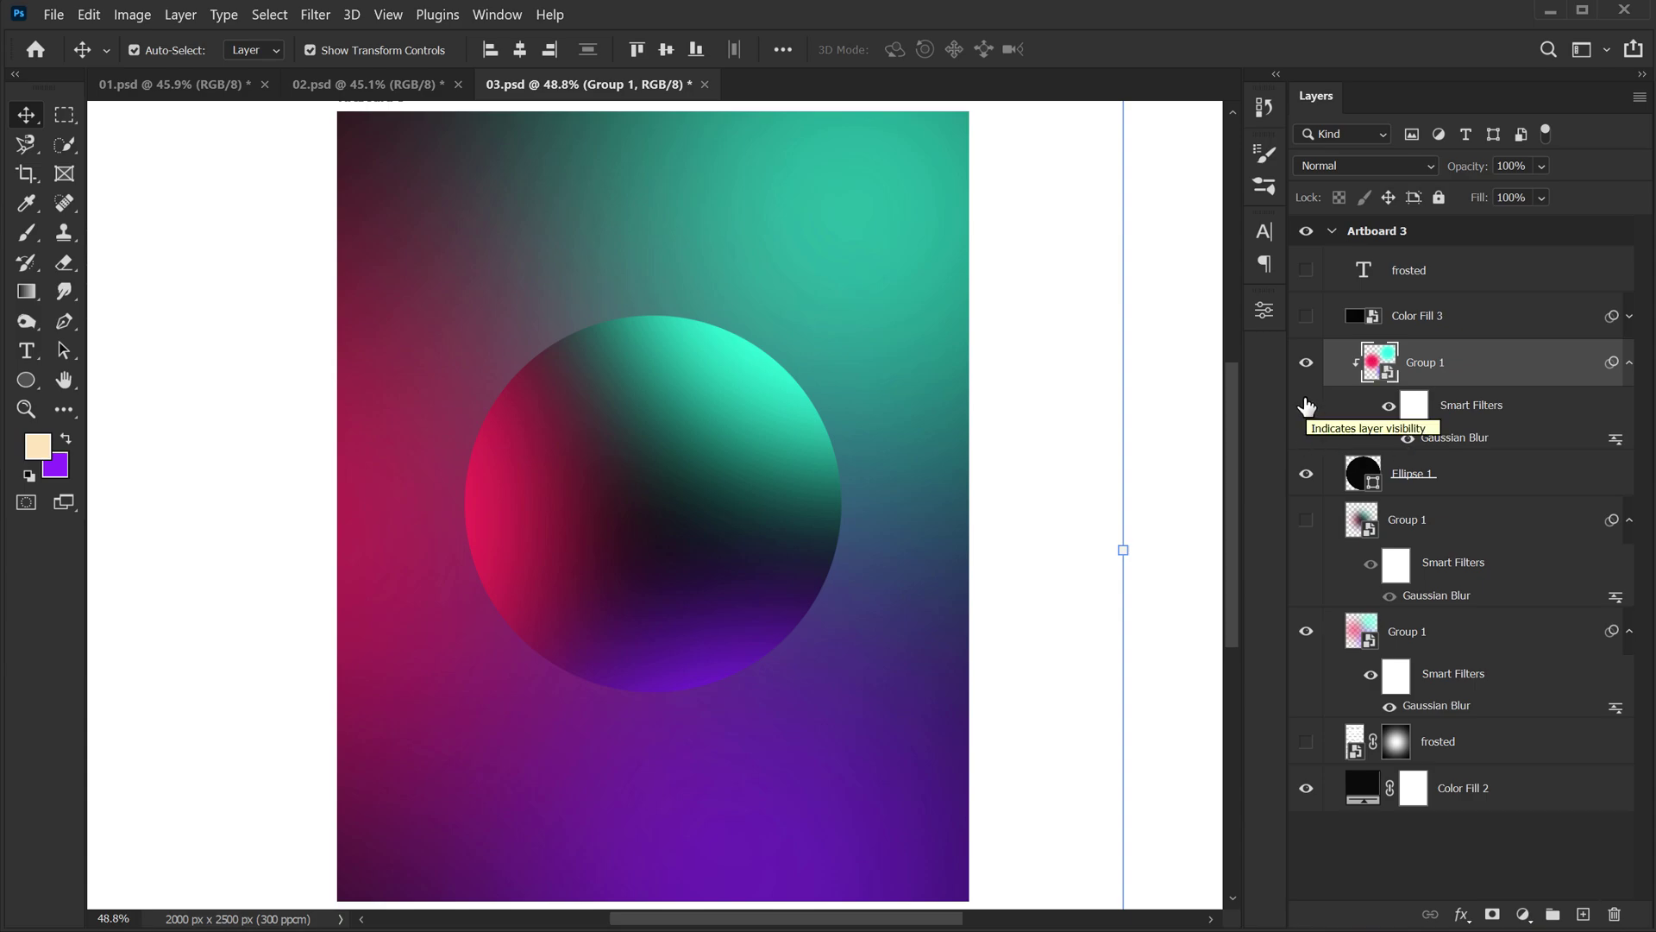
pyautogui.click(1306, 520)
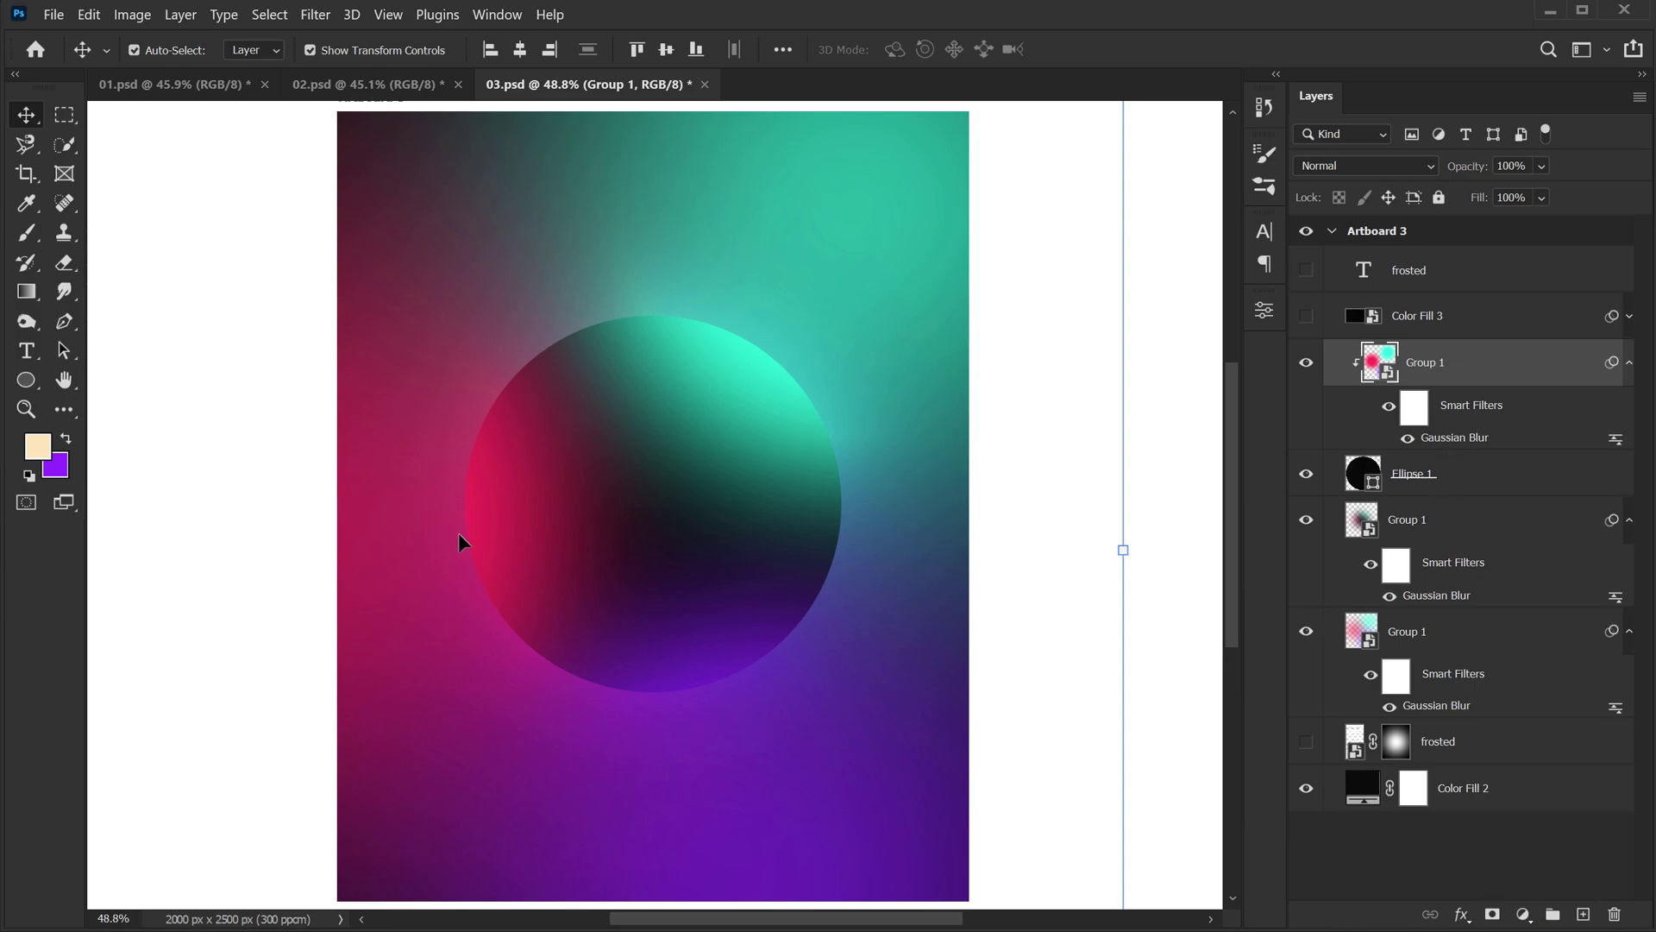
# - Reposition the glow layer within the artboard and apply a 200-pixel Gaussian Blur
pyautogui.moveTo(458, 541); pyautogui.dragTo(577, 670)
pyautogui.moveTo(815, 723); pyautogui.dragTo(755, 623)
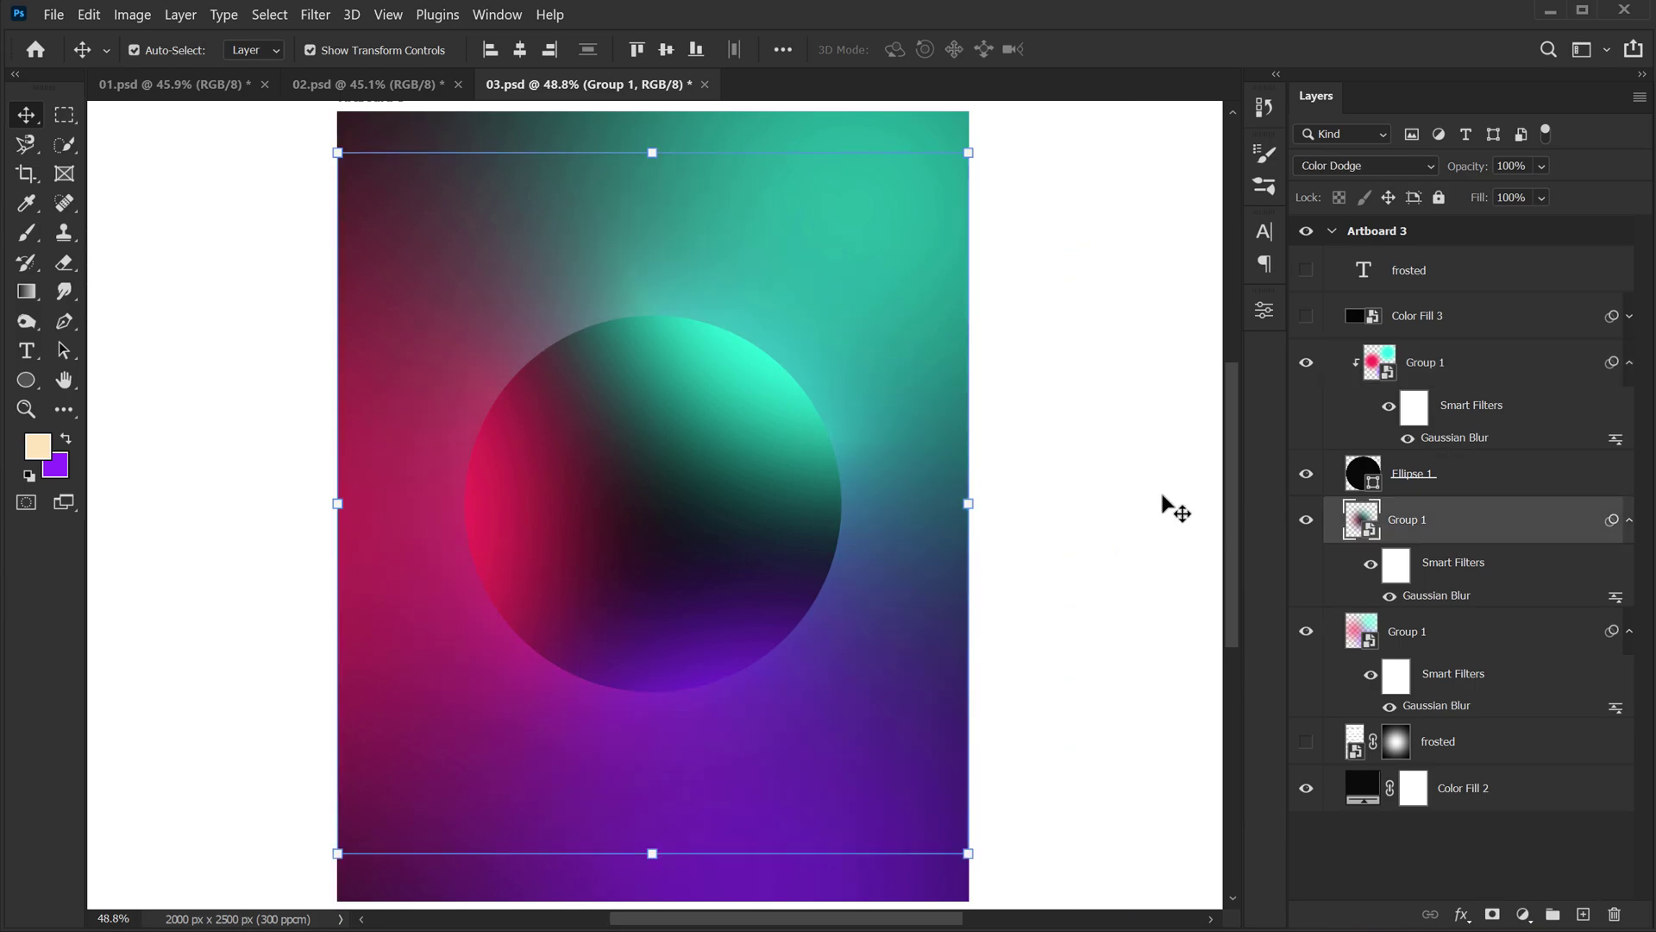
pyautogui.doubleClick(1435, 595)
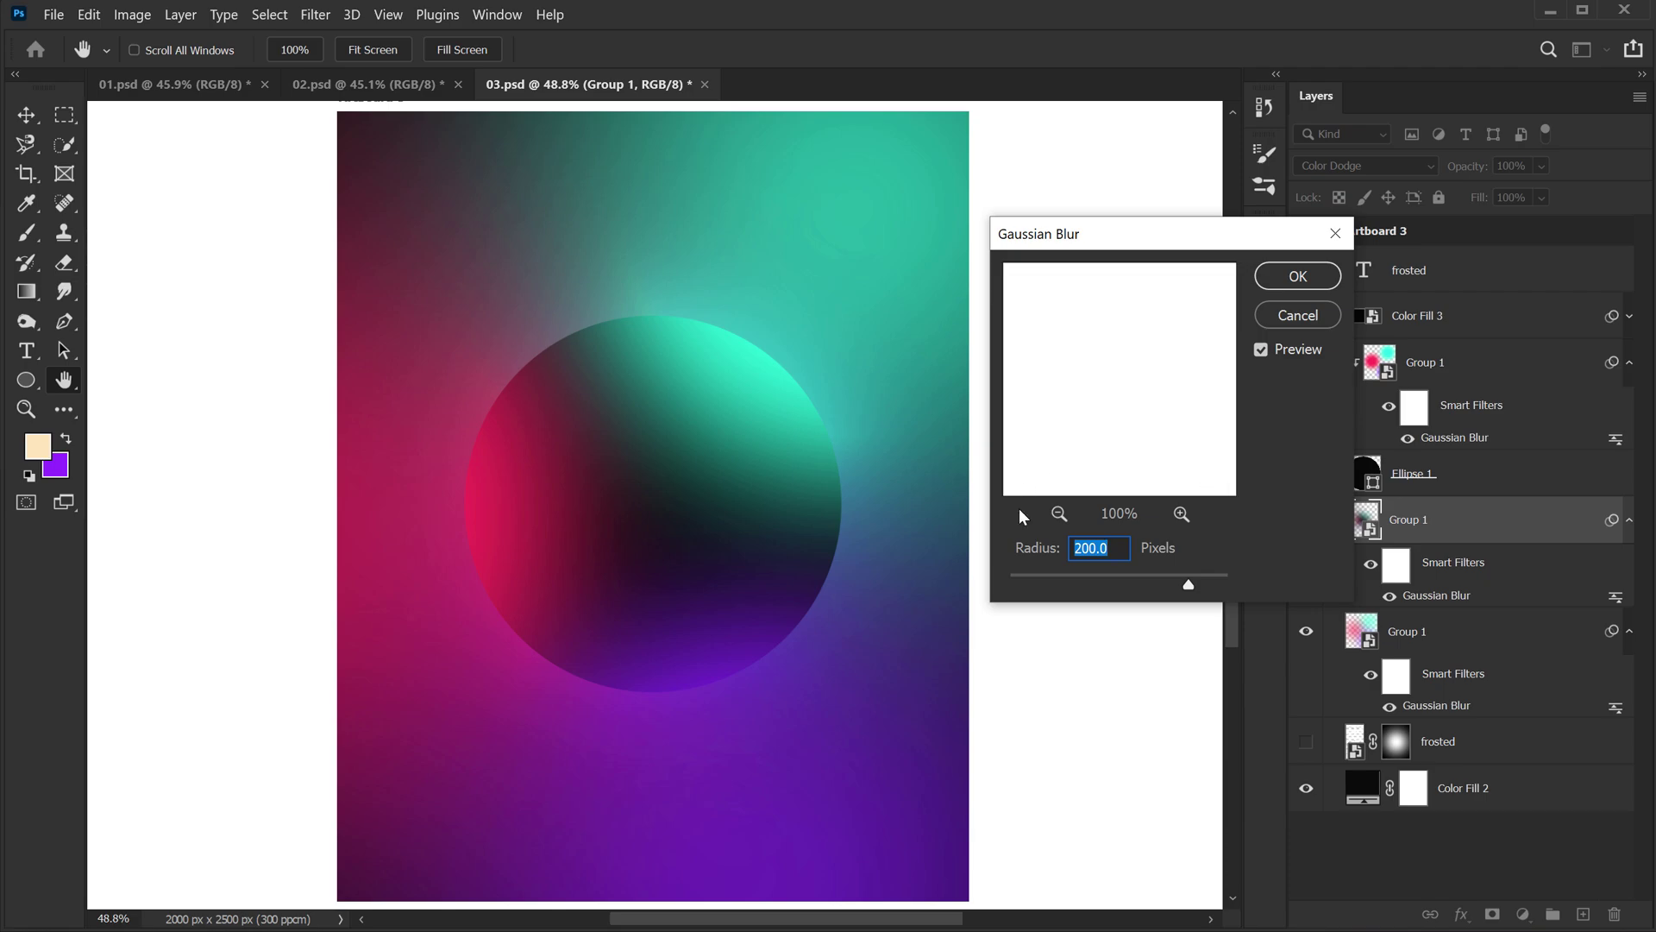
pyautogui.click(1294, 287)
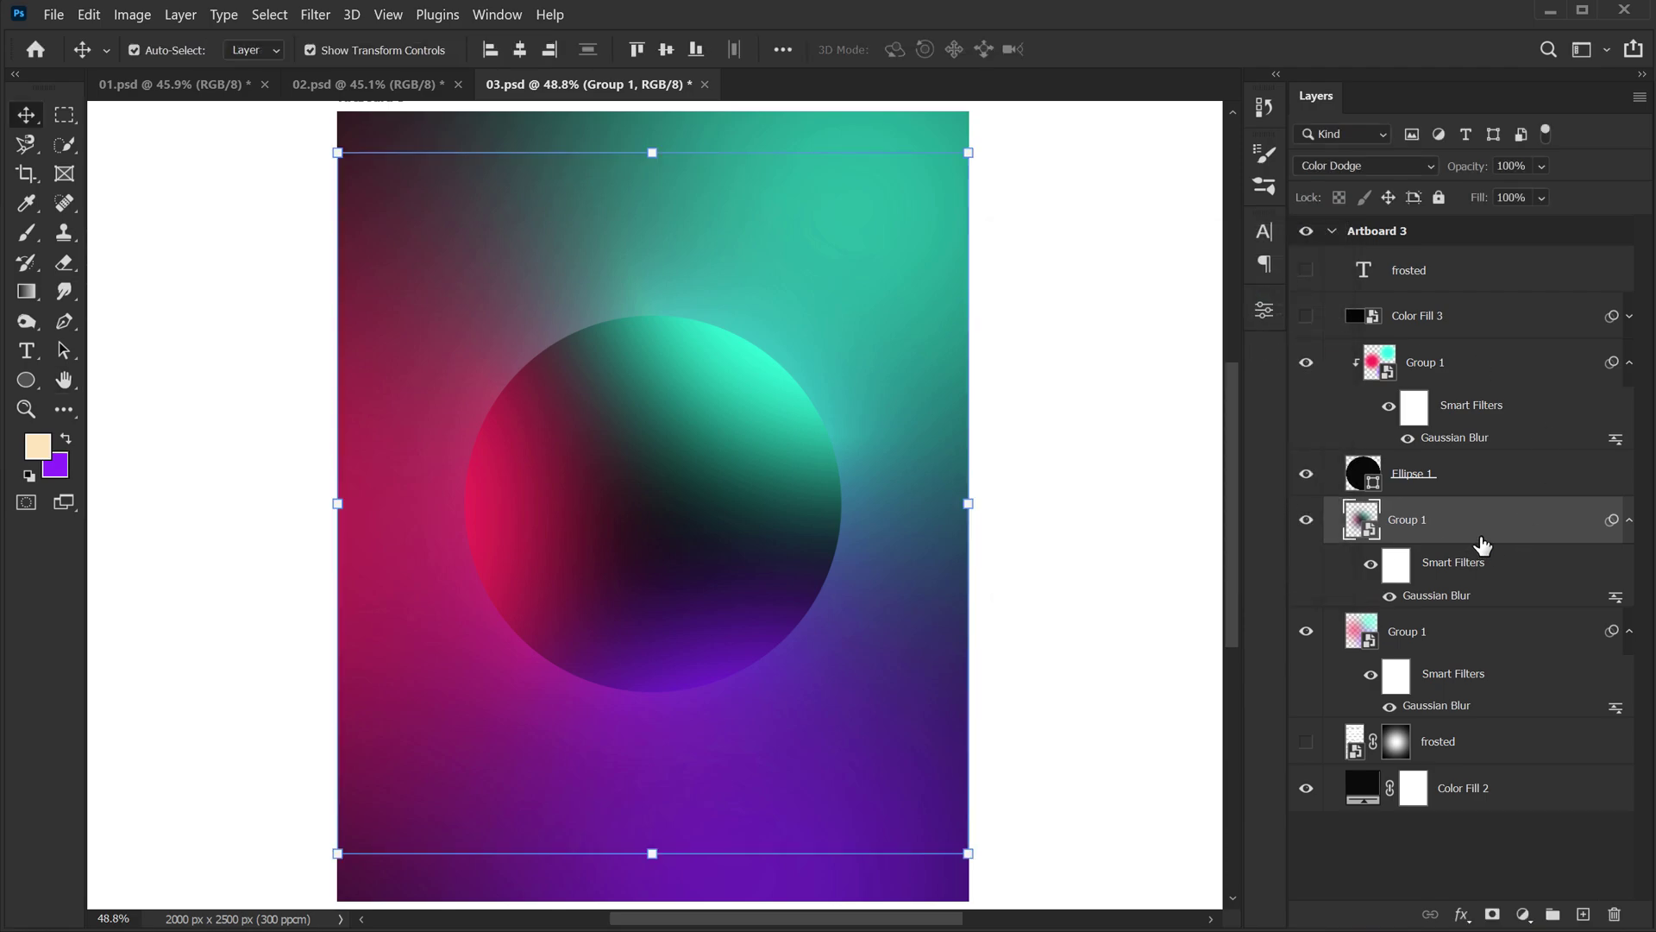
# - Set the glow layer to Color Dodge and toggle its visibility to compare the effect
pyautogui.click(1349, 168)
pyautogui.click(1343, 173)
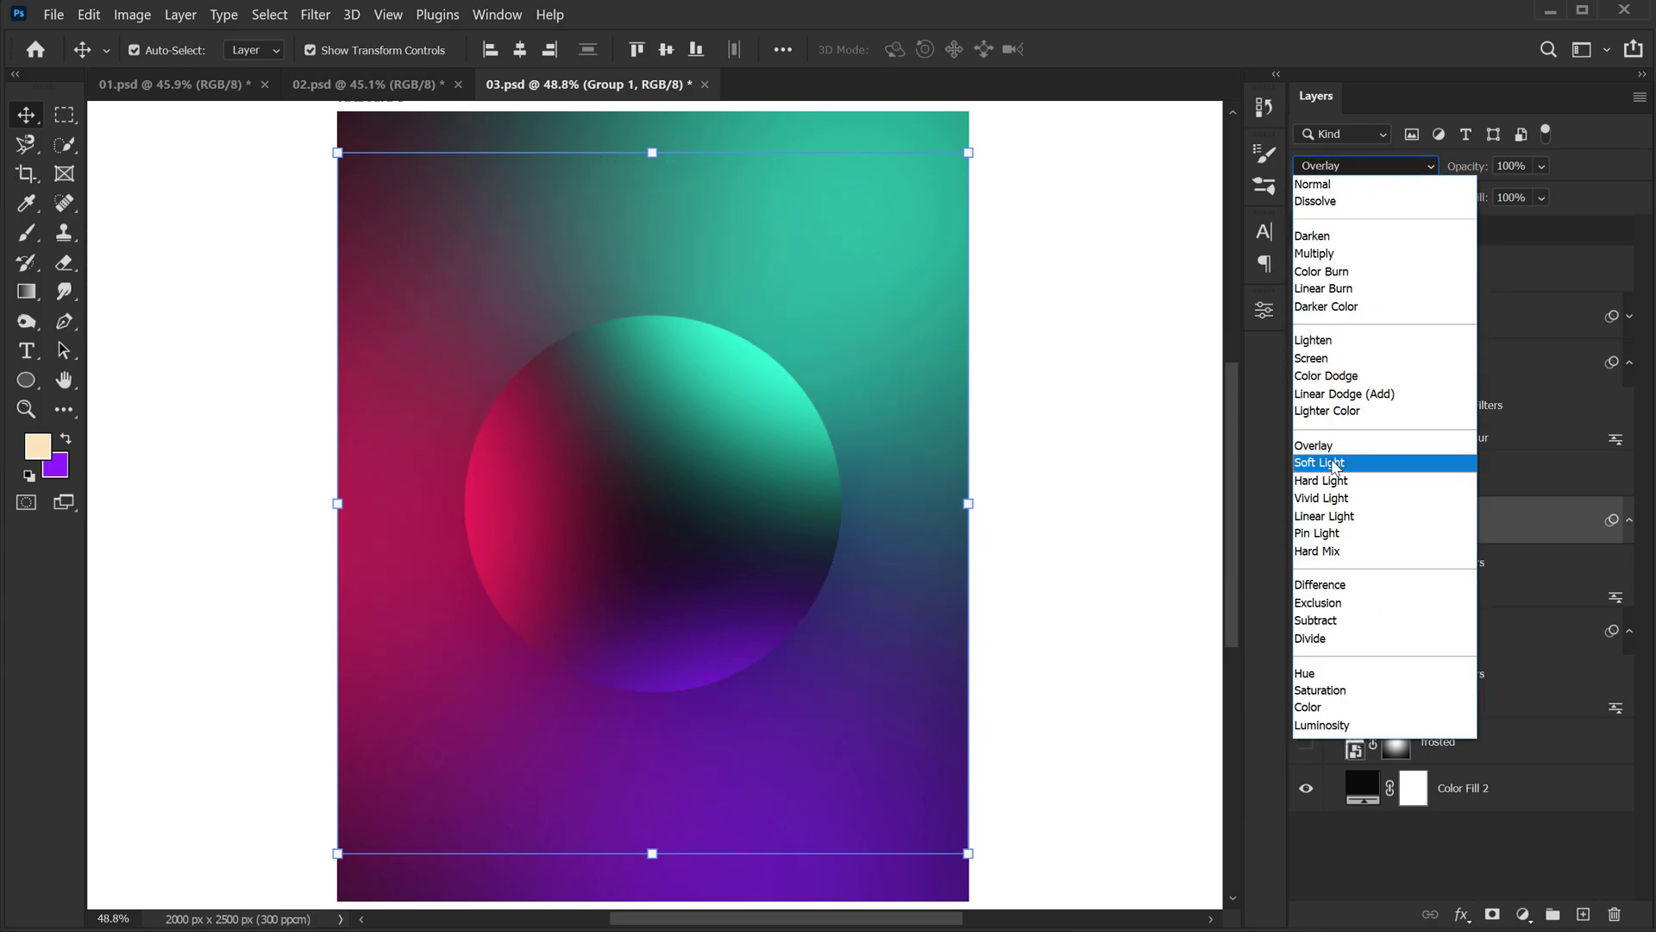
pyautogui.click(1331, 381)
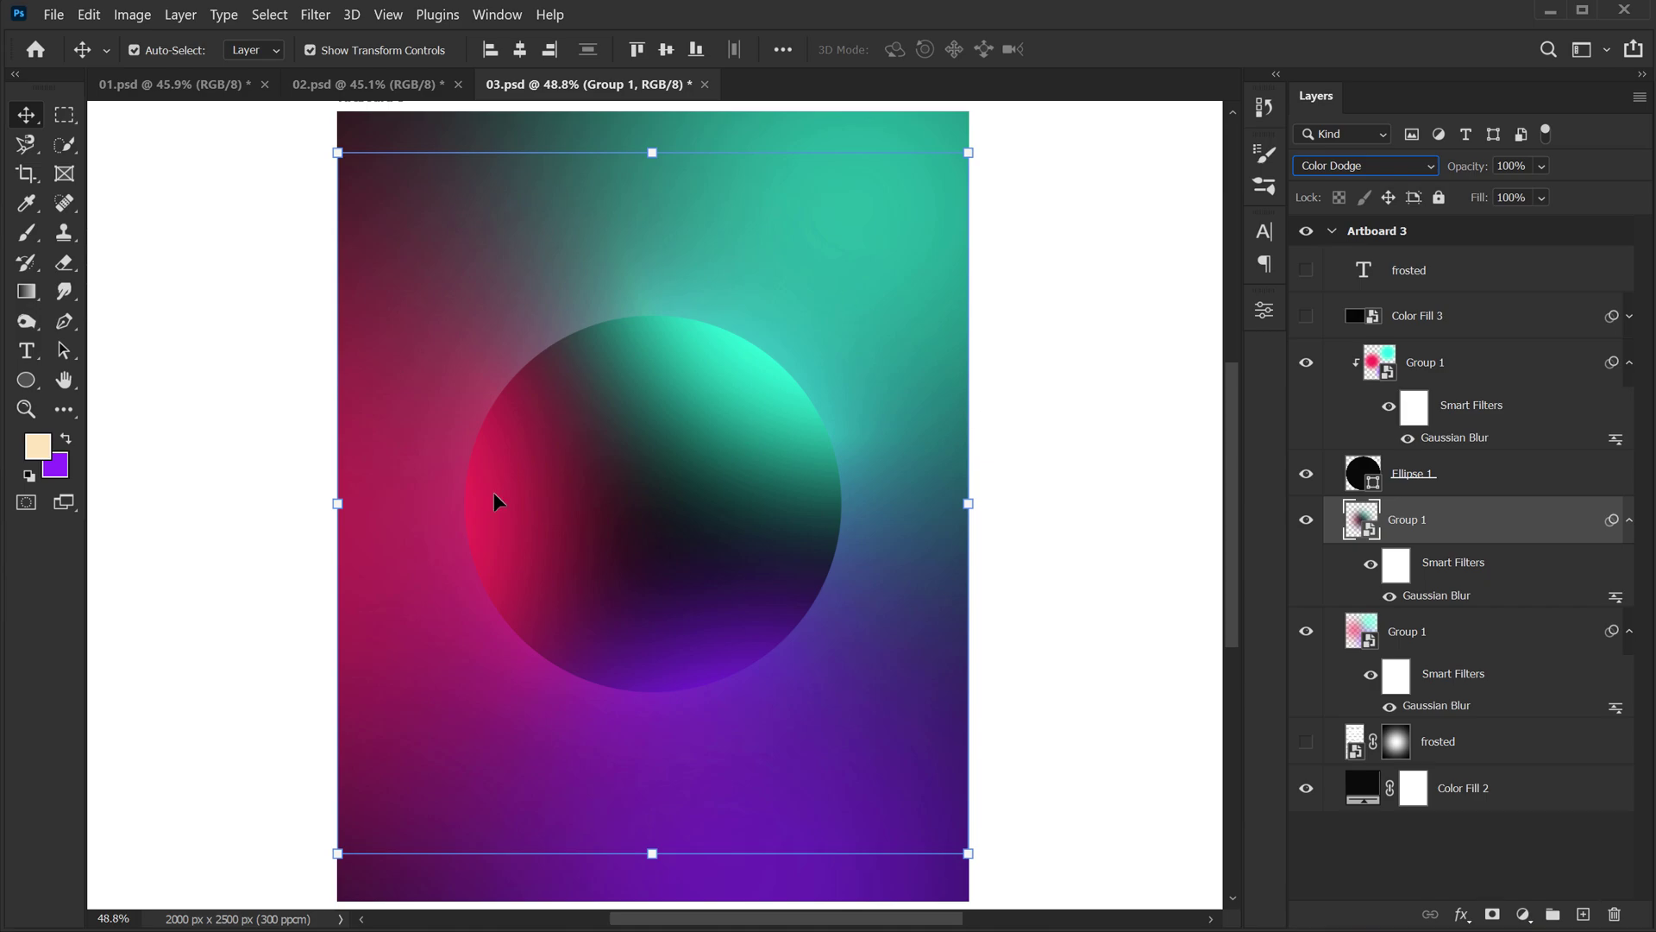
pyautogui.click(1318, 518)
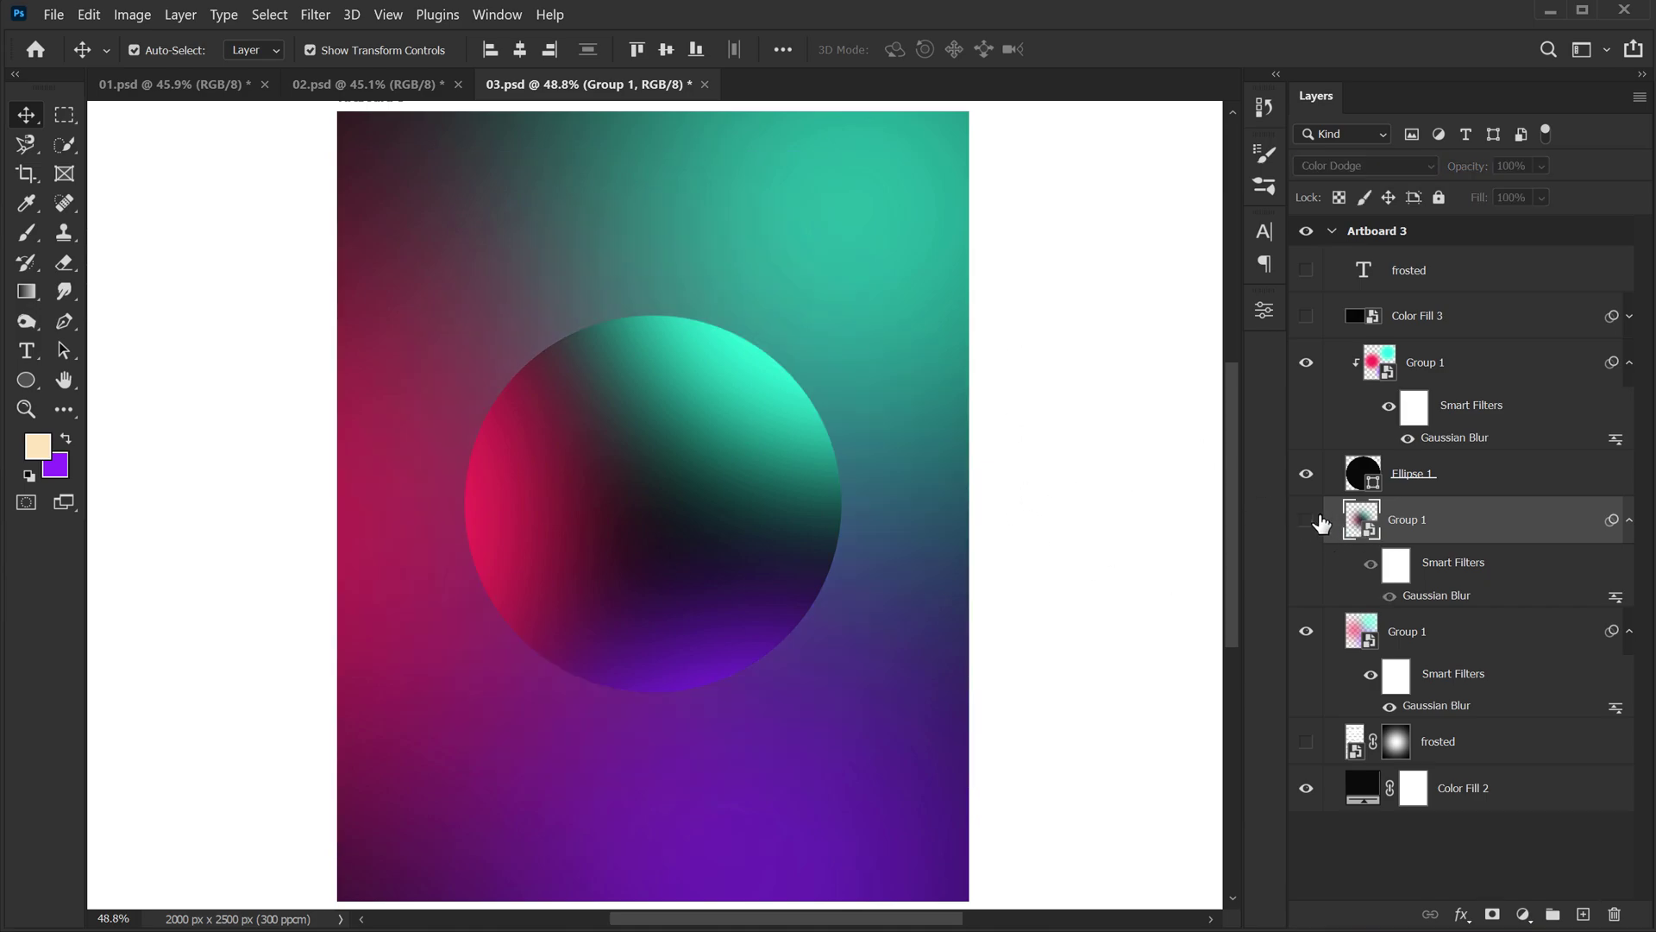
pyautogui.click(1317, 520)
pyautogui.click(1318, 521)
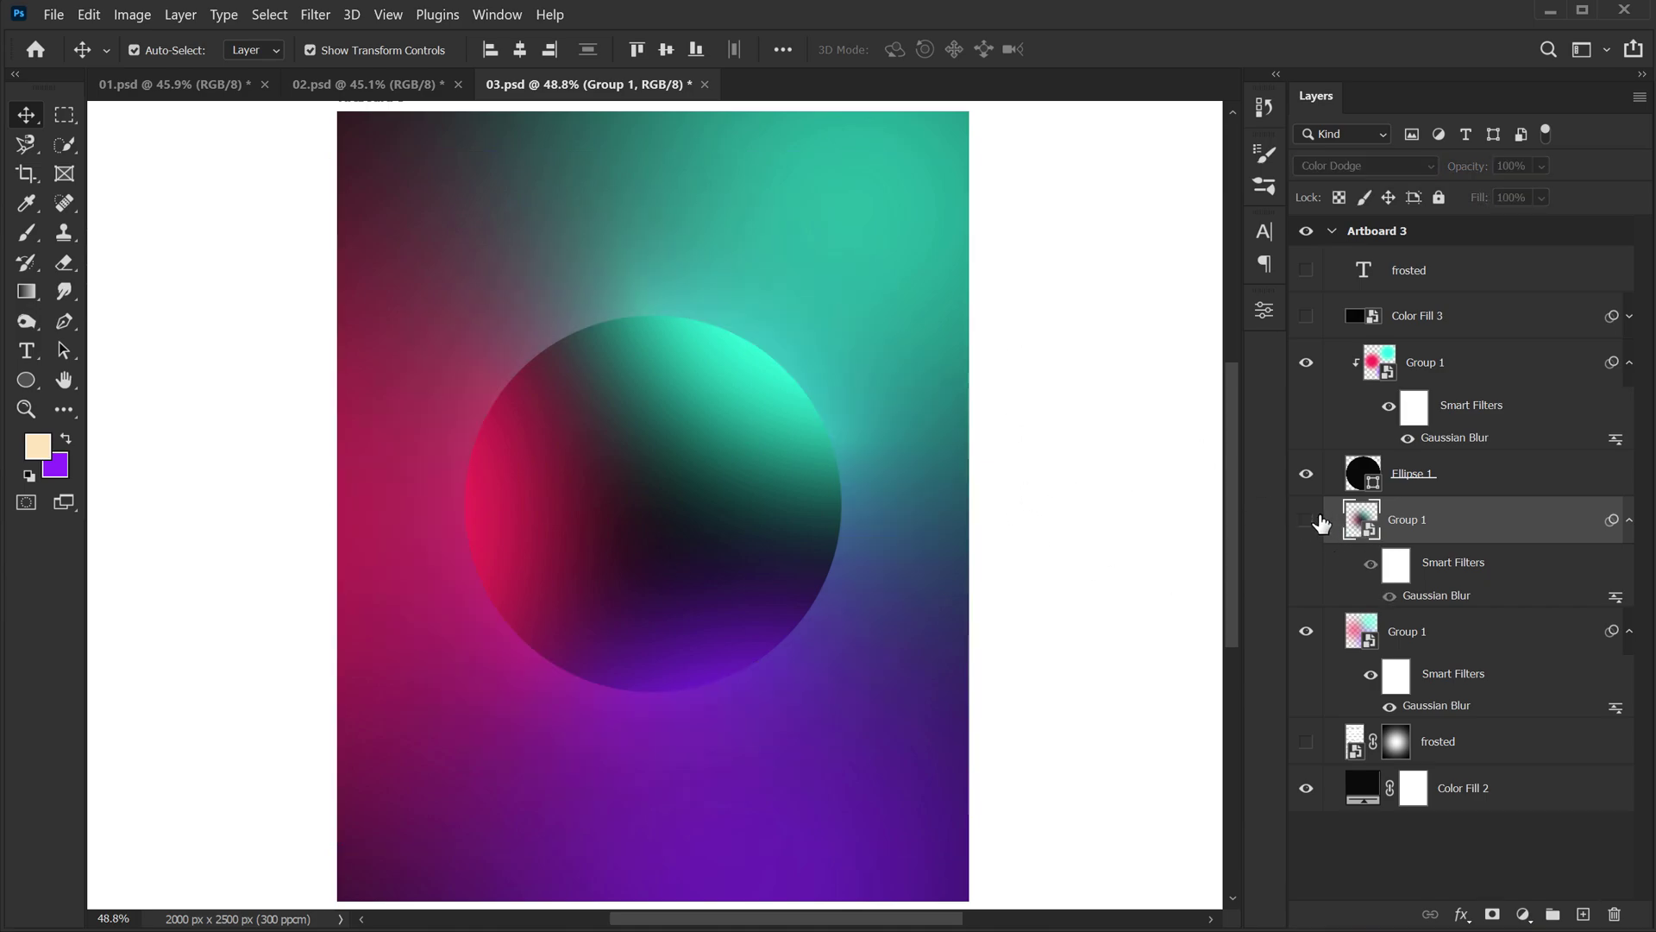
pyautogui.click(1317, 520)
pyautogui.click(1317, 520)
pyautogui.click(1318, 520)
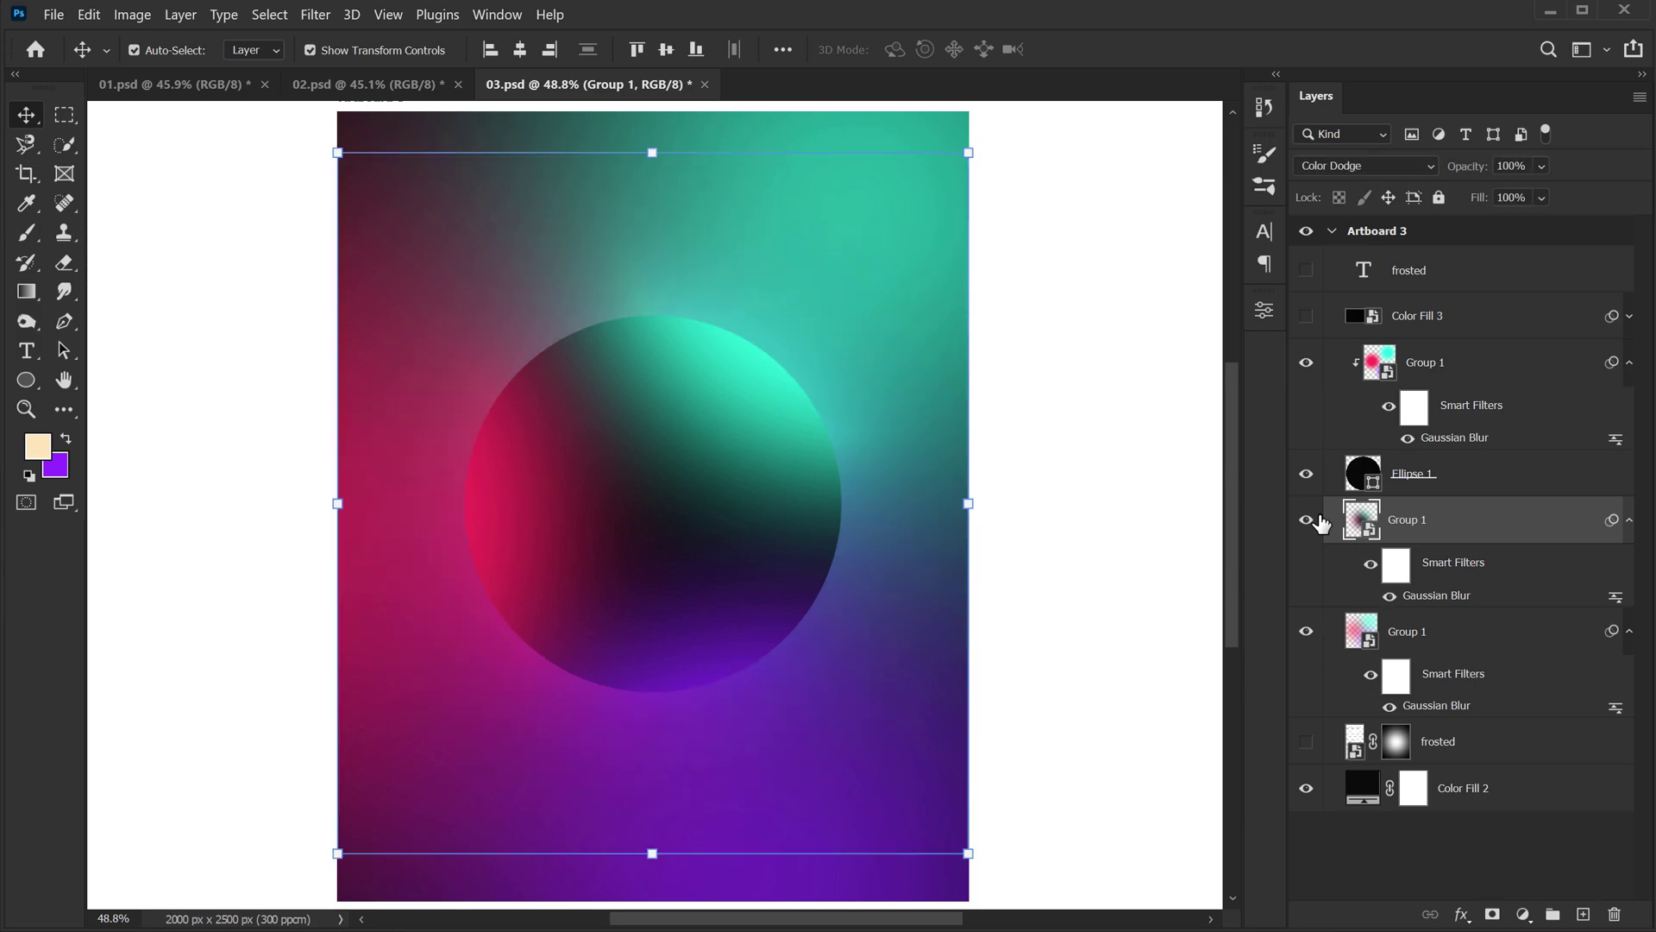
# - Deselect the glow layer and recentre the artboard in the view
pyautogui.click(1089, 306)
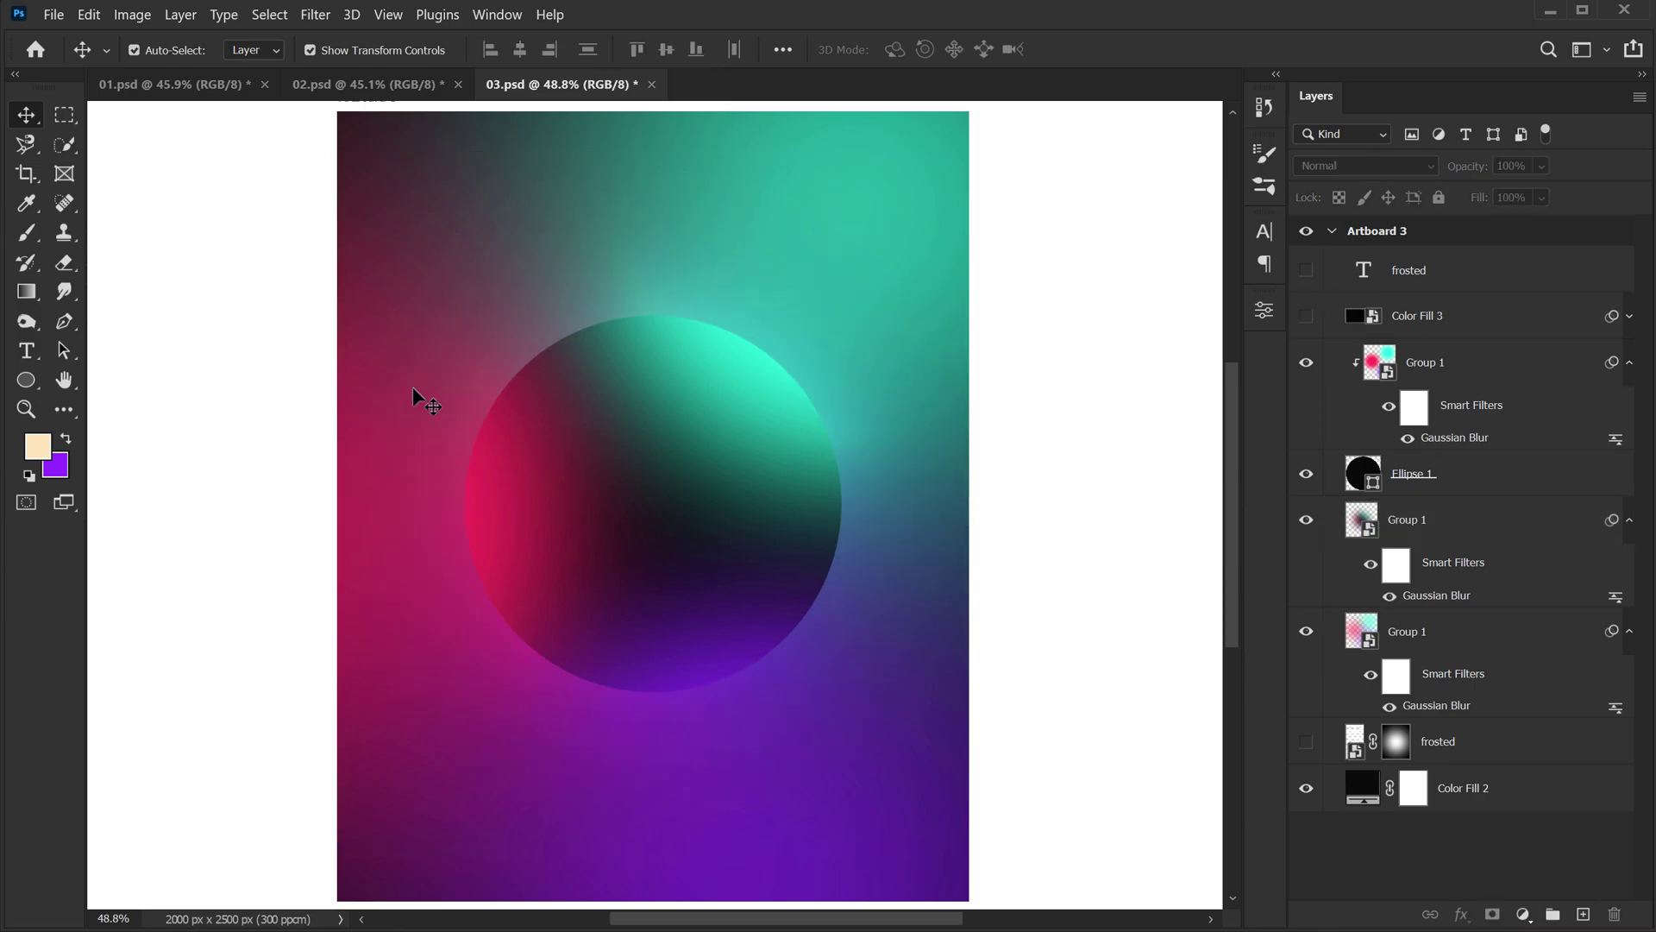
pyautogui.keyDown('alt'); pyautogui.scroll(3, 604, 453); pyautogui.keyUp('alt')
pyautogui.keyDown('alt'); pyautogui.scroll(6, 757, 376); pyautogui.keyUp('alt')
pyautogui.keyDown('alt'); pyautogui.scroll(2, 851, 351); pyautogui.keyUp('alt')
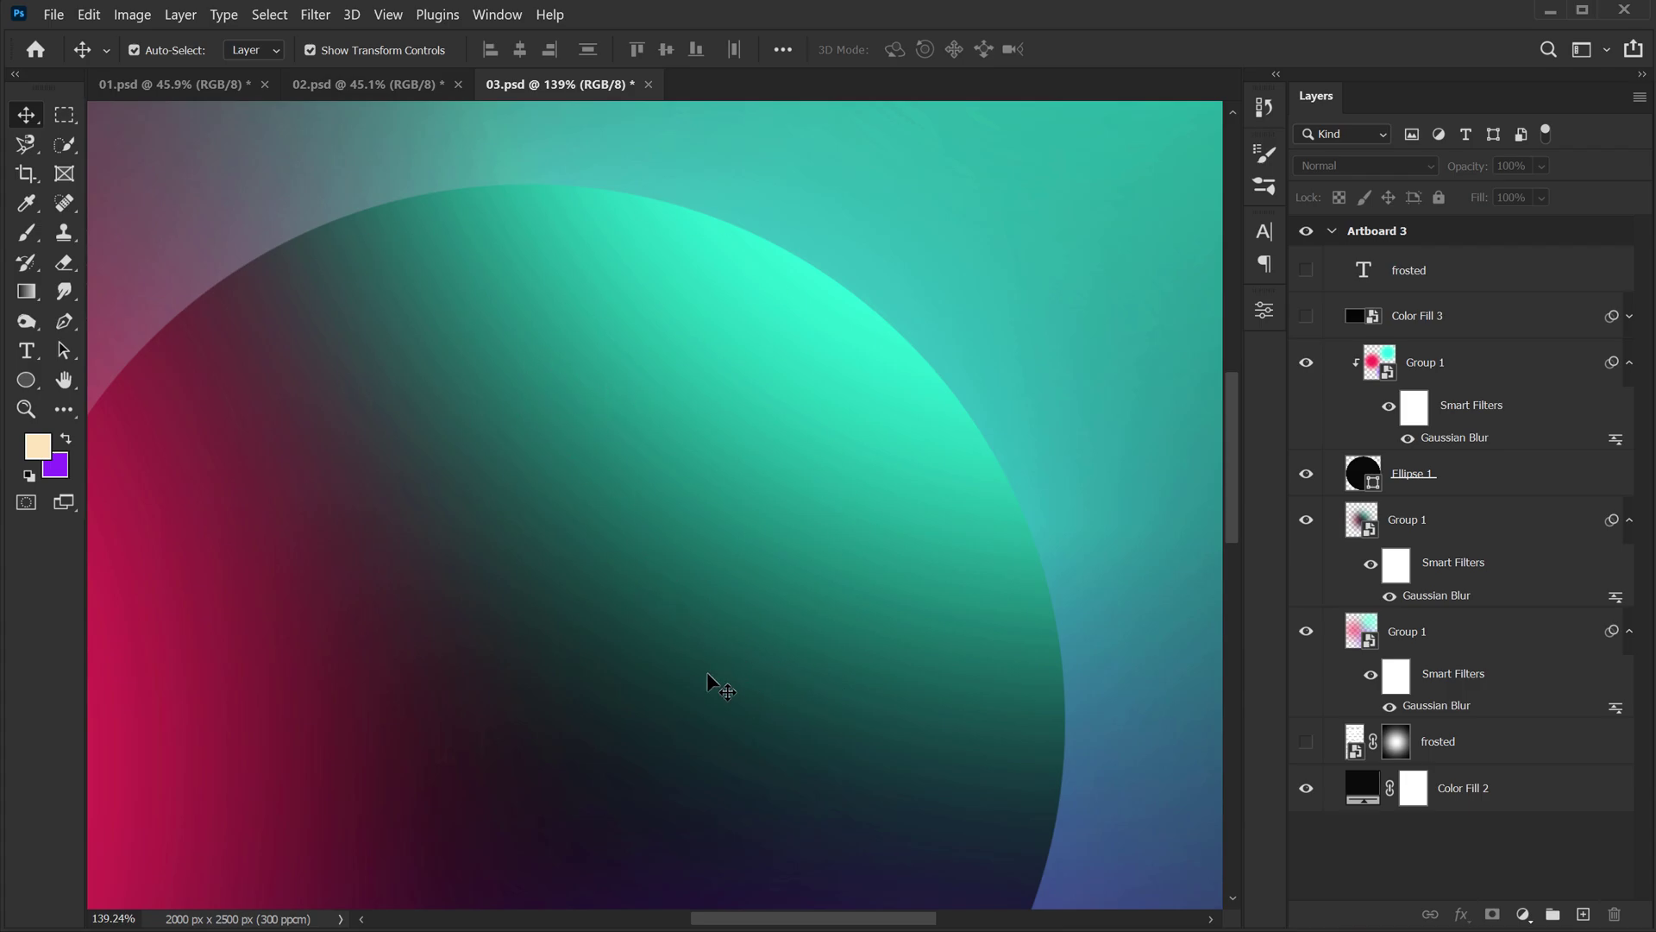
pyautogui.moveTo(721, 688); pyautogui.dragTo(817, 456)
pyautogui.keyDown('alt'); pyautogui.scroll(-2, 677, 480); pyautogui.keyUp('alt')
pyautogui.keyDown('alt'); pyautogui.scroll(-3, 677, 480); pyautogui.keyUp('alt')
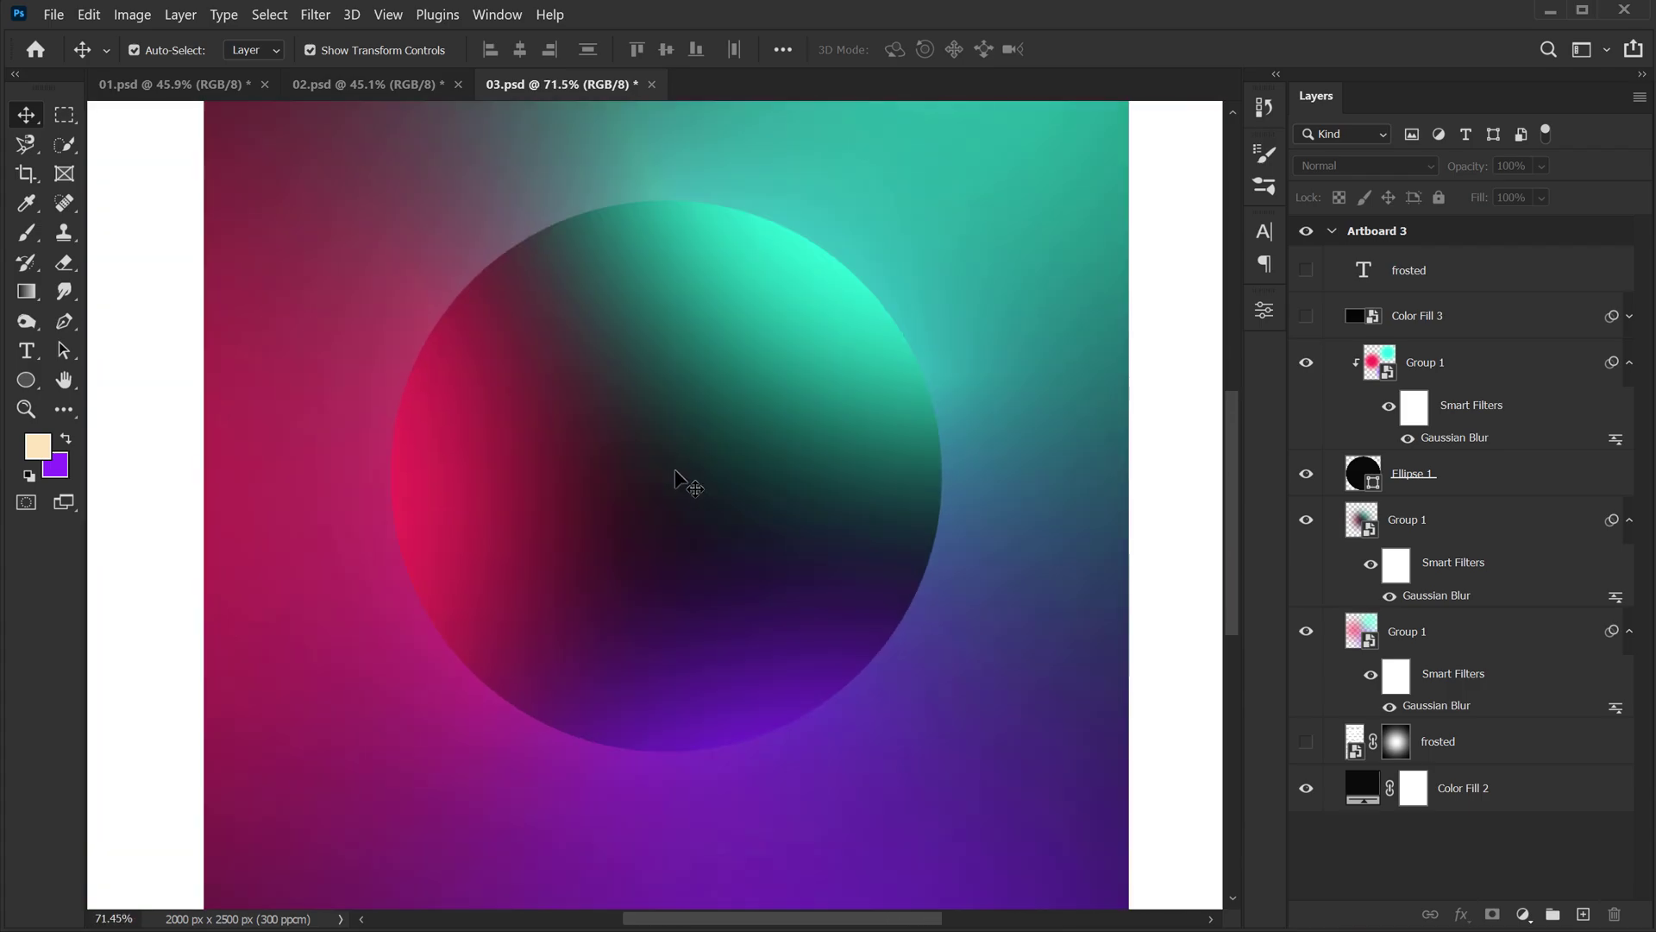
pyautogui.keyDown('alt'); pyautogui.scroll(-3, 677, 480); pyautogui.keyUp('alt')
pyautogui.scroll(1, 690, 479)
pyautogui.keyDown('alt'); pyautogui.scroll(1, 703, 483); pyautogui.keyUp('alt')
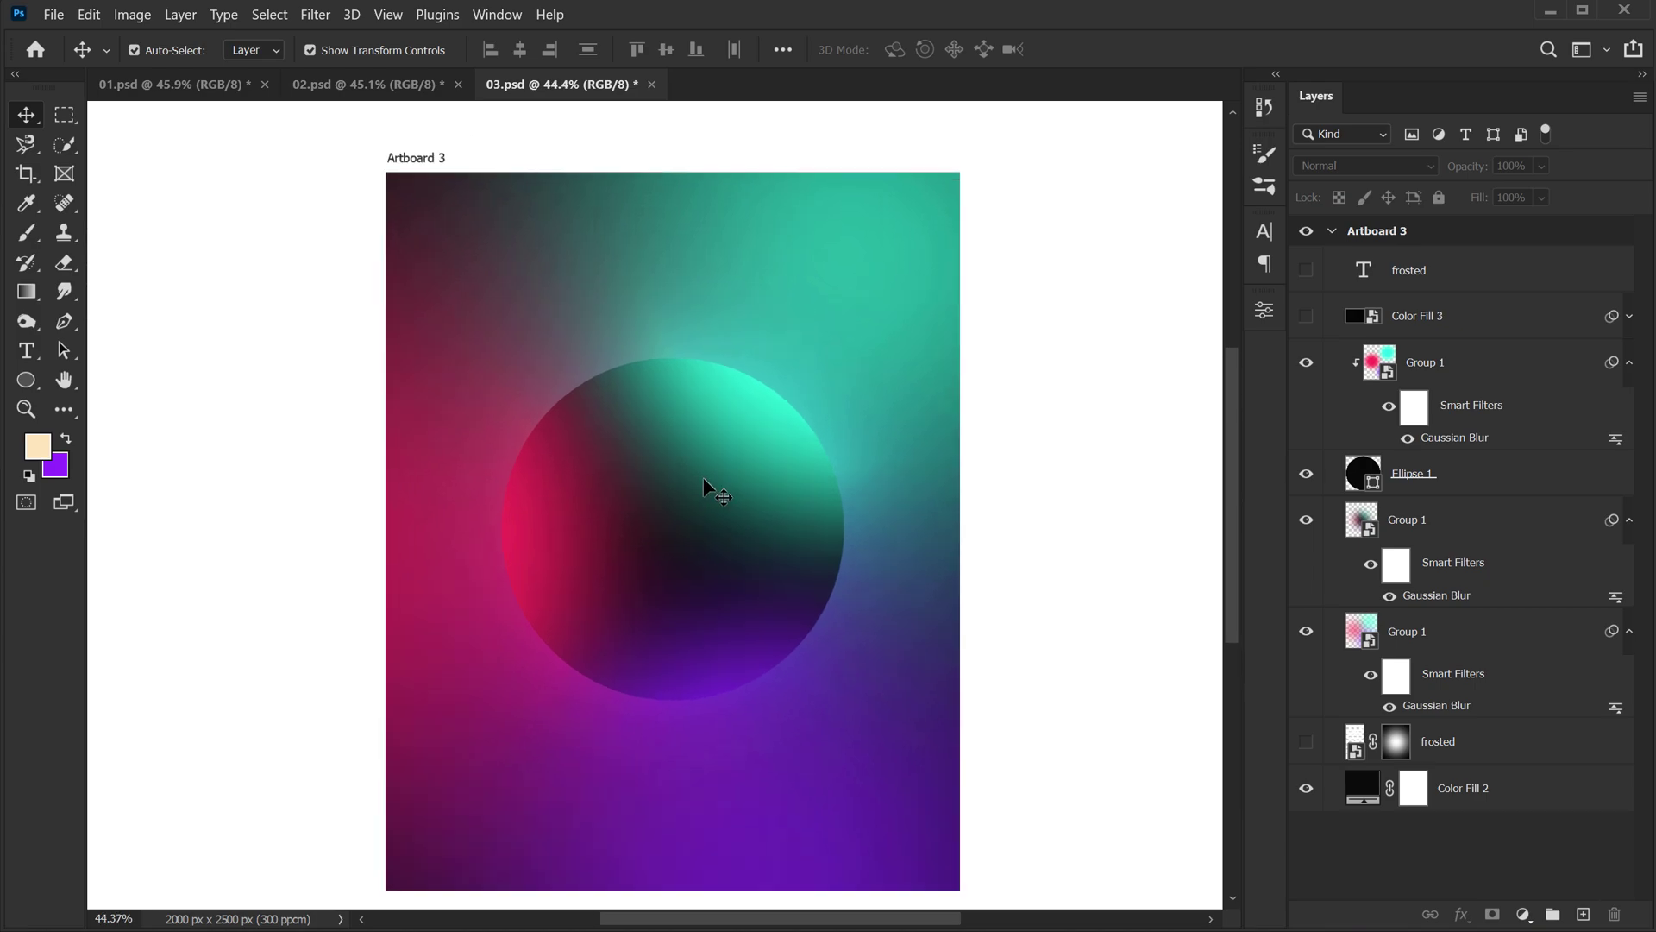
pyautogui.keyDown('alt'); pyautogui.scroll(1, 703, 481); pyautogui.keyUp('alt')
pyautogui.moveTo(713, 484); pyautogui.dragTo(703, 440)
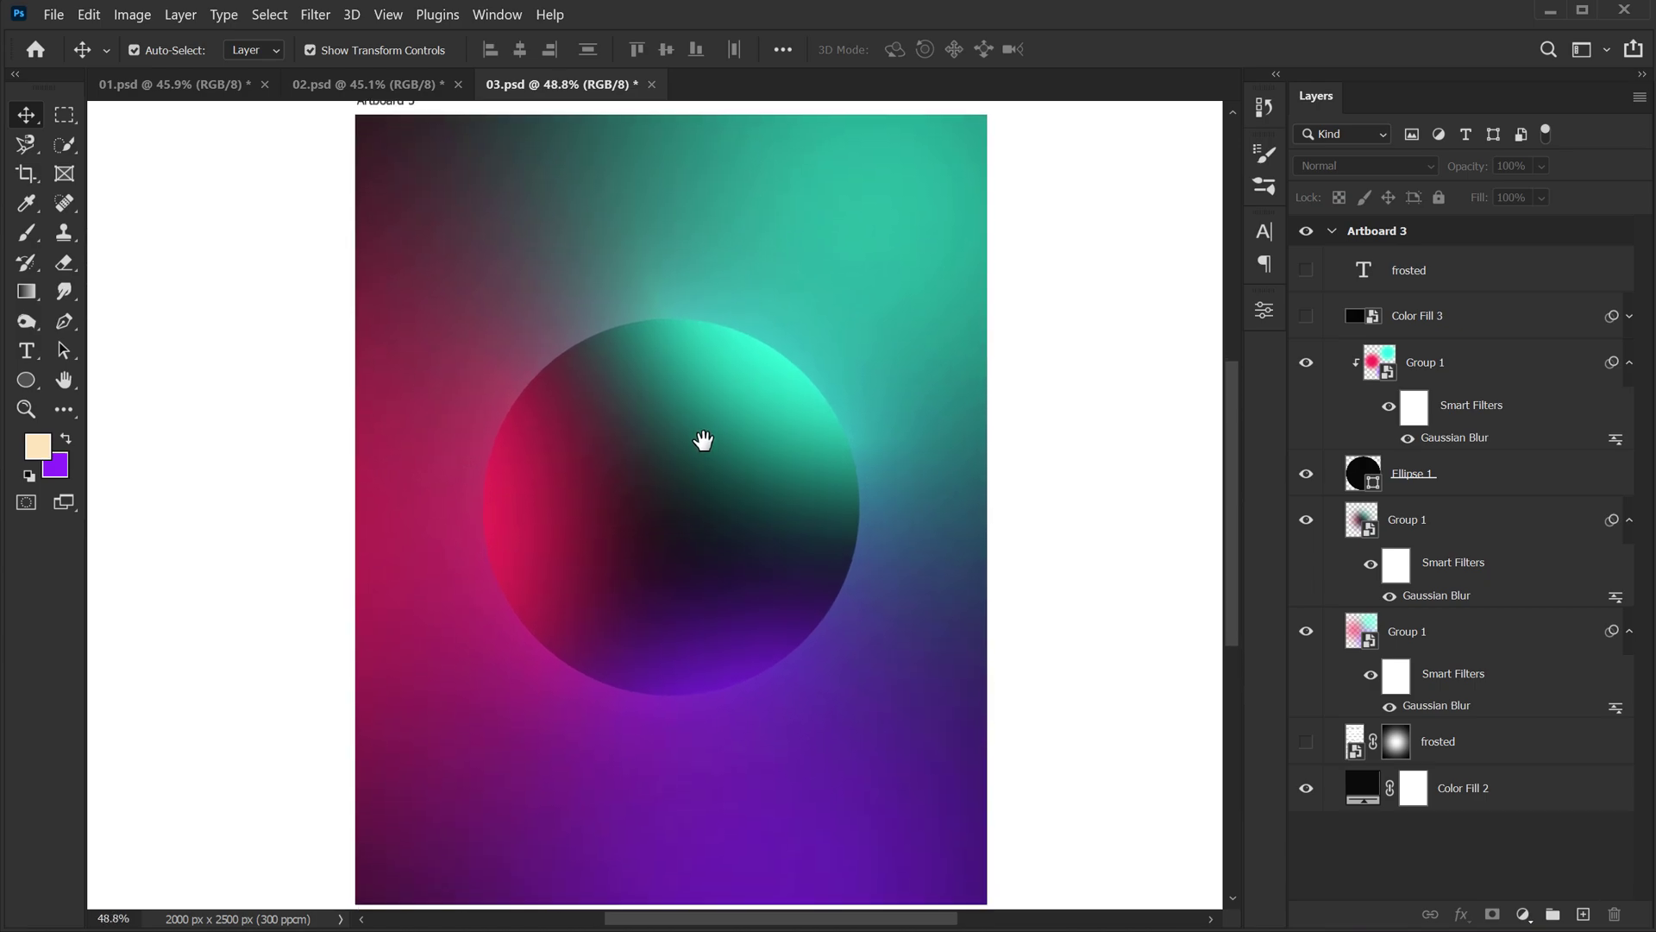
# - Add a pure black Solid Color fill layer and convert it to a Smart Object
pyautogui.click(1523, 913)
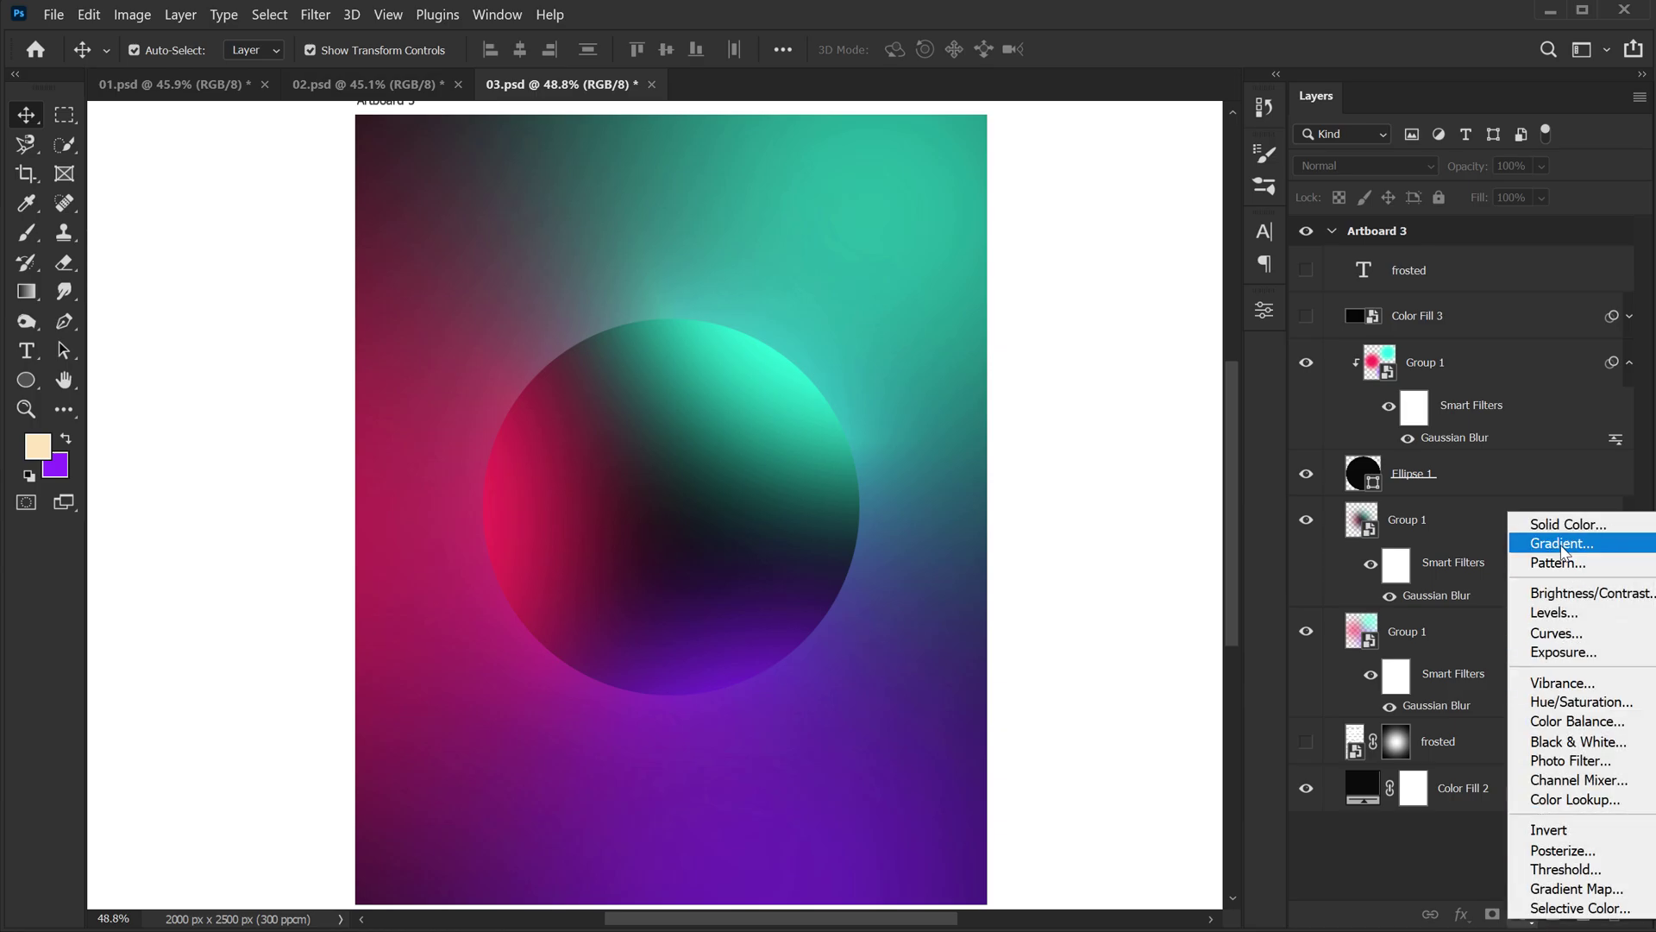
pyautogui.click(1544, 522)
pyautogui.moveTo(1019, 505); pyautogui.dragTo(915, 749)
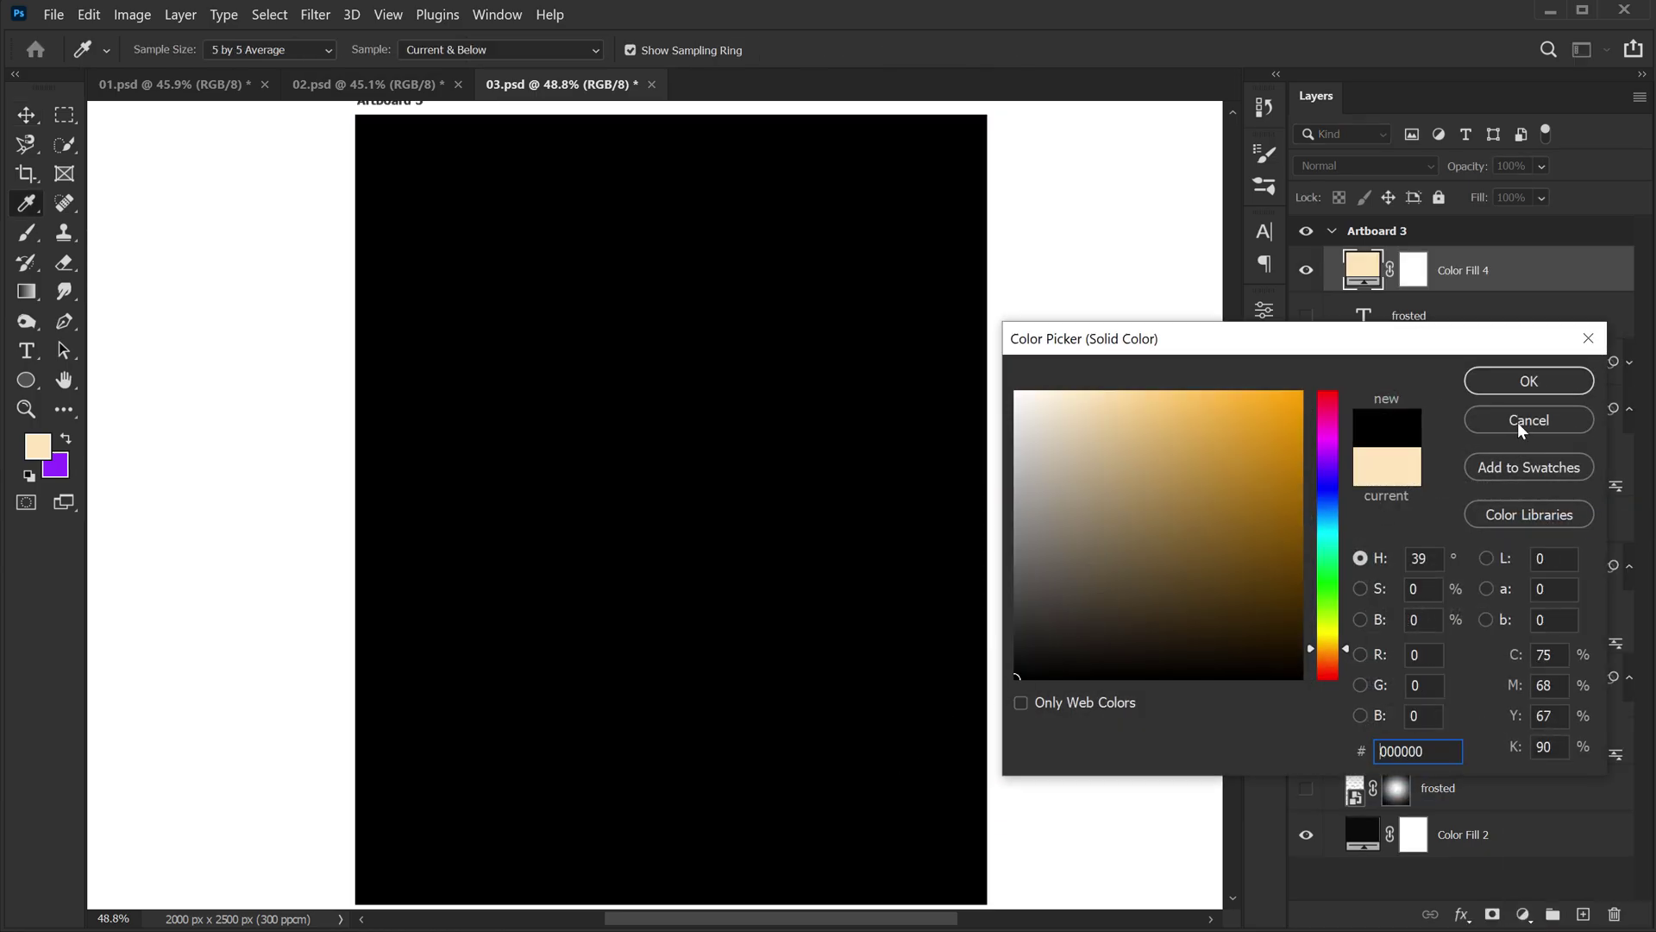
pyautogui.click(1522, 381)
pyautogui.rightClick(1451, 273)
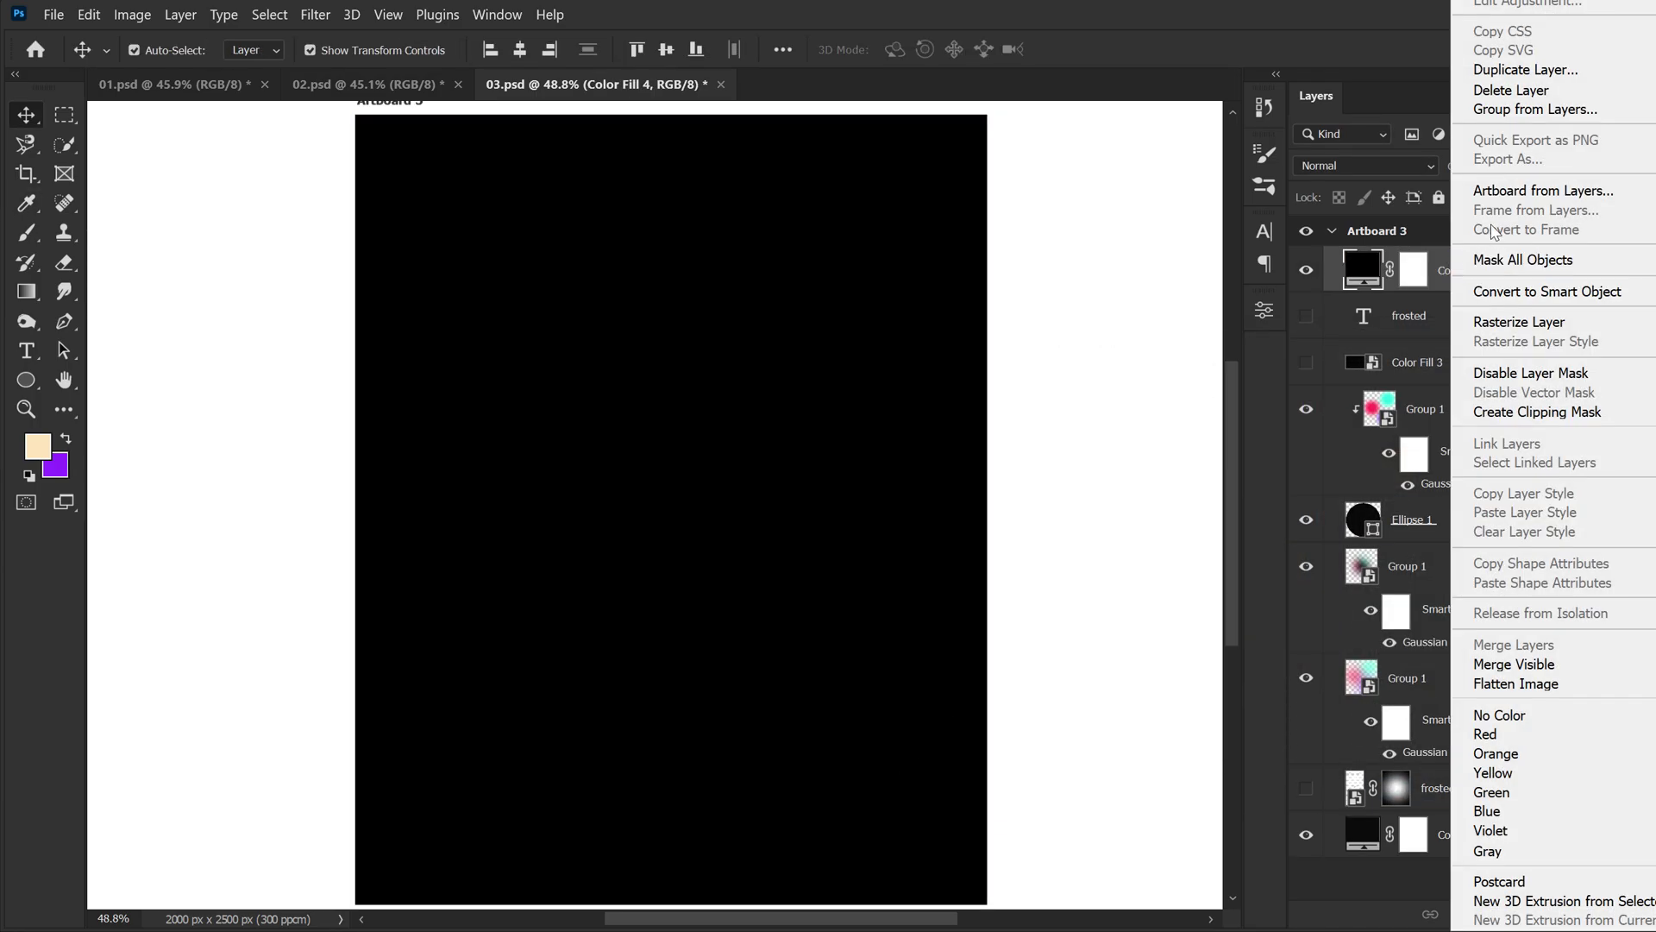
pyautogui.click(1508, 292)
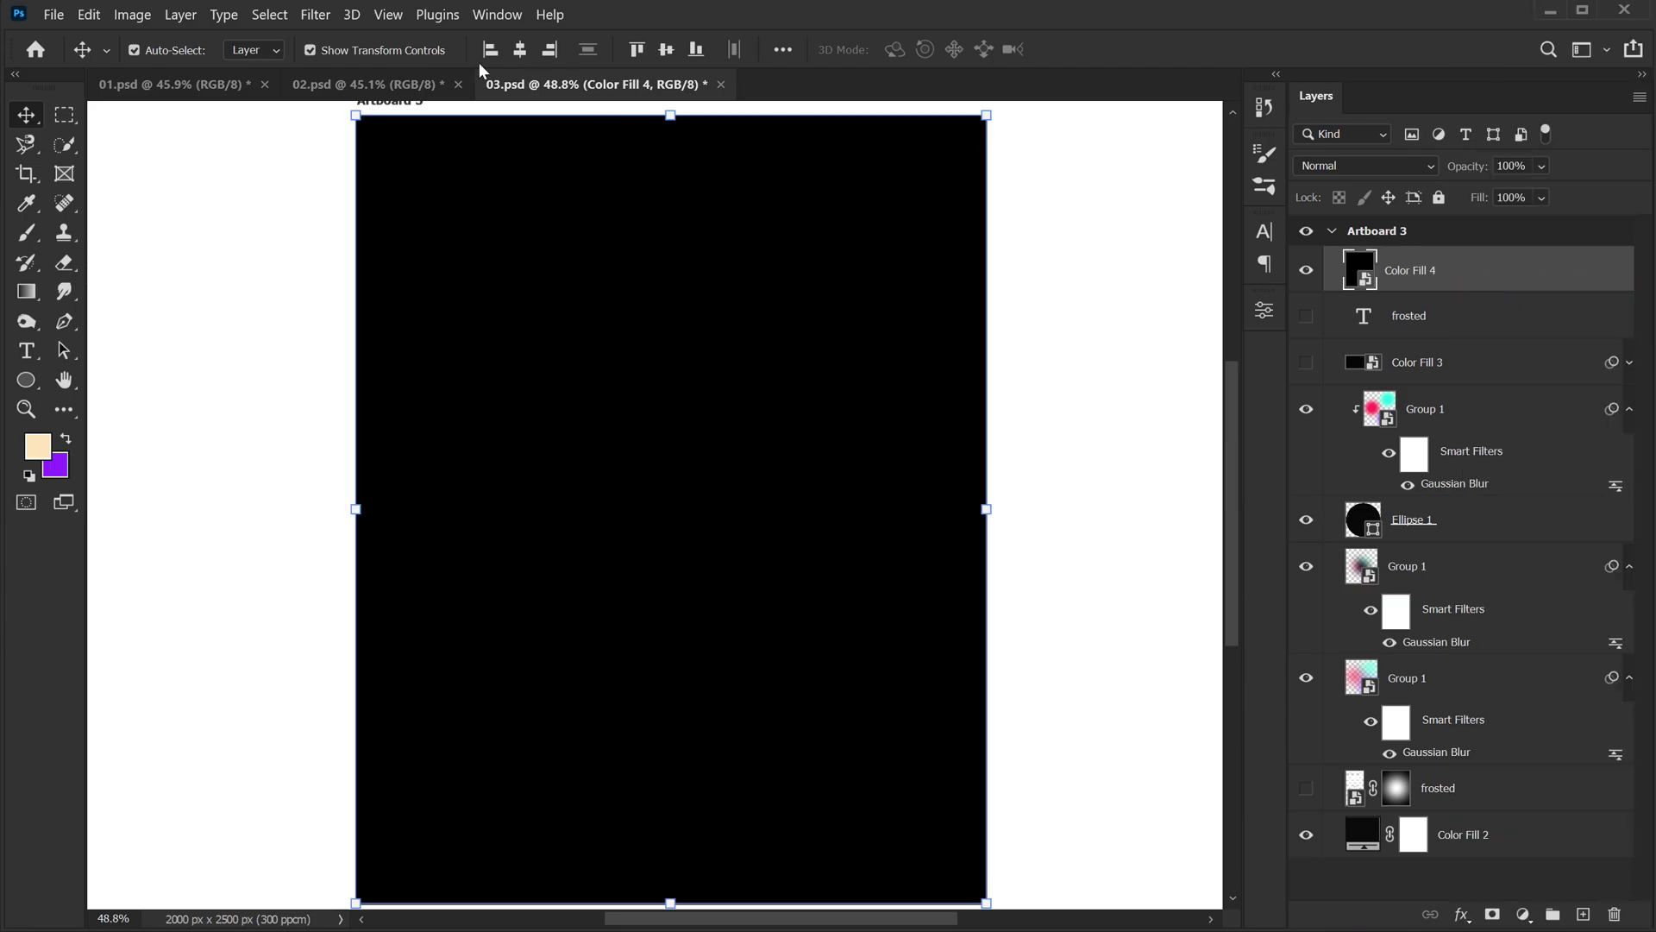
# - Apply Filter > Noise > Add Noise at 5% to the black fill layer
pyautogui.click(316, 15)
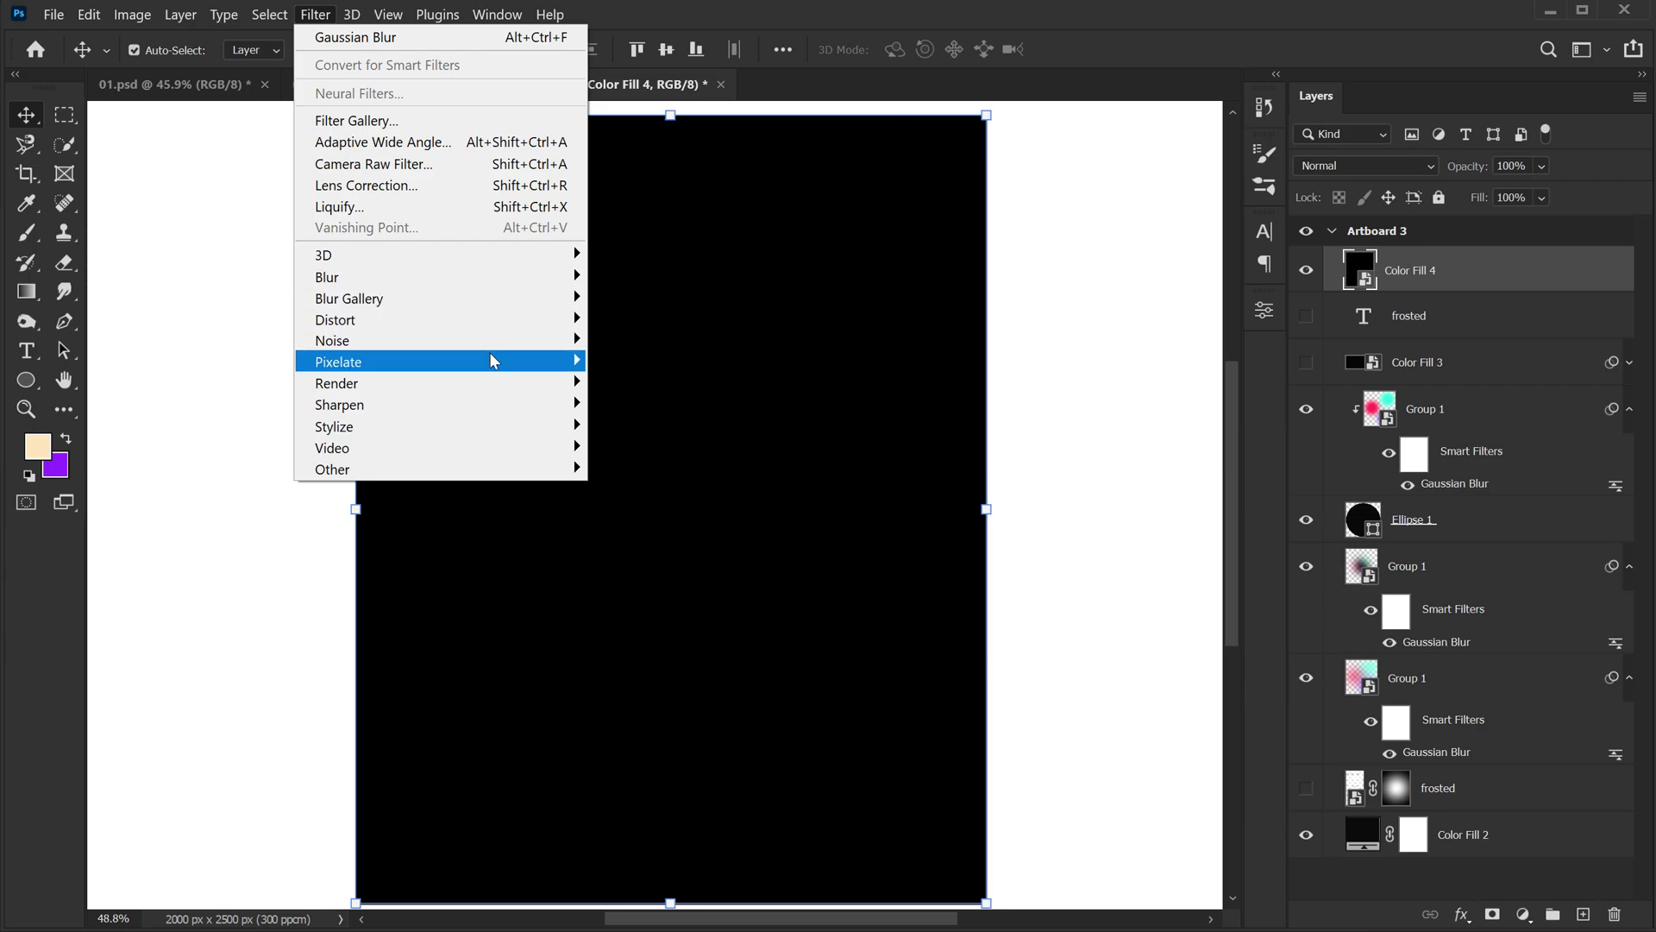
pyautogui.moveTo(388, 340)
pyautogui.click(634, 339)
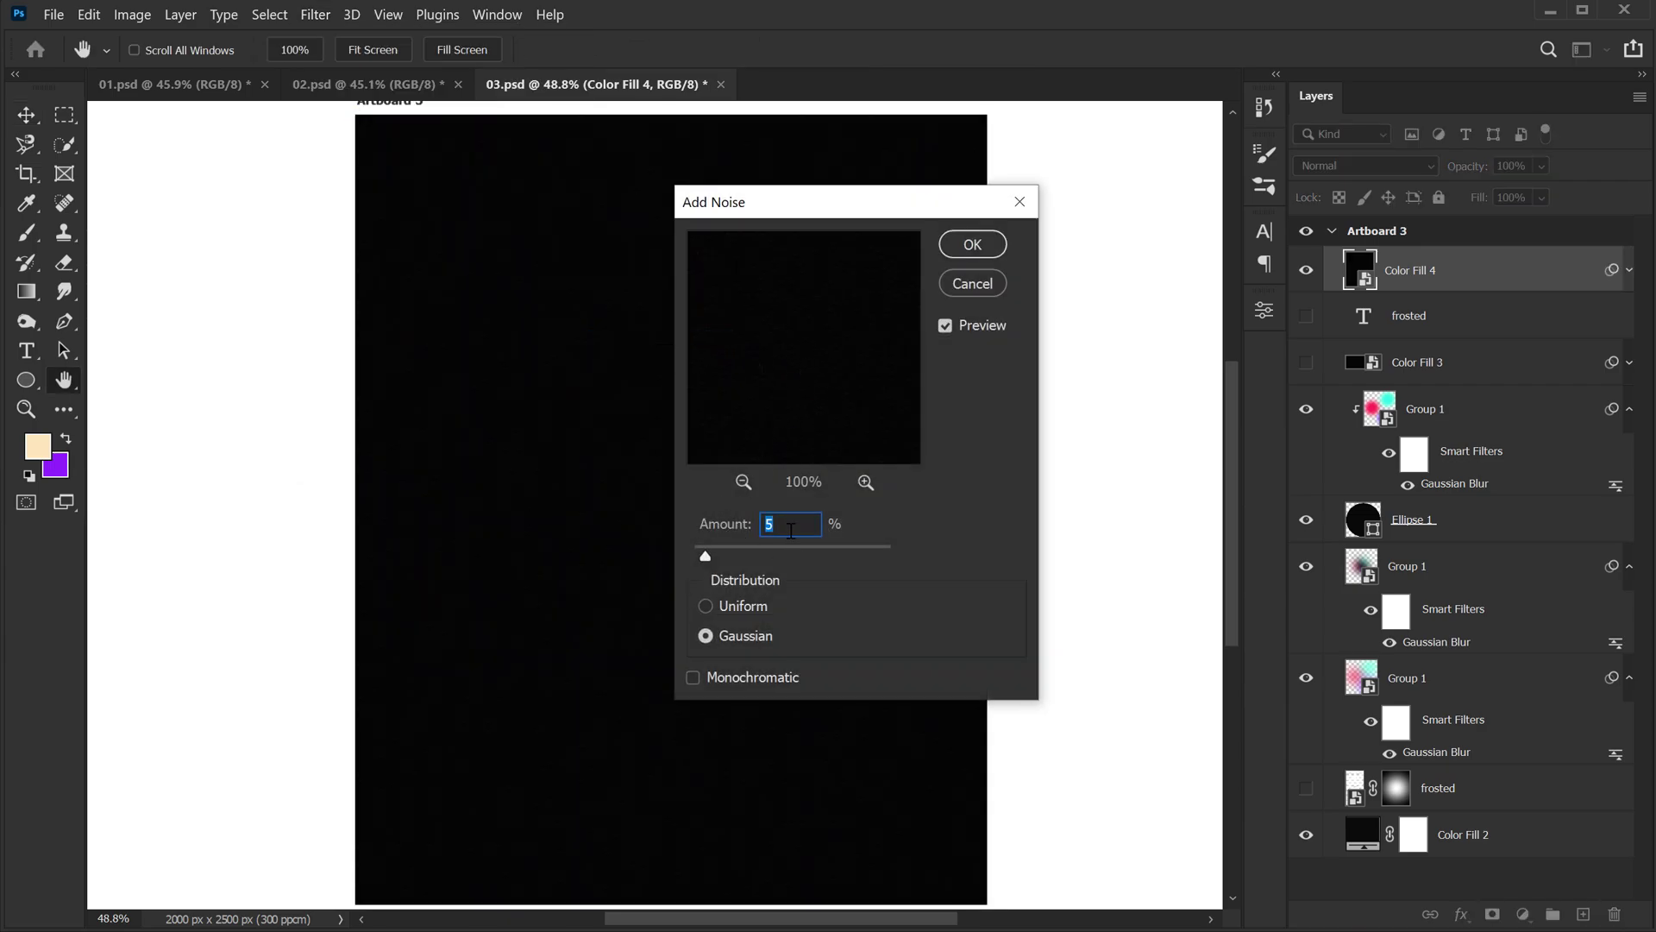
pyautogui.click(982, 254)
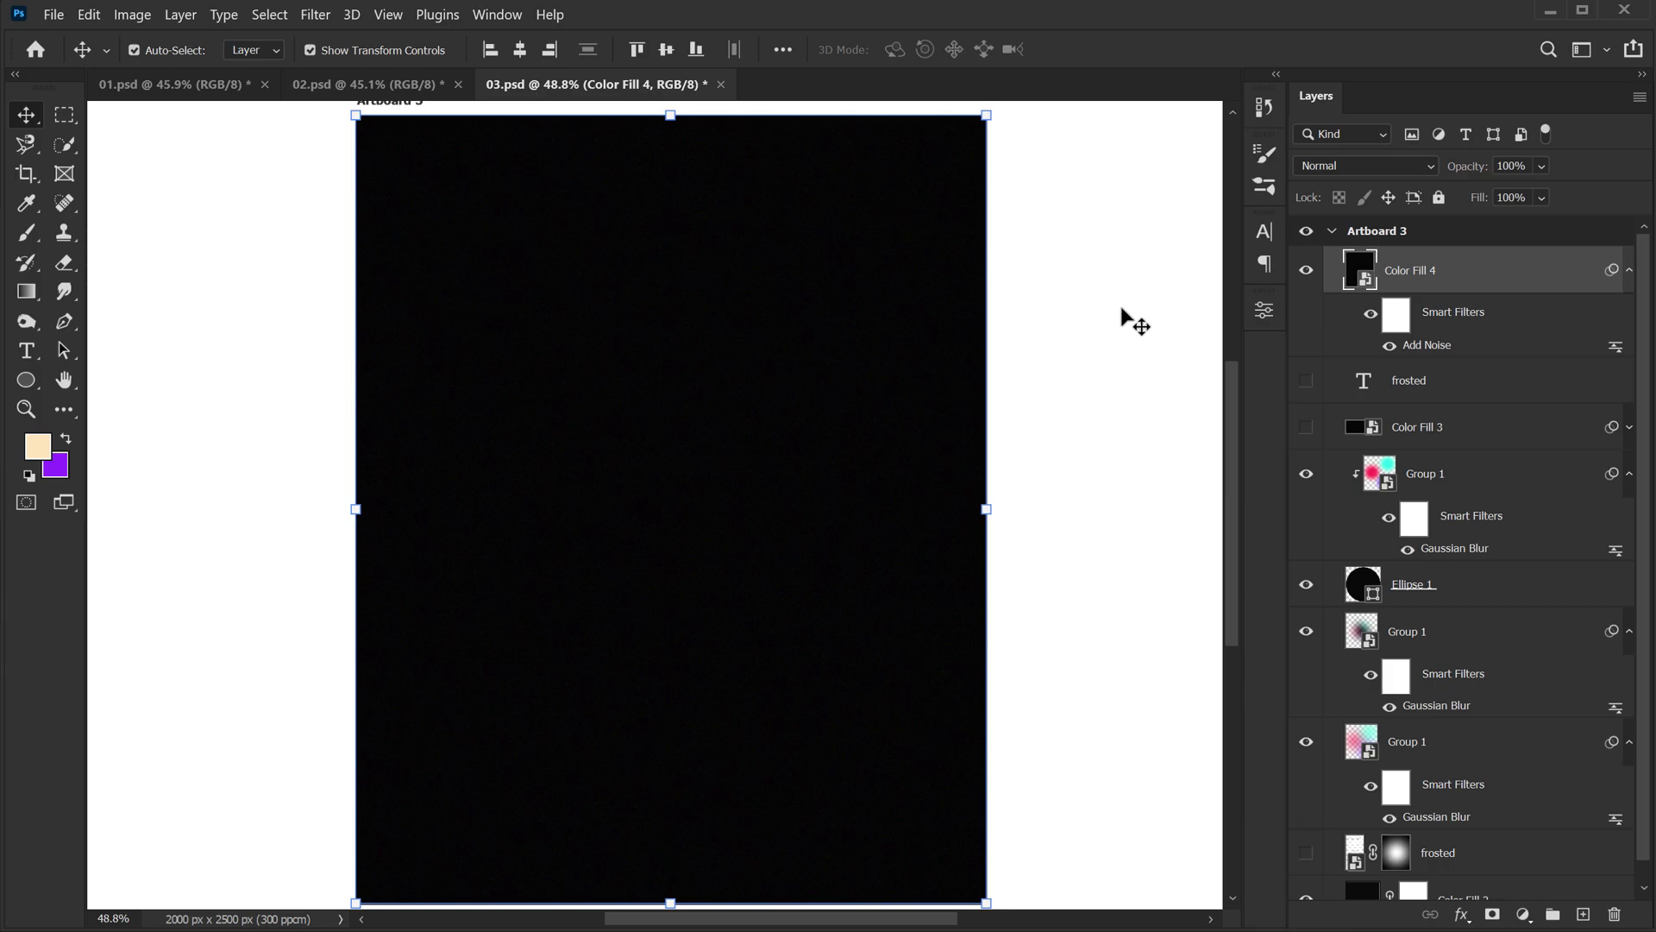
# - Blend the noise layer in Screen mode with its Fill at 64%
pyautogui.click(1370, 169)
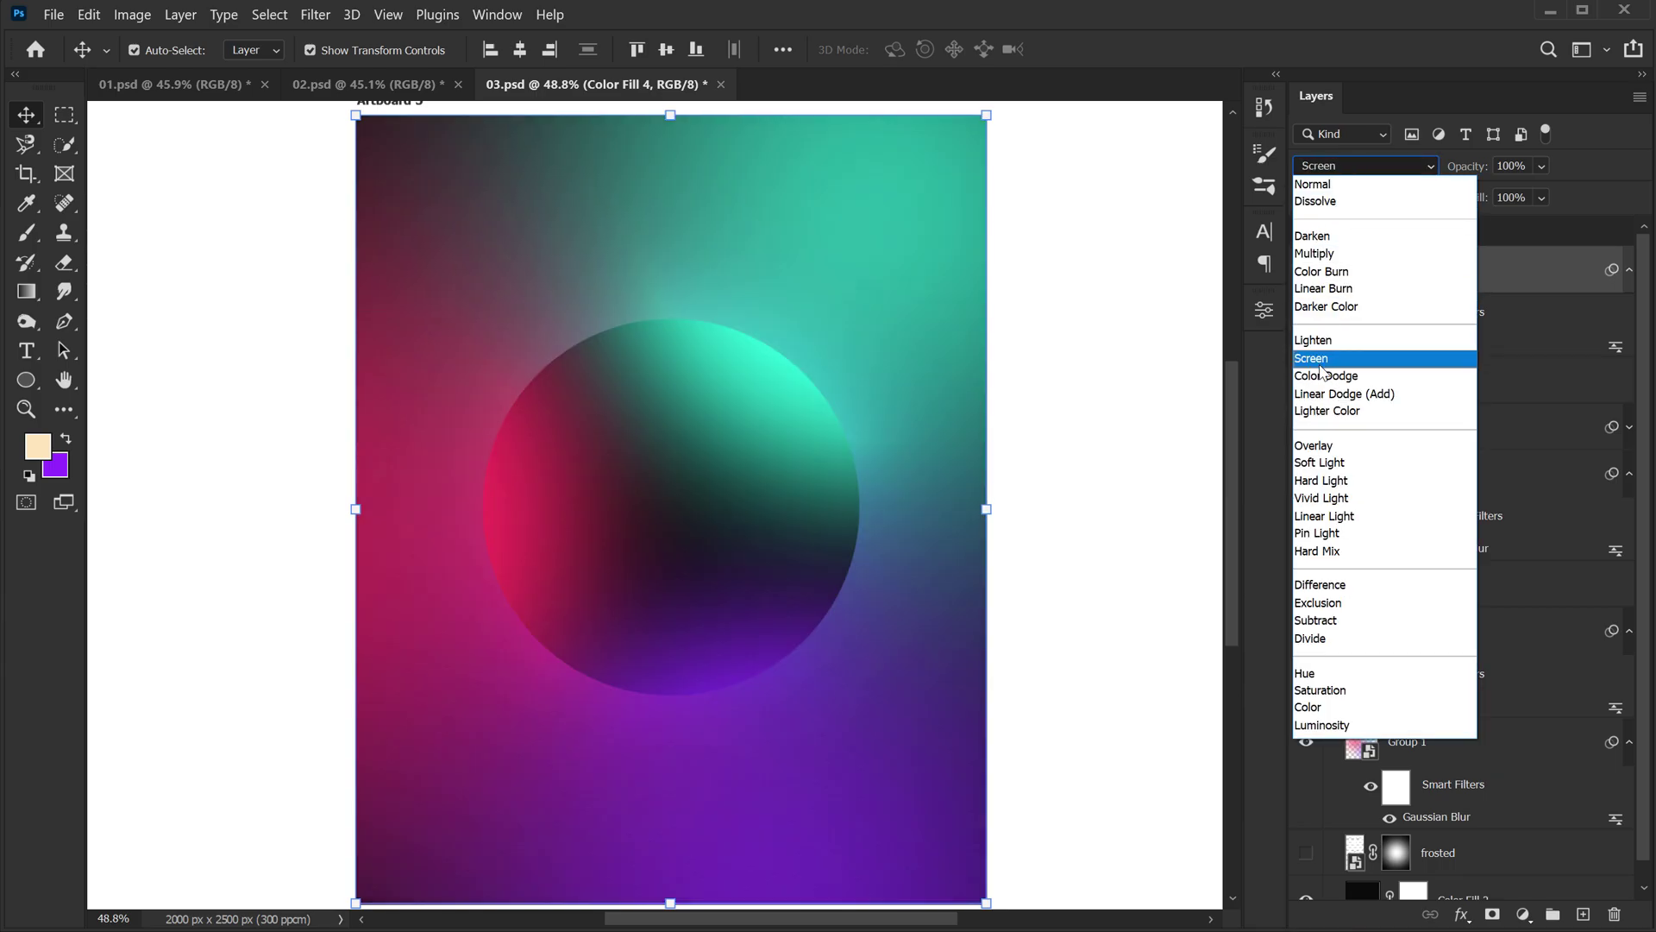
pyautogui.click(1319, 358)
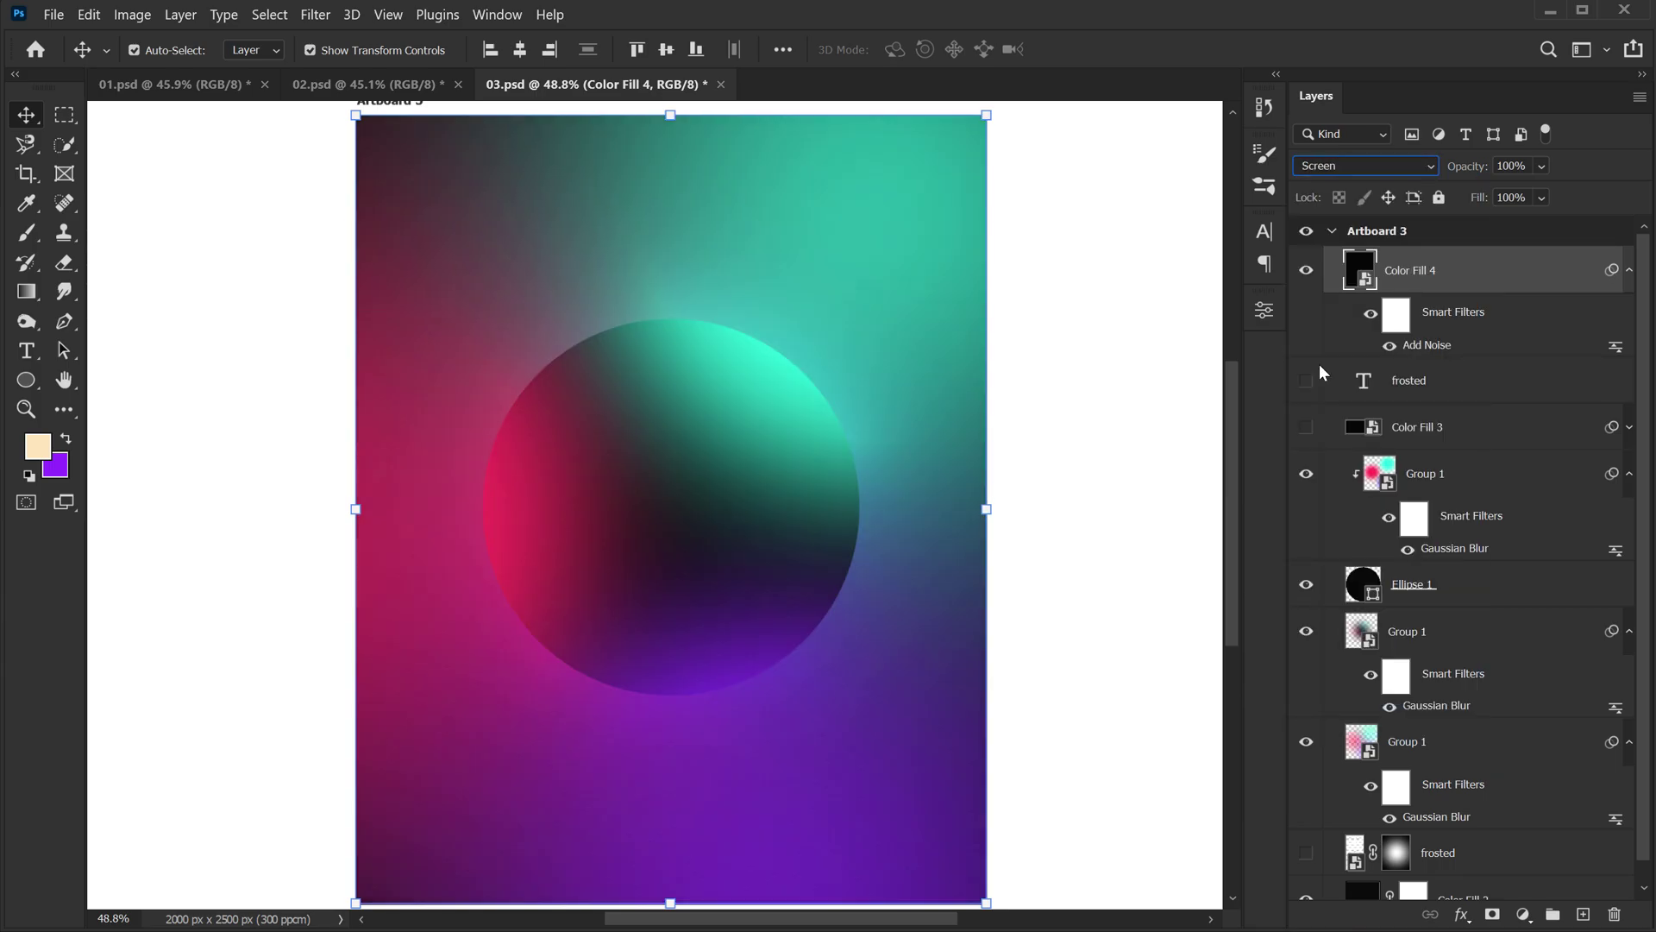
pyautogui.scroll(1, 666, 507)
pyautogui.scroll(3, 670, 492)
pyautogui.scroll(1, 670, 499)
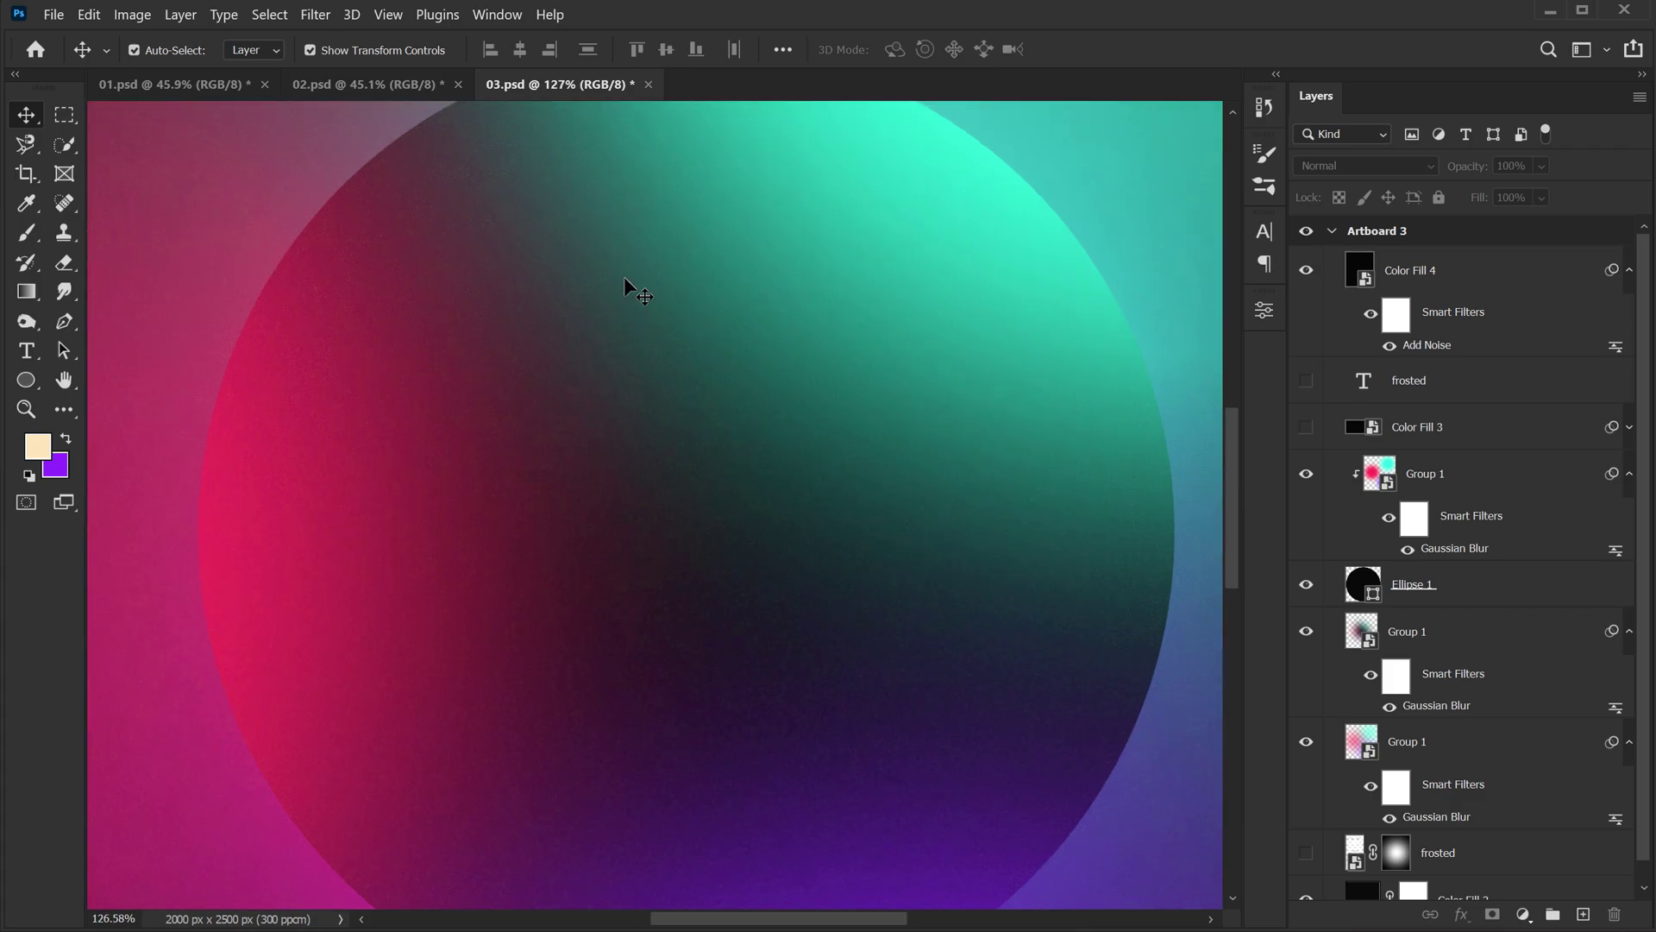
pyautogui.click(1449, 280)
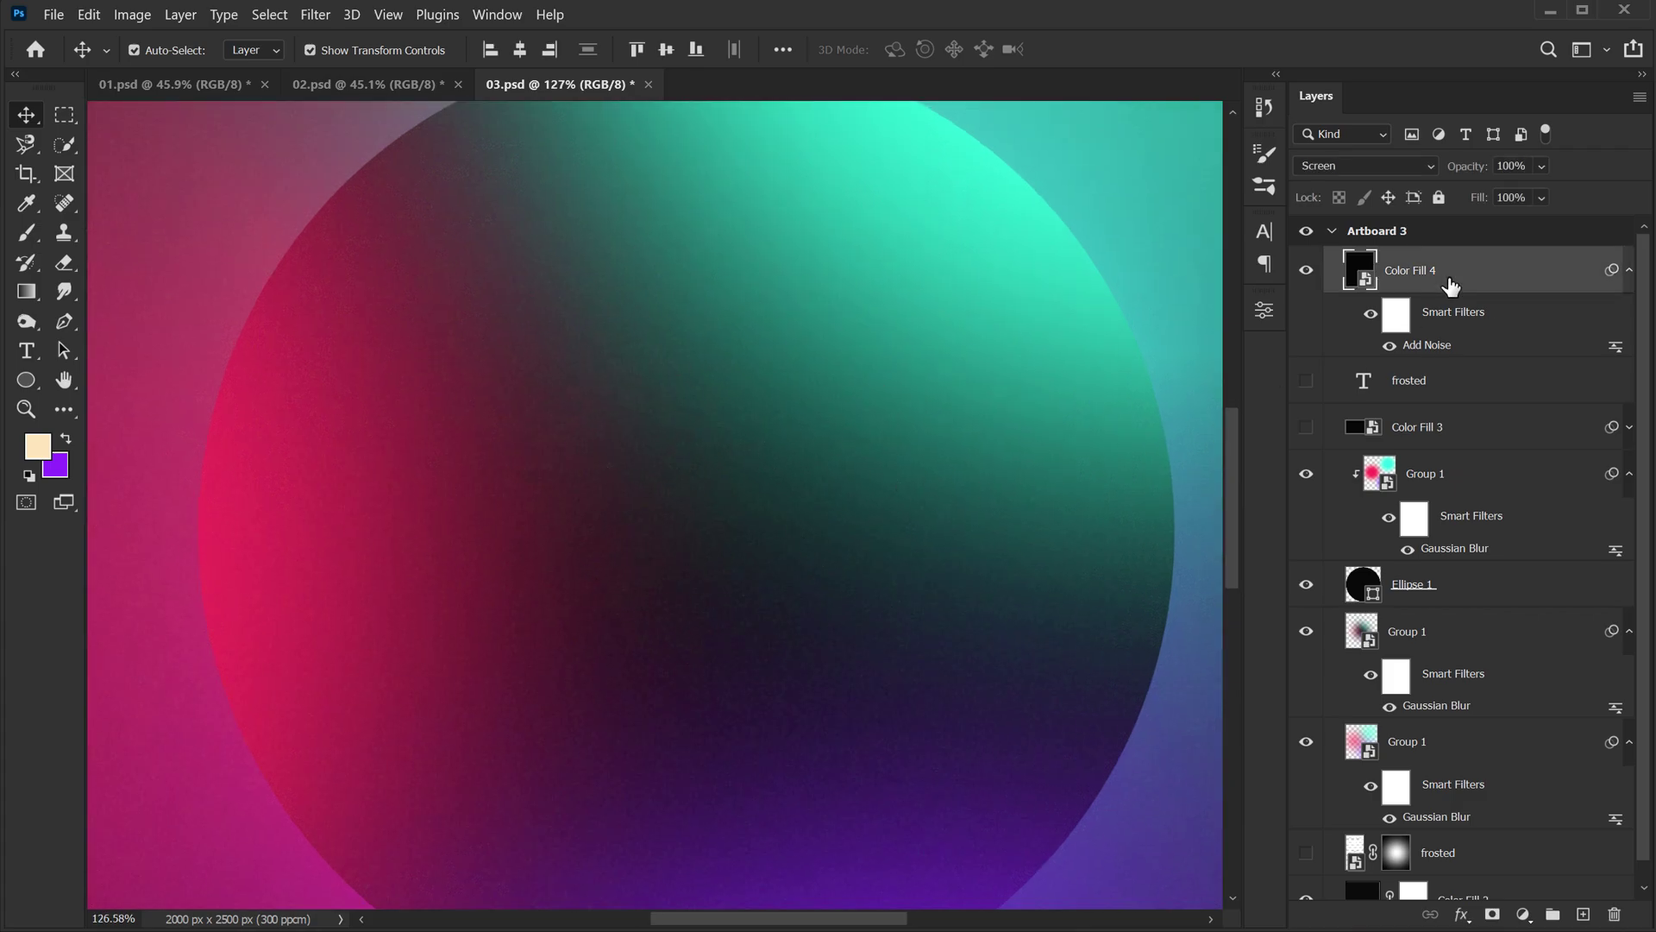
pyautogui.click(1541, 198)
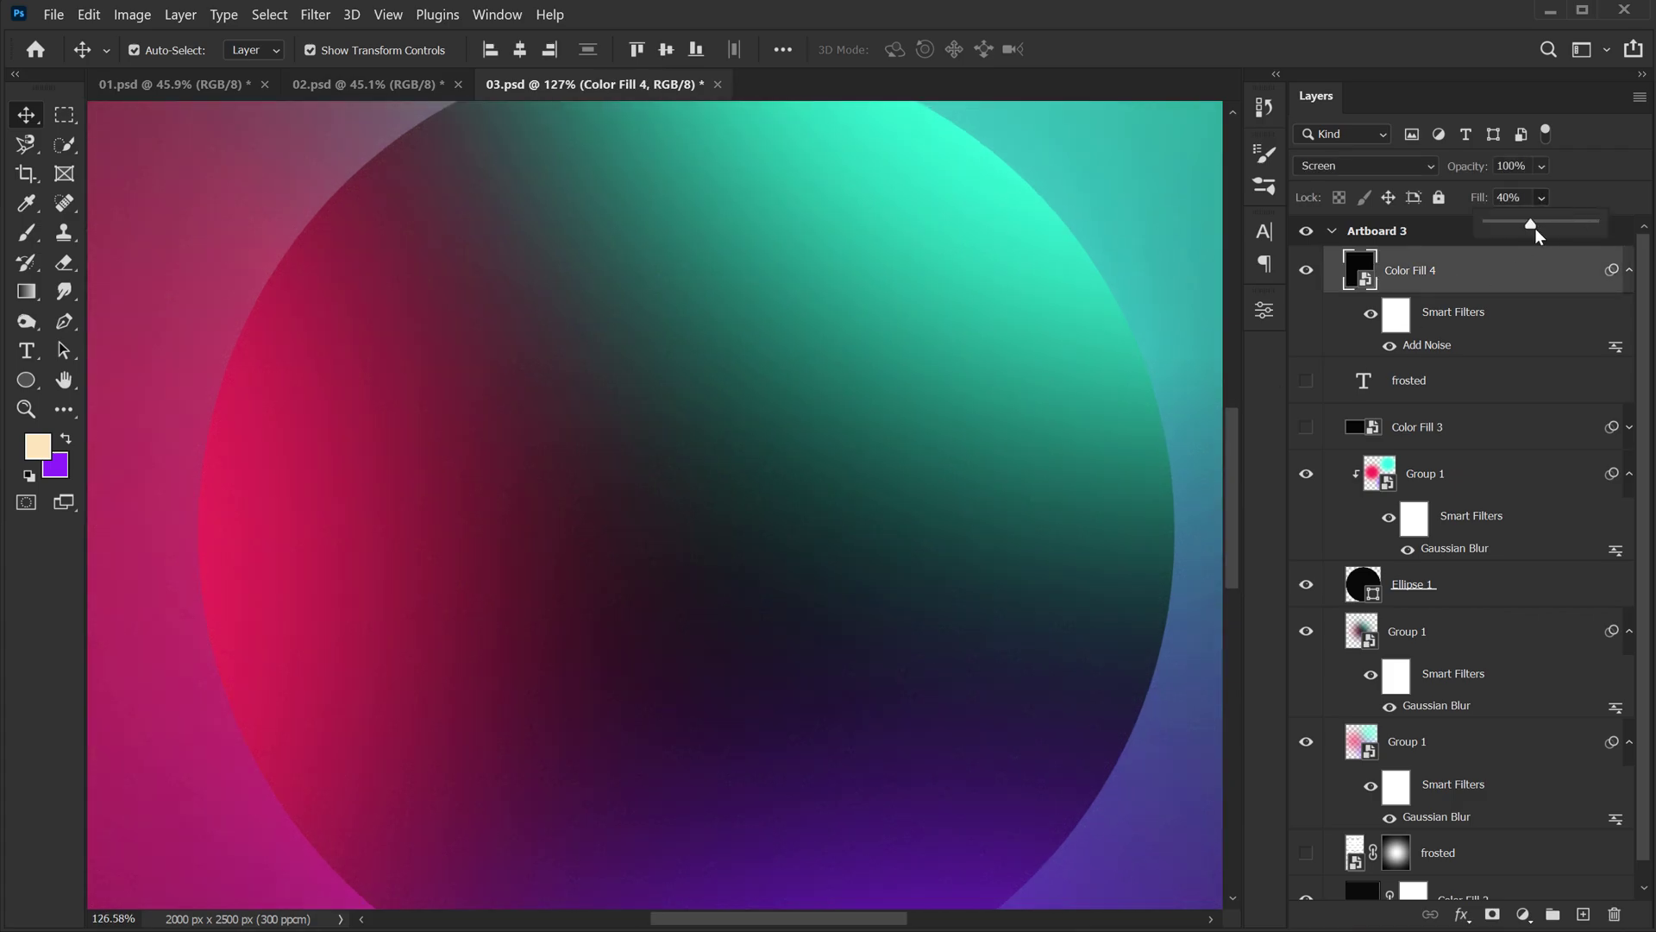
pyautogui.click(1563, 225)
pyautogui.click(1555, 222)
# - Make the white FROSTED title layer visible
pyautogui.click(1306, 380)
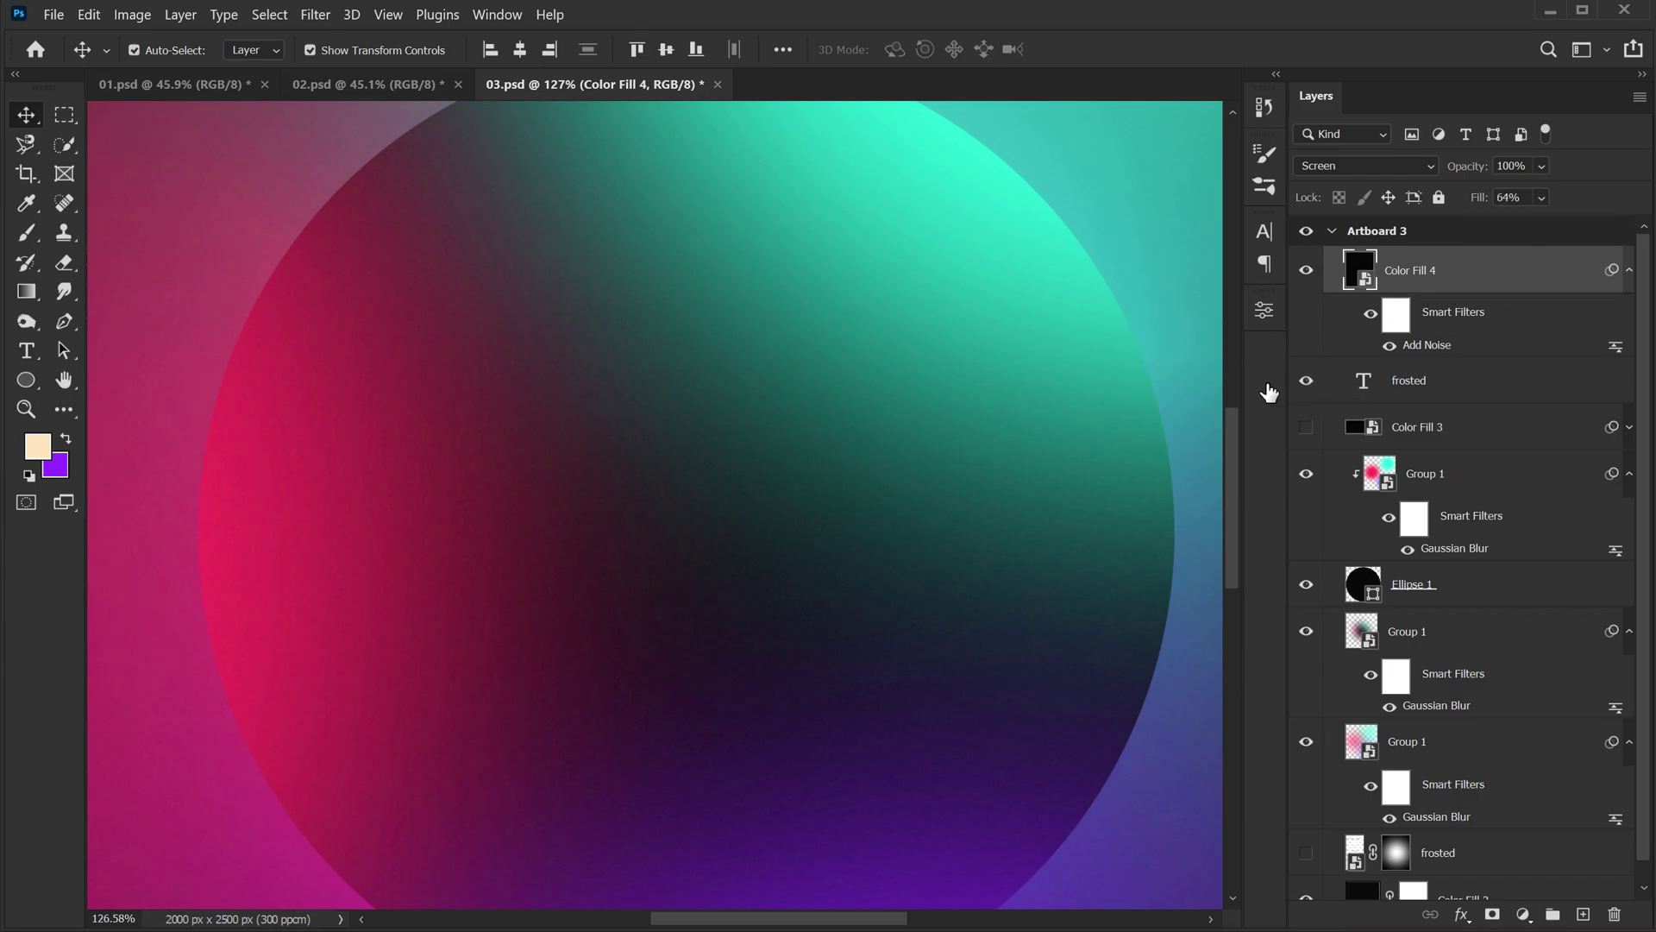
pyautogui.scroll(-3, 776, 360)
pyautogui.scroll(-3, 776, 362)
# - Deselect the noise layer and show the lower 'frosted' layer's huge faded vertical lettering
pyautogui.scroll(-1, 770, 412)
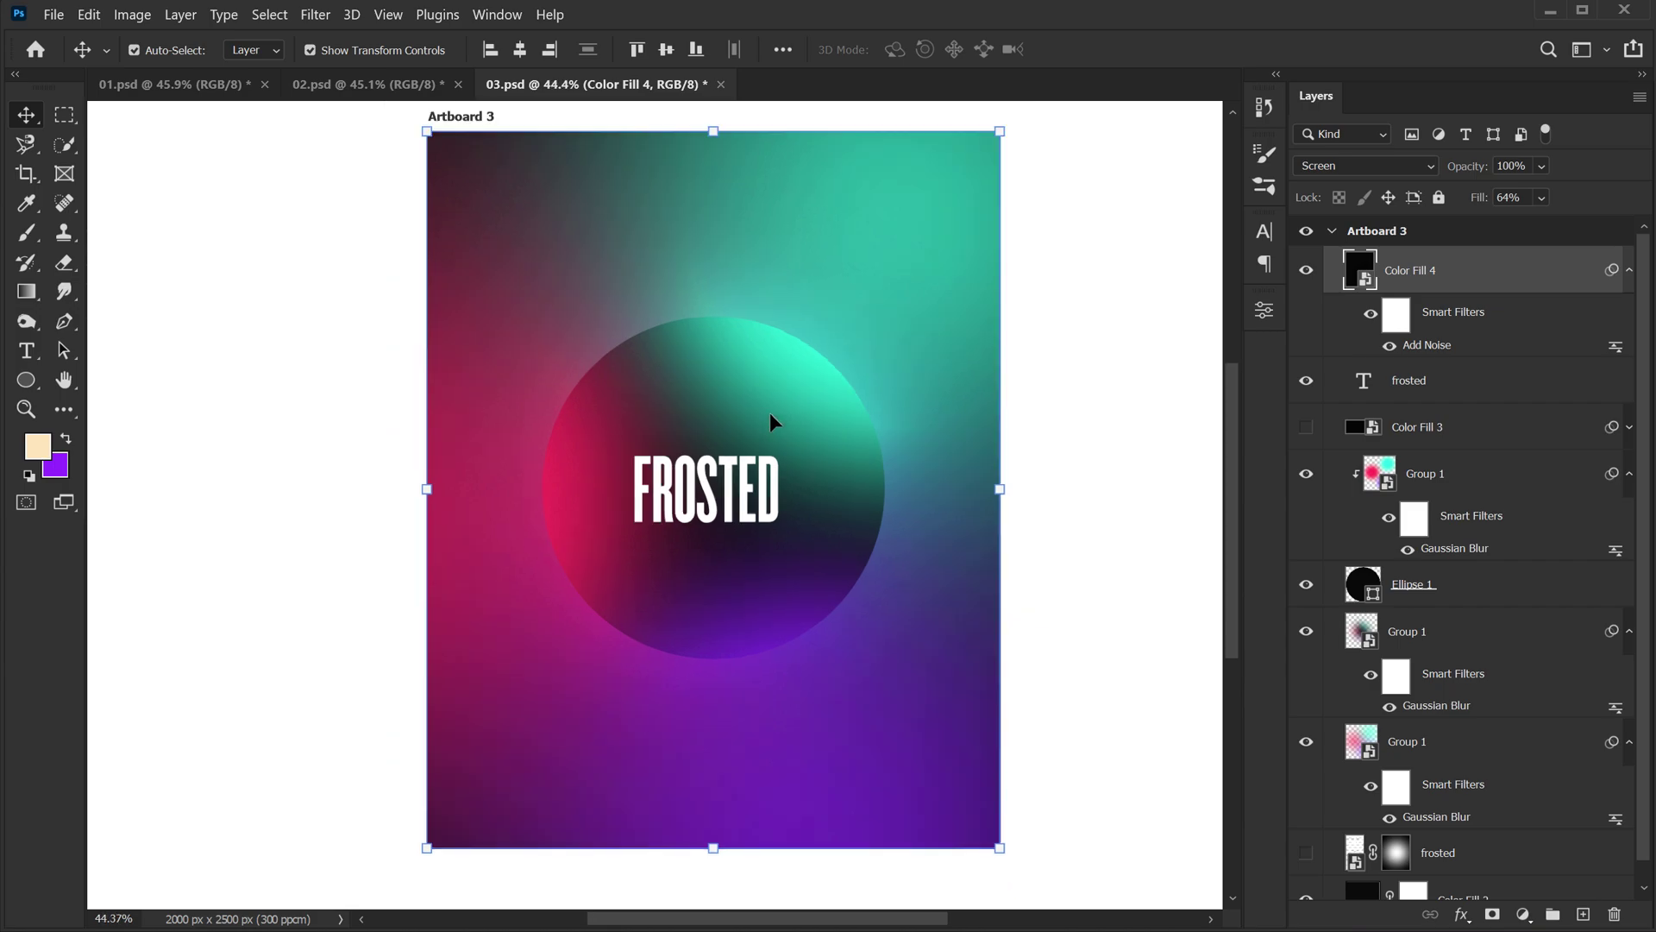
pyautogui.press('space')
pyautogui.click(1074, 377)
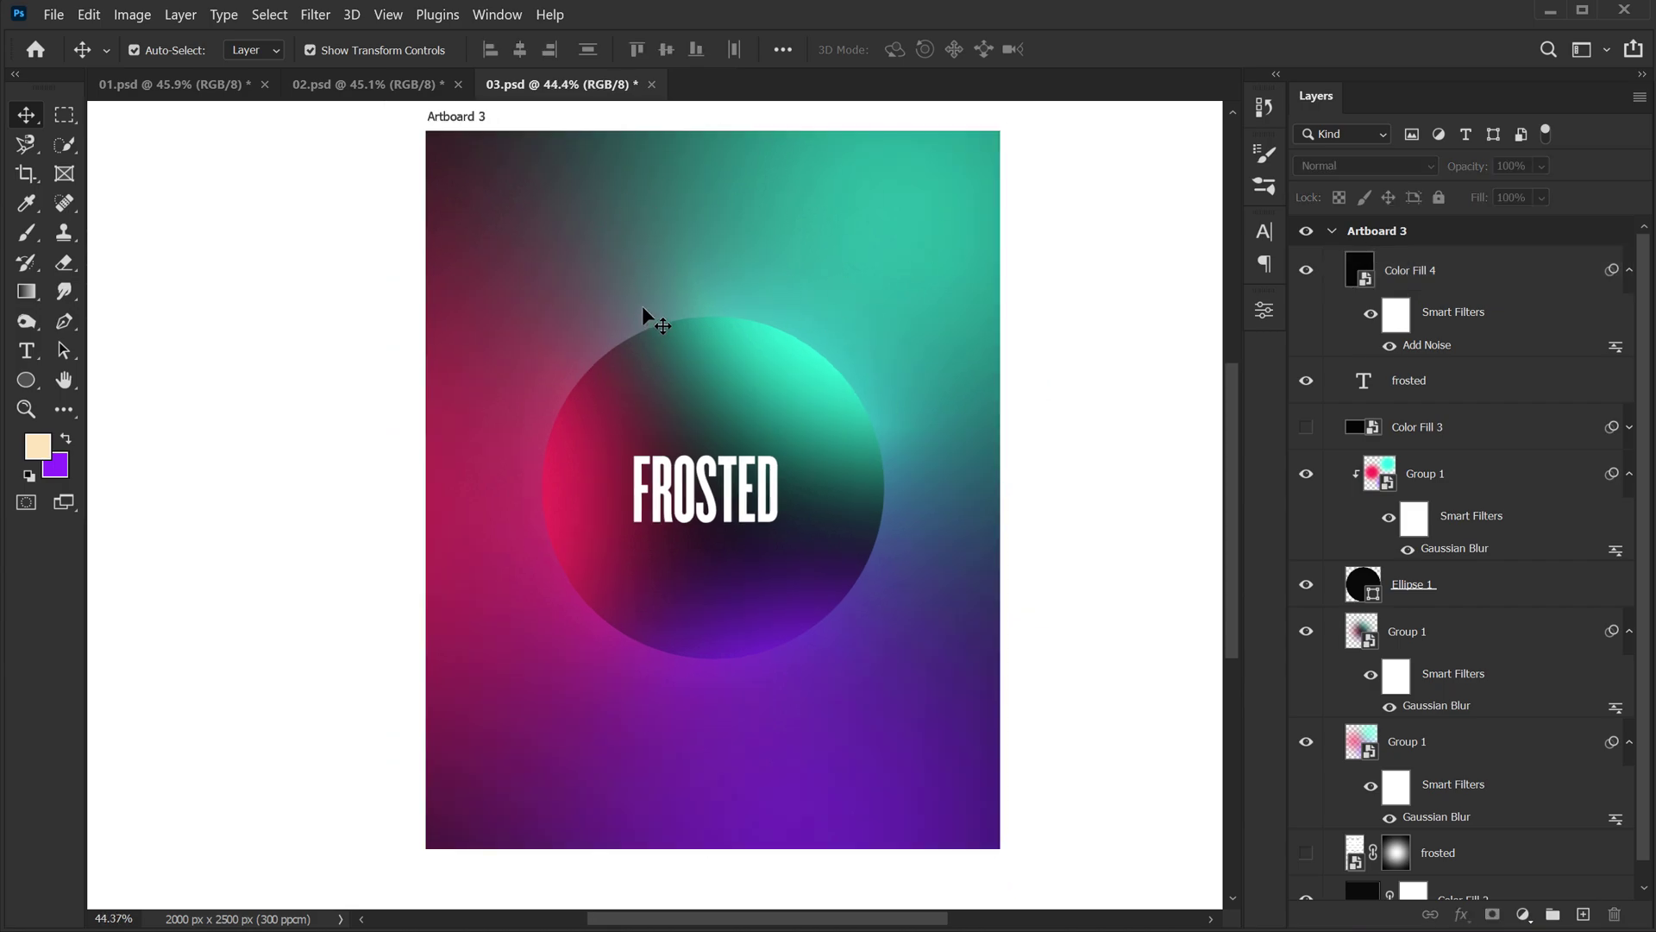
pyautogui.scroll(-1, 1463, 732)
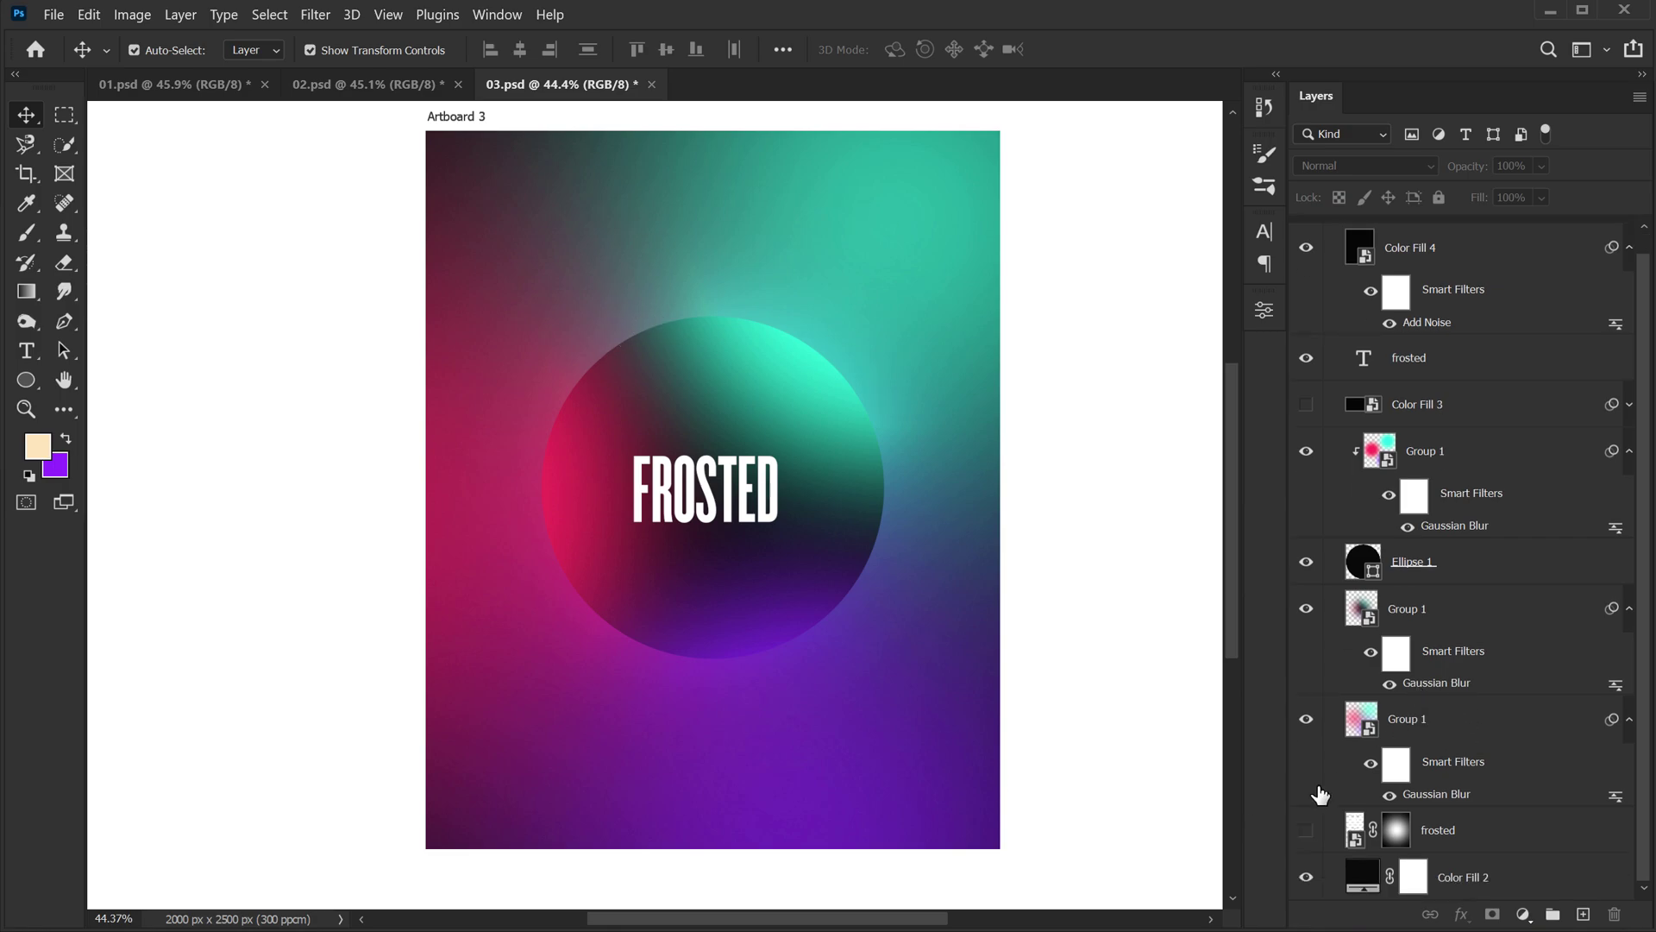
pyautogui.click(1306, 831)
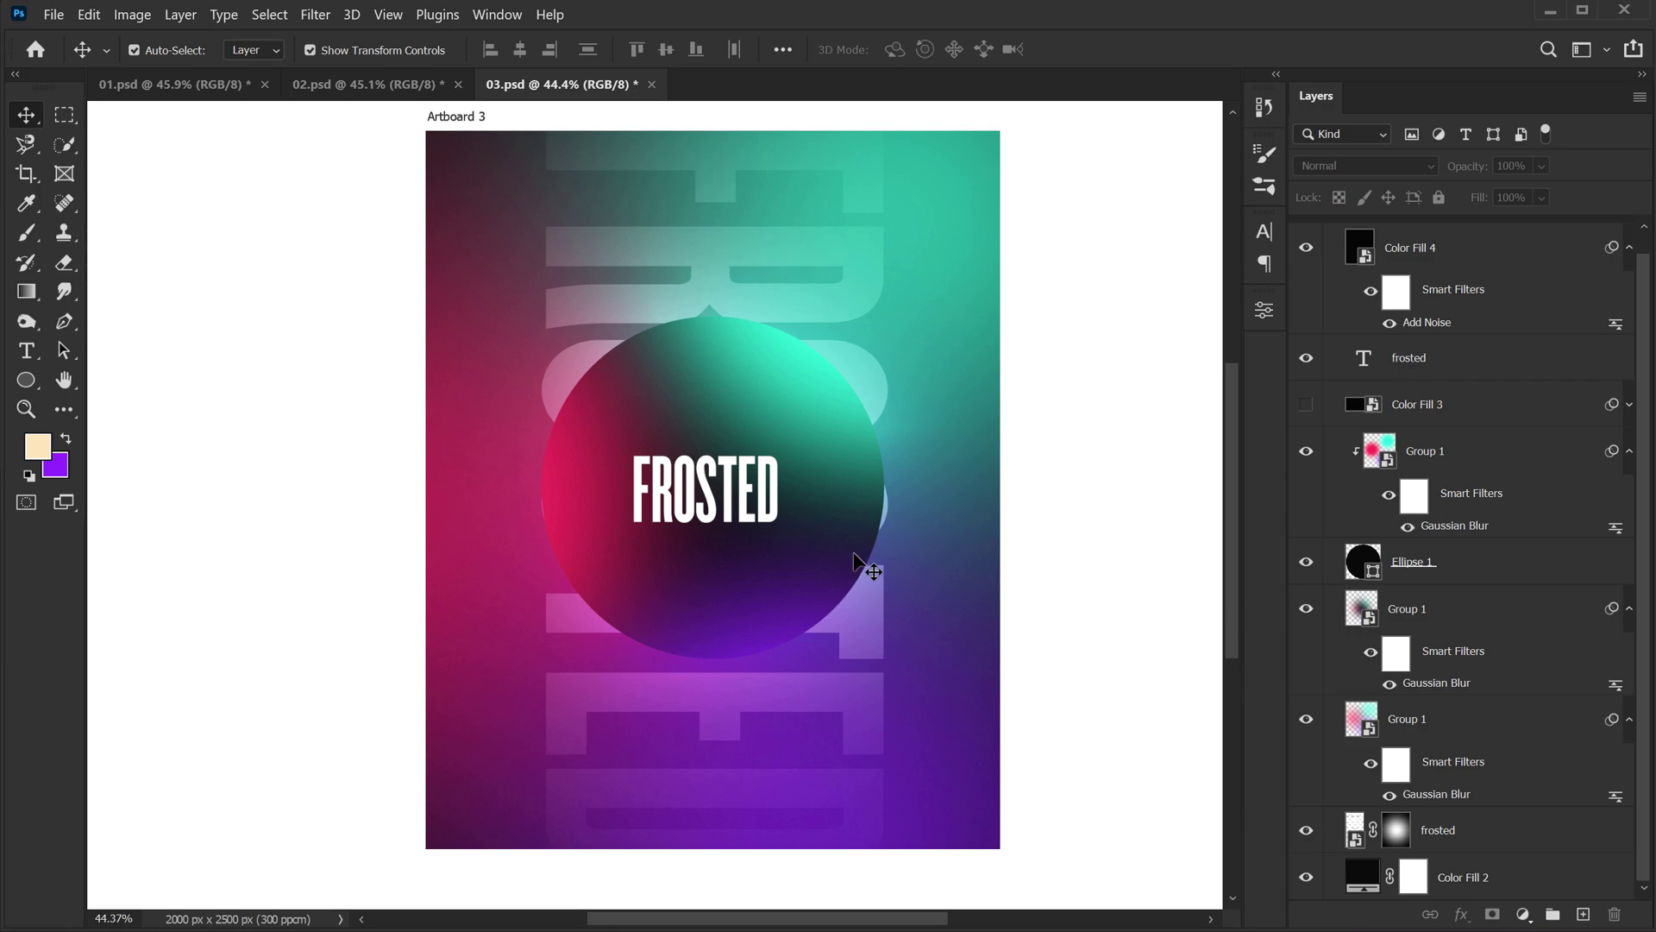
pyautogui.moveTo(778, 328); pyautogui.dragTo(769, 353)
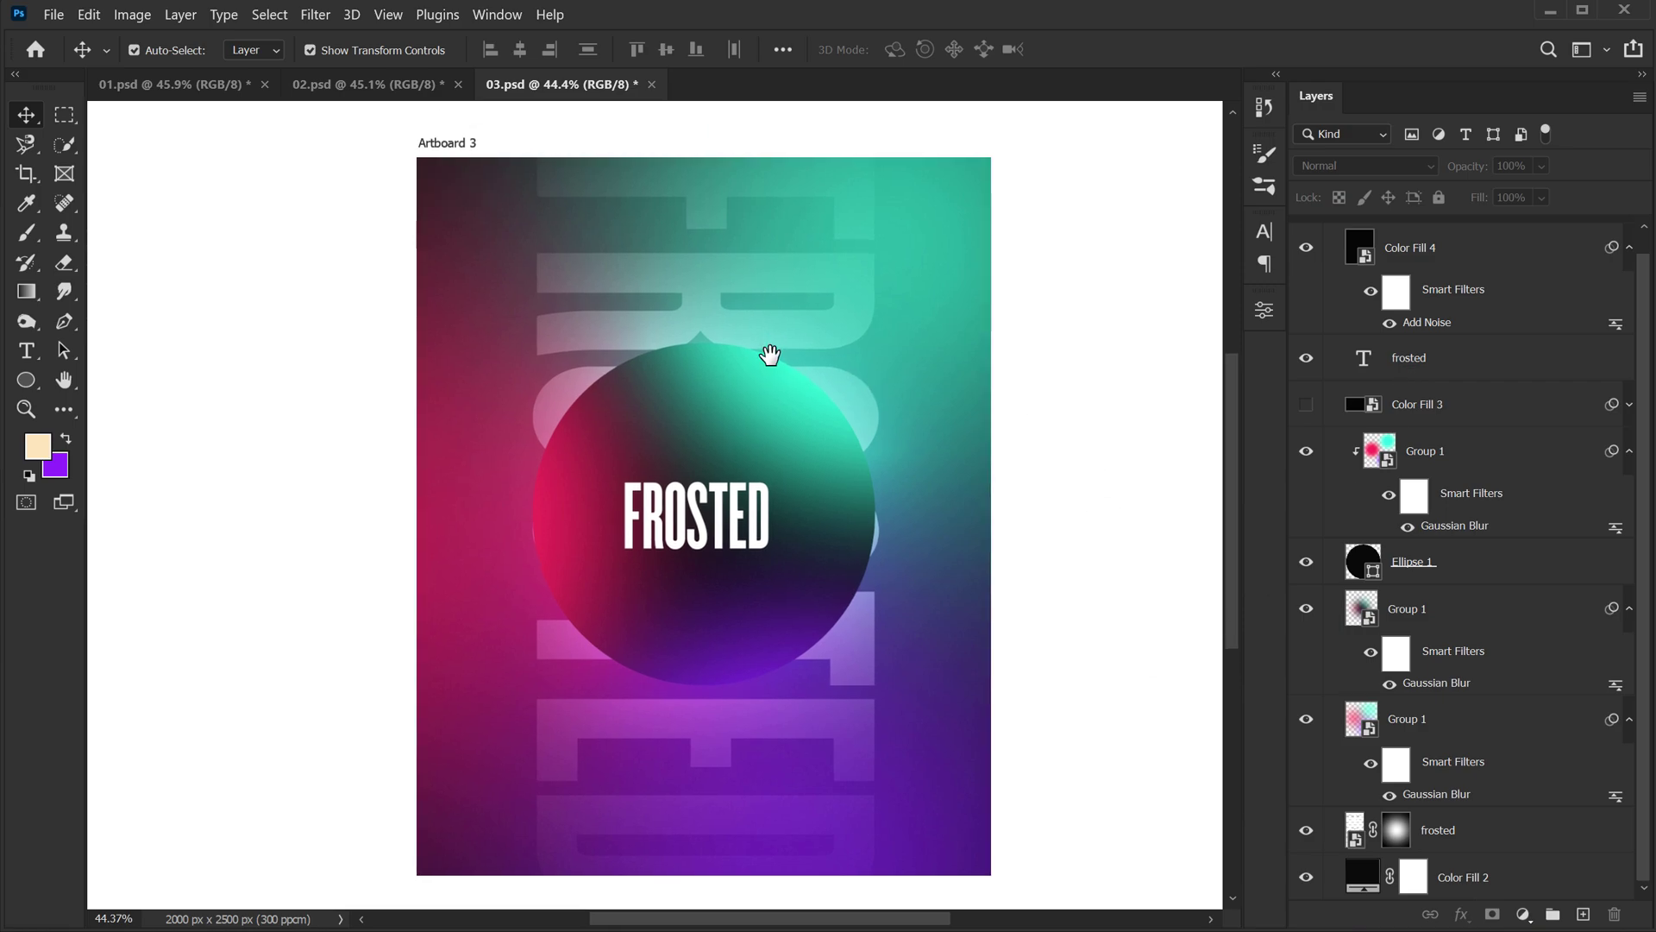